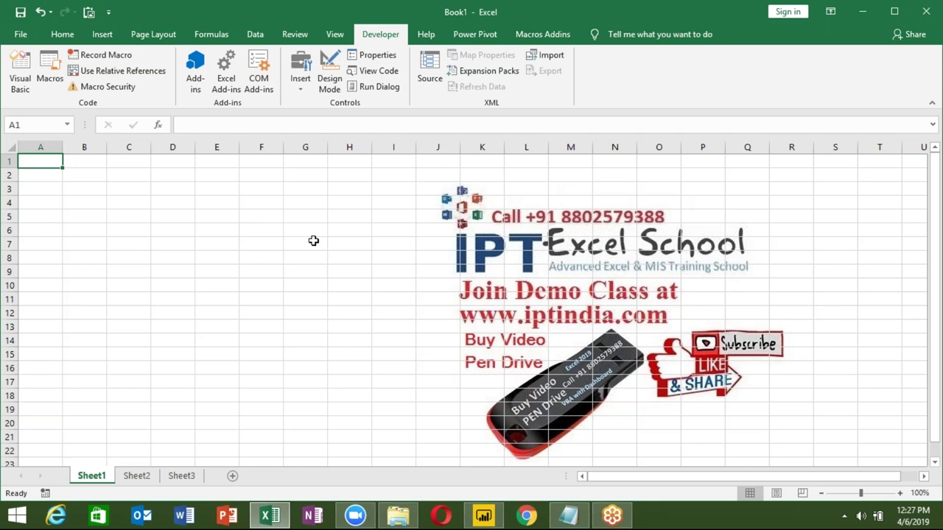
Step: Enter the headers Month, P1 and P2 in cells A1:C1
left_click(69, 193)
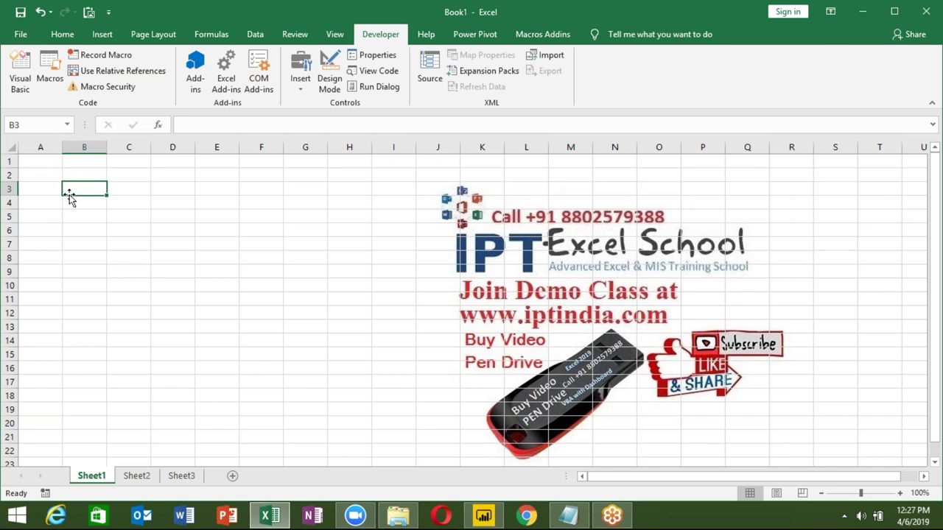
left_click(37, 166)
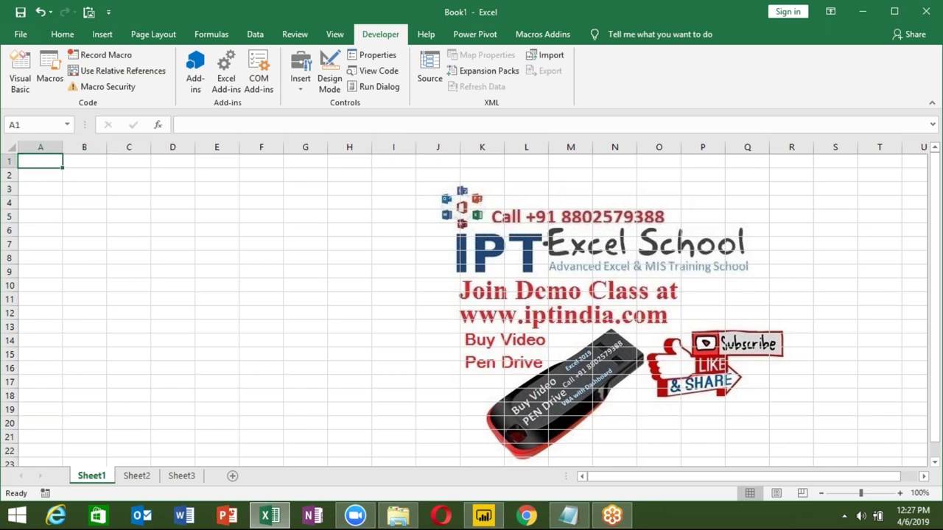
type("Month")
key("Tab")
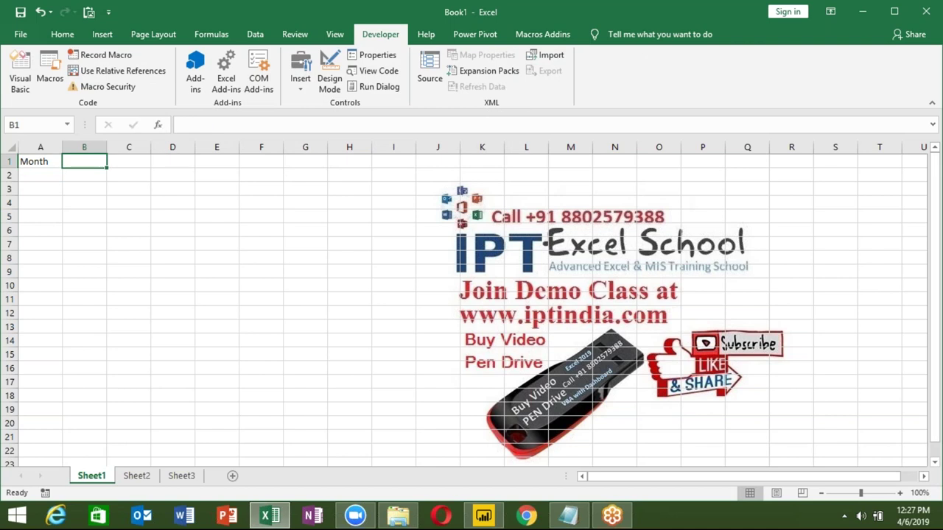
type("P1")
key("Tab")
type("P2")
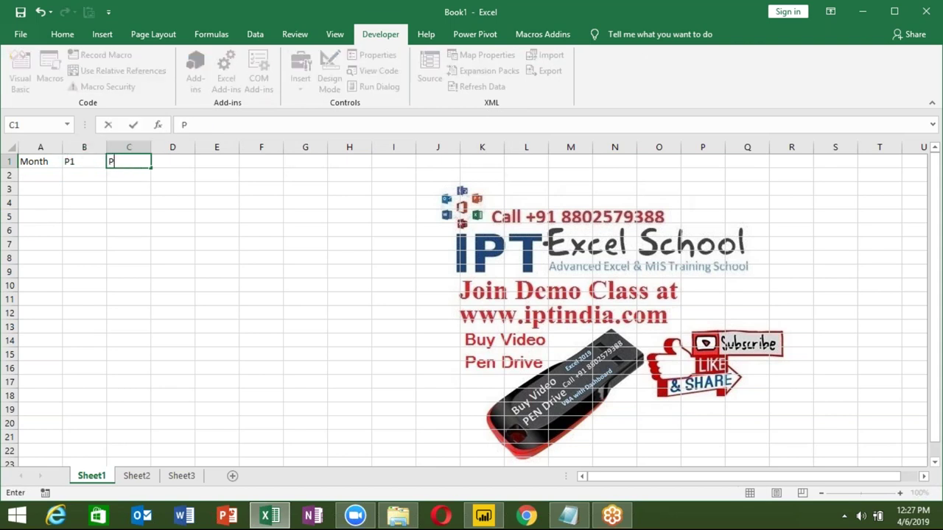
key("Return")
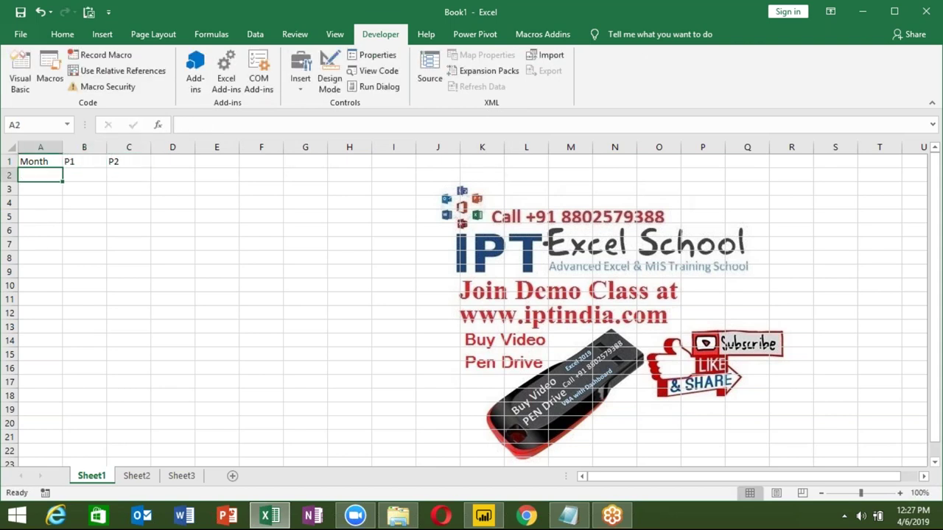
Step: Enter Jan in A2 and fill the month names down column A to row 17
type("Jan")
key("Return")
key("Up")
left_click_drag(63, 181, 72, 383)
left_click(81, 174)
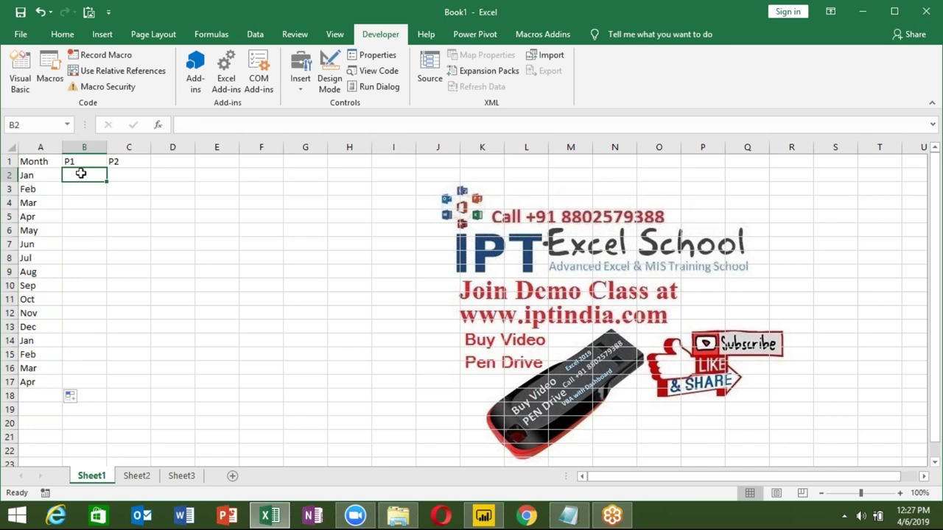
Step: Enter the formula =RANDBETWEEN(10,99) in cell B2
type("=ra")
key("Down")
key("Down")
key("Tab")
type("10,99")
key("Return")
Step: Fill the random-number formula through B2:C17 for both P1 and P2
key("Left")
key("ctrl+Down")
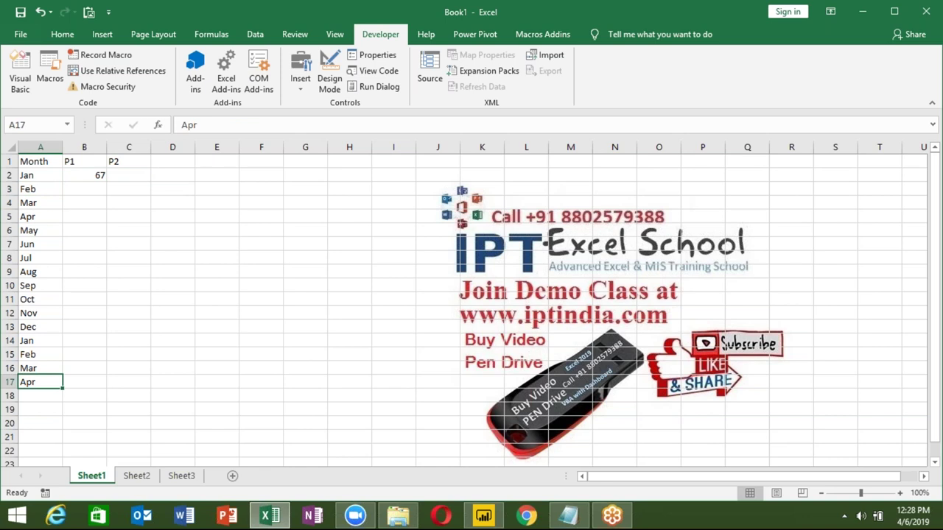
key("Right")
key("ctrl+shift+Up")
key("ctrl+d")
key("shift+Right")
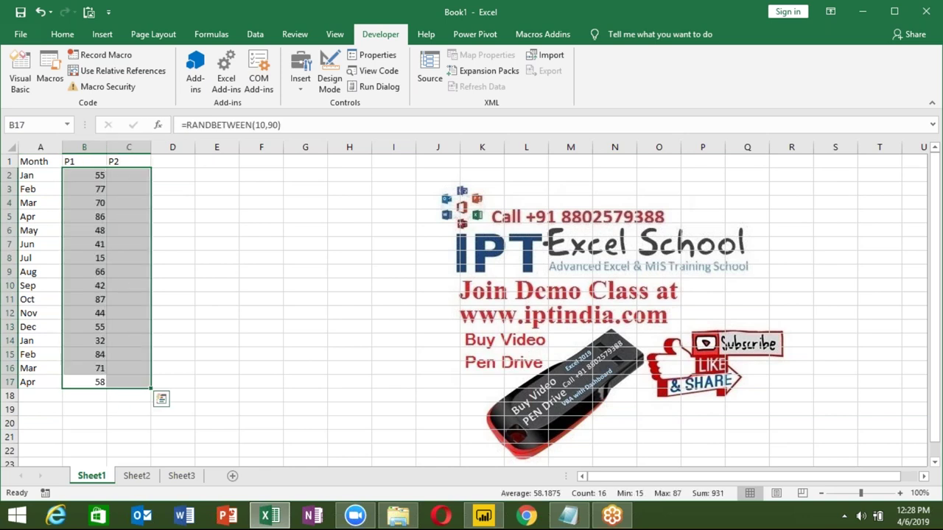
key("ctrl+r")
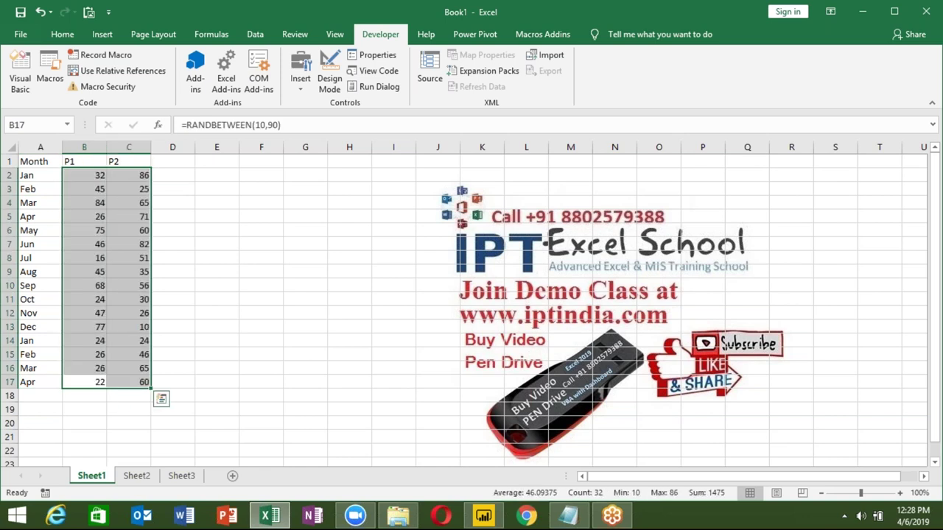
Step: Copy the whole table A1:C17 and paste it back as plain values
key("ctrl+Up")
key("Left")
key("ctrl+shift+Right")
key("ctrl+shift+Down")
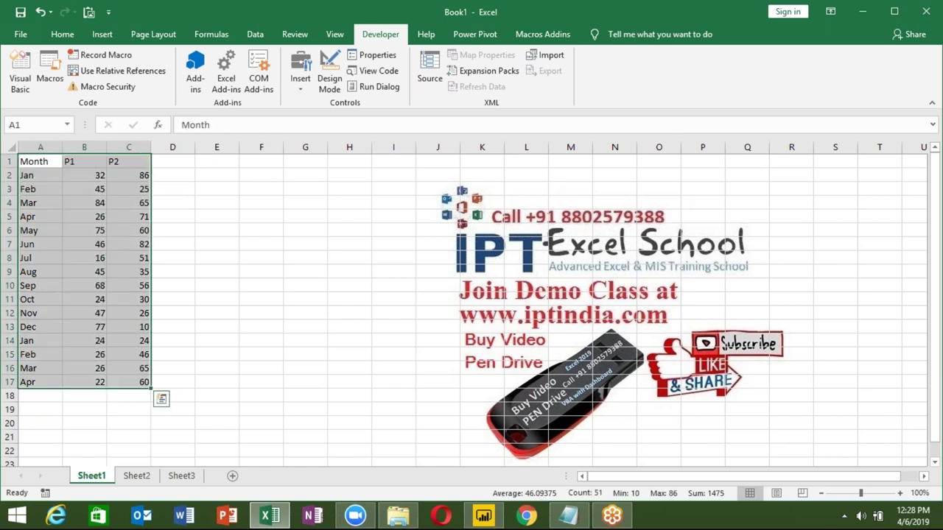
key("ctrl+c")
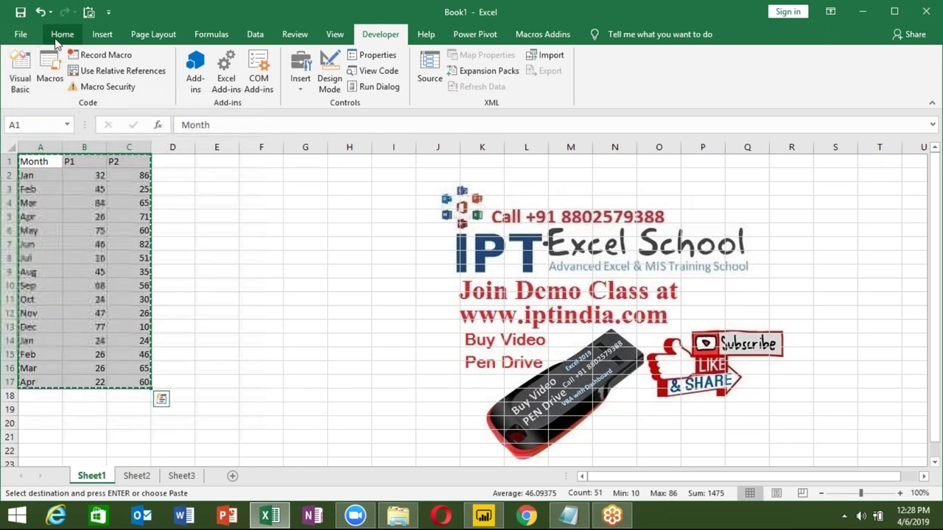
left_click(56, 35)
left_click(21, 89)
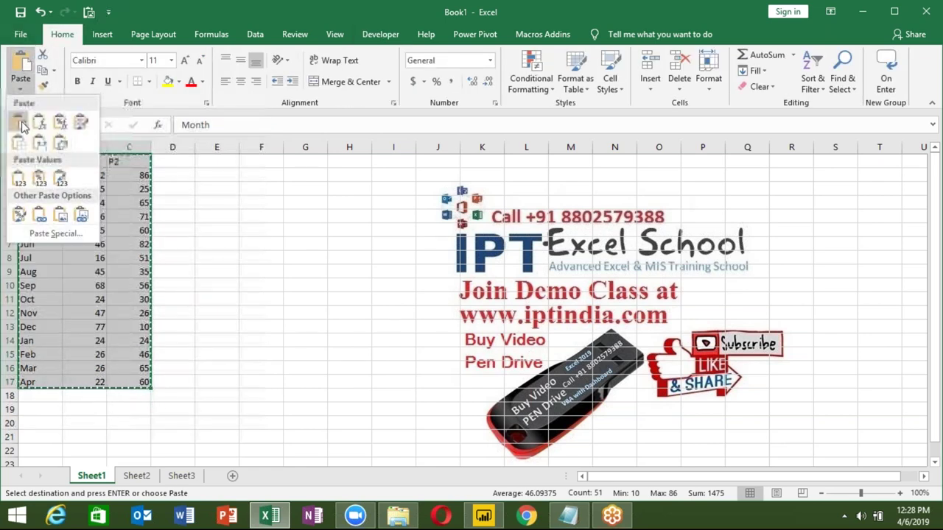
left_click(19, 180)
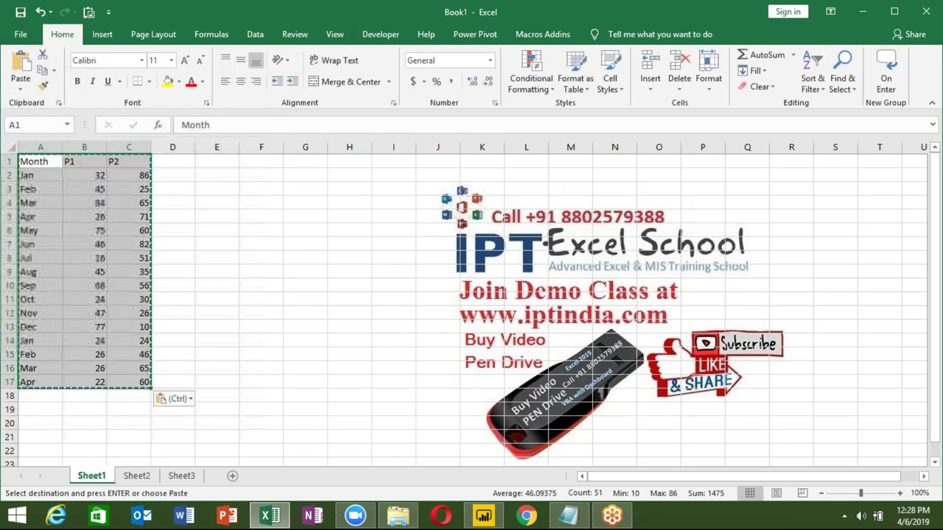
Step: Insert a clustered column chart of P1 and P2, placed beside the table and stretched across columns D–Q
left_click(102, 34)
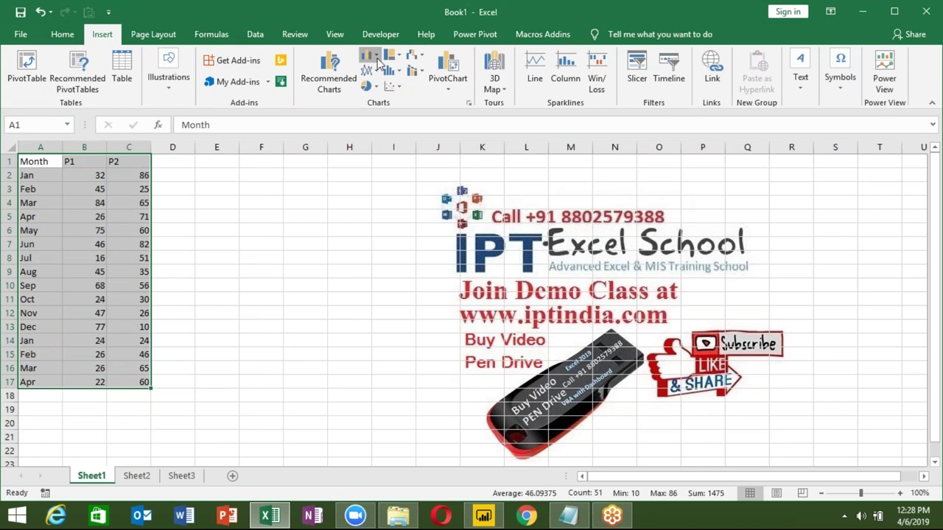
left_click(370, 56)
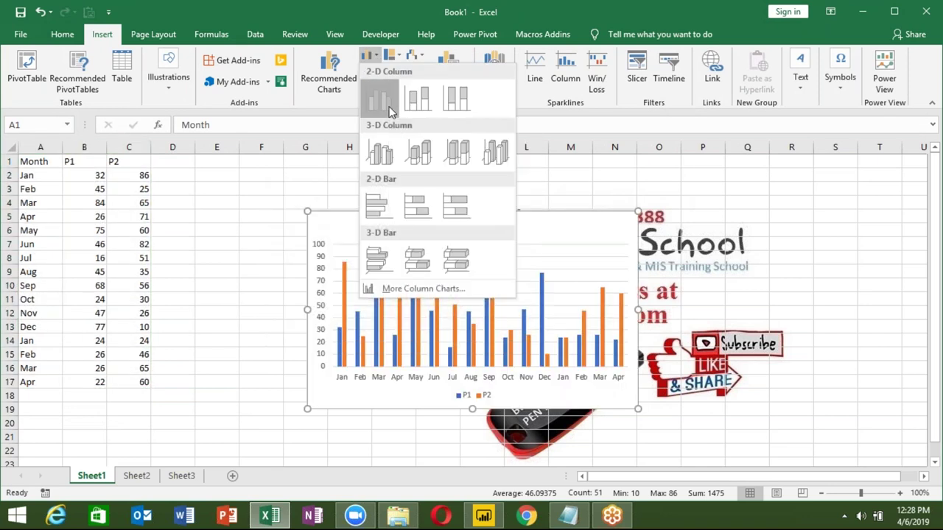
left_click(389, 106)
left_click_drag(297, 219, 184, 173)
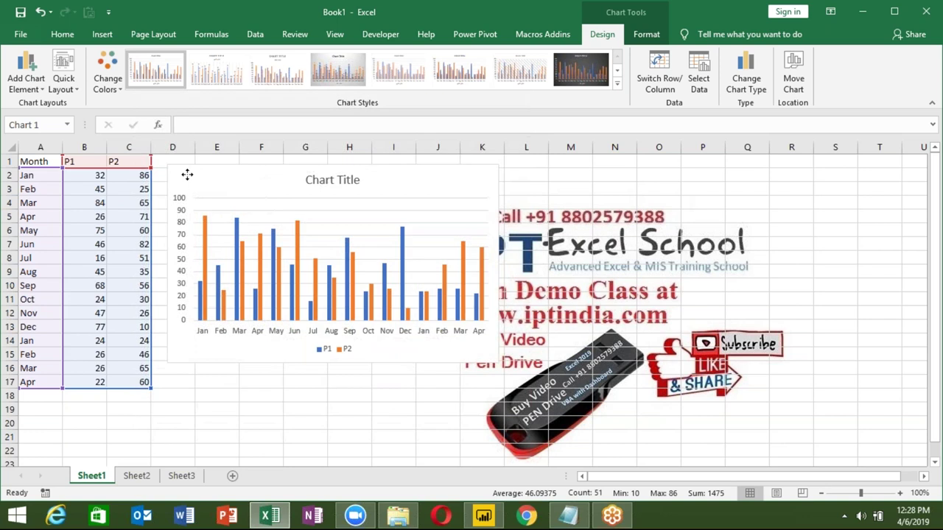
left_click_drag(499, 363, 762, 396)
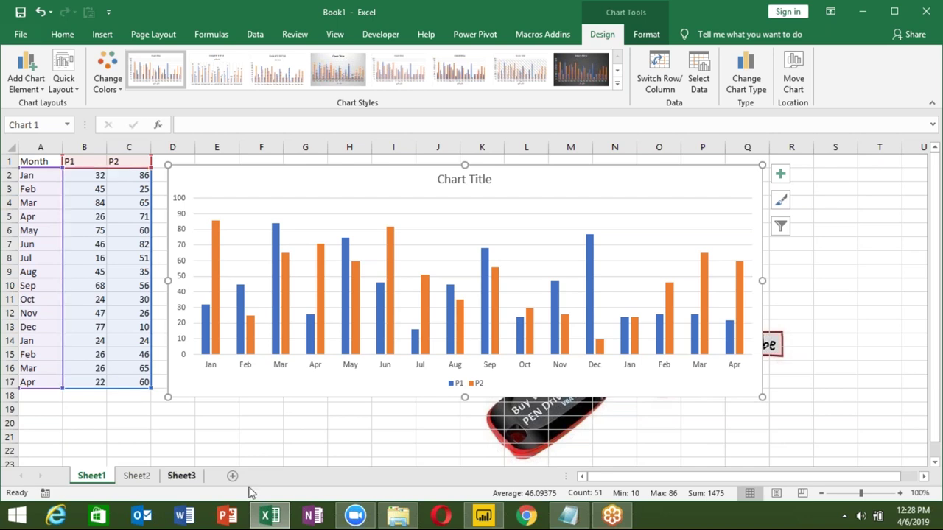
Step: Select the chart's P1 and P2 series and data columns to inspect the P1 series formula
left_click(205, 346)
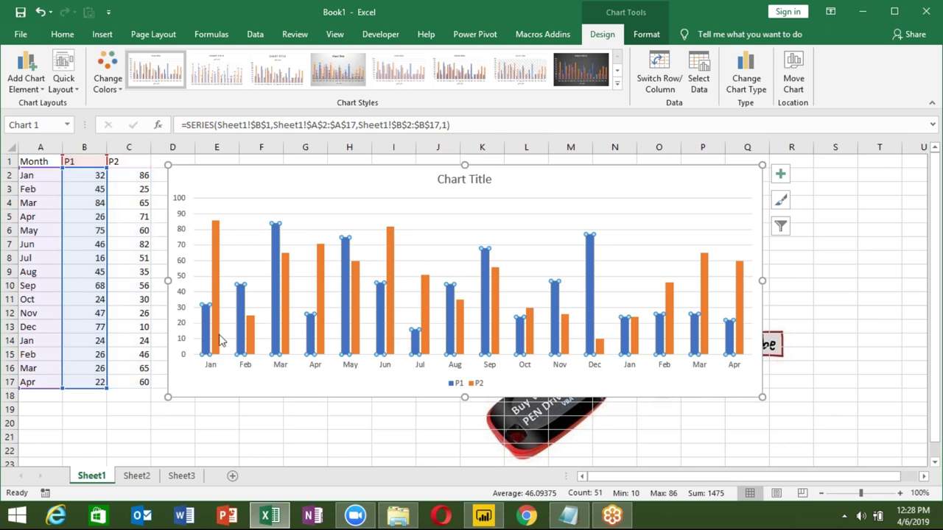
left_click(218, 338)
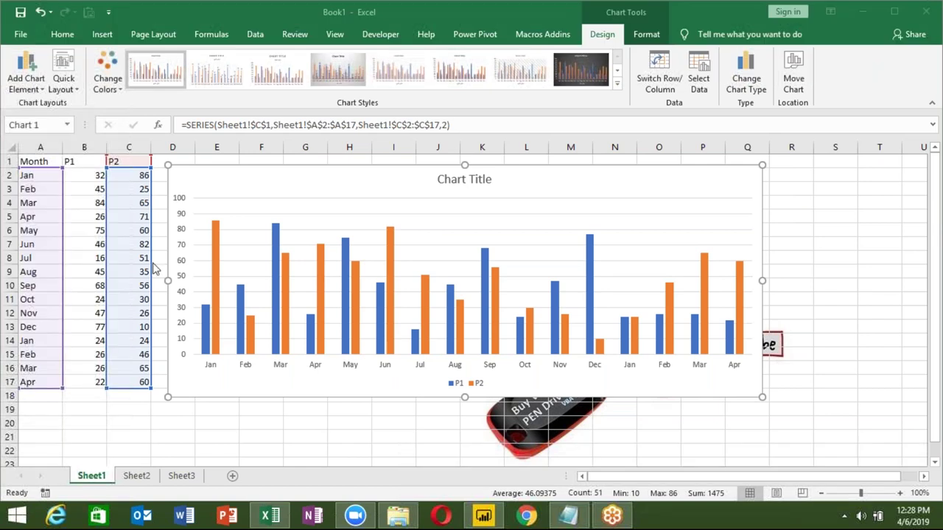
left_click(82, 147)
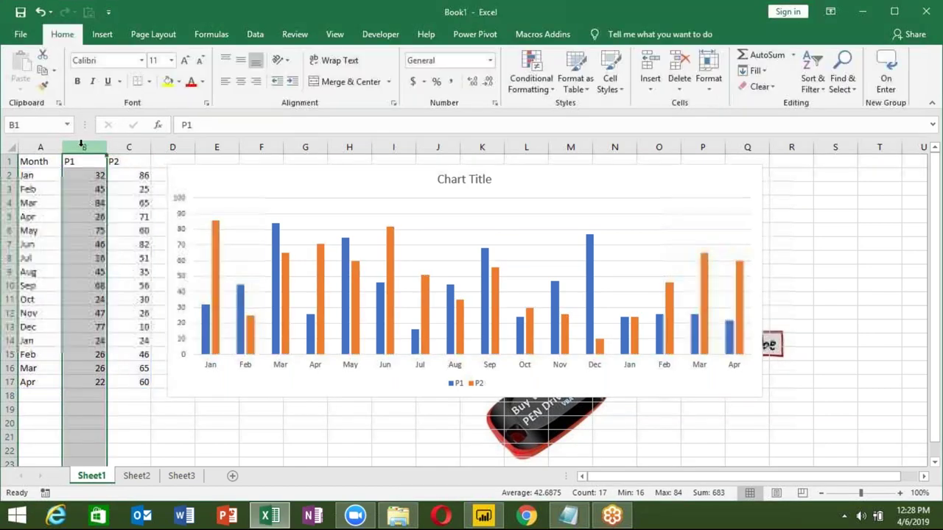
left_click(129, 148)
left_click(208, 328)
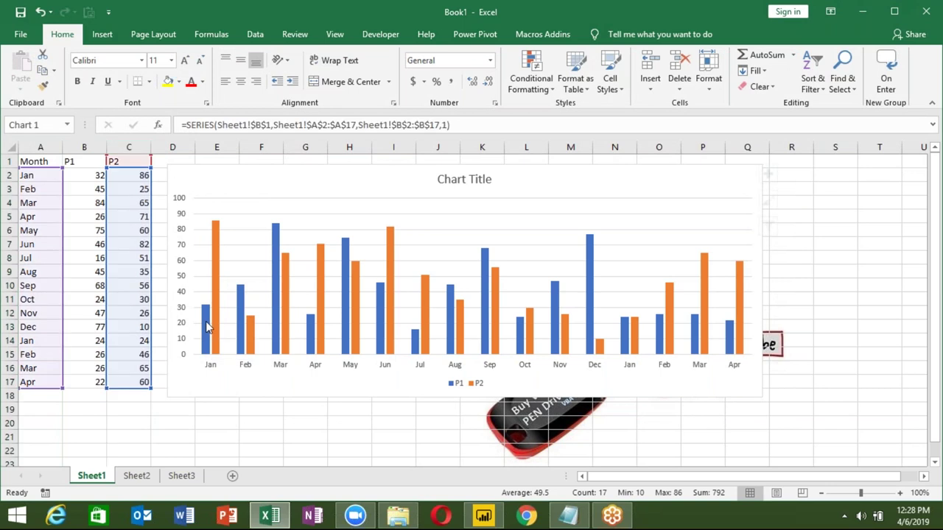
left_click(207, 327)
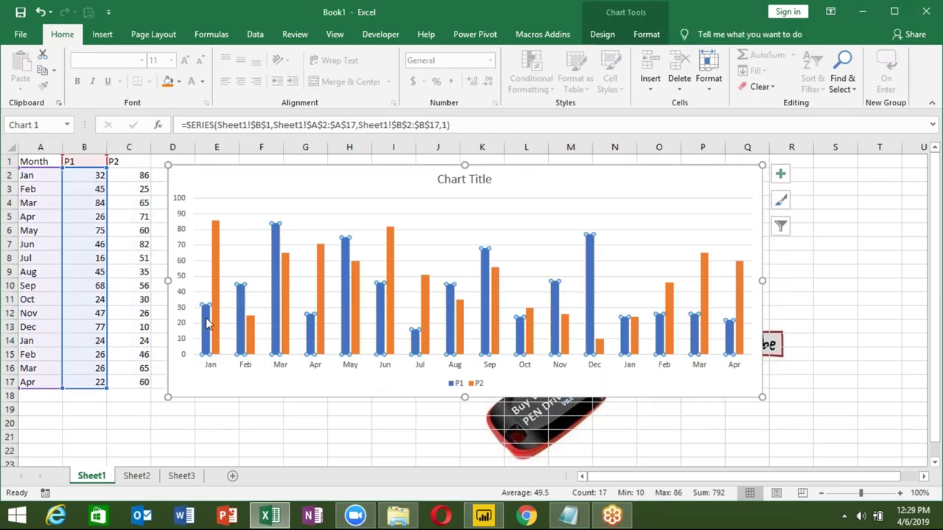
left_click(216, 354)
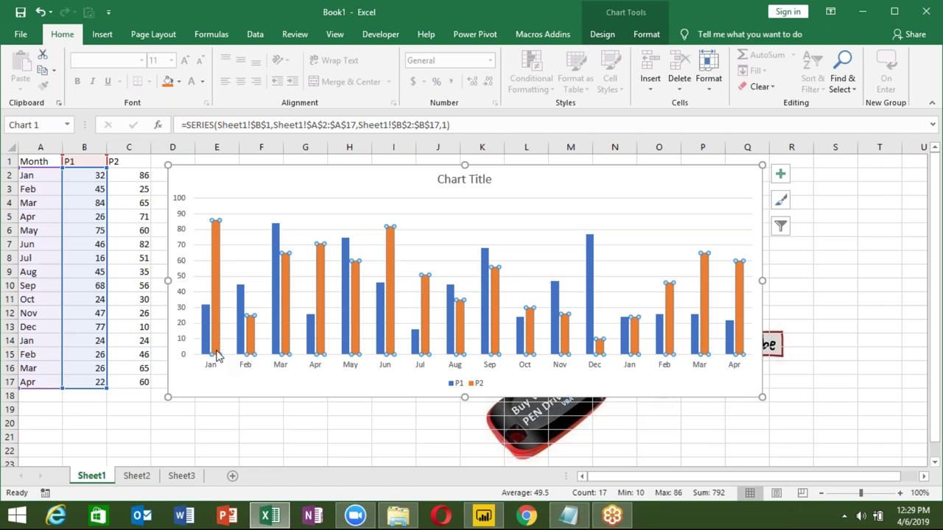
left_click(206, 347)
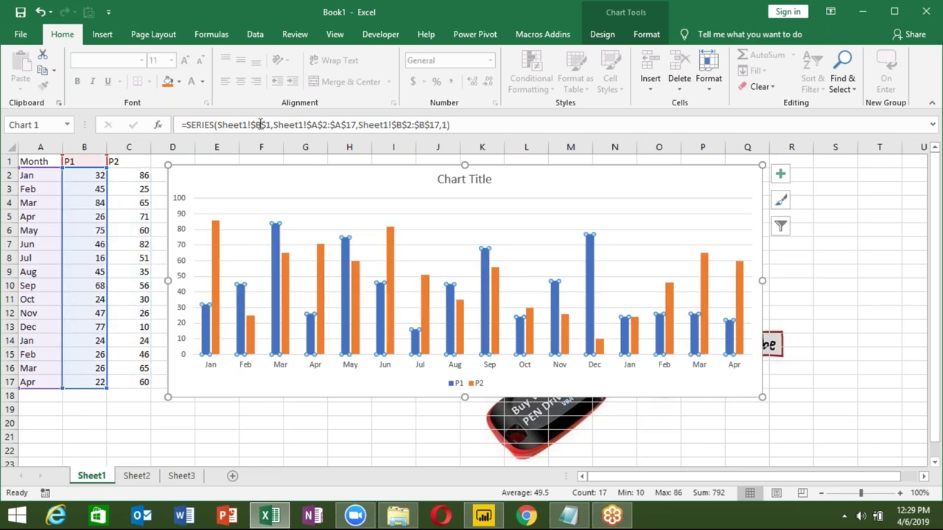
left_click(241, 430)
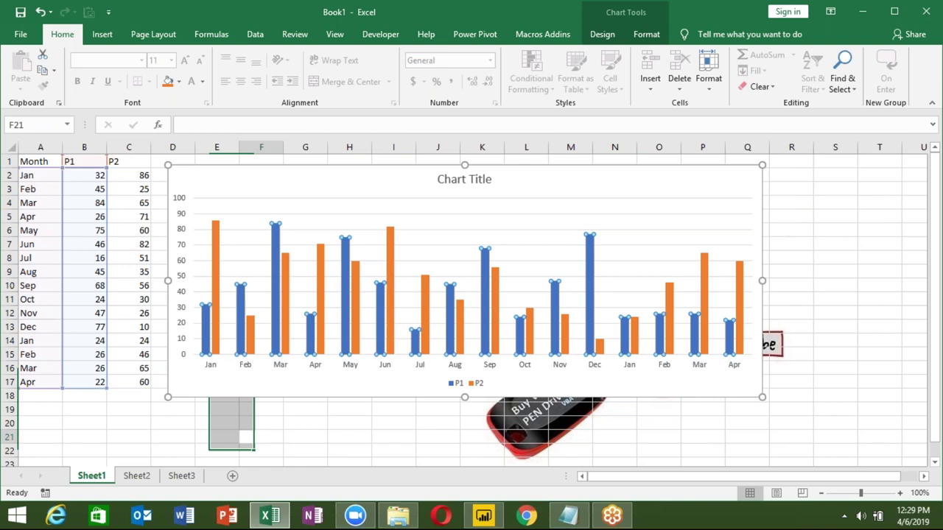
left_click(205, 343)
left_click(205, 342)
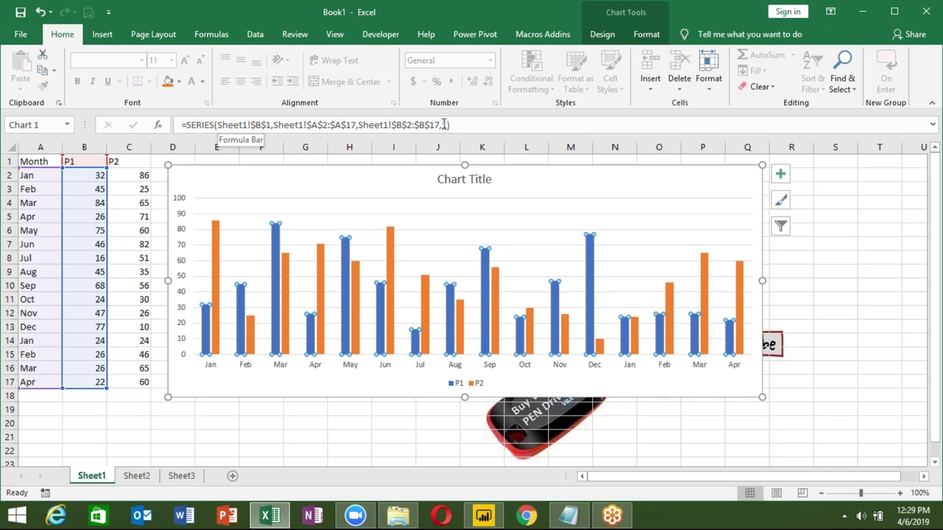
Step: Change the P1 series plot order from 1 to 2 in the SERIES formula
left_click(442, 125)
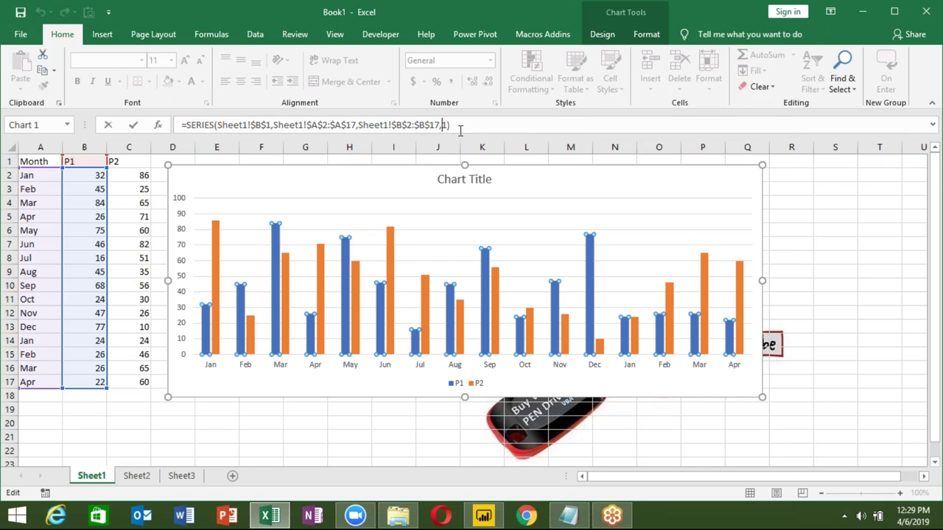
type("2")
key("Return")
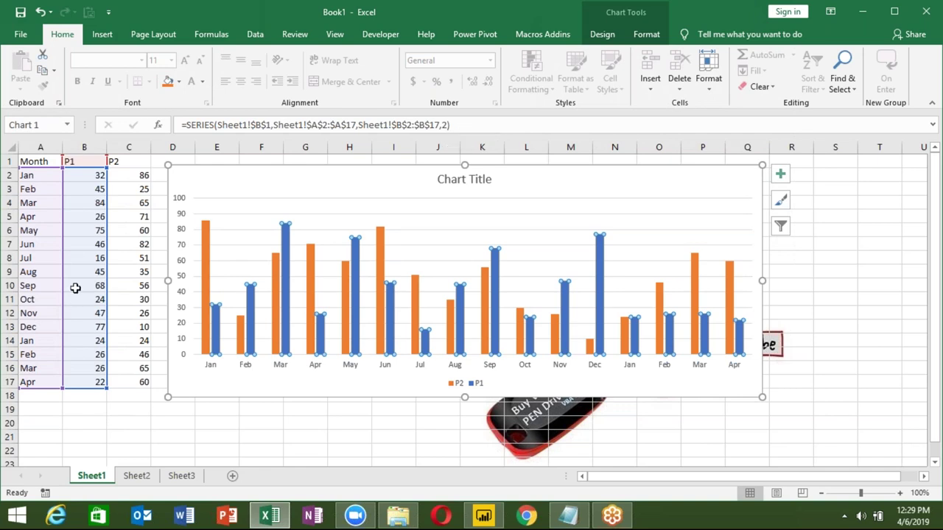
left_click(51, 160)
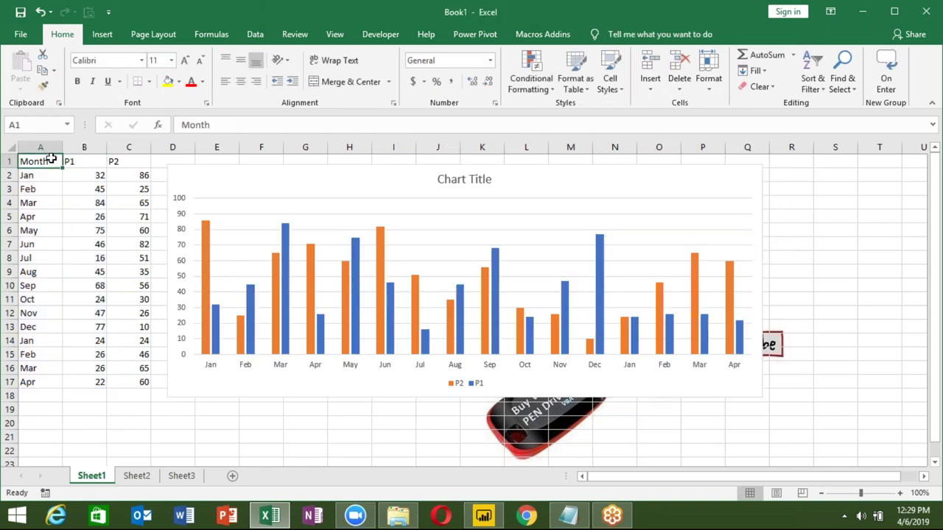
Step: Copy the Month and P1 columns and paste them into Sheet2 at A1
key("ctrl+shift+Right")
key("ctrl+shift+Down")
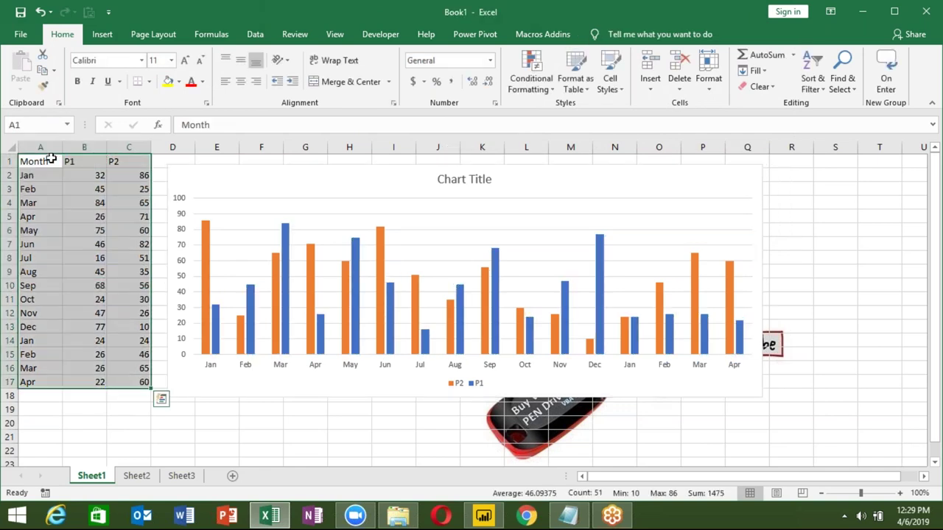
key("shift+Left")
key("ctrl+c")
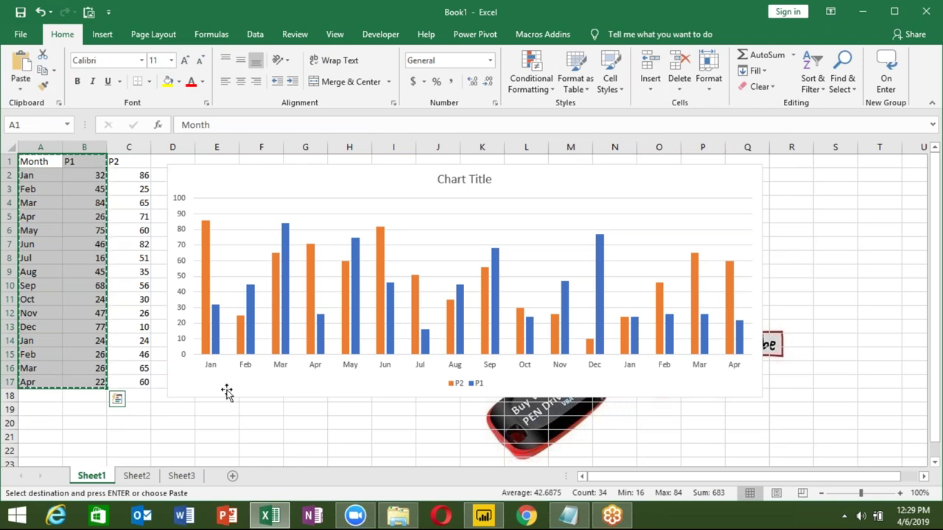
left_click(143, 477)
key("ctrl+v")
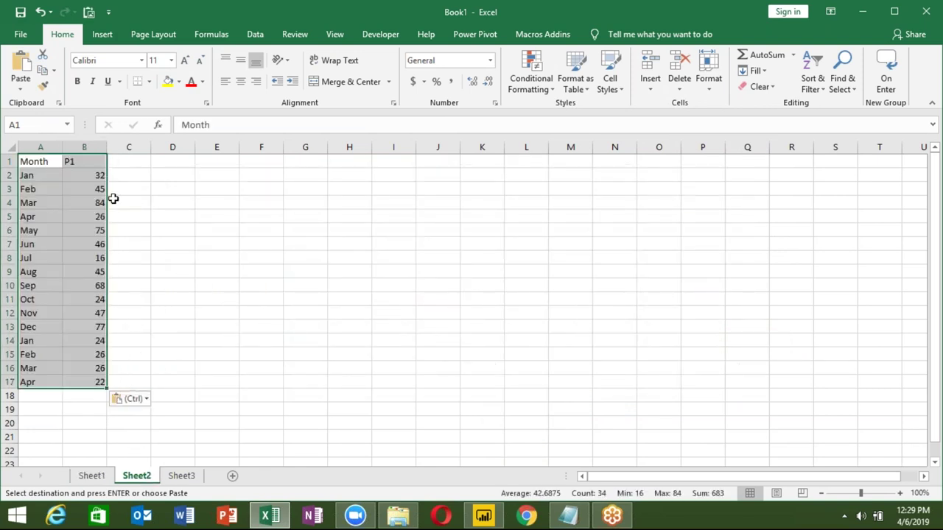
Step: Insert a 2-D clustered column chart of P1, moved beside the data and enlarged to column O
left_click(111, 39)
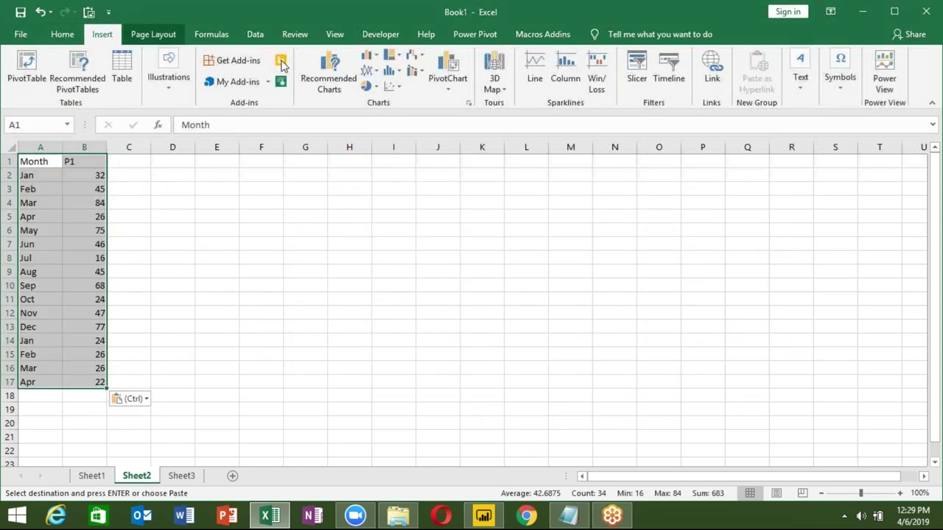
left_click(367, 56)
left_click(383, 95)
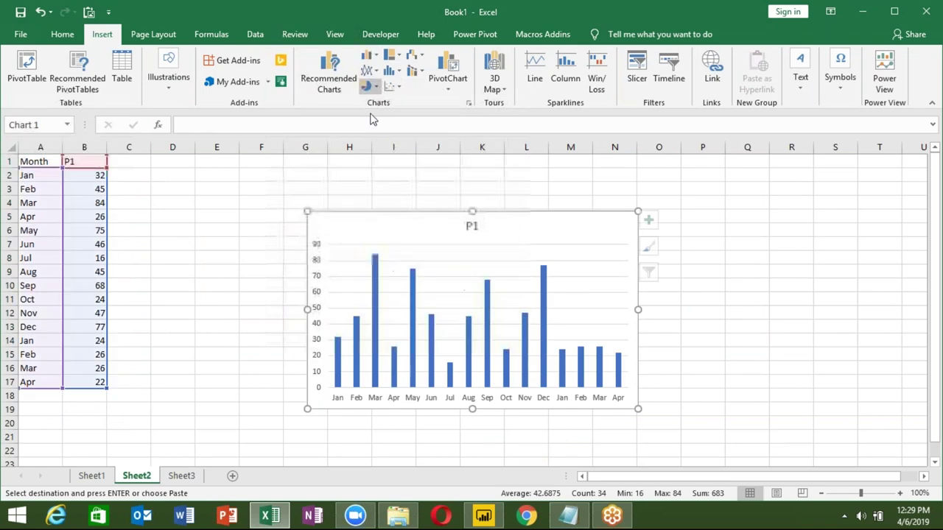
mouse_move(354, 204)
left_mouse_down()
mouse_move(185, 194)
mouse_move(186, 202)
left_mouse_up()
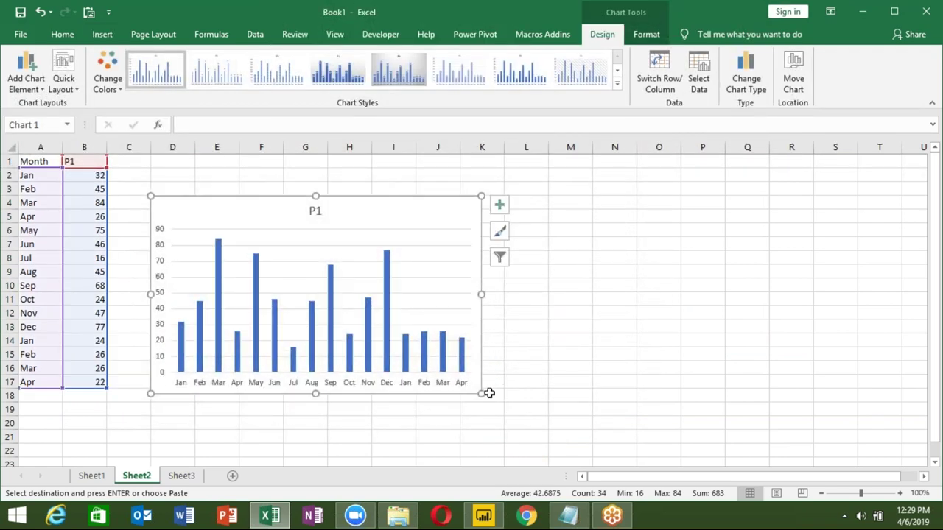
left_click_drag(481, 394, 684, 399)
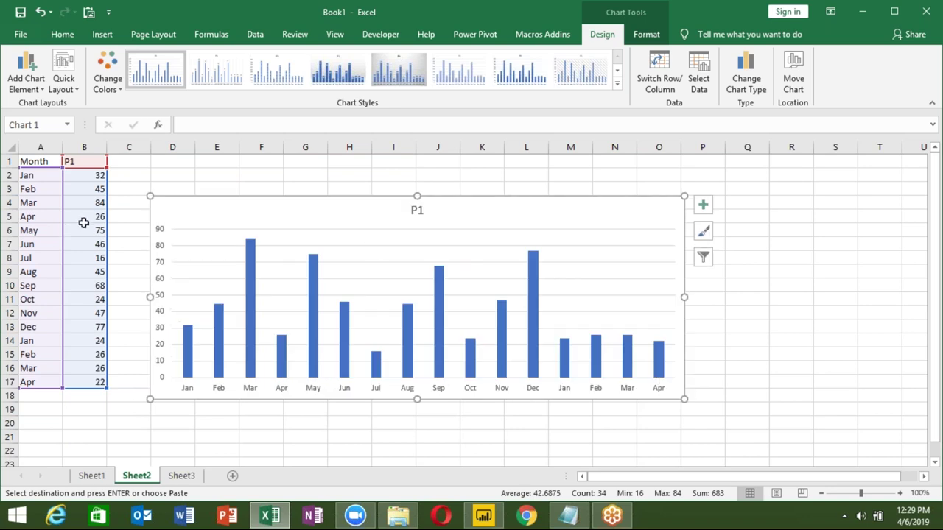
Step: In C1 begin the formula ="Monthly Sales Report of "&YEAR(TODAY())-1&" To "&YEAR(
left_click(129, 161)
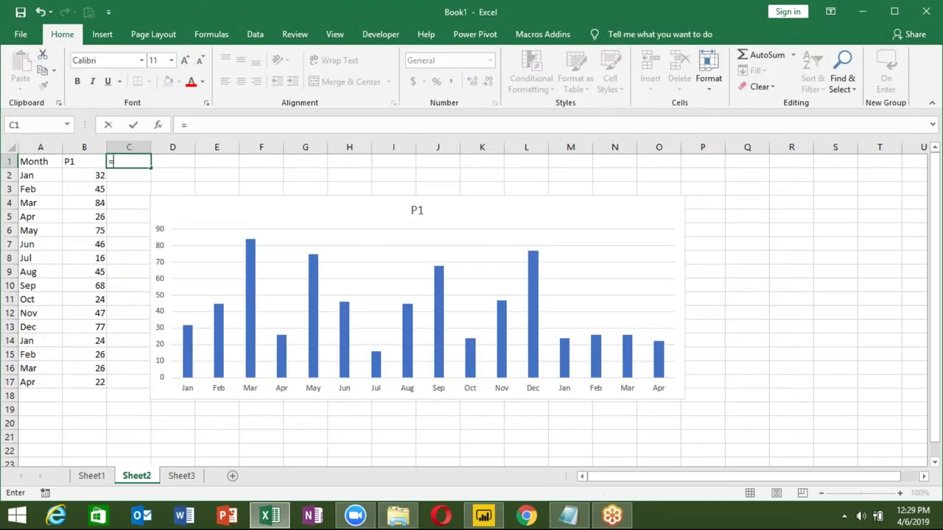
type("=\"")
type("Month")
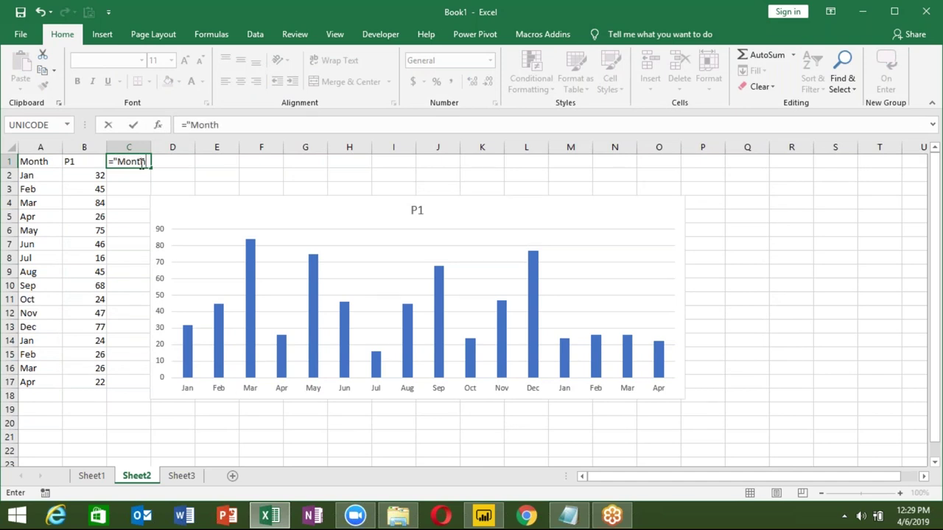
type("ly Sales ")
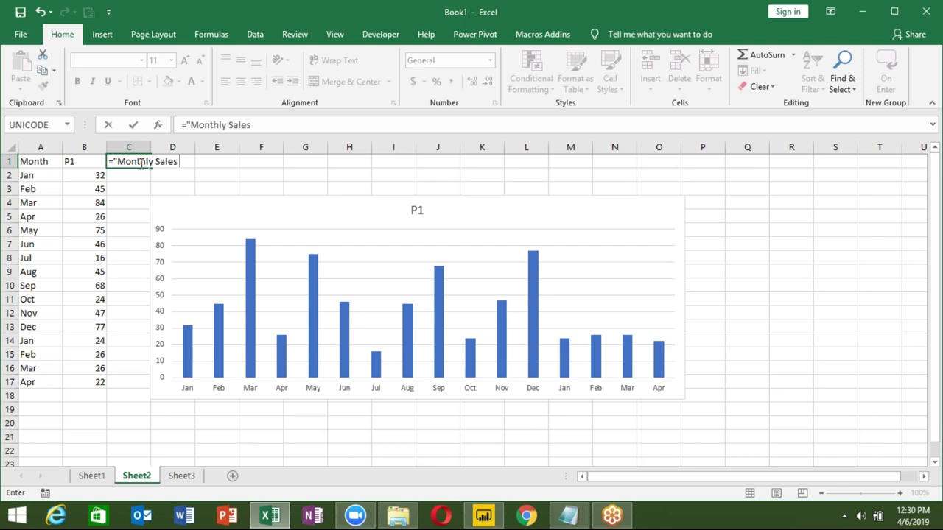
type("Report ")
type("of")
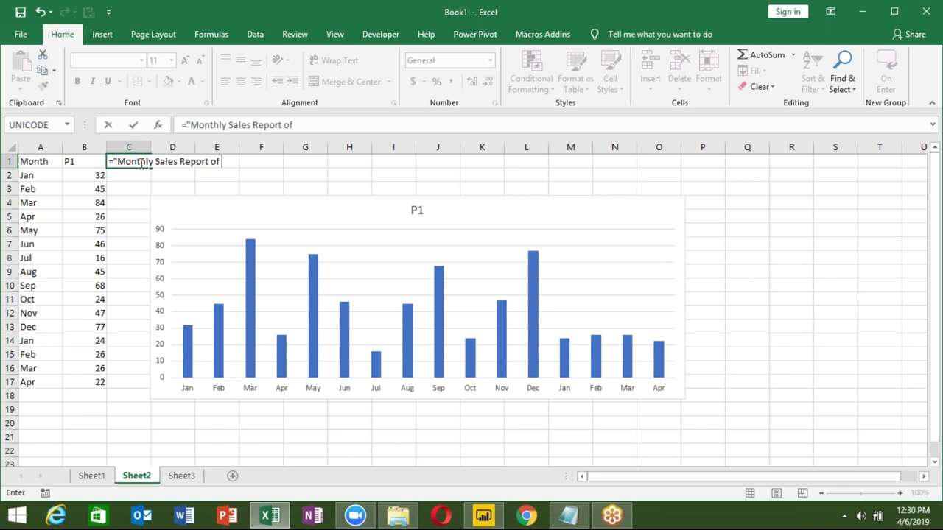
type(" \" &")
type("YE")
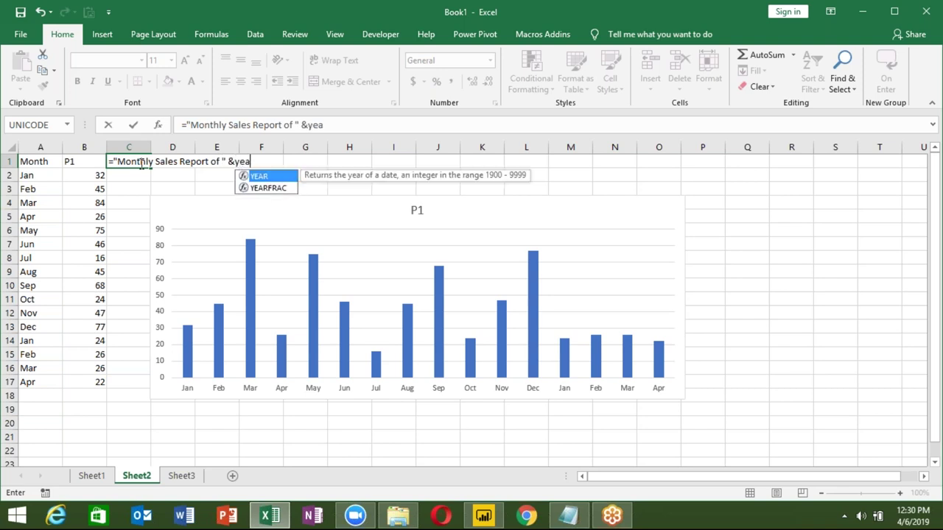
type("A")
key("Tab")
type("Da")
key("BackSpace")
key("BackSpace")
type("t o")
key("Tab")
type(")")
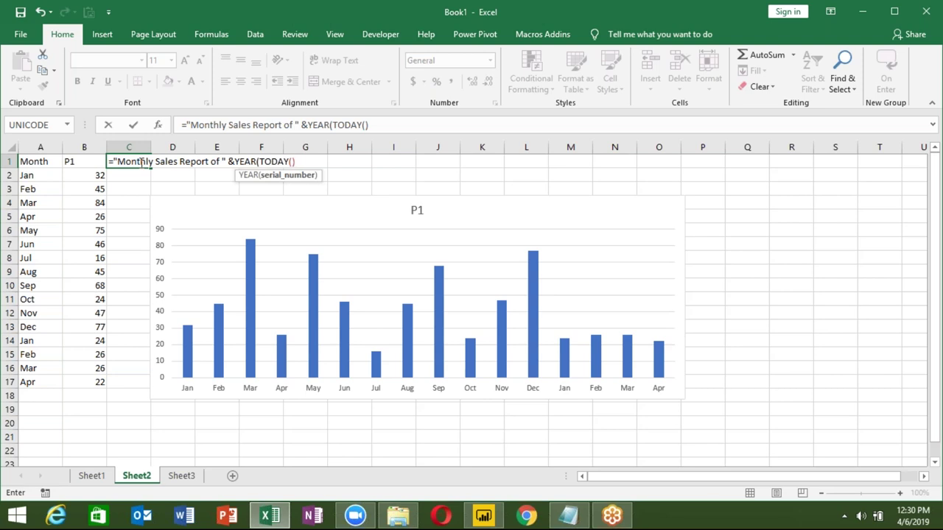
type(")-1")
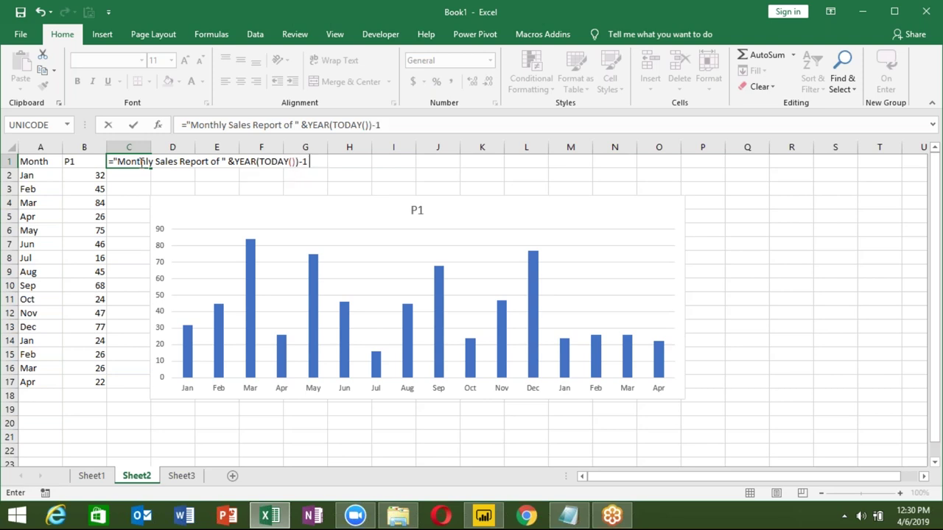
type("&")
type(" \" T")
type("o \"")
type(" &")
type(" yea")
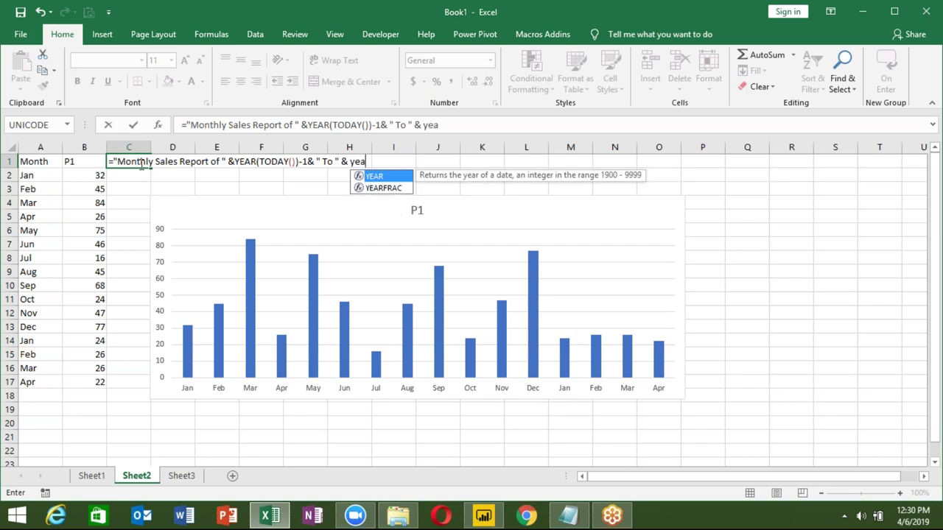
key("Tab")
Step: Replace the stray DATE with TODAY() and finish the formula so C1 reads Monthly Sales Report of 2018 To 2019
type("date")
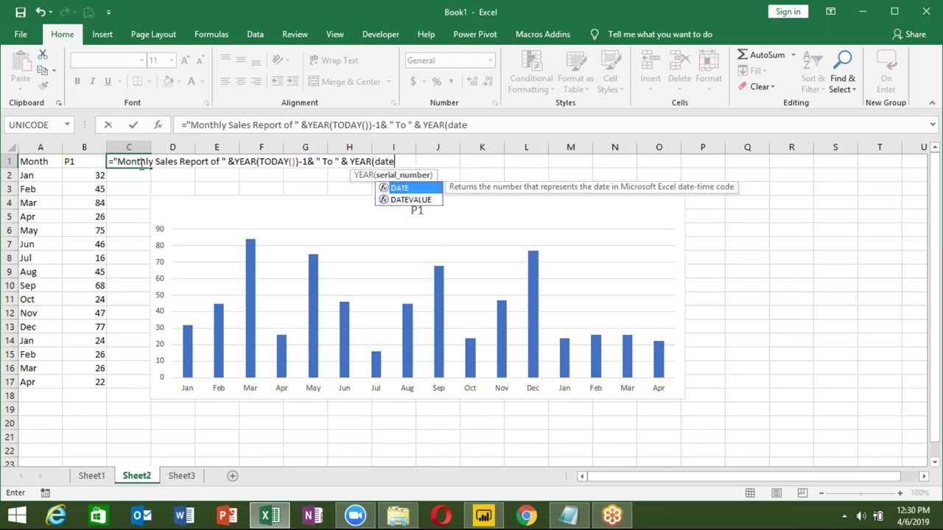
key("Tab")
type(")")
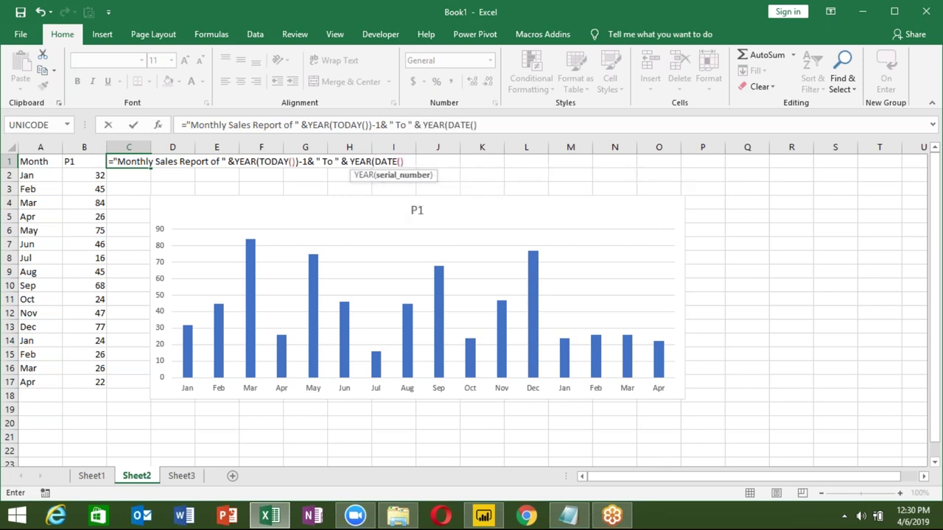
key("F2")
key("Left")
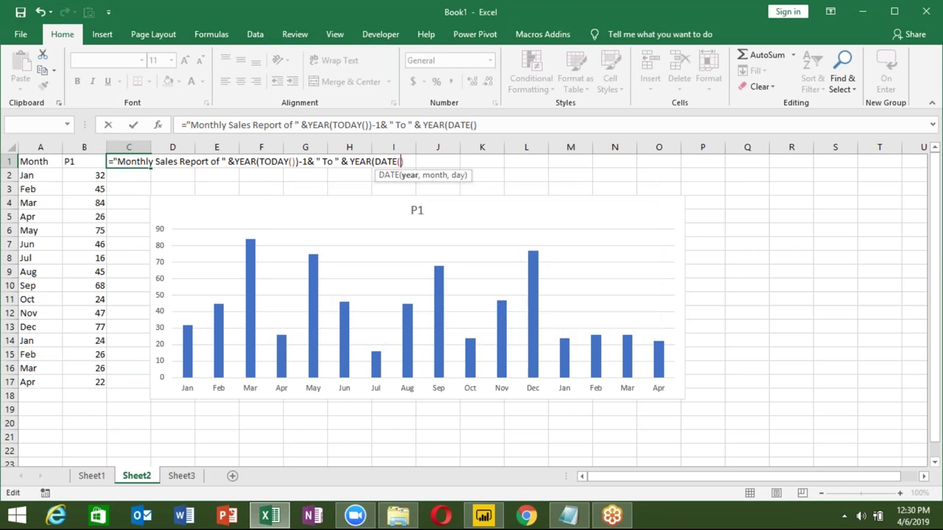
key("Right")
key("BackSpace")
key("BackSpace")
key("BackSpace")
key("BackSpace")
key("BackSpace")
key("BackSpace")
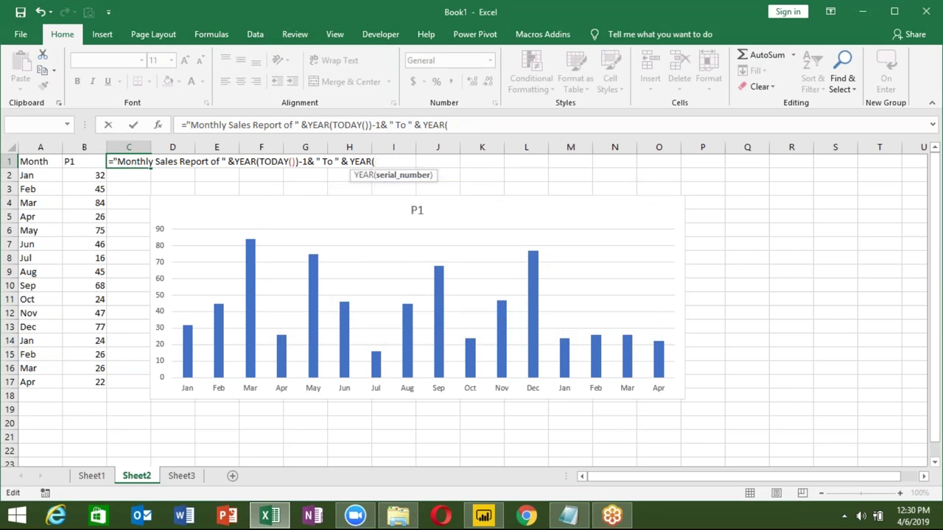
type("toda")
key("Tab")
type("))")
key("Return")
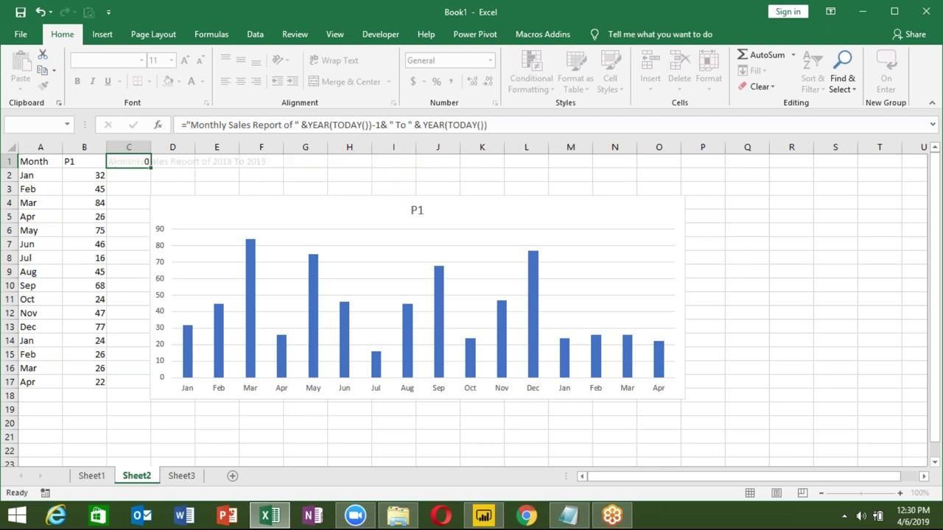
key("Up")
key("Down")
key("Down")
key("Up")
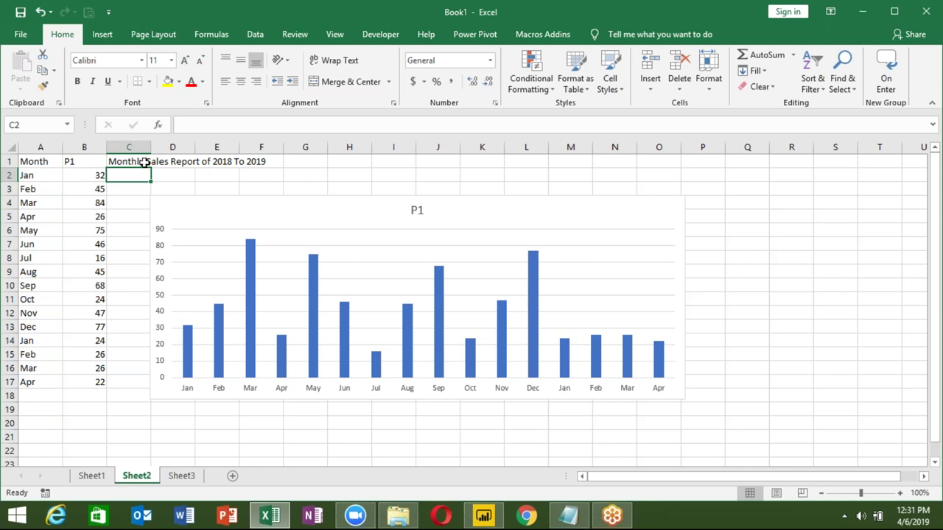
left_click(194, 214)
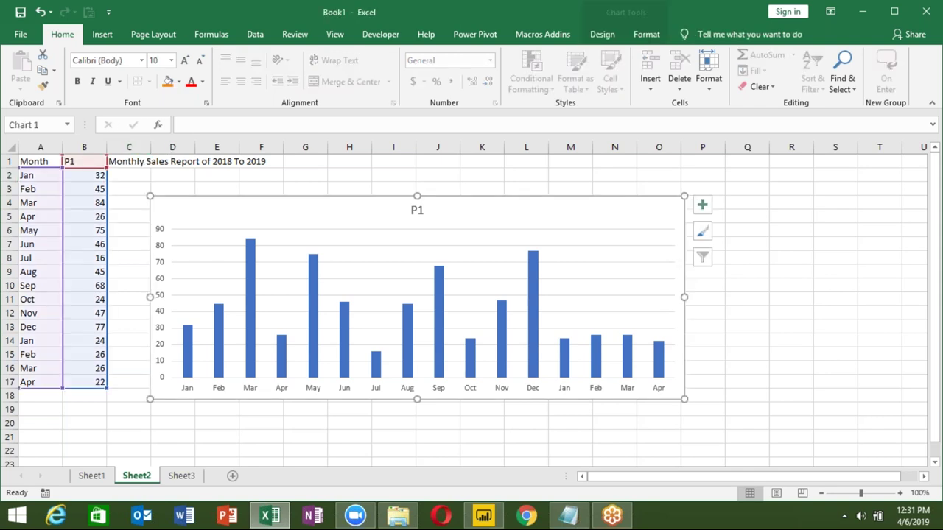
right_click(197, 188)
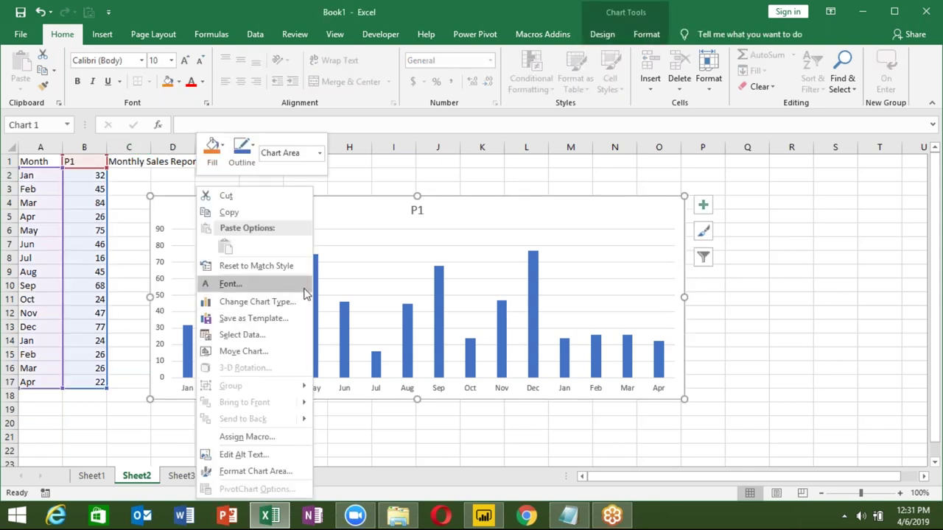
left_click(277, 336)
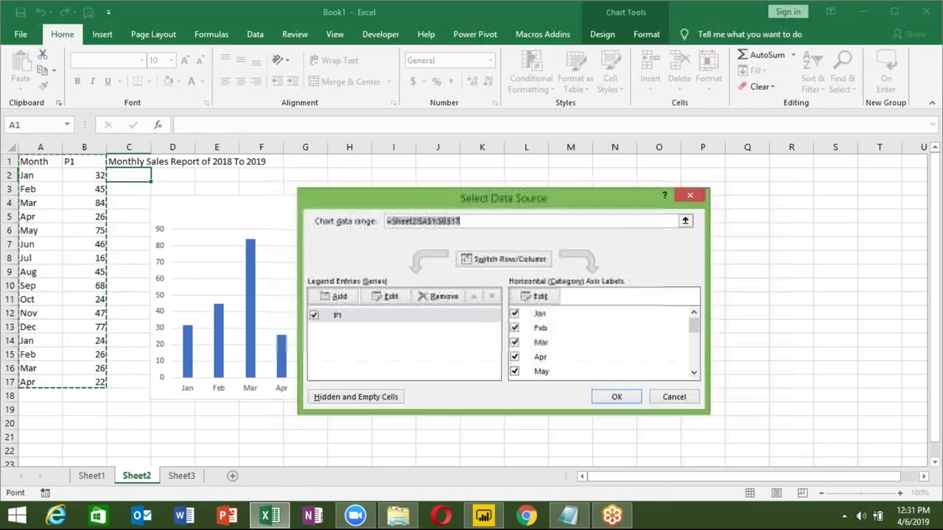
left_click(335, 318)
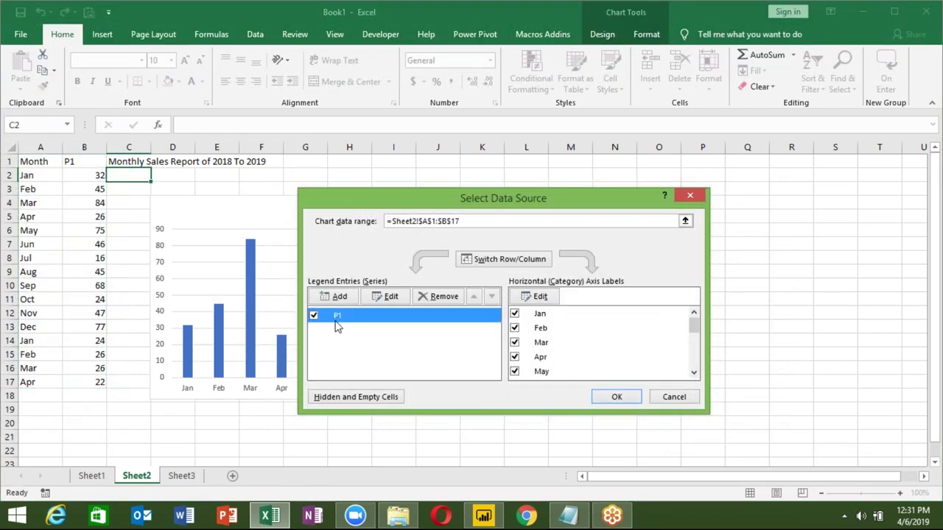
left_click(382, 302)
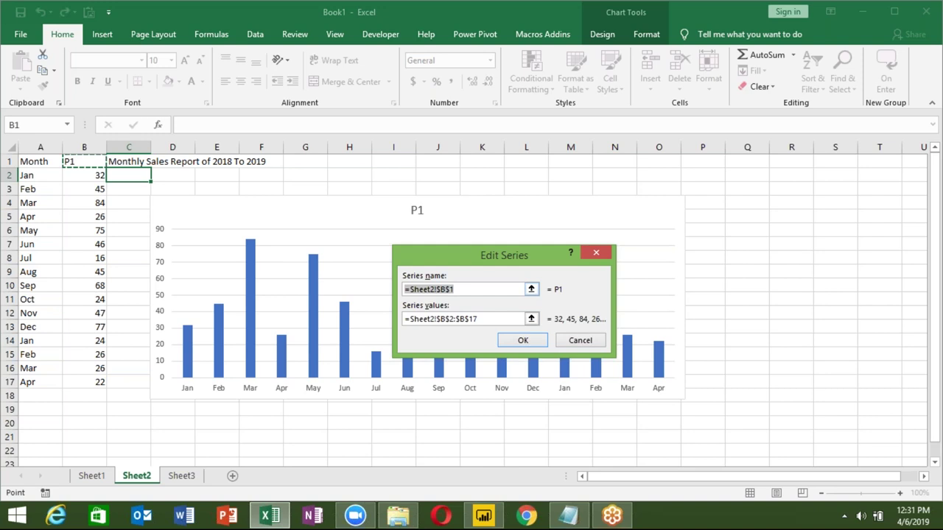
key("BackSpace")
type("=")
left_click(130, 157)
key("Return")
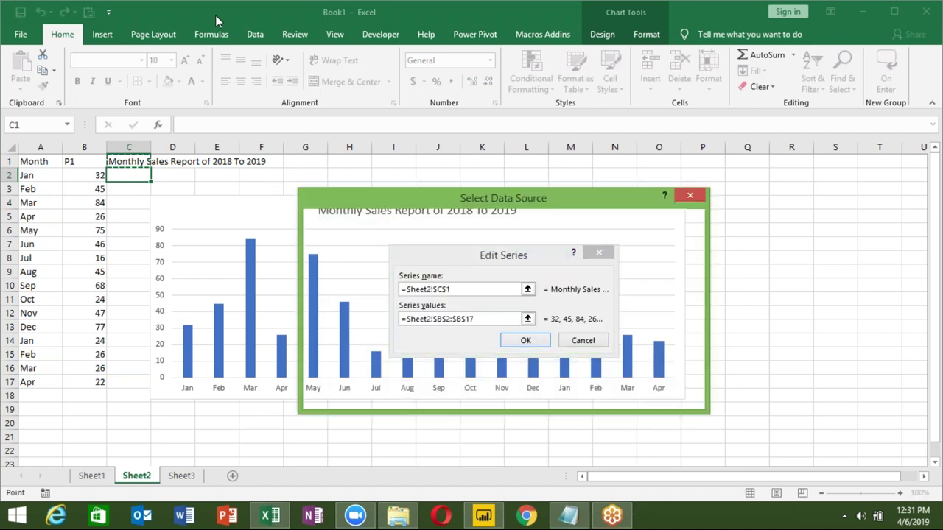
key("Return")
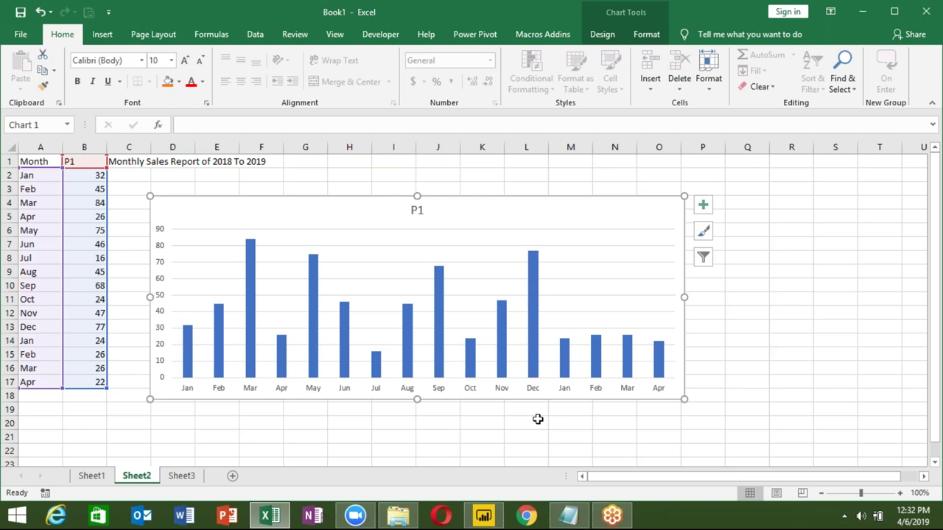
right_click(484, 212)
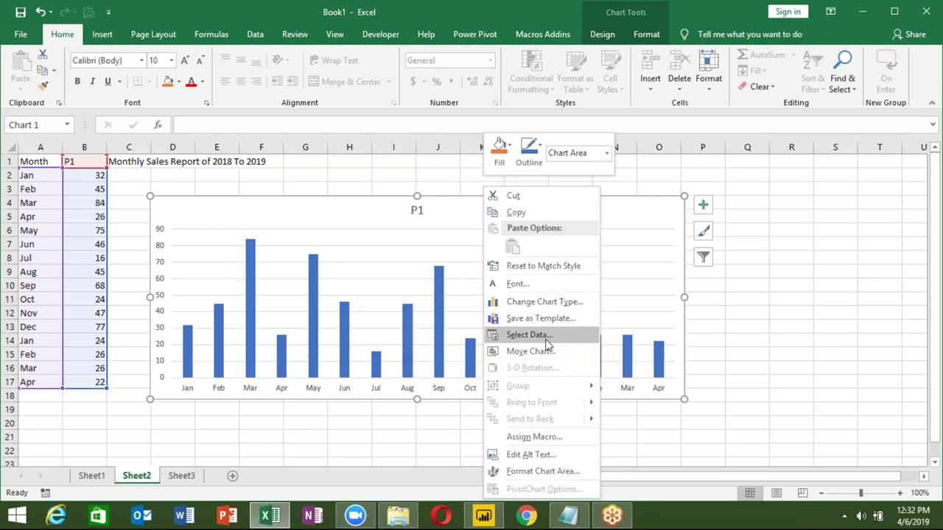
Step: Set the P1 series name to =Sheet2!$C$1 so the chart title matches the C1 heading
left_click(548, 340)
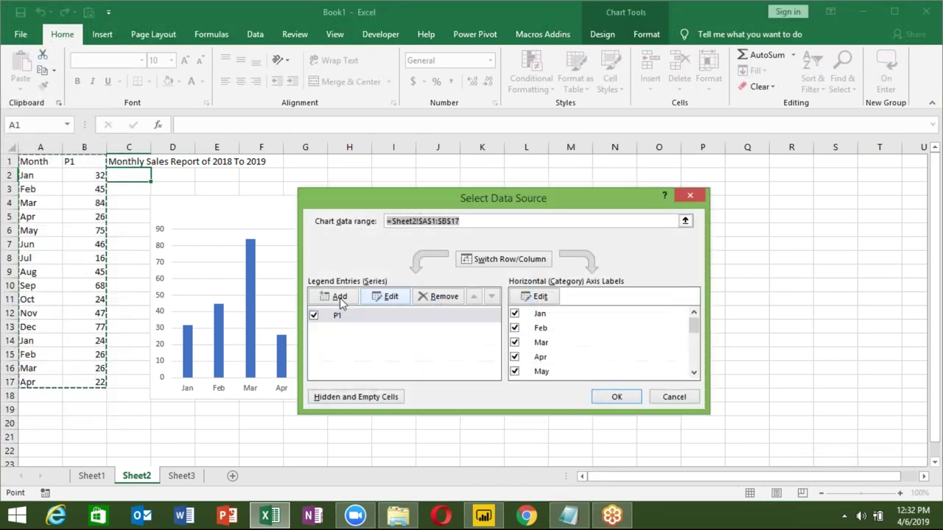
left_click(380, 308)
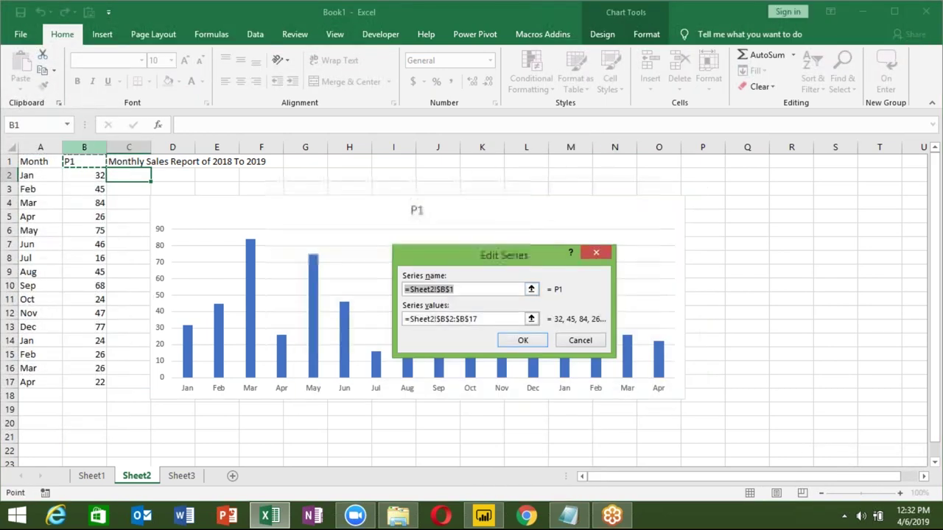
left_click(126, 165)
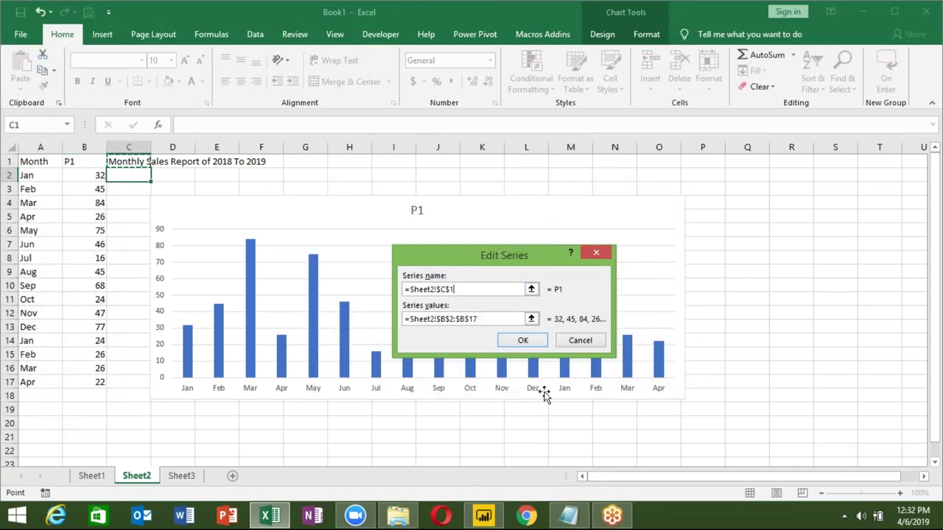
left_click(525, 341)
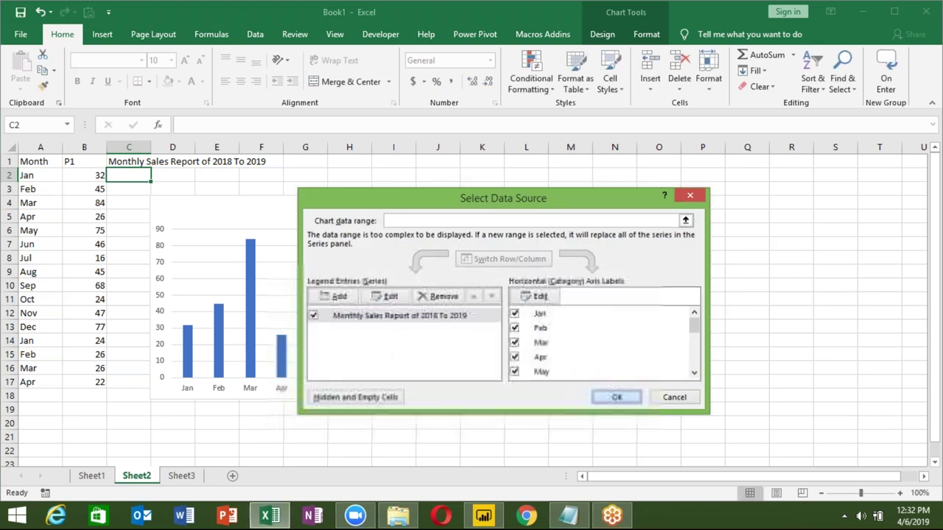
left_click(605, 396)
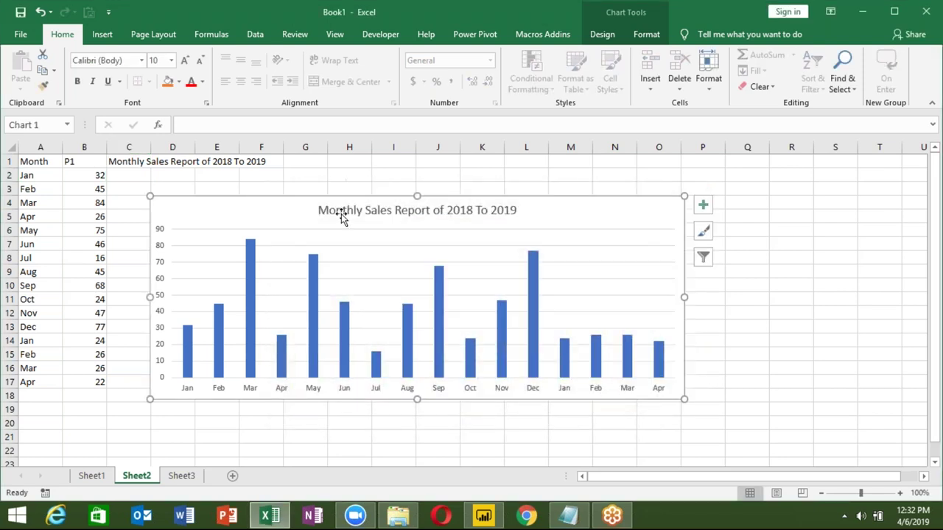
left_click(114, 160)
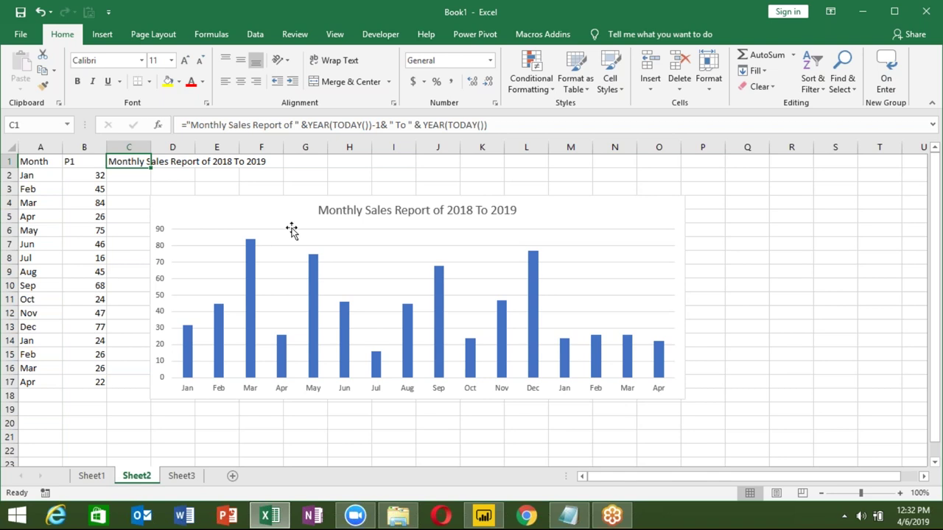
Step: Select the Month and P1 columns on Sheet2, then move to the empty Sheet3
left_click(42, 149)
left_click_drag(71, 152, 82, 150)
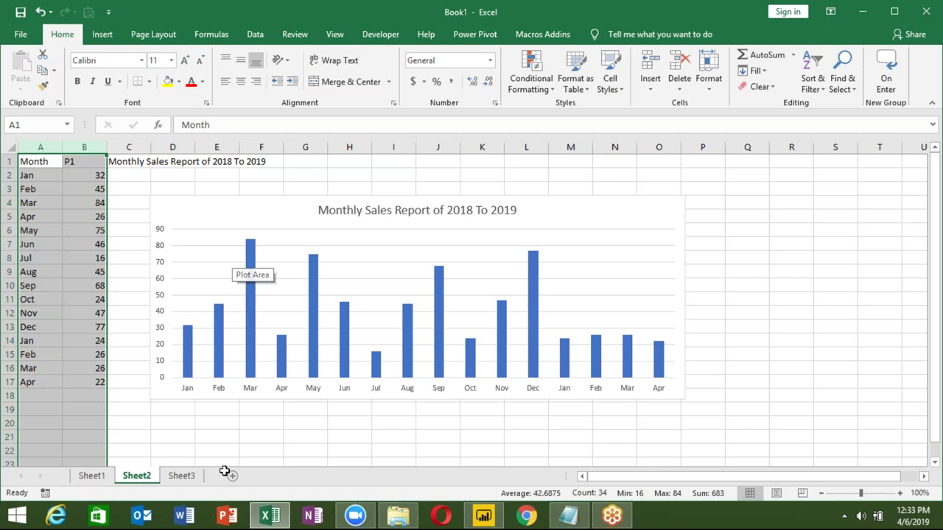
left_click(175, 480)
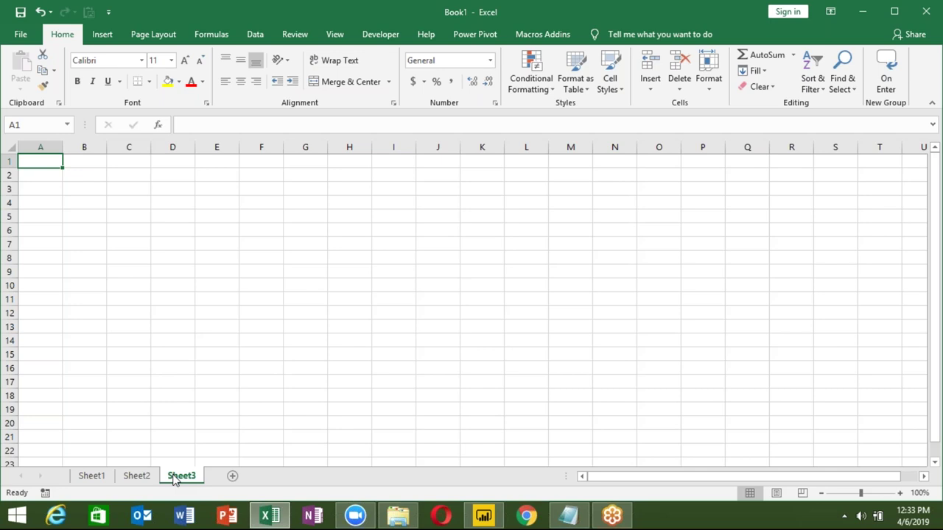
Step: Enter headers Month and Sales in A1:B1 and fill Jan through Dec into A2:A13
type("Month")
key("Tab")
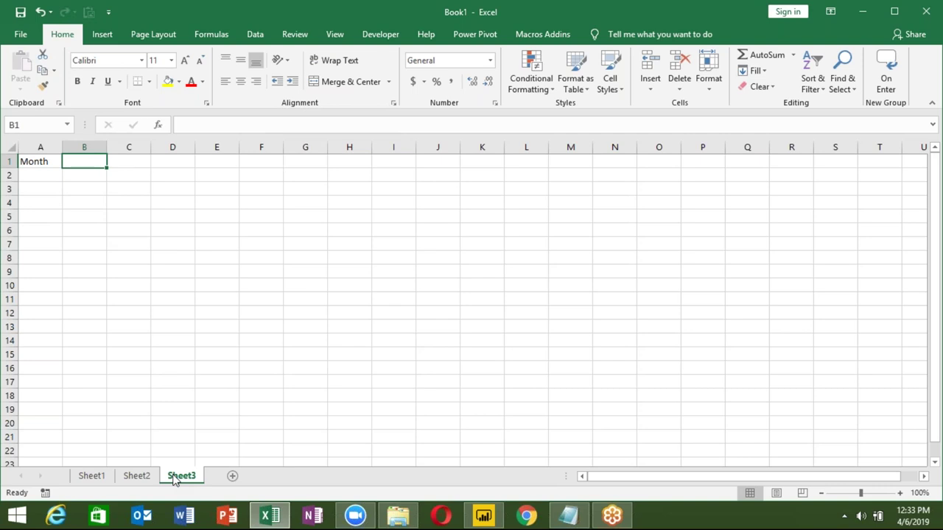
type("Sales")
key("Return")
key("Left")
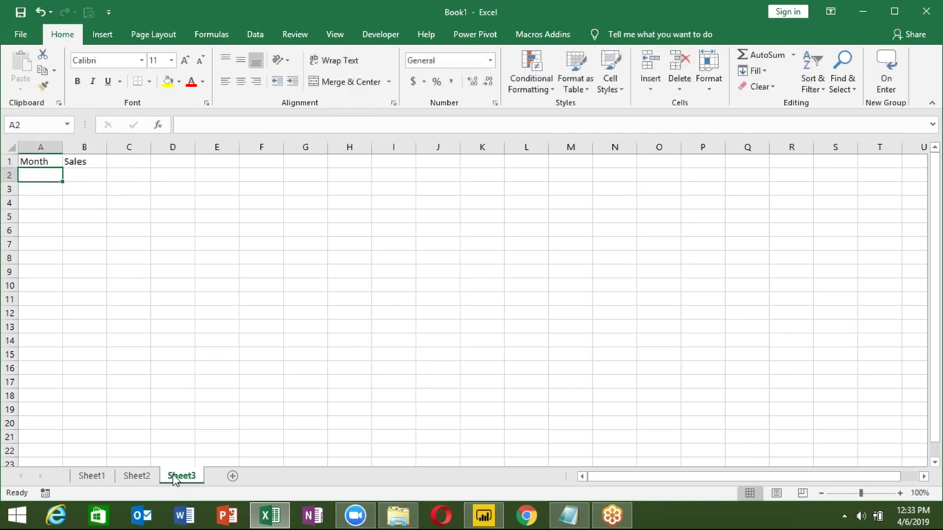
type("Jan")
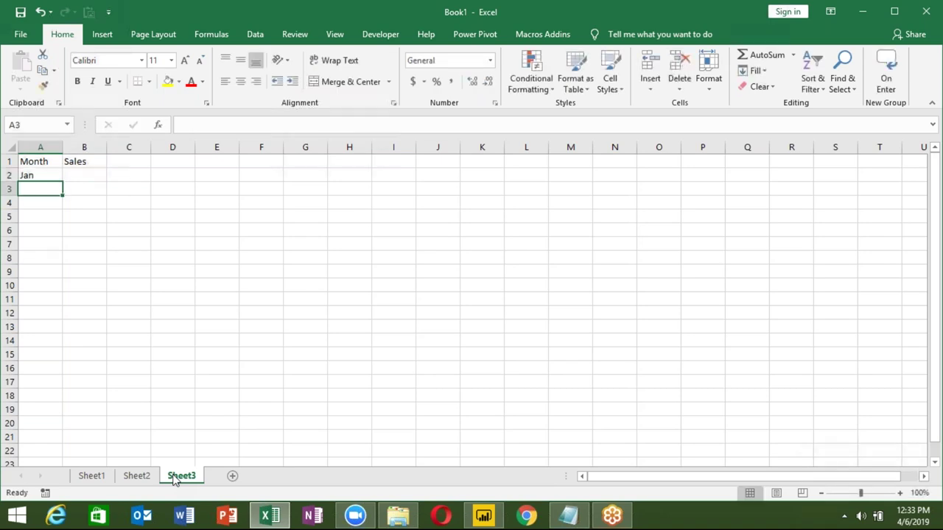
key("ctrl+Return")
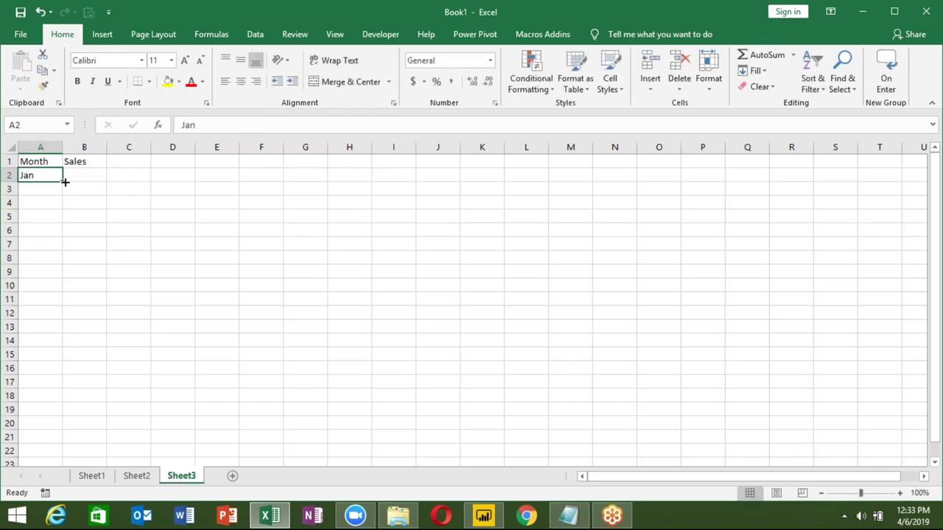
left_click_drag(63, 182, 71, 368)
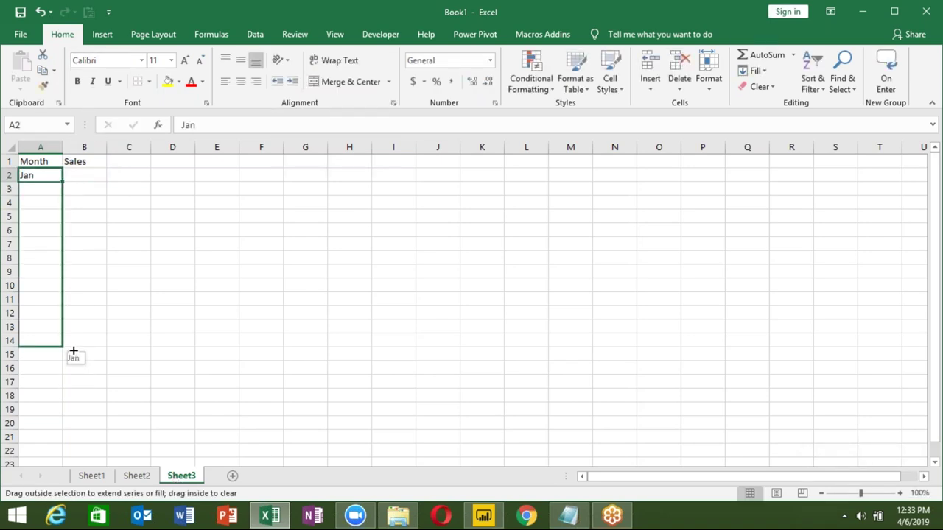
left_click_drag(72, 369, 71, 335)
Step: Enter the sales values 85, 36, 74, 25, 96, 85, 14, 32, 58, 639 from B2 down, and widen the chart
left_click(77, 173)
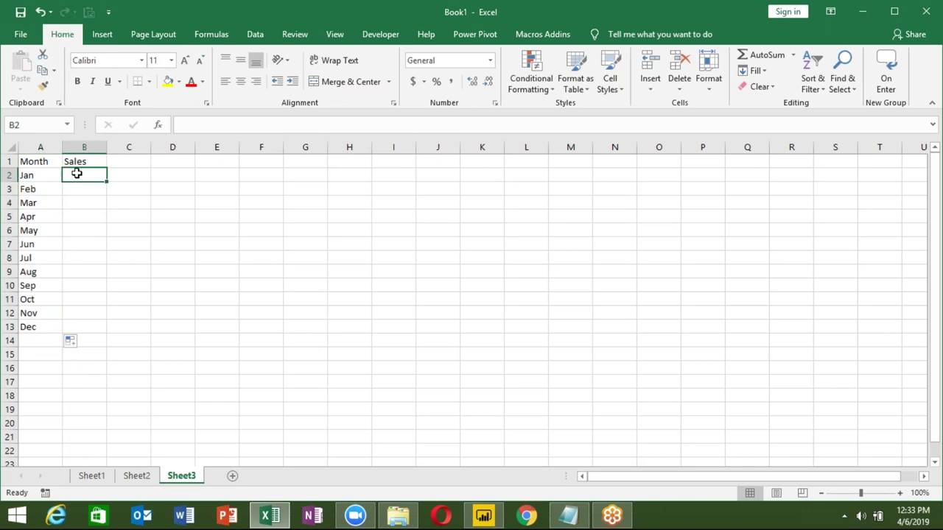
key("F2")
type("85")
key("Return")
type("36")
key("Return")
type("74")
key("Return")
type("25")
key("Return")
type("96")
key("Return")
type("85")
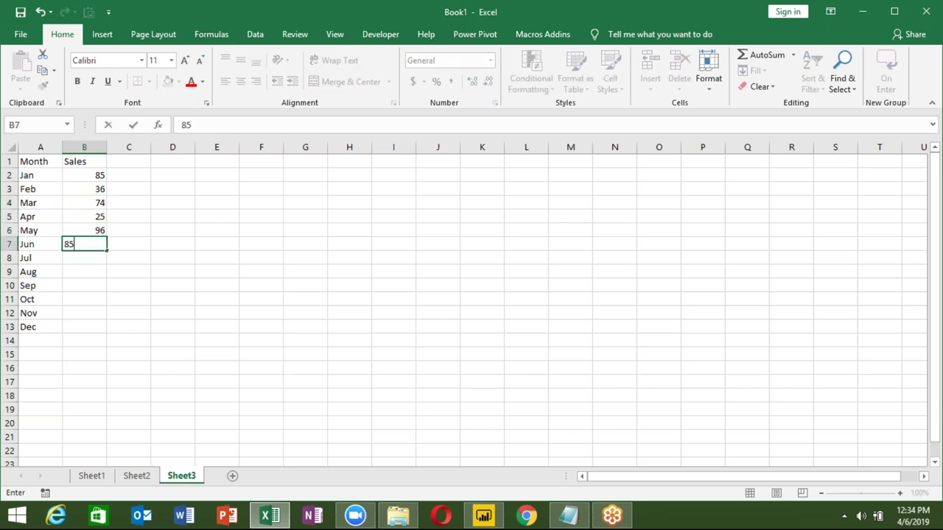
key("Return")
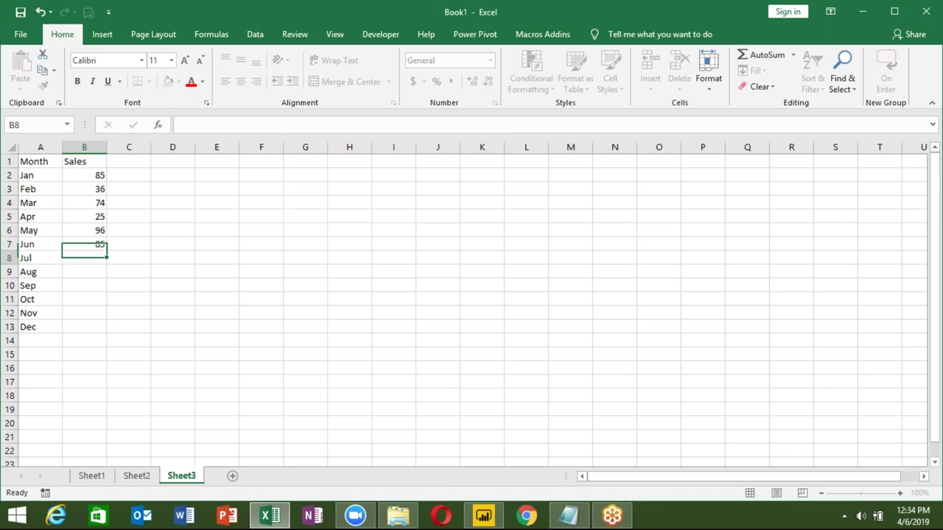
type("14")
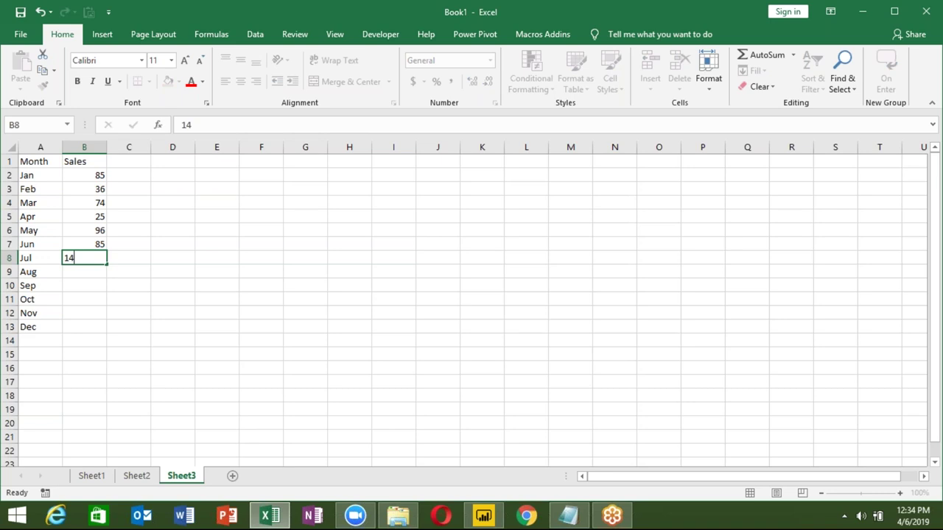
key("Return")
type("32")
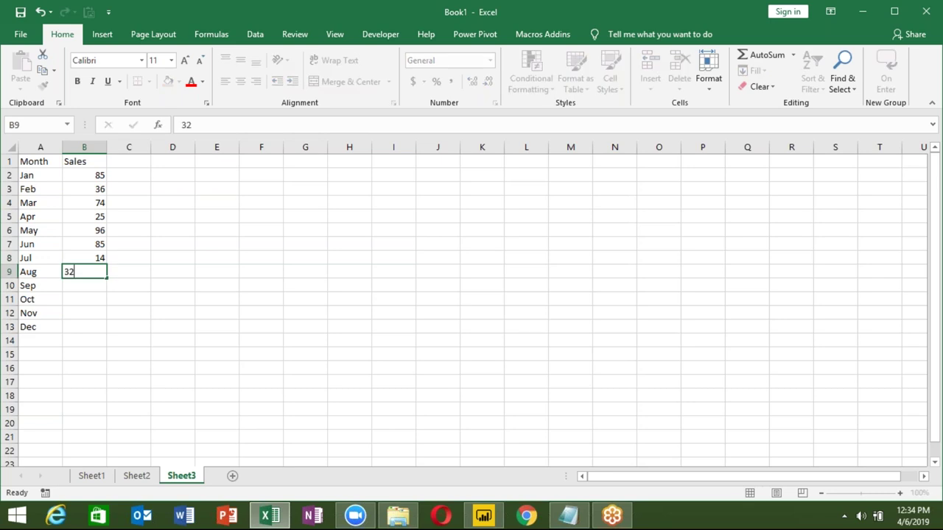
key("Return")
type("58")
key("Return")
type("639")
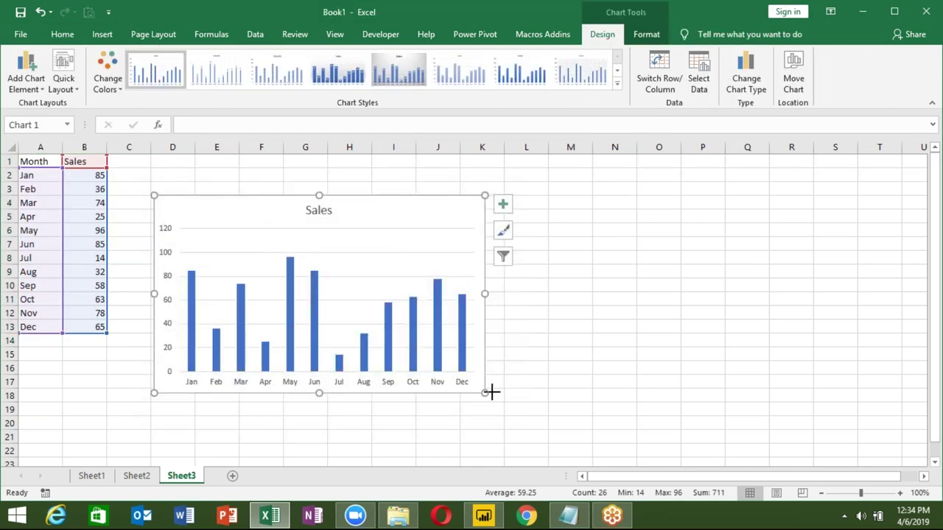
left_click_drag(485, 393, 679, 392)
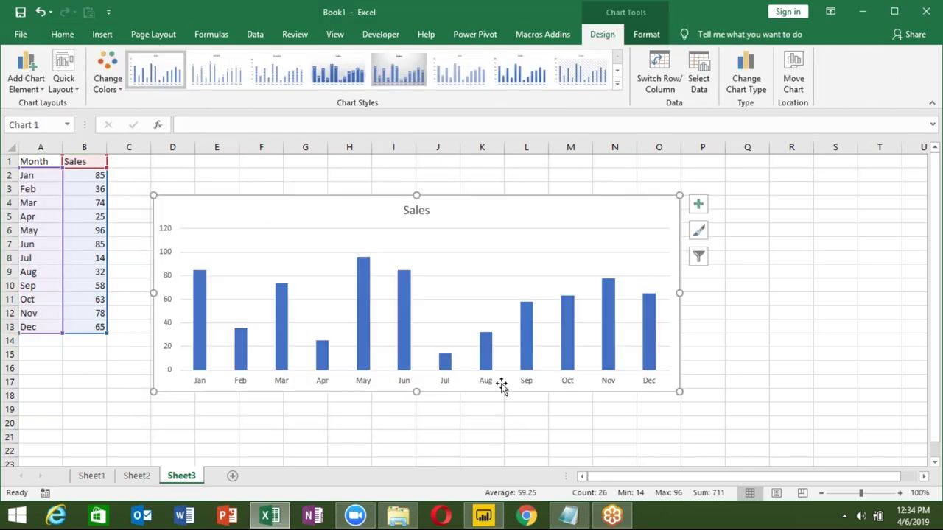
Step: Select the Sales series, then reselect the Sales column chart and delete it
left_click(402, 298)
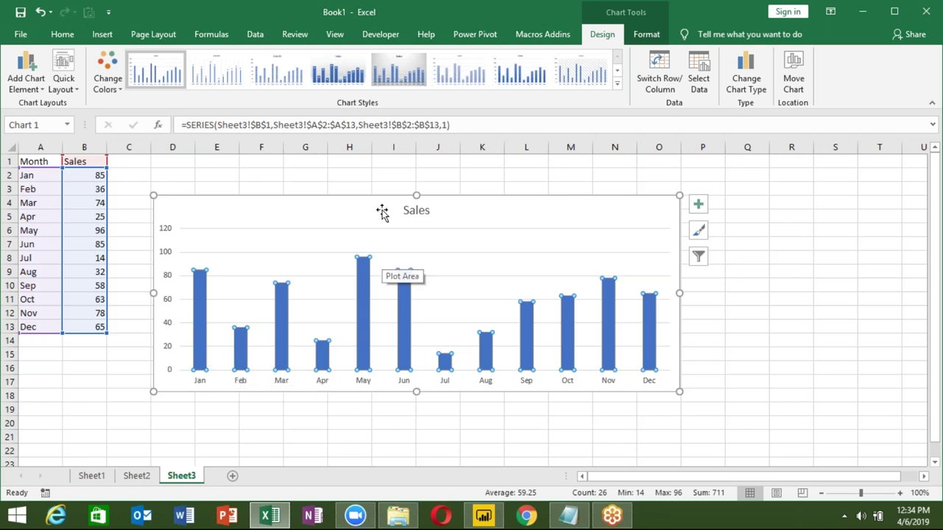
left_click(368, 179)
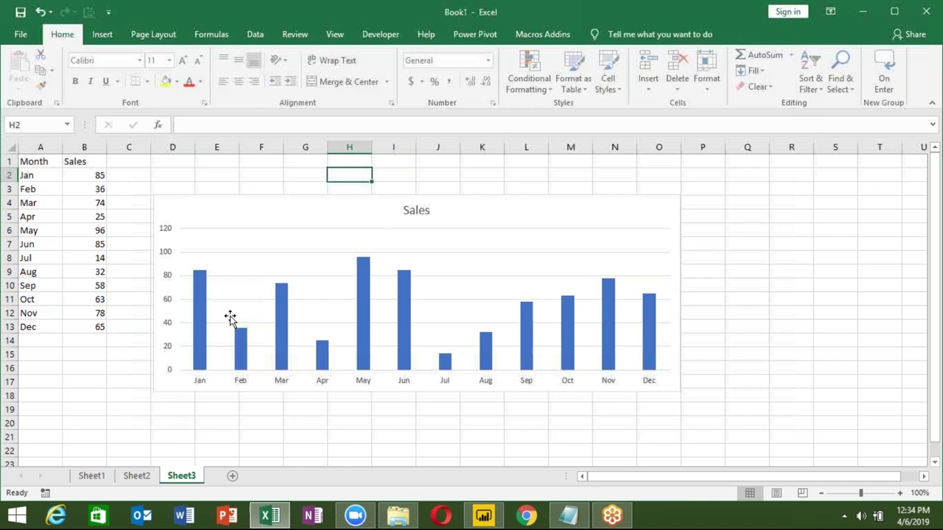
left_click(238, 221)
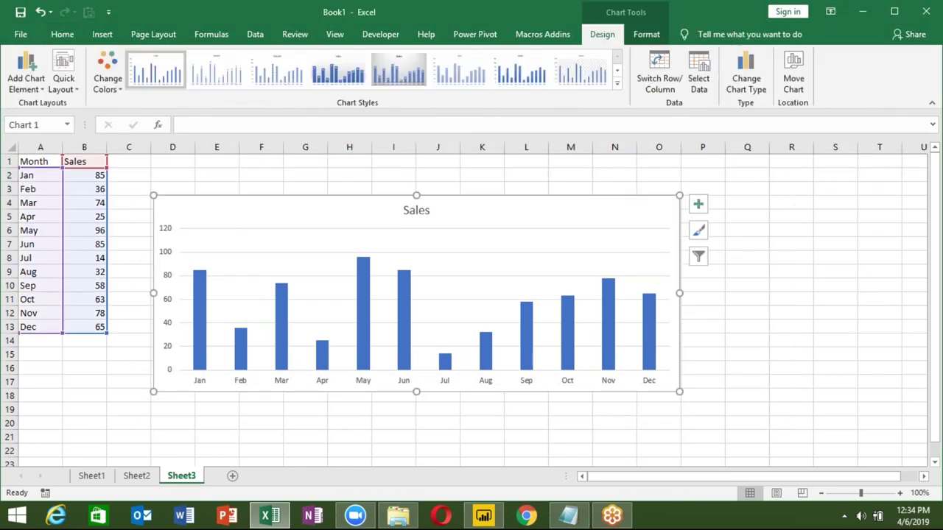
key("Delete")
Step: Enter the range headings 0-20, 20-50, 50-80 and 80-100 across C1:F1
left_click(133, 163)
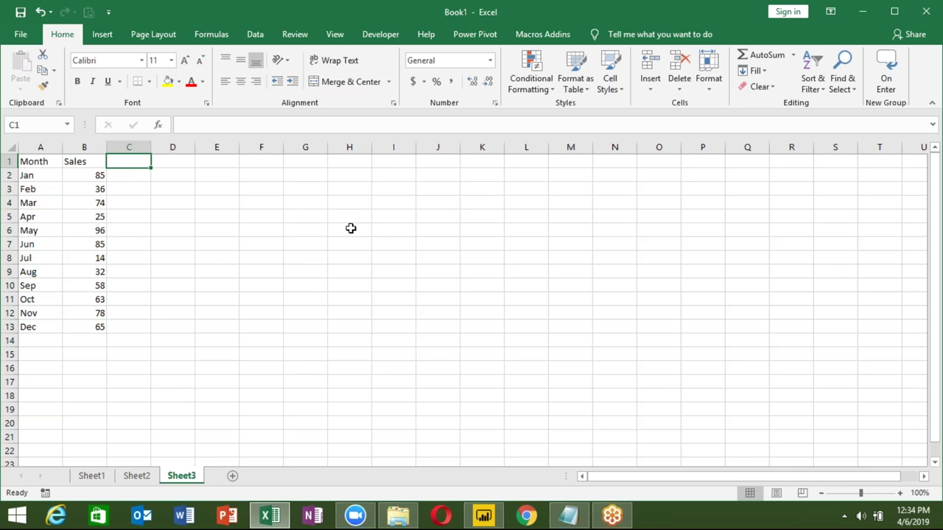
type("0-20")
key("Tab")
type("20-50")
key("Tab")
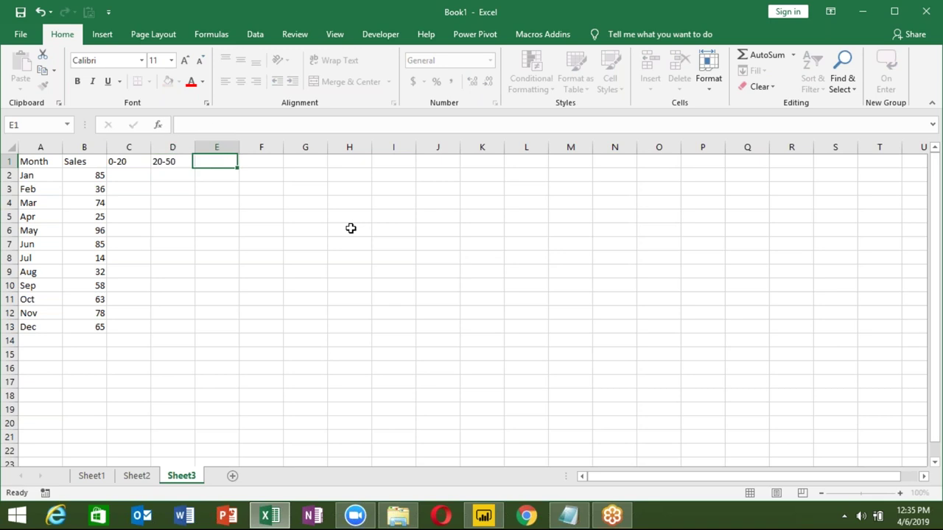
type("5")
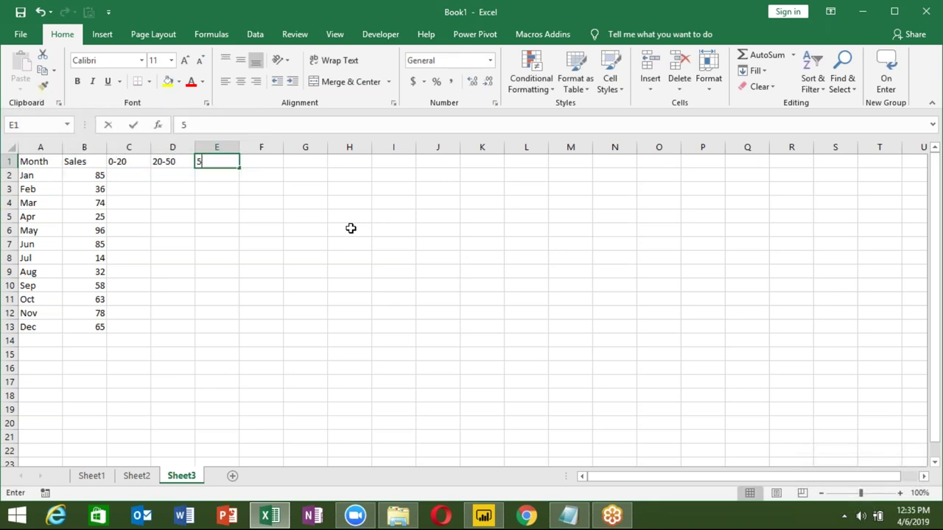
type("0-80")
key("Tab")
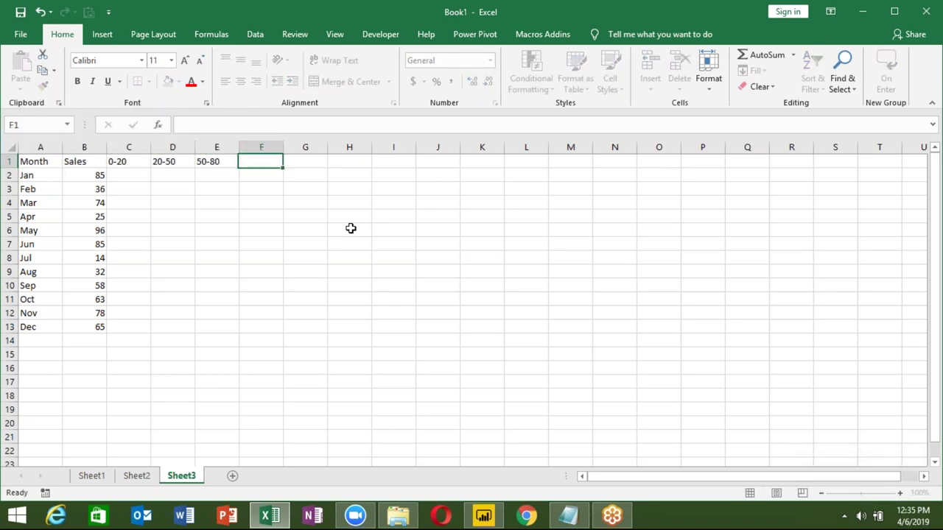
type("80-")
type("100")
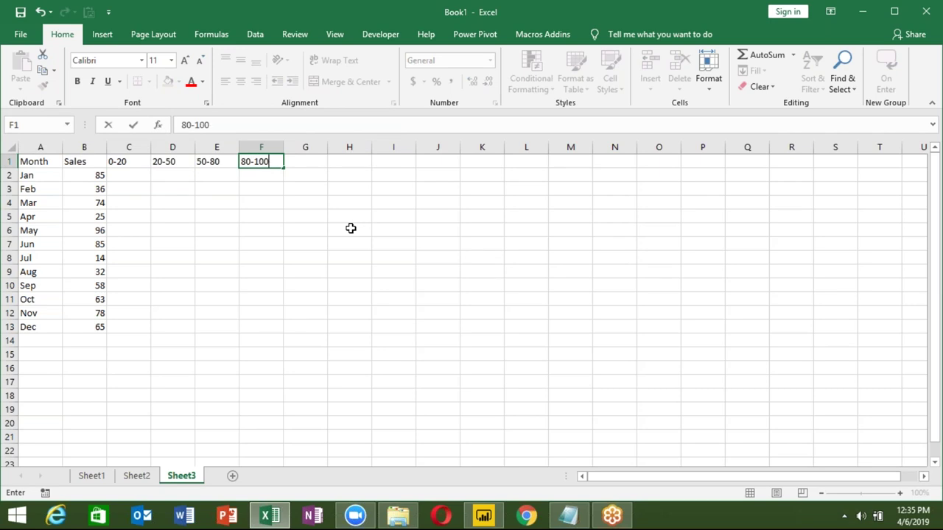
key("Return")
key("Left")
key("Left")
Step: Enter =IF(B2<=20,B2,"") in C2 and fill it down to C13
type("=")
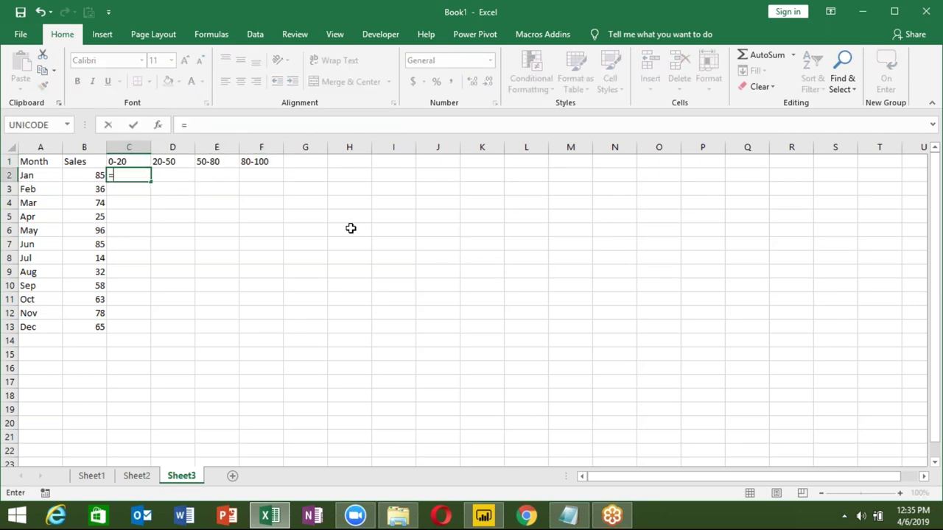
type("IF(")
key("Left")
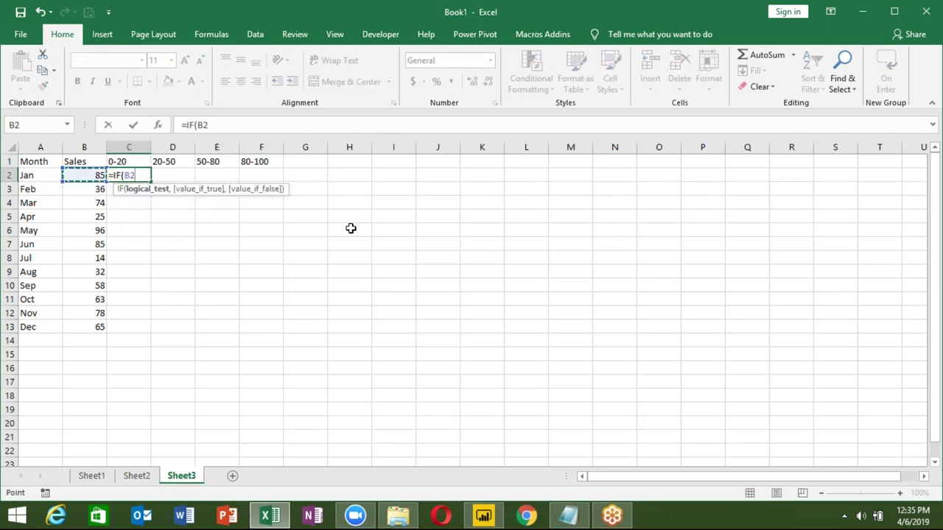
type("<=")
type("0")
key("BackSpace")
type("20,")
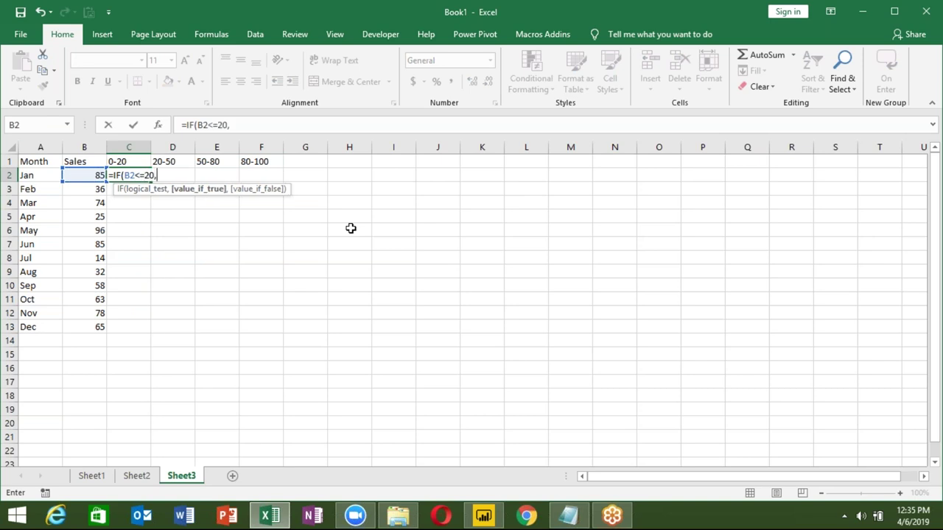
key("Left")
type(",")
type("\"\")")
key("ctrl+Return")
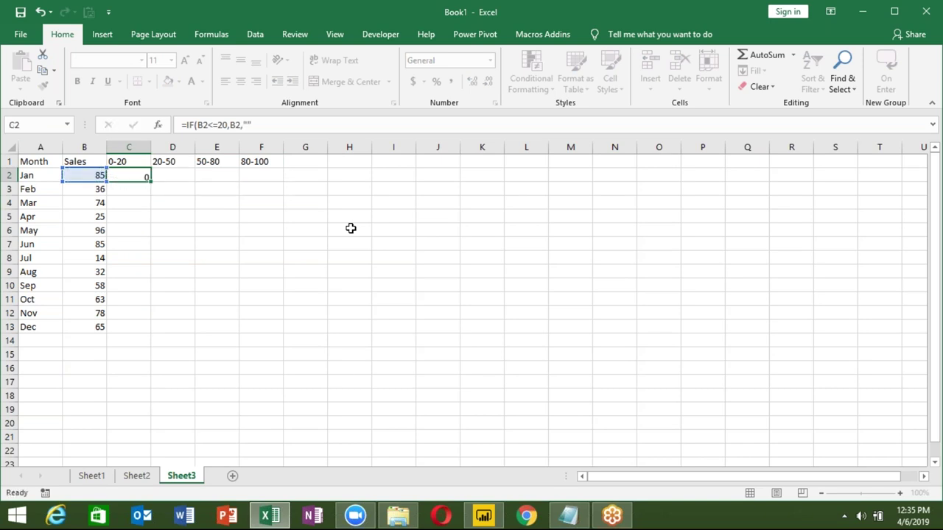
double_click(151, 182)
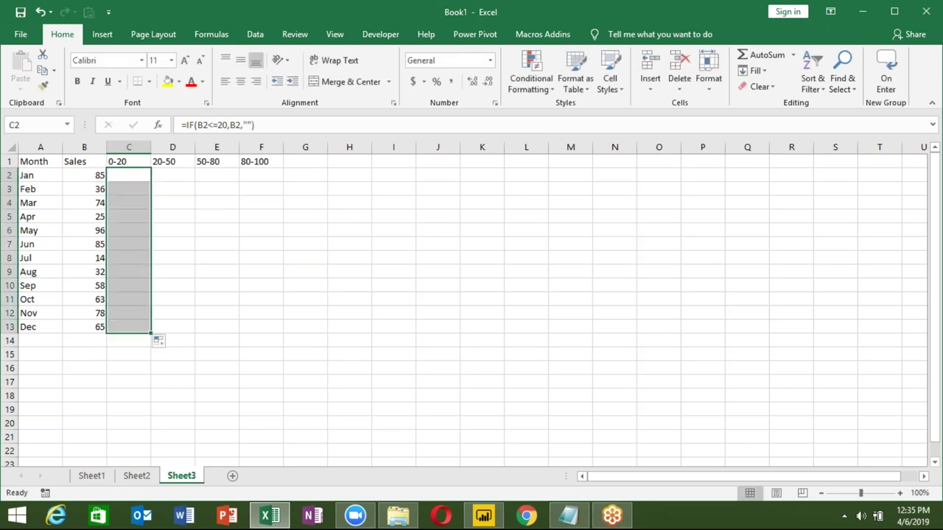
Step: In D2, build an IF(AND()) condition testing B2>=20 and B2<=50
left_click(178, 171)
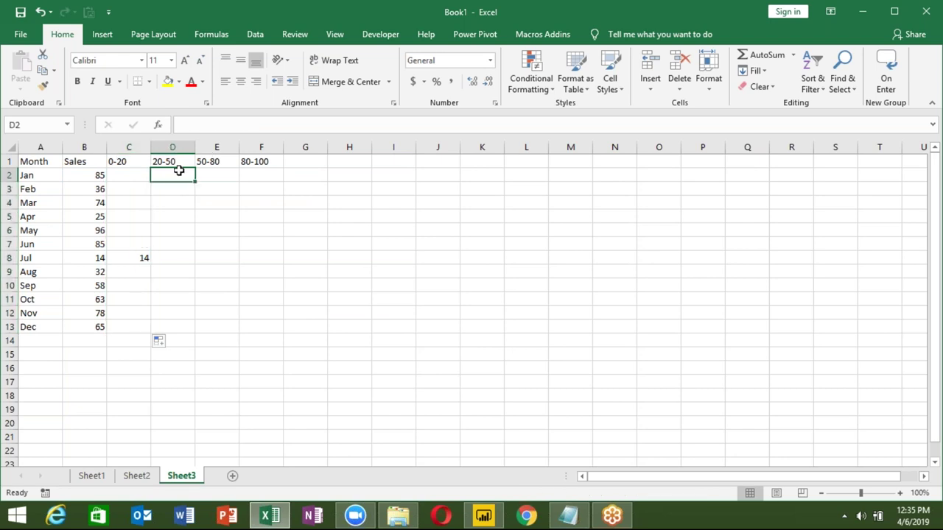
type("if")
key("BackSpace")
key("BackSpace")
type("=if")
key("Tab")
type("a")
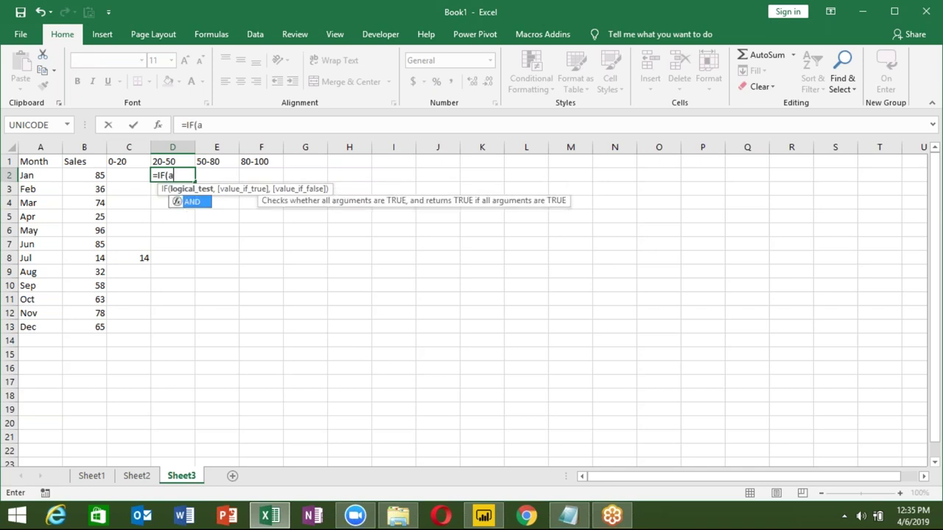
key("Tab")
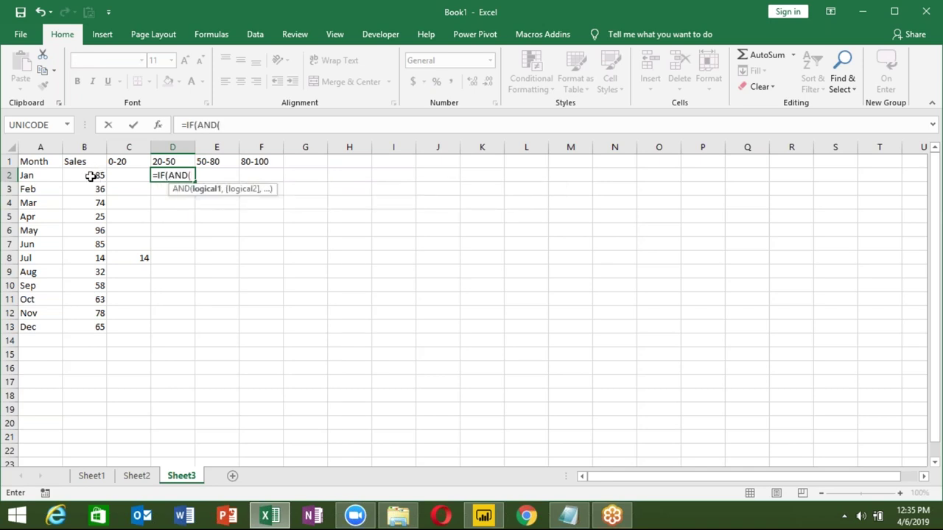
left_click(92, 178)
type(">=")
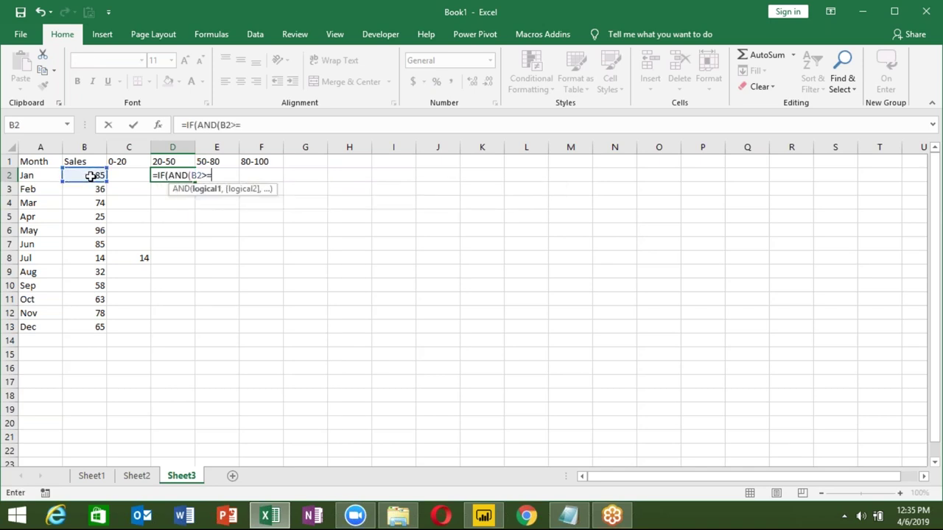
type("20,")
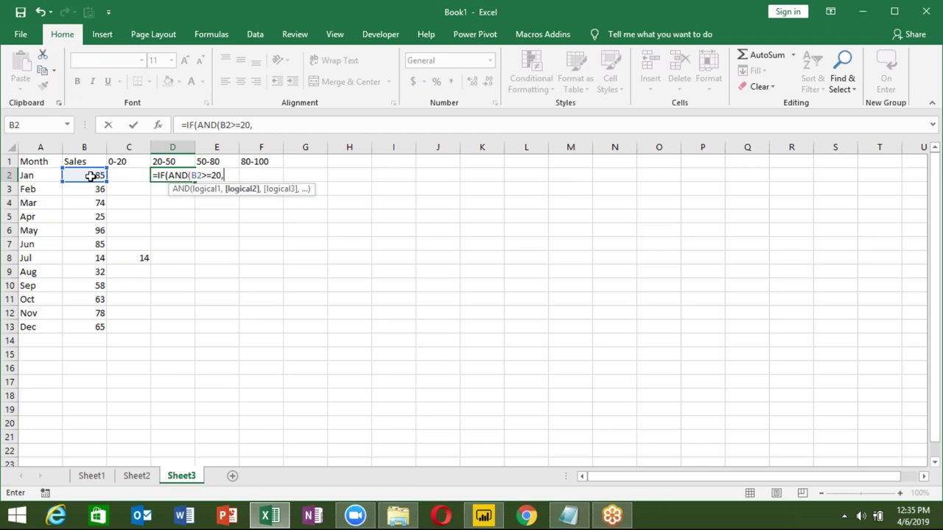
left_click(91, 176)
type("<=20")
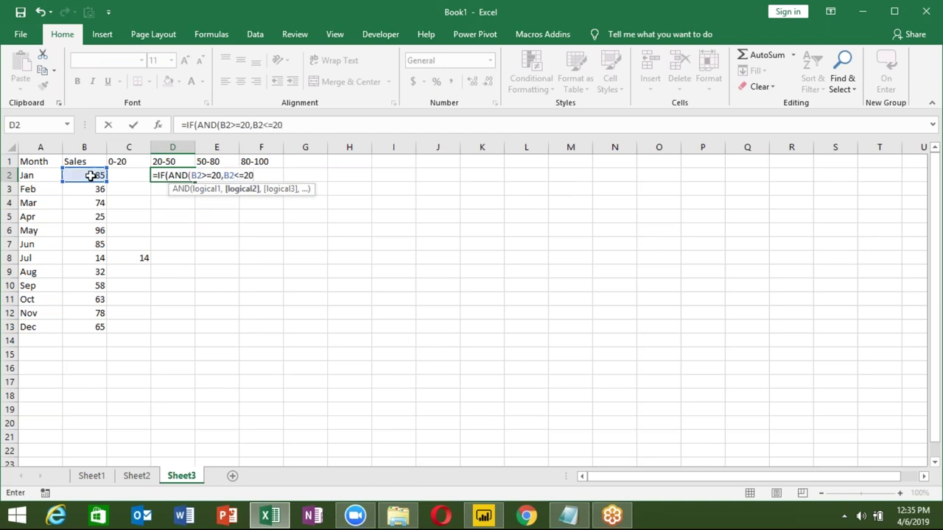
type("),")
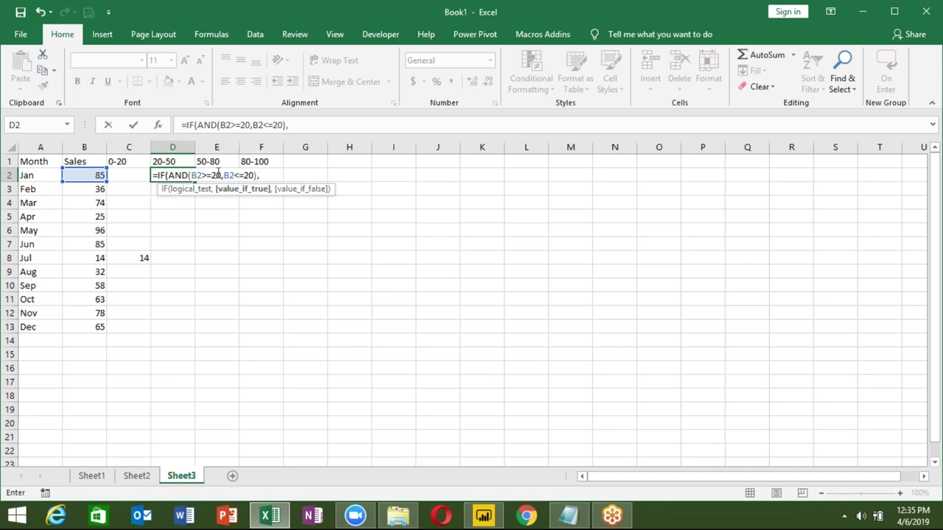
left_click(249, 175)
key("BackSpace")
type("5")
left_click(274, 177)
Step: Finish the D2 formula returning B2 or blank and fill it down to D13
left_click(78, 176)
type(",\"\"")
key("Return")
key("Return")
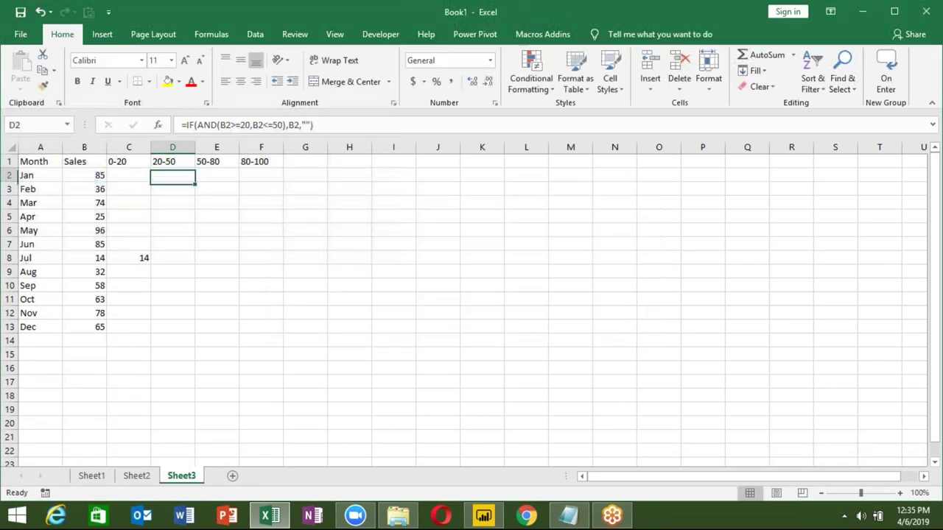
left_click_drag(196, 181, 196, 331)
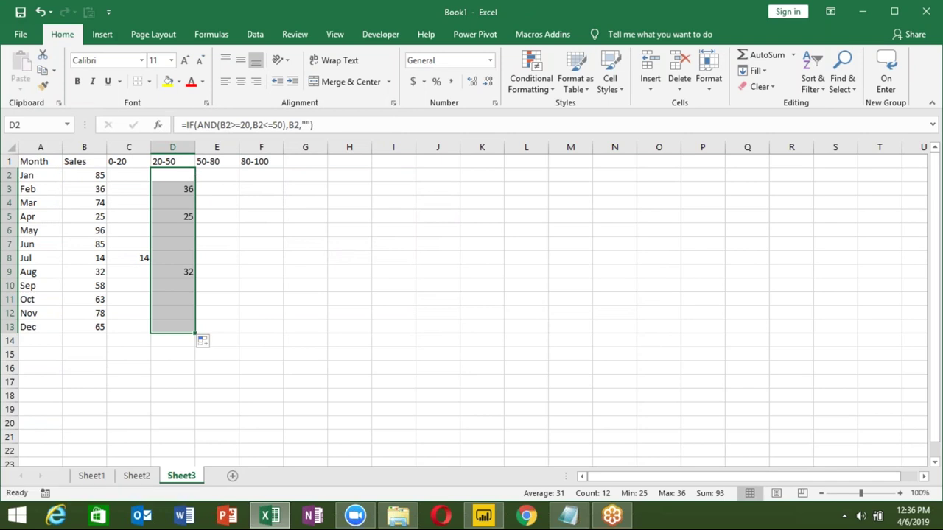
left_click(181, 184)
Step: Copy the D2 formula text from the formula bar and paste it into E2
left_click(168, 175)
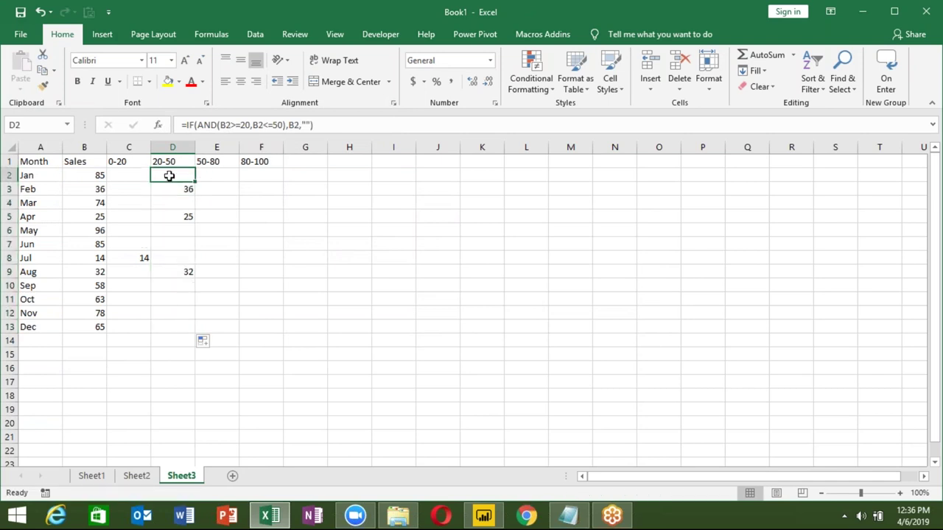
left_click(338, 121)
triple_click(167, 126)
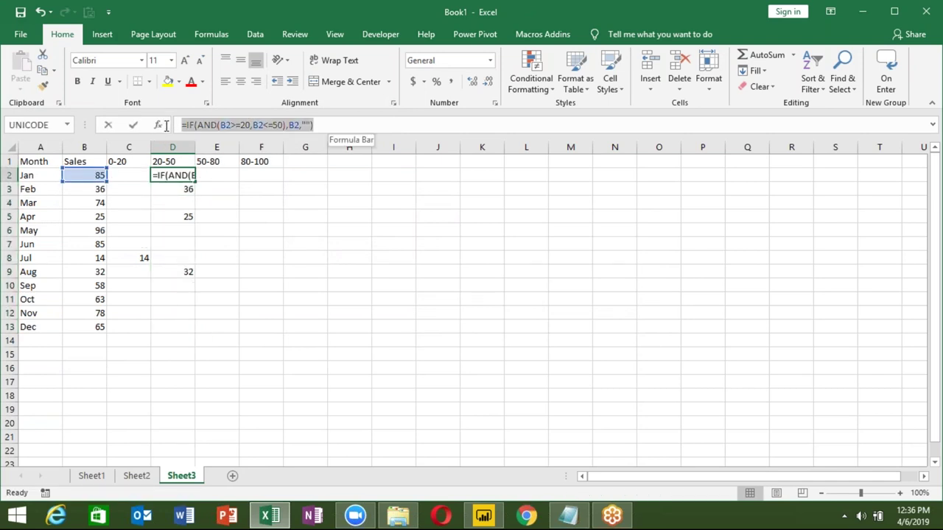
key("ctrl+c")
key("Tab")
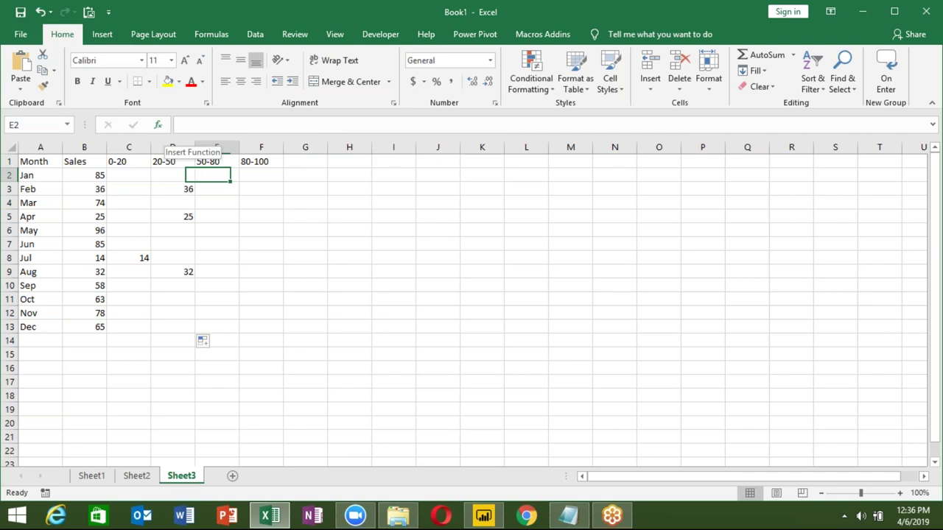
key("ctrl+v")
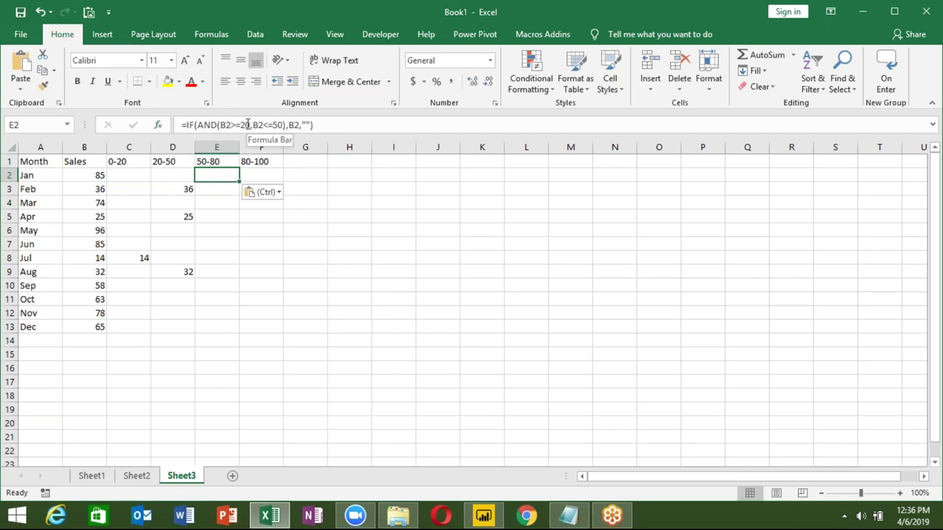
Step: Change E2's limits to 50 and 80, fill down to E13, and paste the formula into F2
double_click(245, 125)
type("50")
double_click(277, 125)
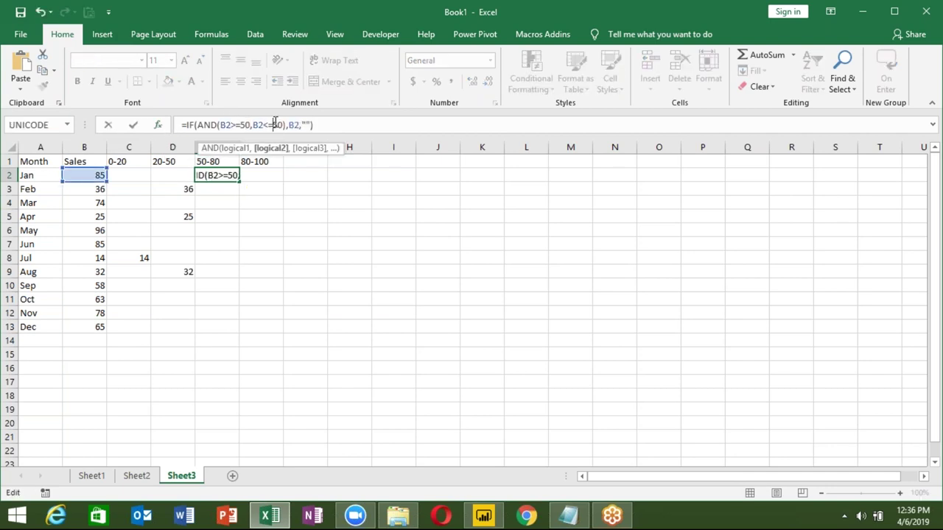
type("80")
key("Return")
key("Up")
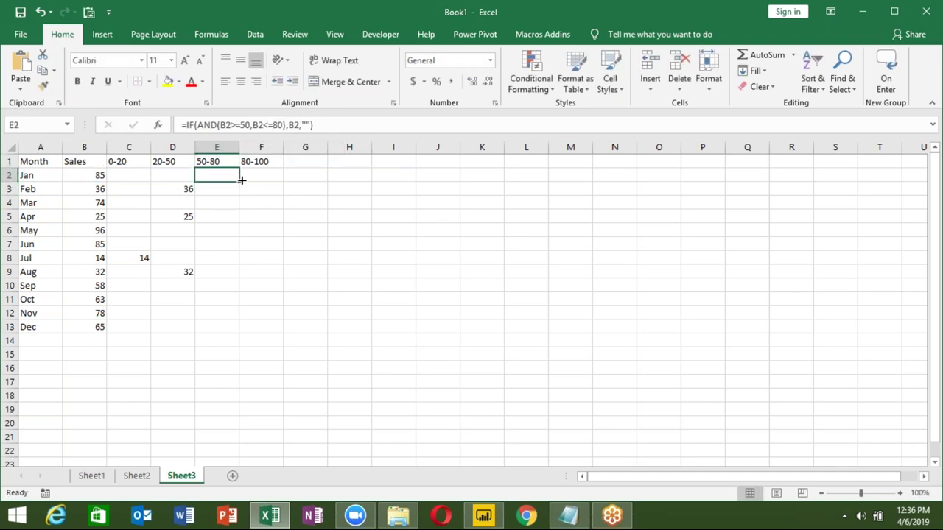
double_click(238, 181)
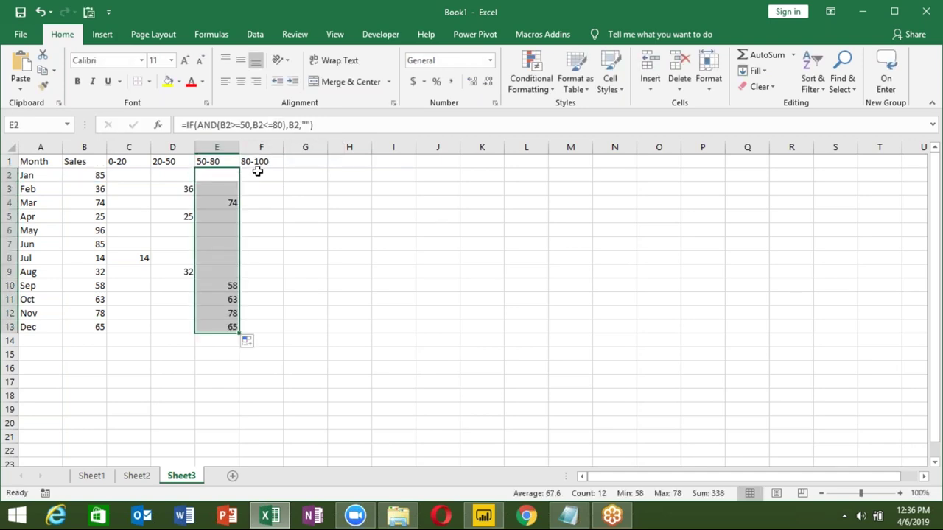
left_click(257, 171)
key("ctrl+v")
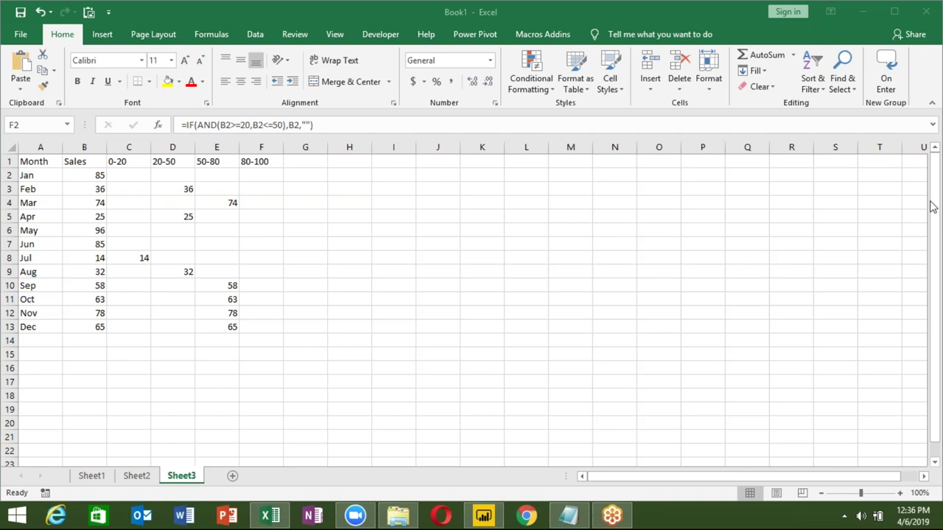
Step: Paste the range formula into F2, set its limits to 80 and 100, and fill down to F13
left_click(220, 102)
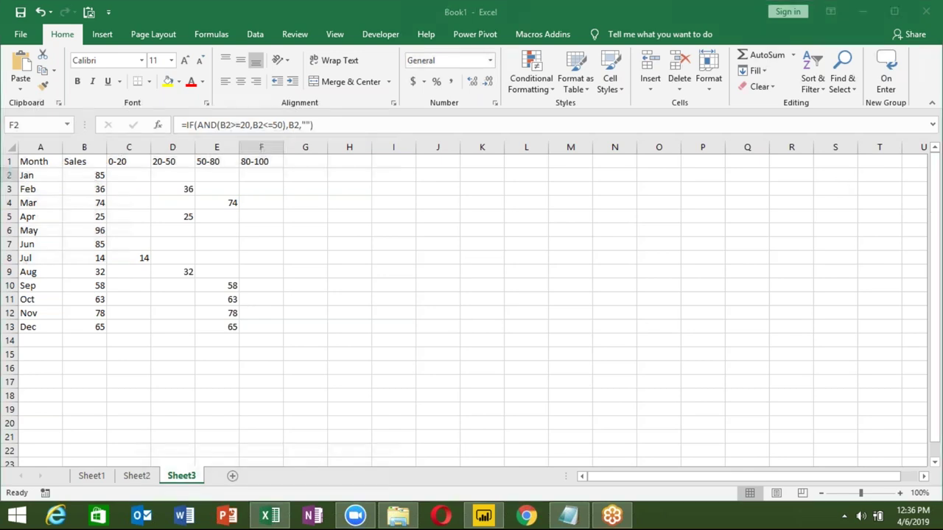
key("ctrl+v")
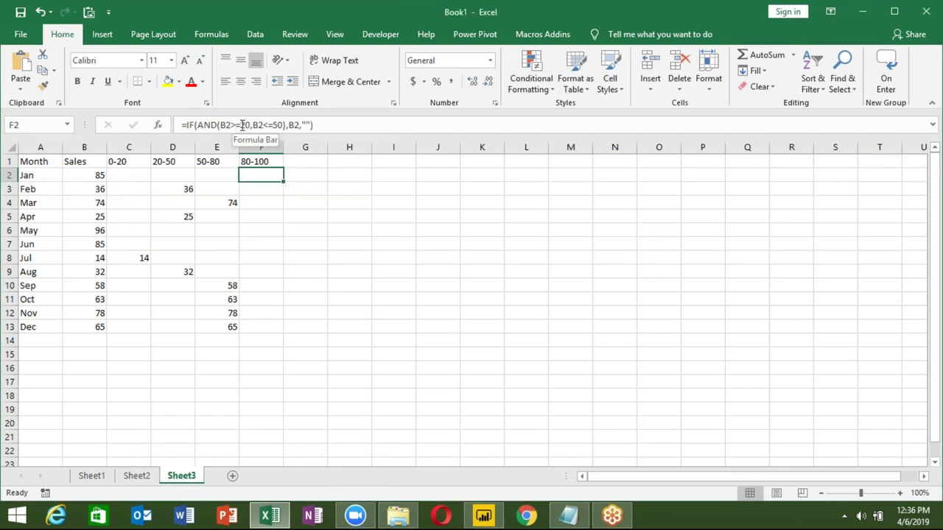
double_click(244, 124)
type("80")
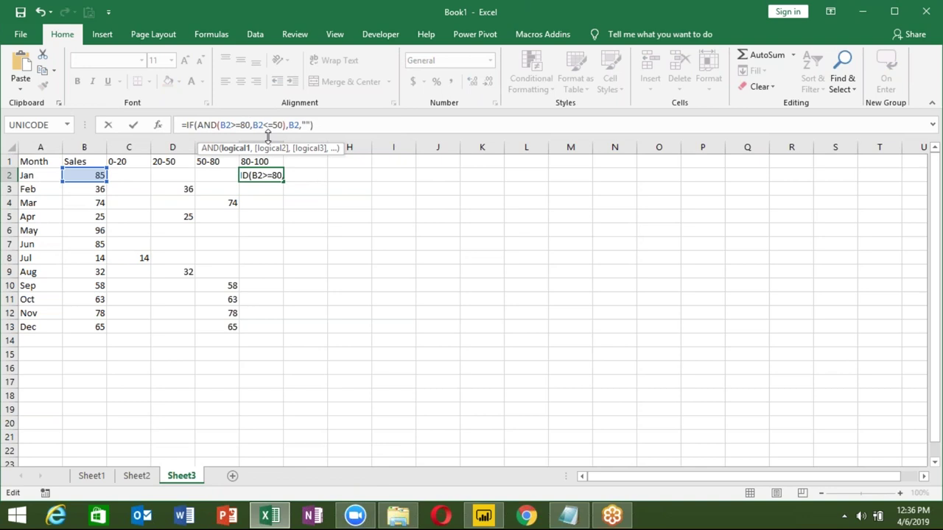
double_click(279, 125)
type("100")
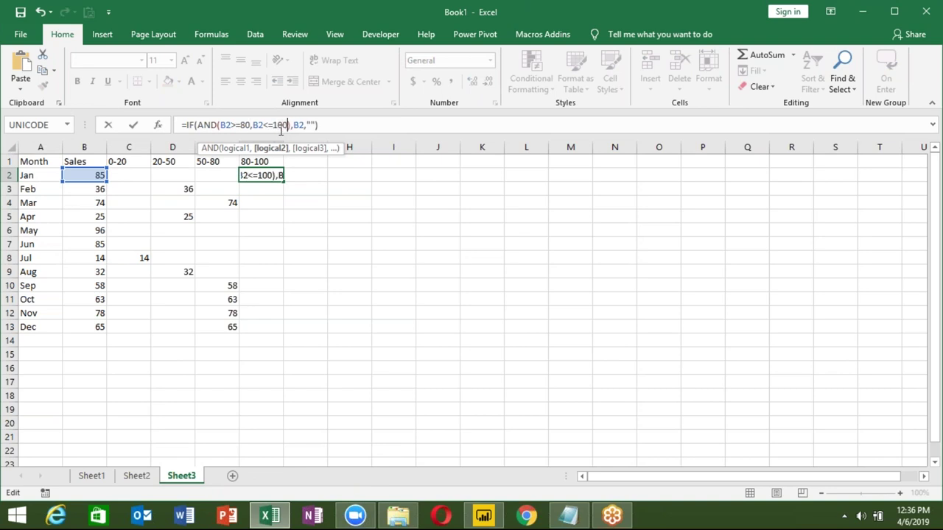
key("Return")
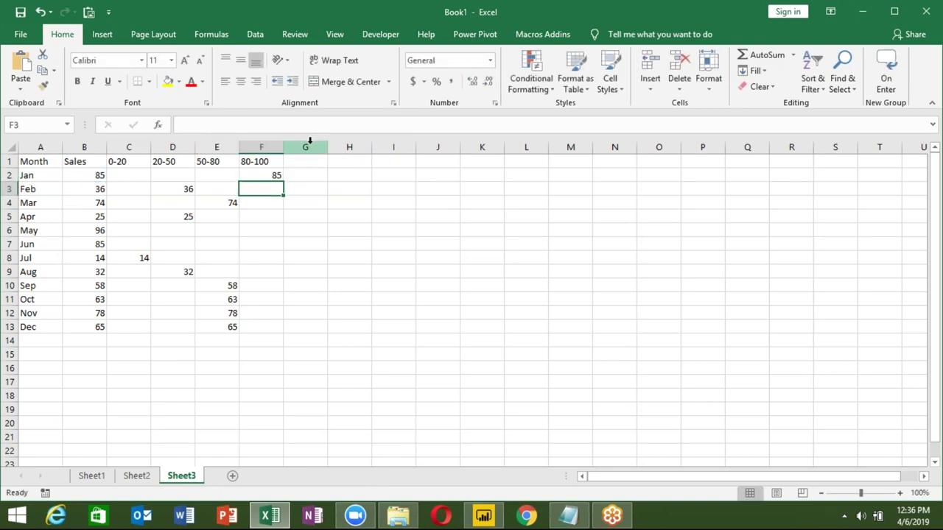
left_click(280, 174)
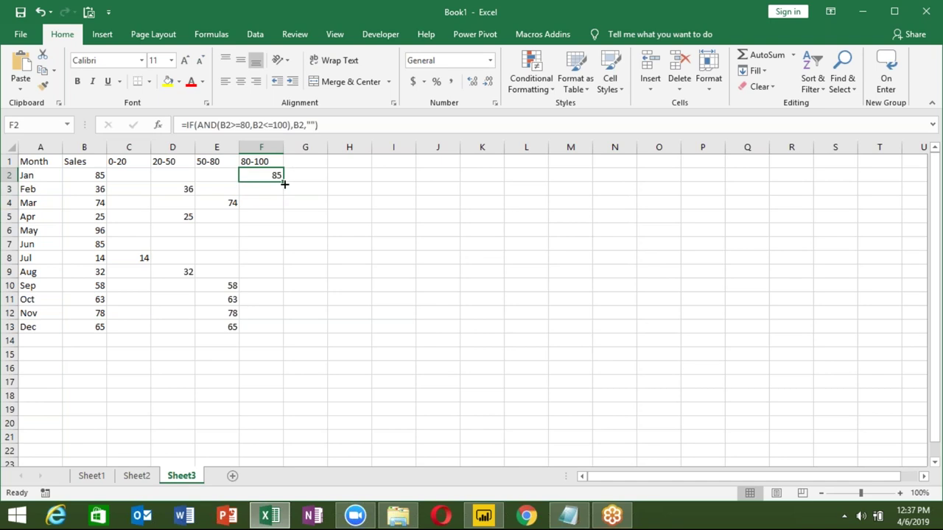
double_click(283, 185)
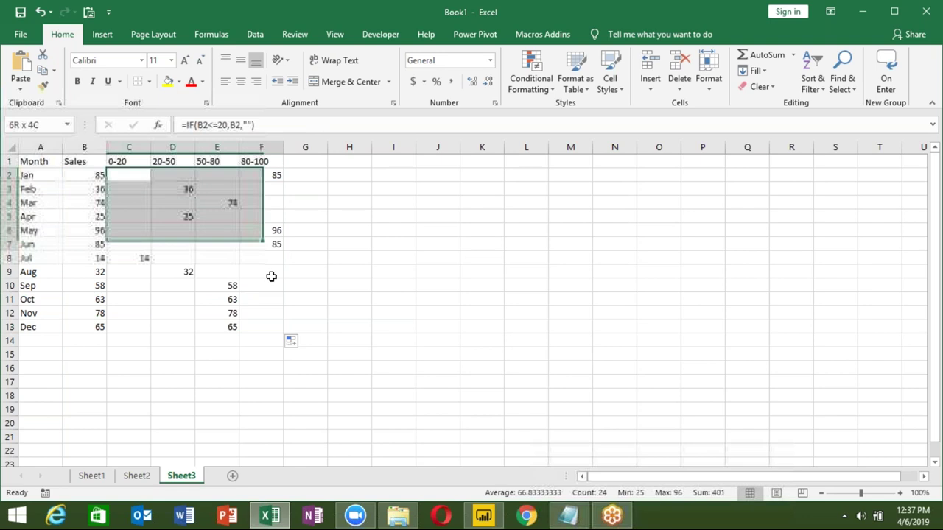
left_click_drag(271, 276, 288, 328)
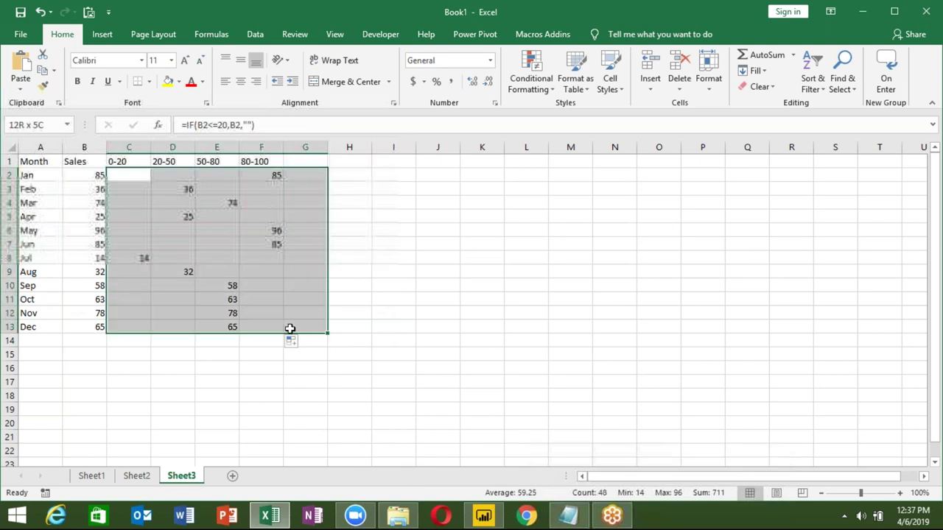
left_click(80, 163)
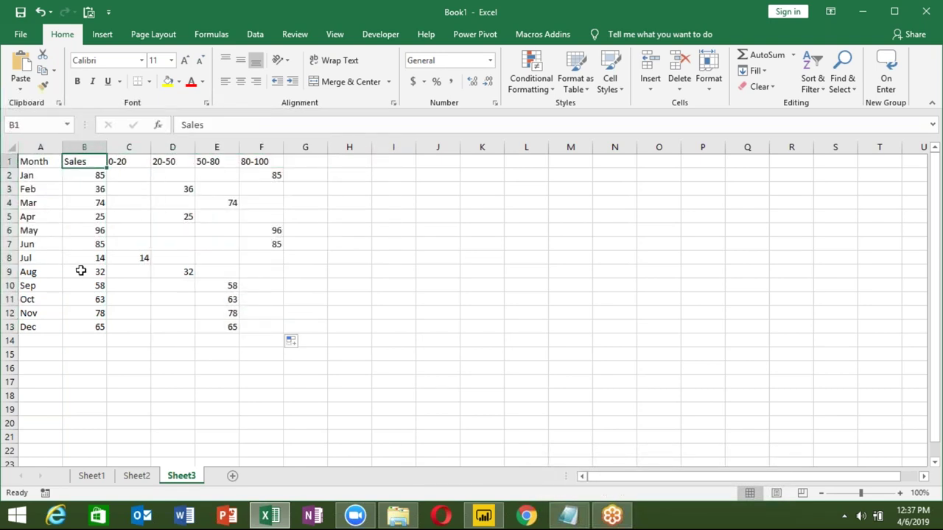
left_click(349, 168)
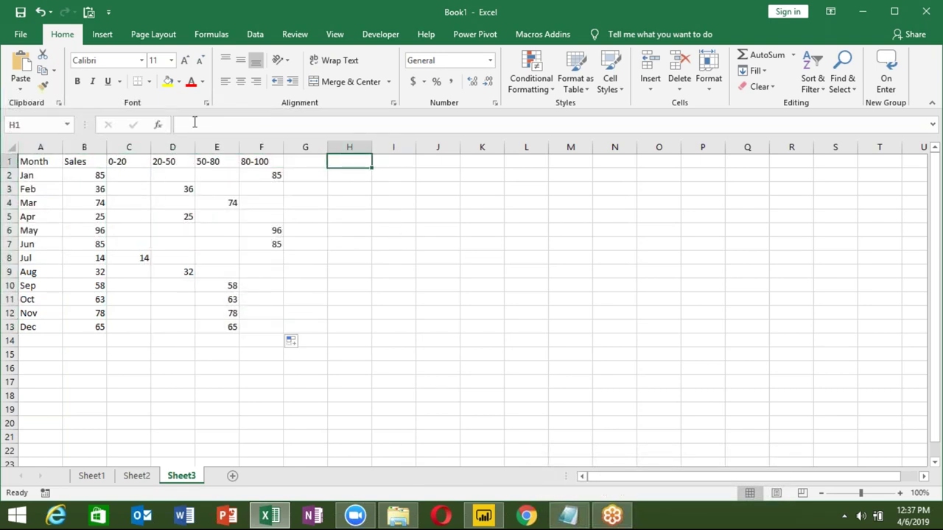
Step: Insert a blank column chart and position it right of the table near the top
left_click(103, 37)
left_click(368, 65)
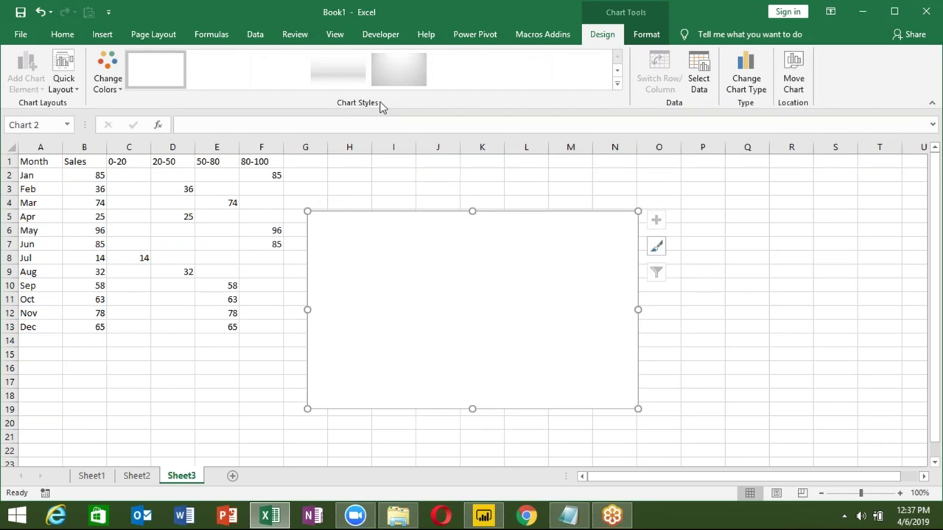
left_click_drag(417, 243, 418, 206)
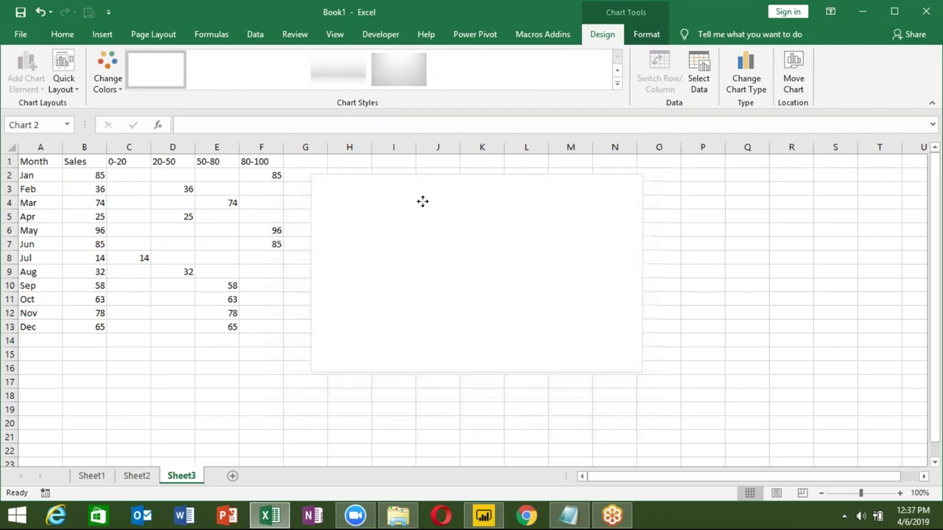
left_click_drag(417, 206, 432, 196)
right_click(428, 188)
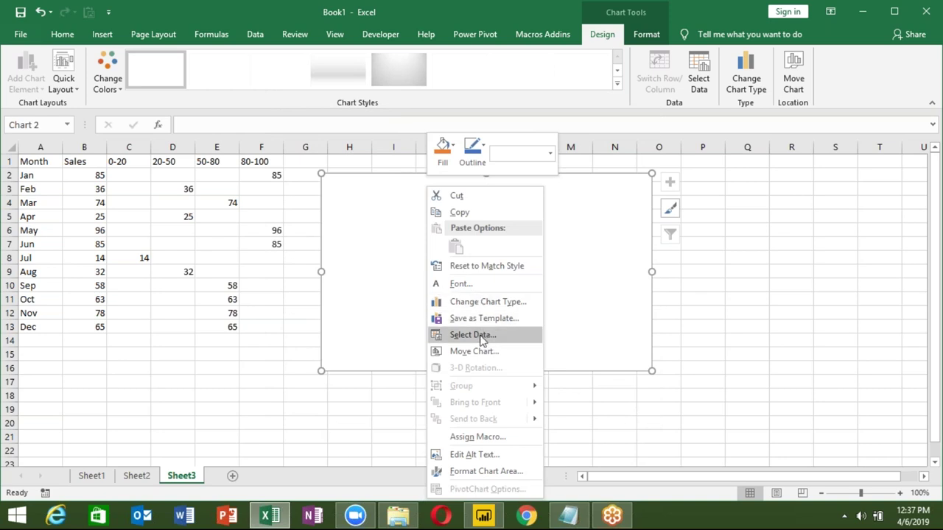
Step: Add chart series 0-20 with values C2:C13 and 20-50 with values D2:D13
left_click(479, 337)
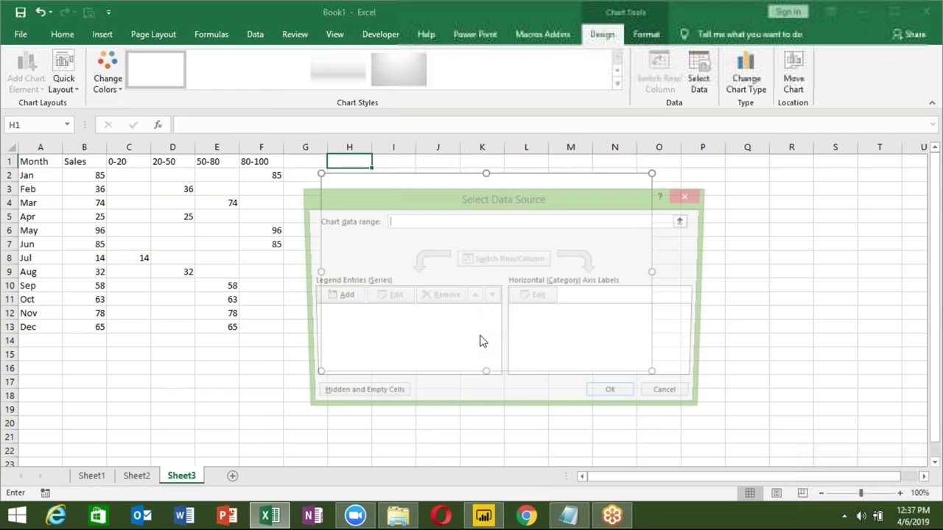
left_click(341, 295)
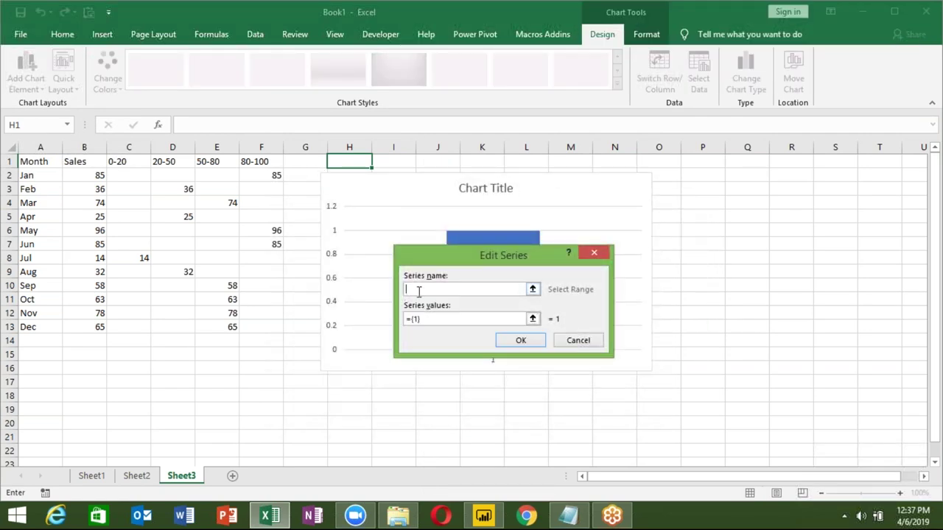
type("0-20")
left_click(447, 323)
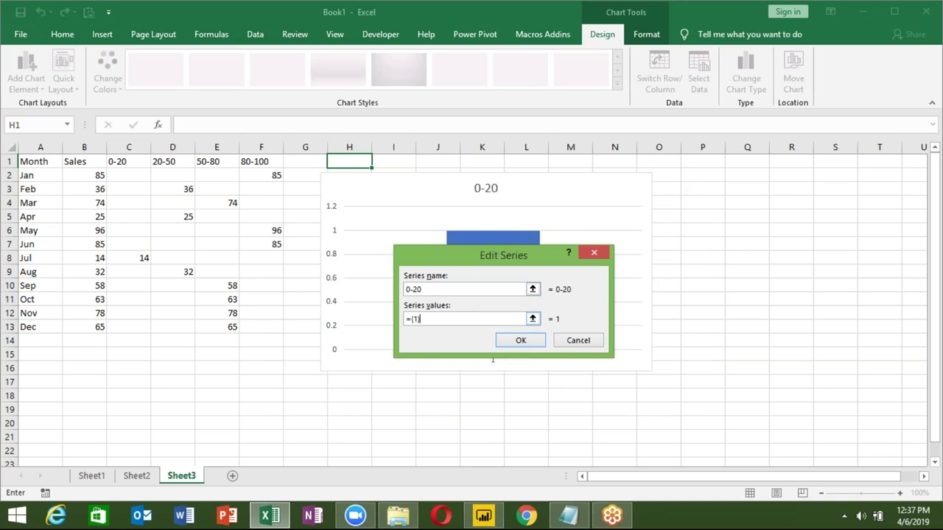
key("BackSpace")
key("BackSpace")
key("BackSpace")
left_click_drag(116, 172, 133, 243)
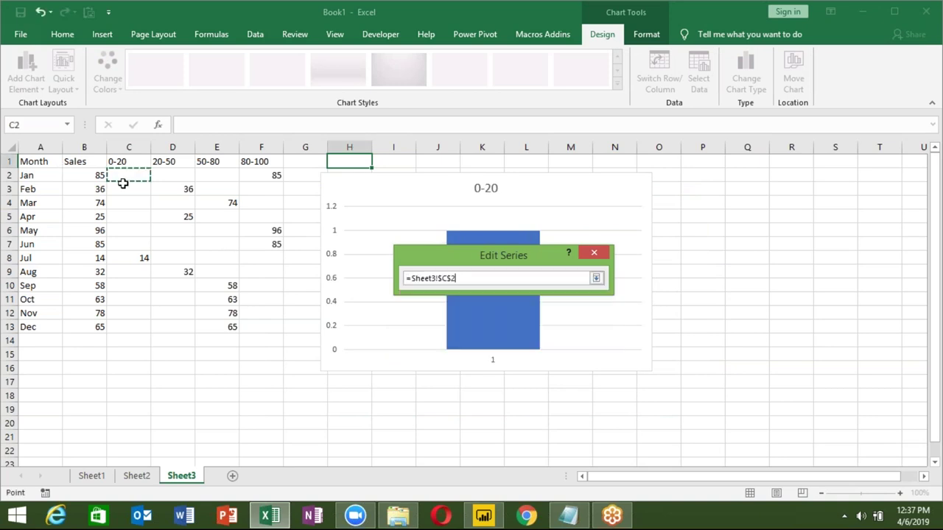
left_click_drag(133, 243, 133, 327)
left_click(507, 341)
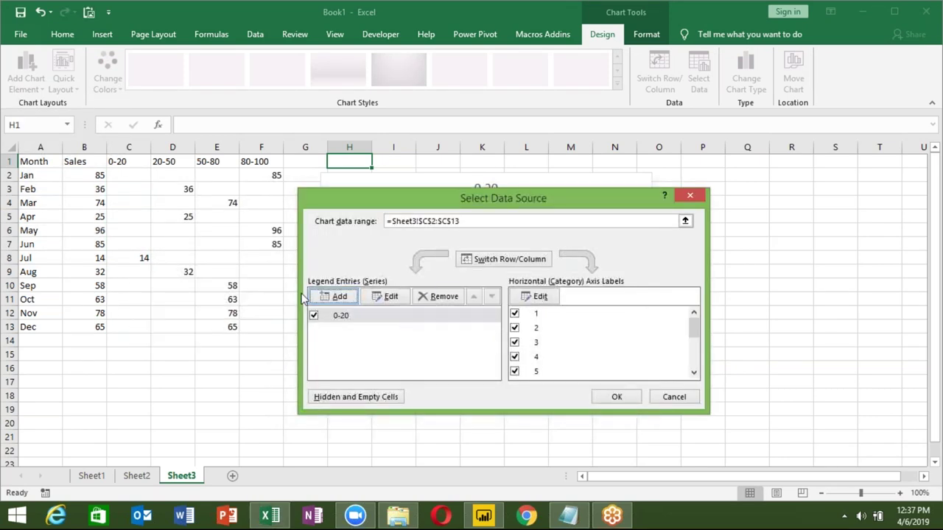
left_click(333, 297)
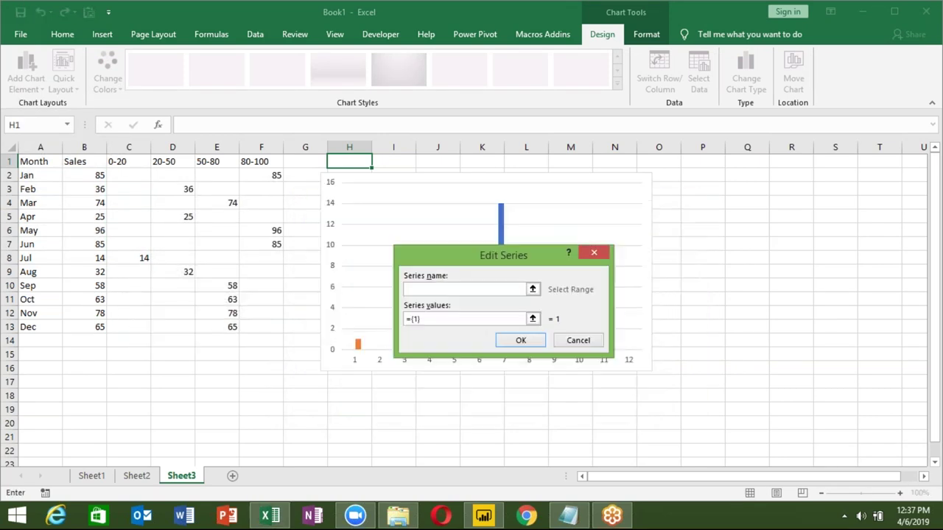
type("20-50")
left_click(432, 318)
key("BackSpace")
key("BackSpace")
key("BackSpace")
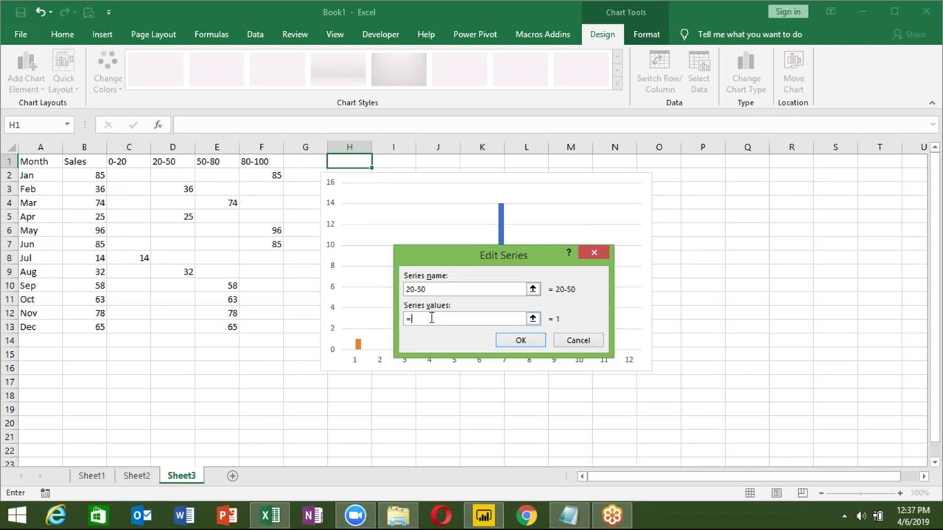
left_click_drag(187, 174, 189, 324)
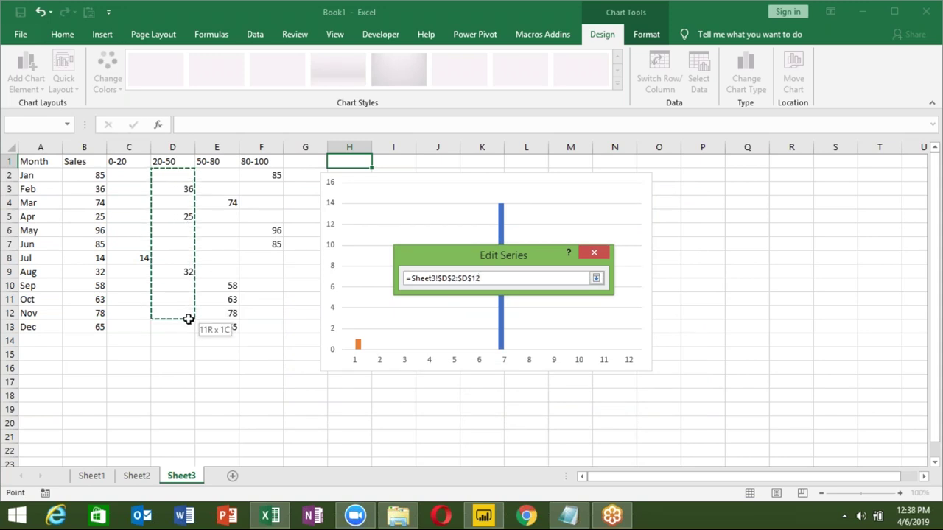
left_click(536, 340)
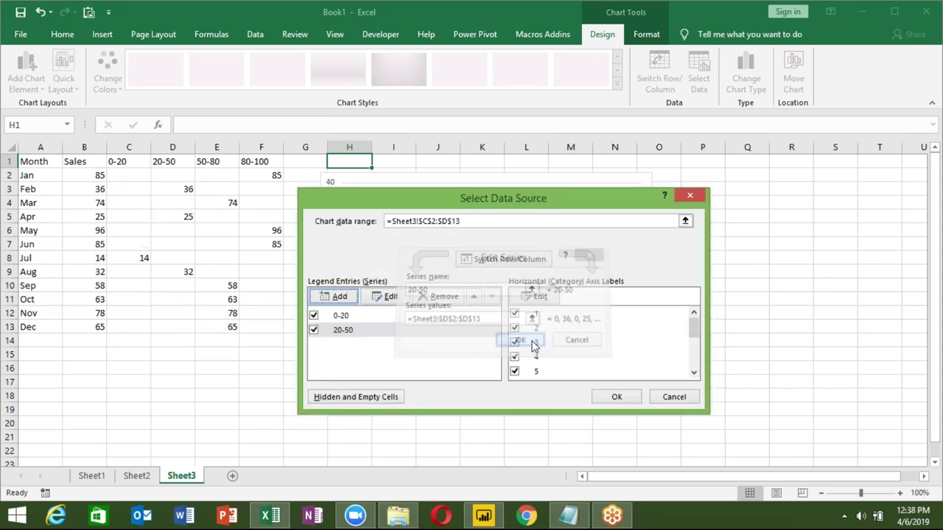
Step: Add chart series 50-80 with values E2:E13 and 80-100 with values F2:F13
left_click(335, 296)
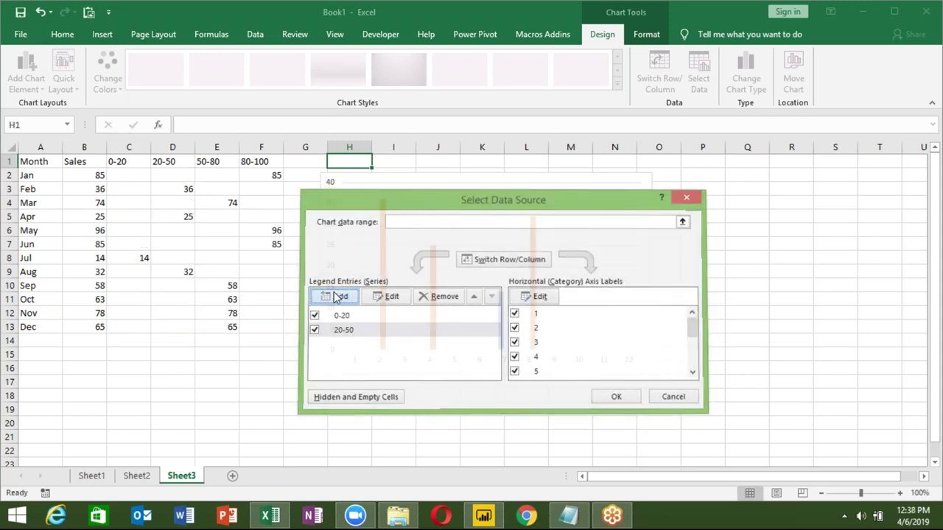
type("50-80")
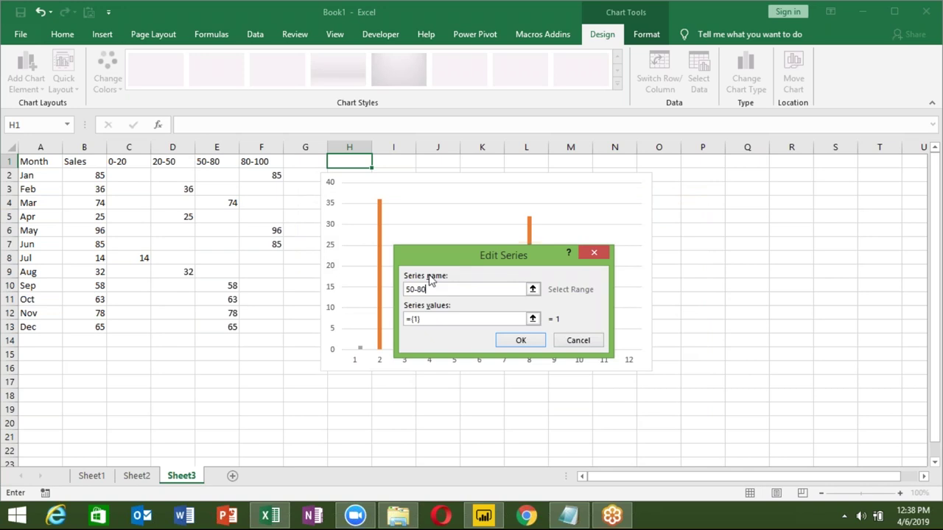
key("Tab")
left_click(223, 177)
left_click_drag(223, 177, 239, 325)
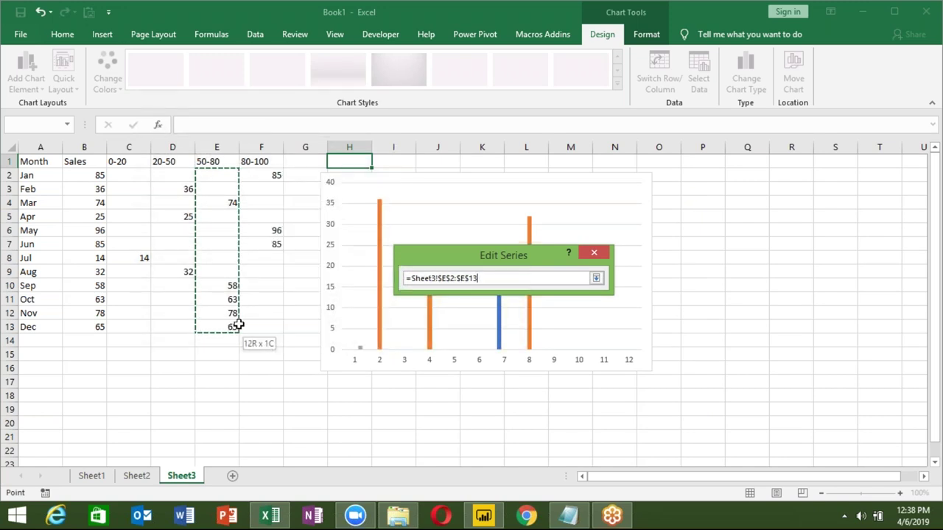
left_click_drag(238, 325, 238, 324)
left_click(521, 341)
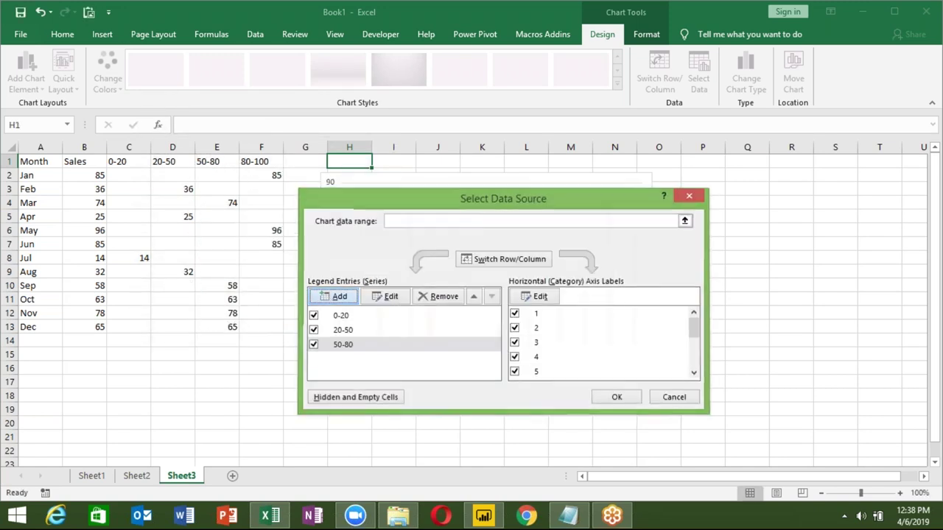
left_click(335, 296)
type("80-100")
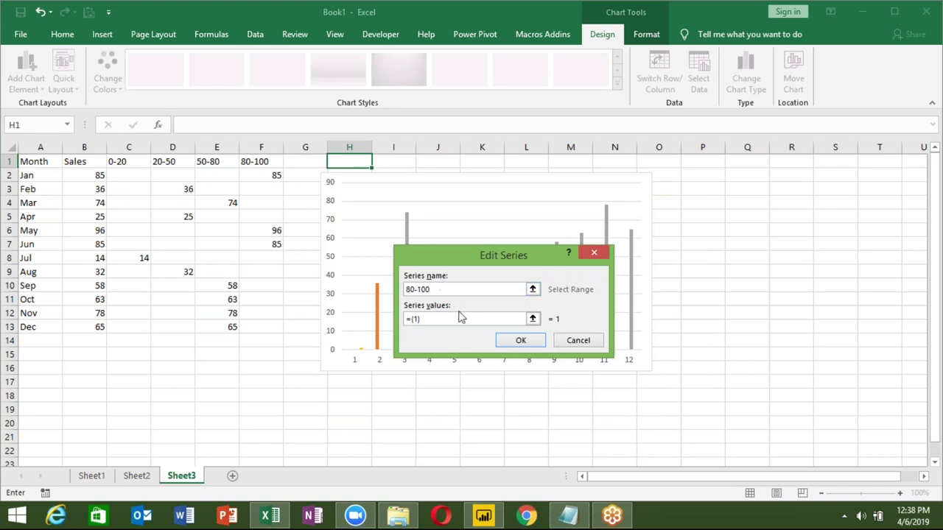
left_click(445, 318)
key("BackSpace")
key("BackSpace")
key("BackSpace")
left_click_drag(268, 176, 273, 323)
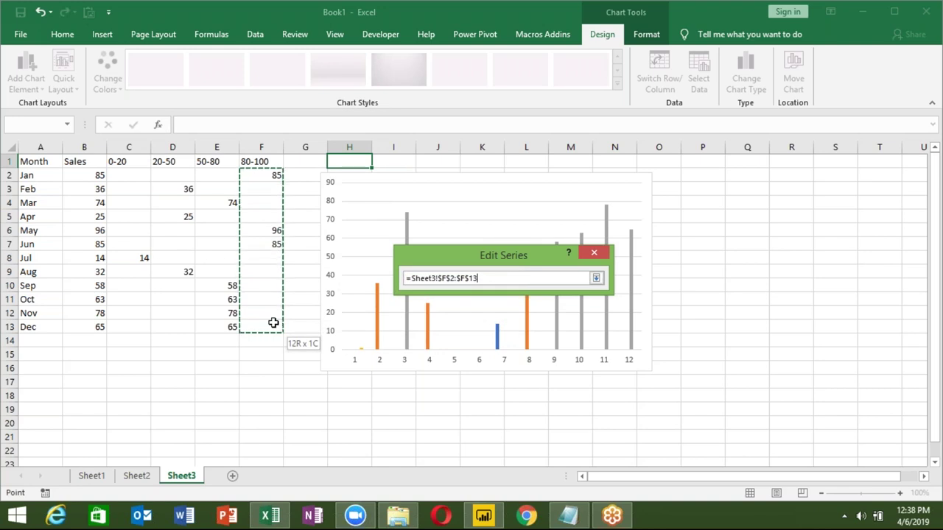
left_click(571, 340)
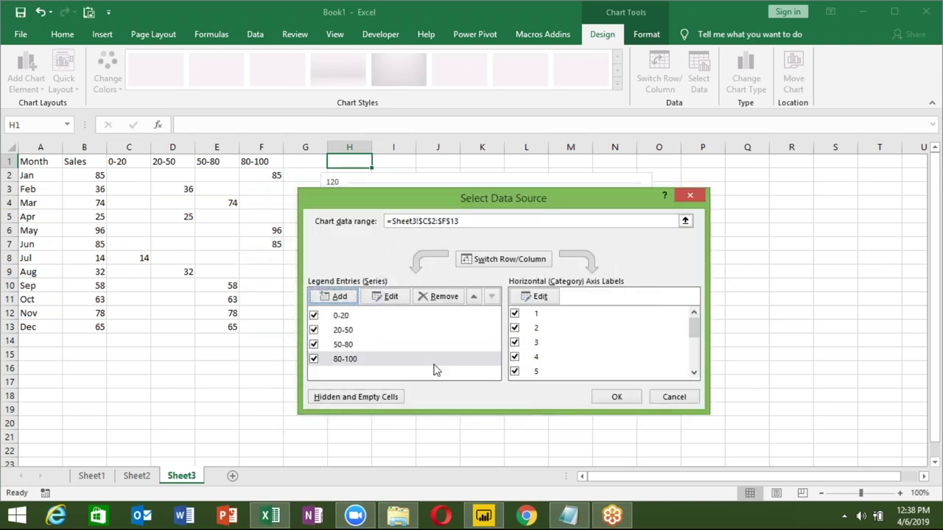
Step: Use the months in A2:A13 as the chart's horizontal axis labels and apply
left_click(531, 304)
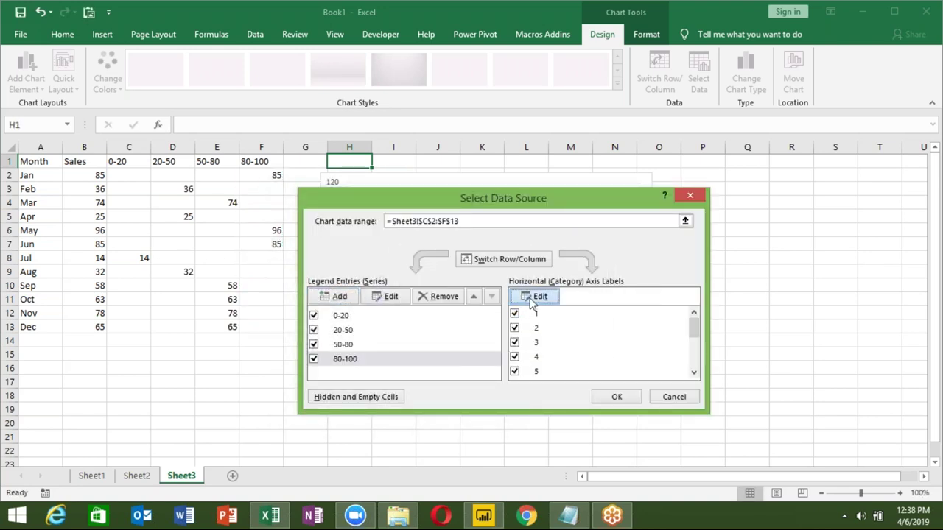
left_click(36, 177)
left_click_drag(39, 202, 47, 326)
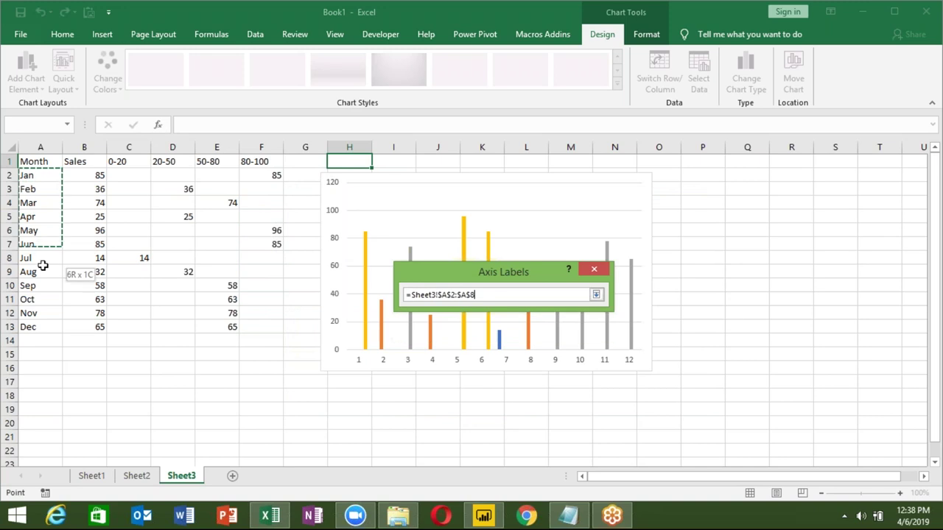
left_click(532, 324)
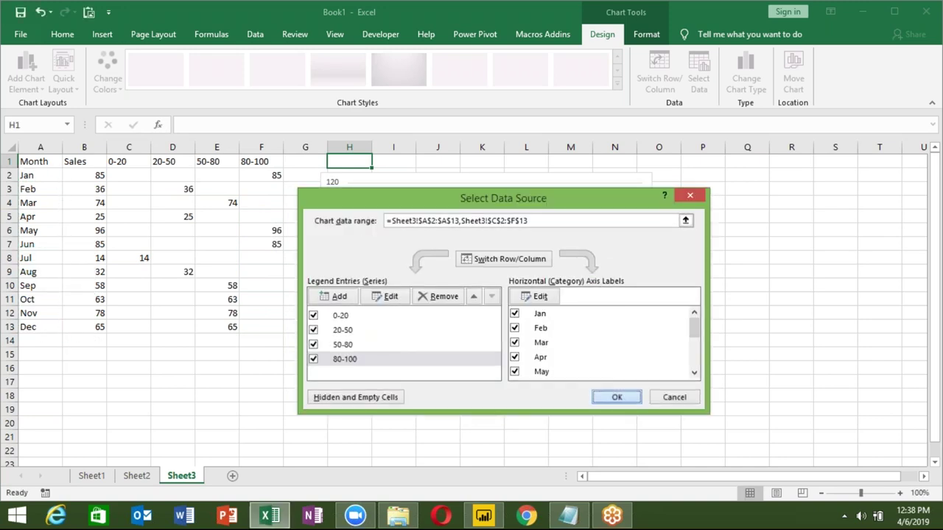
left_click(615, 397)
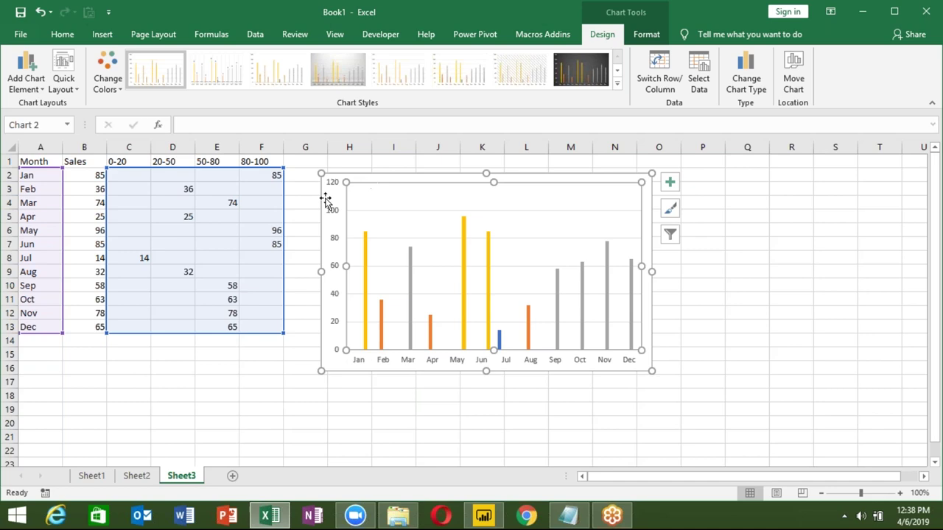
Step: Move the chart beside the table and enlarge it to about G1:R18
left_click_drag(323, 198, 295, 184)
left_click_drag(624, 359, 815, 409)
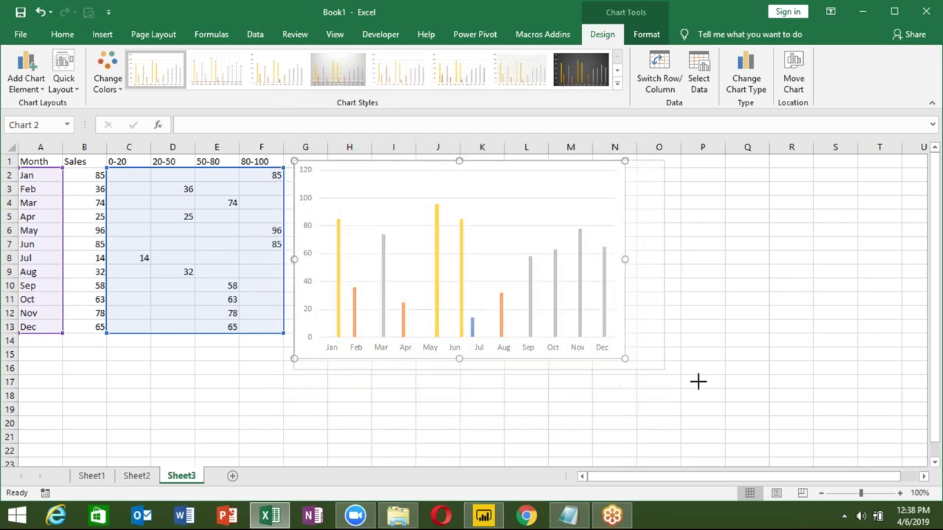
left_click(554, 334)
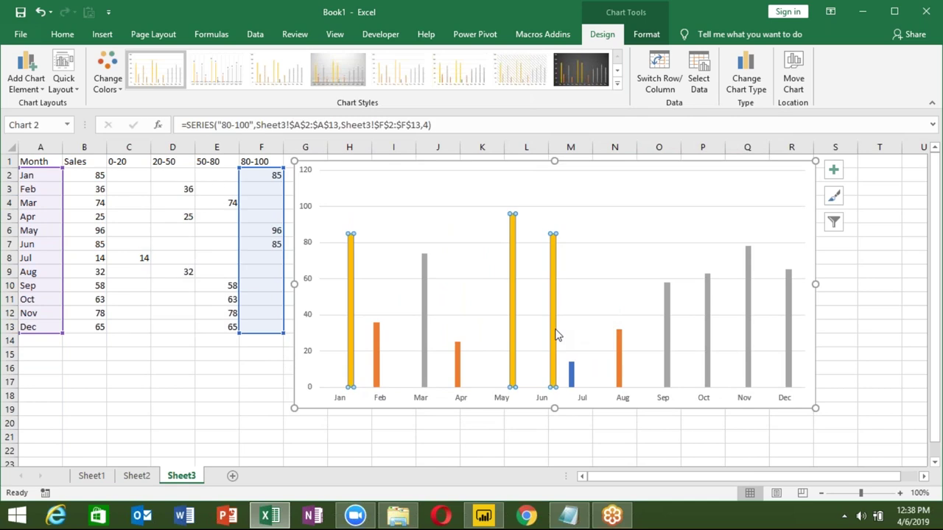
right_click(513, 351)
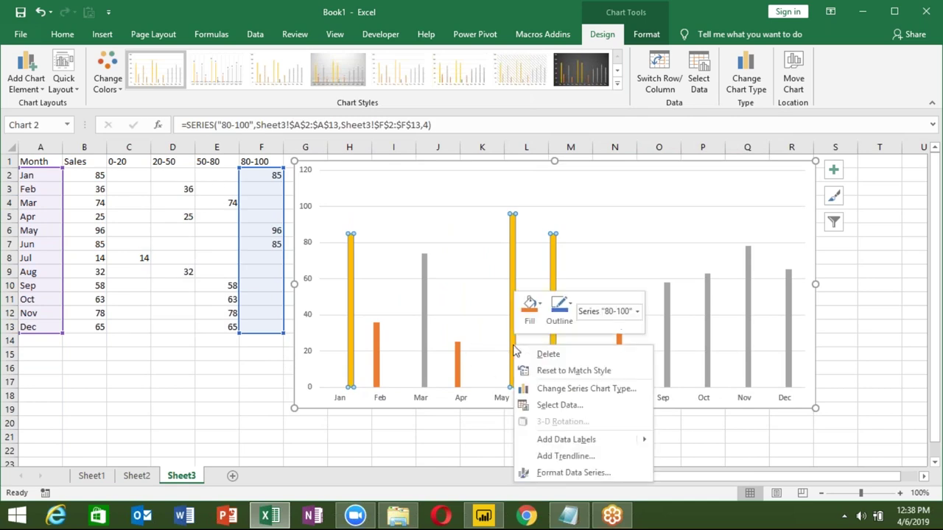
Step: Format the data series with a 0% gap width and 72% series overlap
left_click(580, 472)
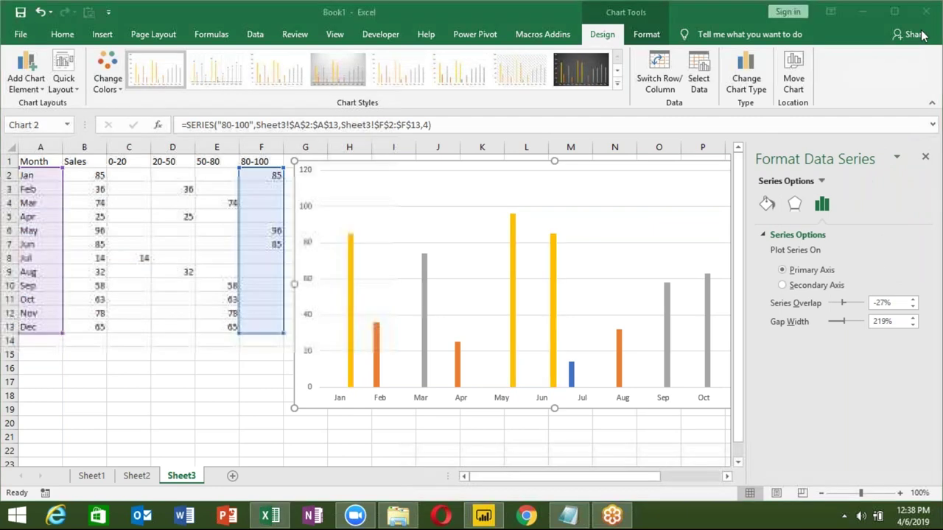
left_click(848, 303)
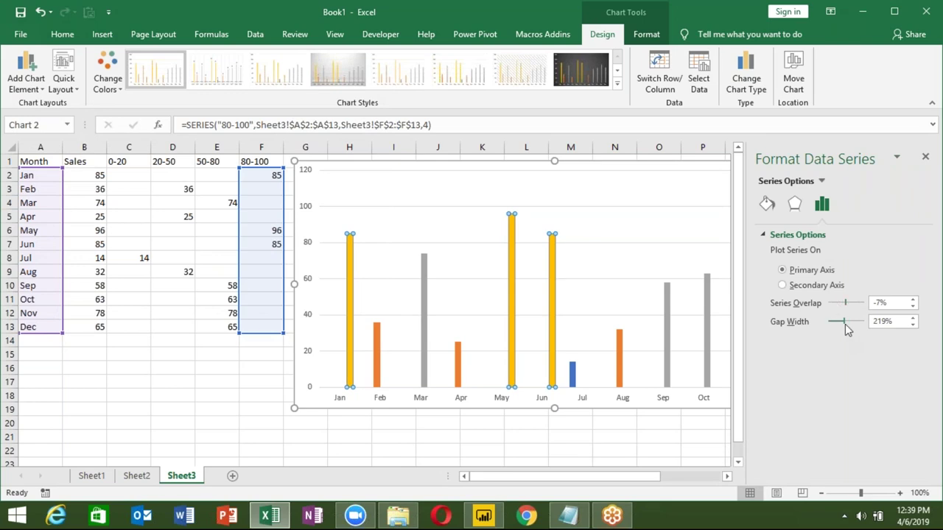
left_click_drag(845, 325, 832, 323)
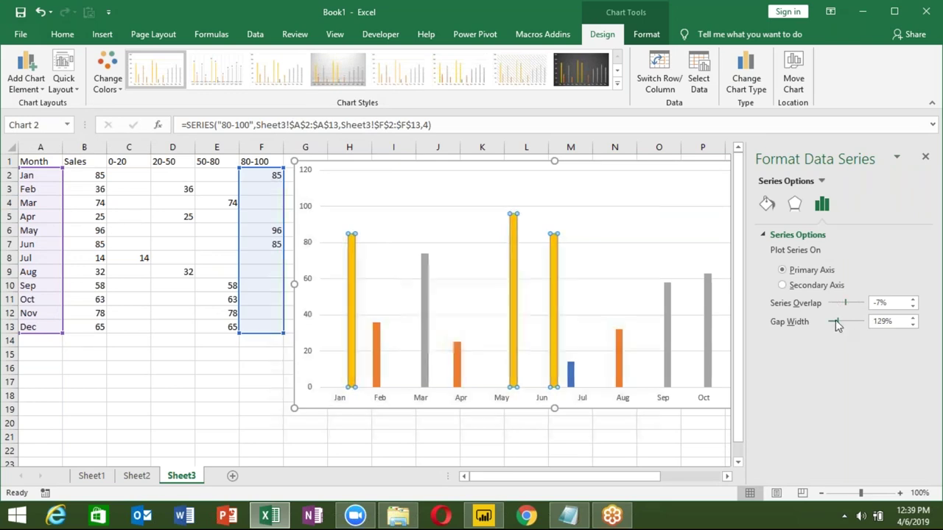
left_click_drag(832, 323, 829, 329)
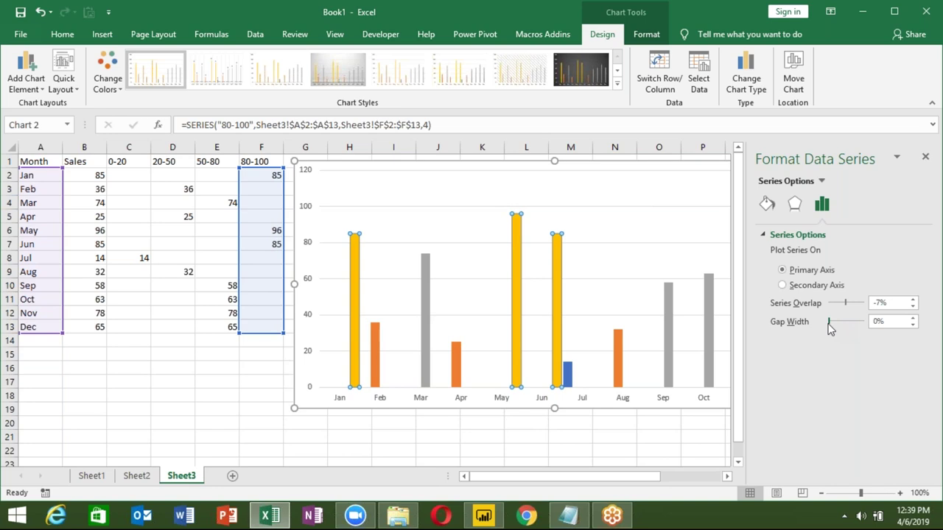
mouse_move(829, 324)
left_mouse_down()
mouse_move(841, 307)
mouse_move(860, 309)
left_mouse_up()
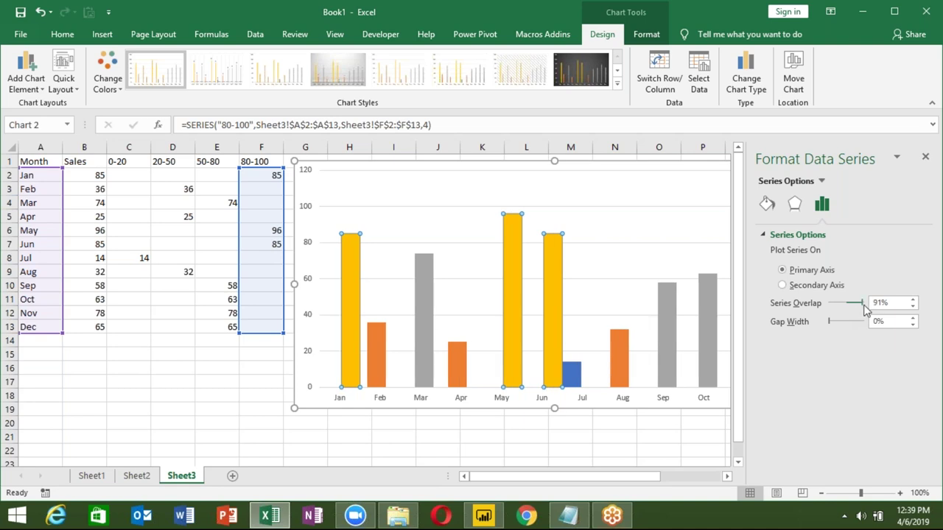
left_click_drag(862, 309, 856, 309)
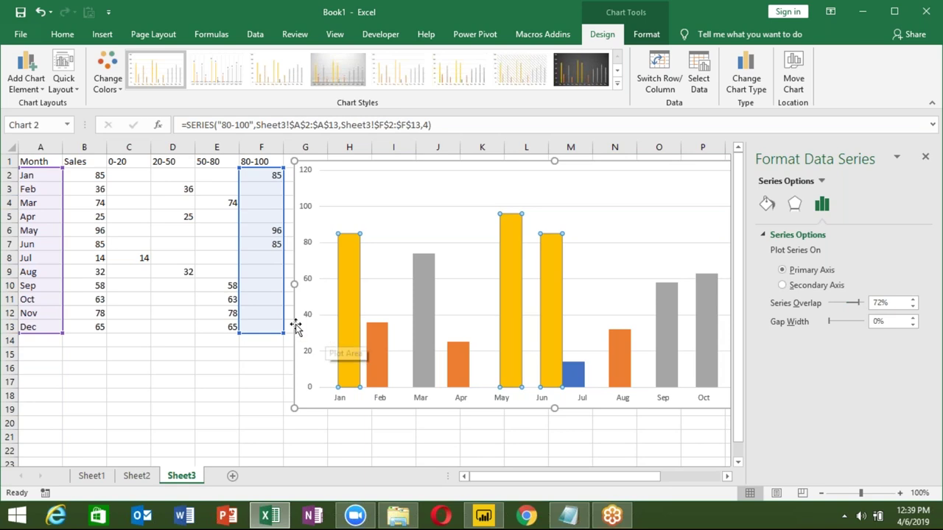
left_click(174, 403)
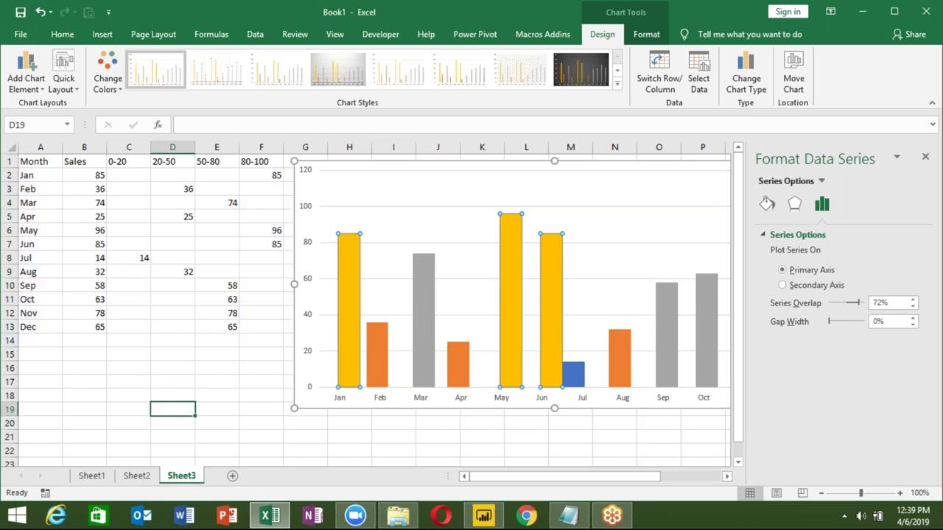
left_click(703, 360)
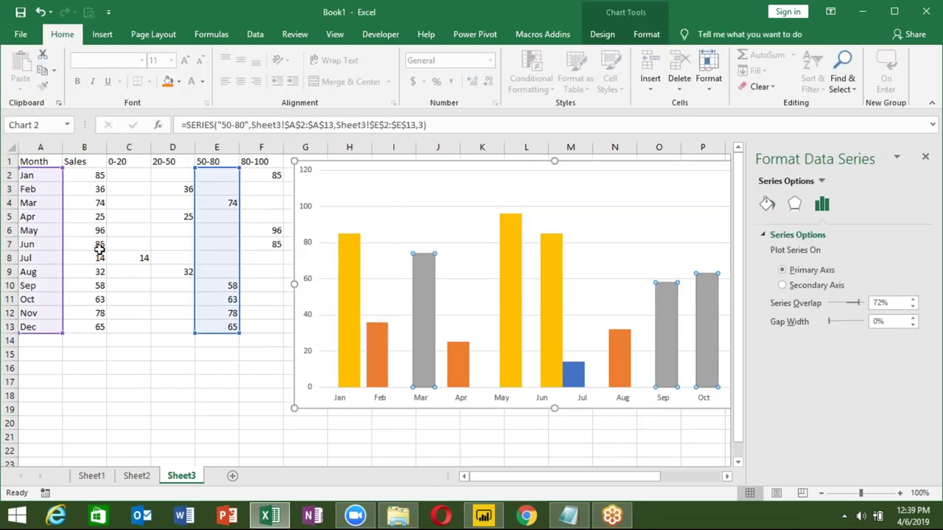
Step: Enter 96 as June's sales in B7, then add a new blank worksheet
left_click(87, 243)
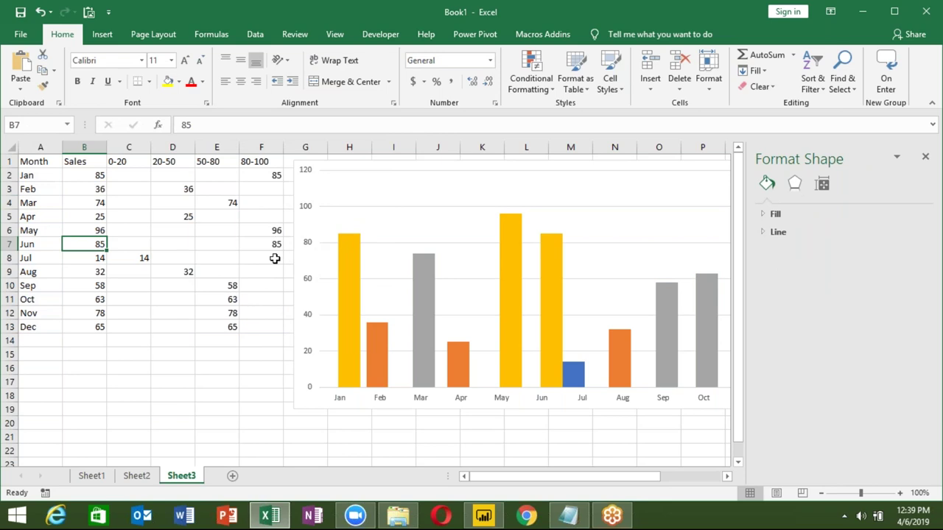
type("9")
type("6")
key("Return")
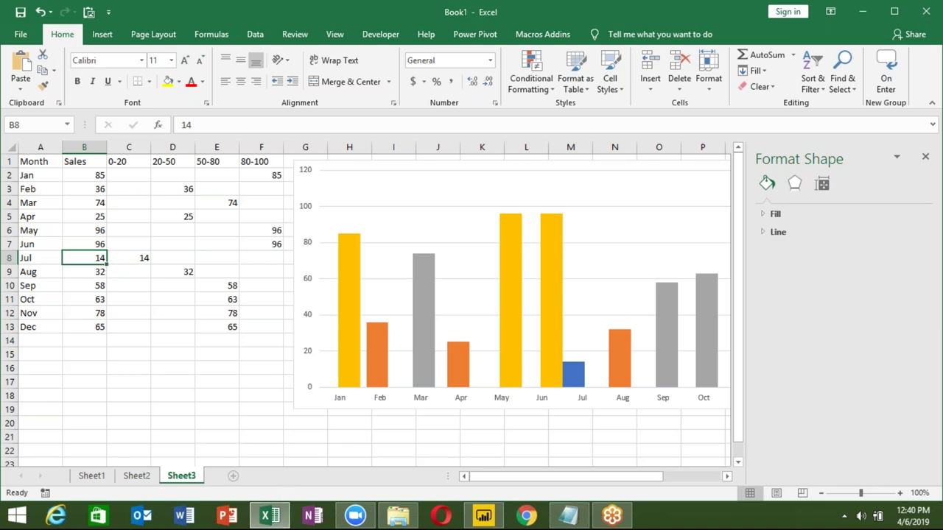
left_click(266, 476)
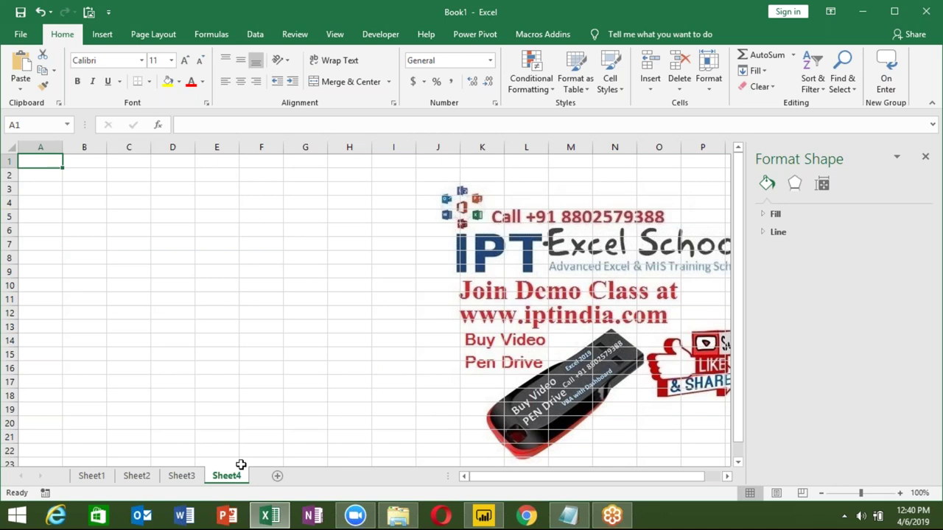
Step: Enter the Name and Jan headers, then fill month names across row 1 to Apr
type("Name")
key("Tab")
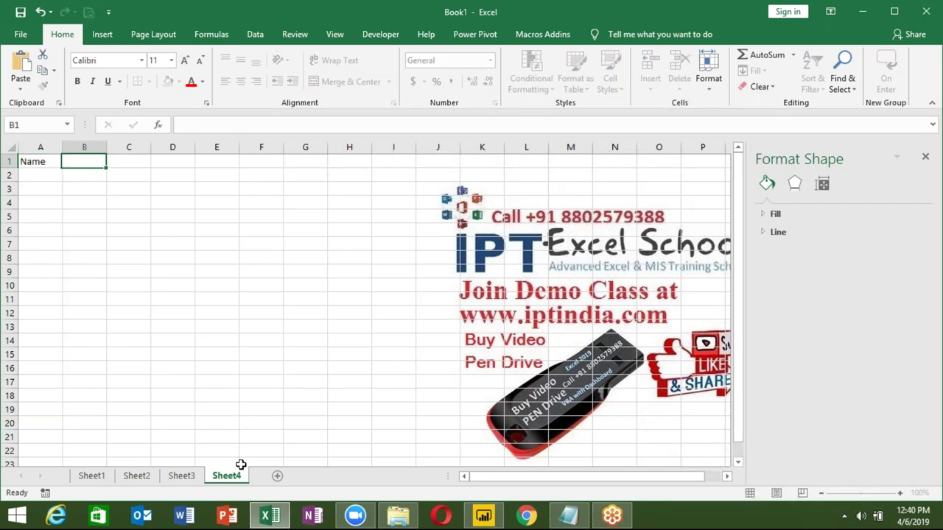
type("Jan")
key("Return")
key("Up")
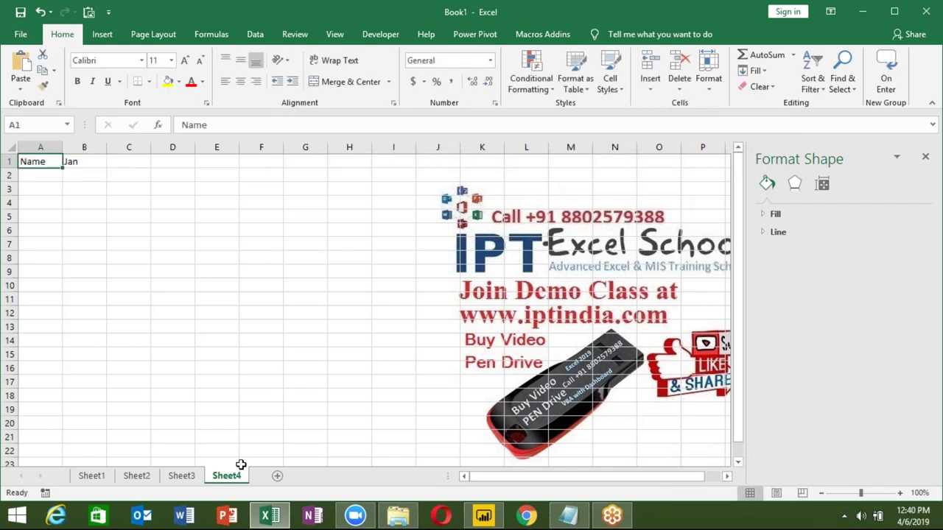
key("Right")
left_click_drag(111, 168, 236, 167)
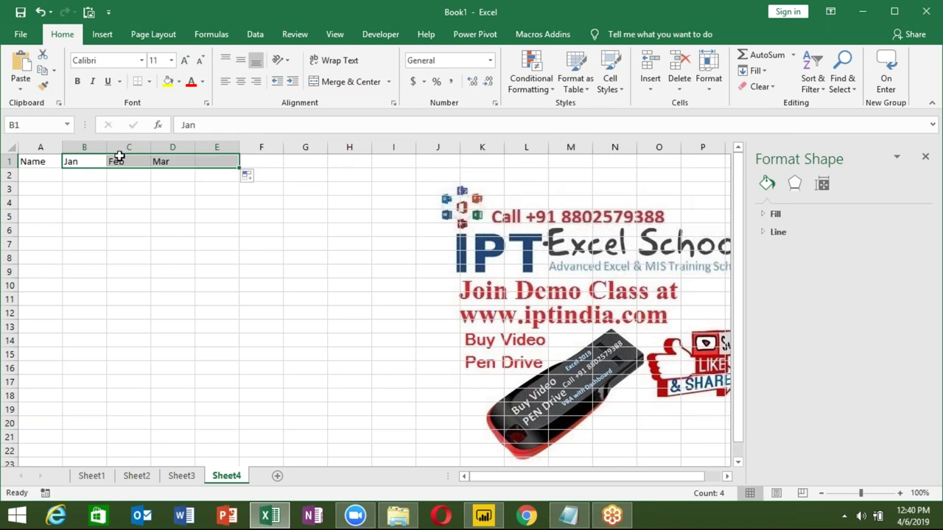
Step: Type Puja in A2 and fill the name list down to A12
left_click(40, 174)
type("Puja")
key("Return")
key("Up")
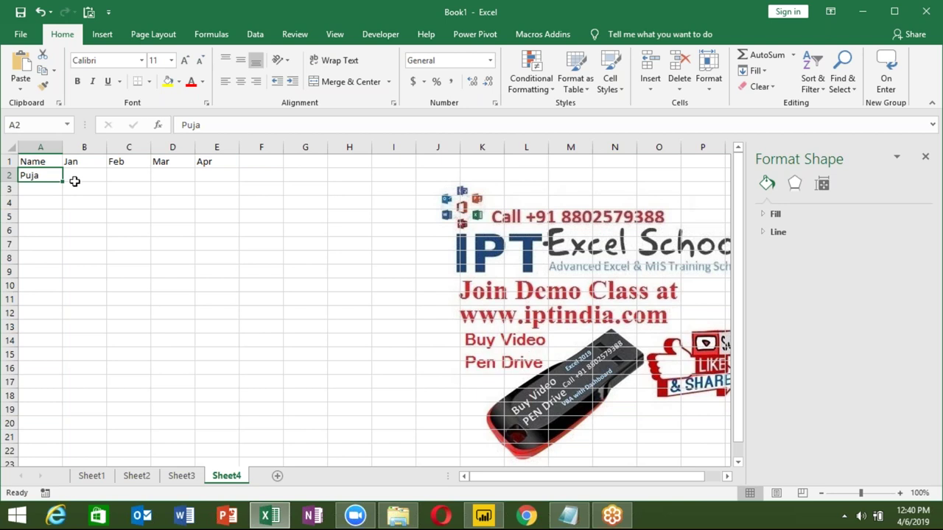
left_click_drag(64, 182, 59, 313)
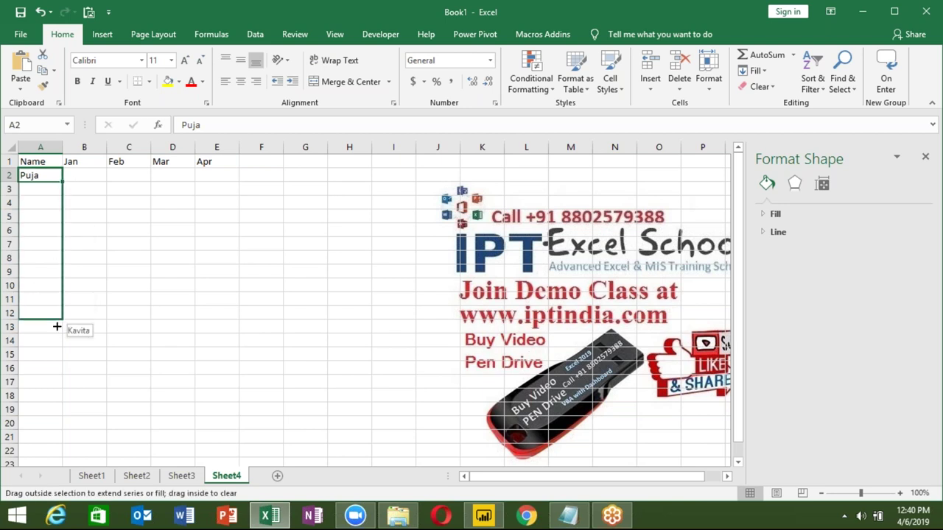
left_click(129, 148)
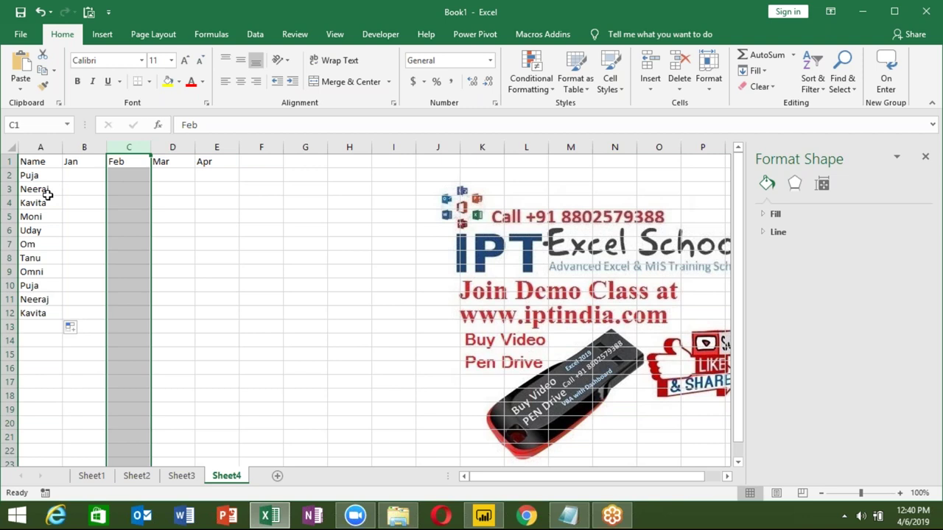
left_click(84, 176)
Step: Enter a RANDBETWEEN random-number formula in cell B2
type("=")
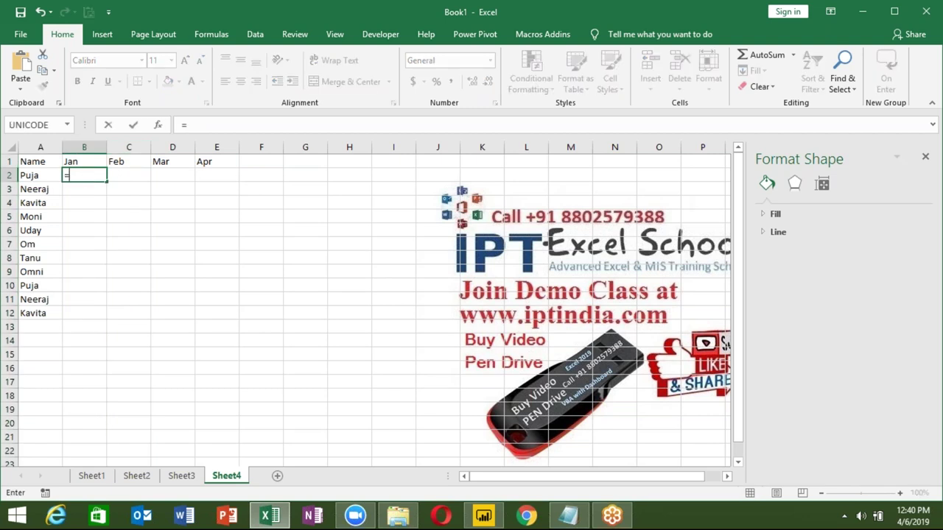
type("ra")
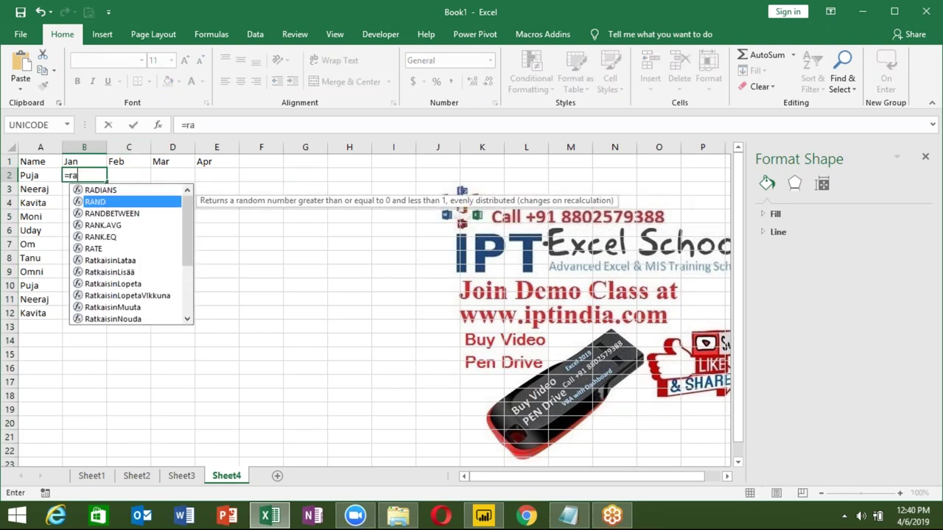
key("Down")
key("Tab")
type("10,100)")
key("Return")
Step: Copy the formula across B2:E2 and down through row 12 for all eleven names
key("Up")
key("Up")
key("Right")
key("Right")
key("Right")
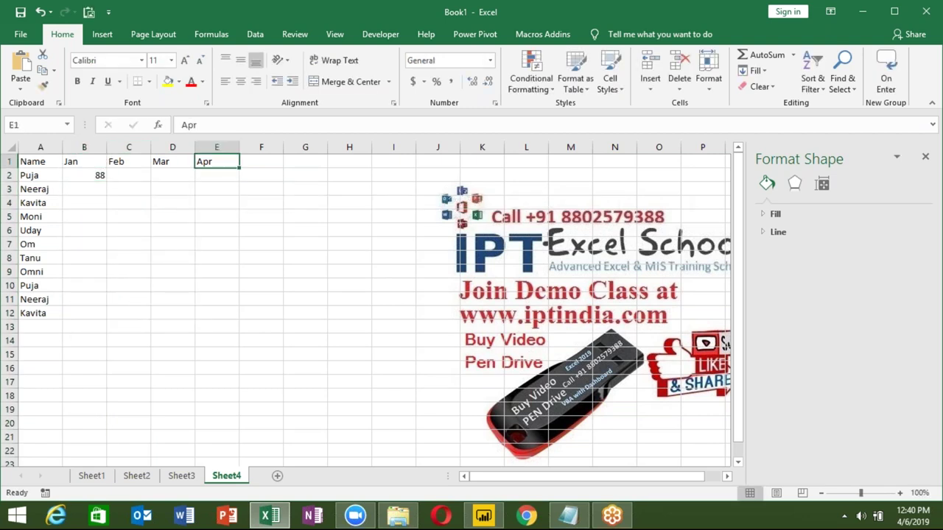
key("Down")
key("shift+Left")
key("shift+Left")
key("shift+Left")
key("ctrl+r")
key("shift+Down")
key("shift+Down")
key("shift+Down")
key("shift+Down")
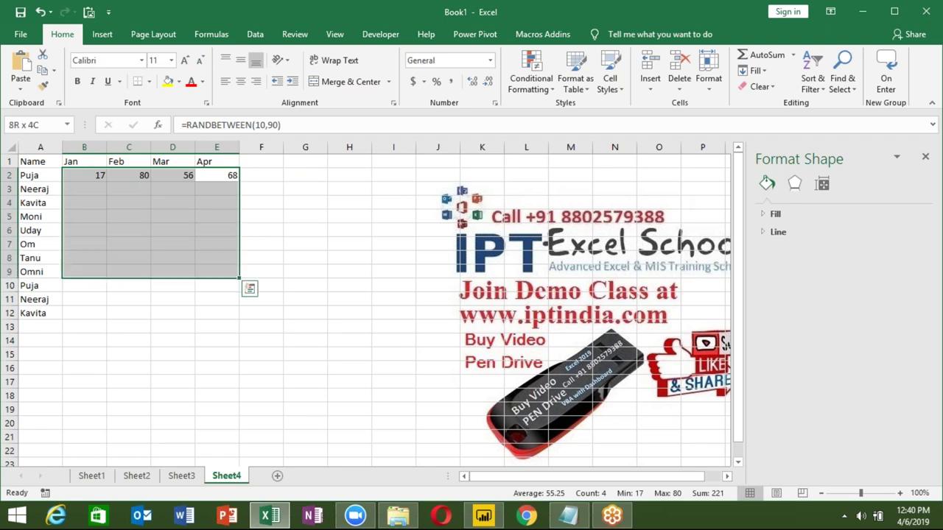
key("shift+Down")
key("shift+Down")
key("shift+Down")
key("ctrl+d")
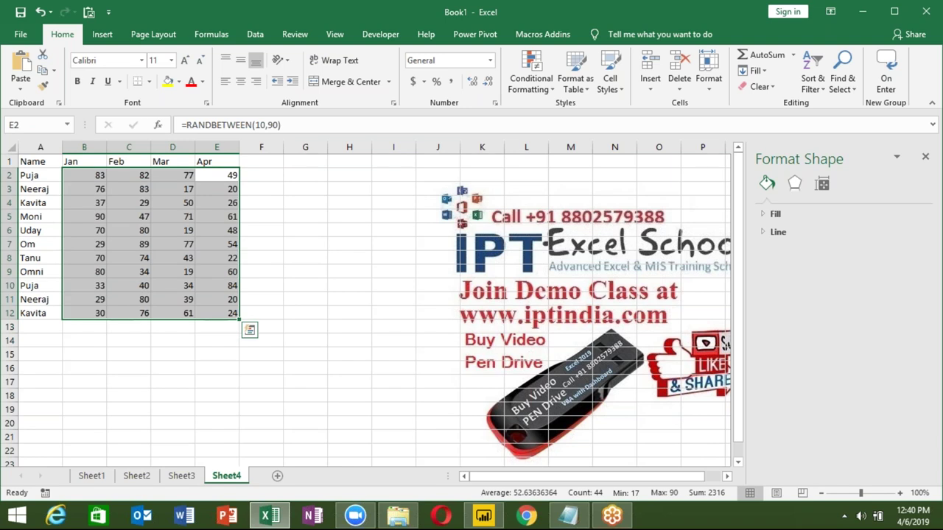
left_click_drag(216, 162, 172, 216)
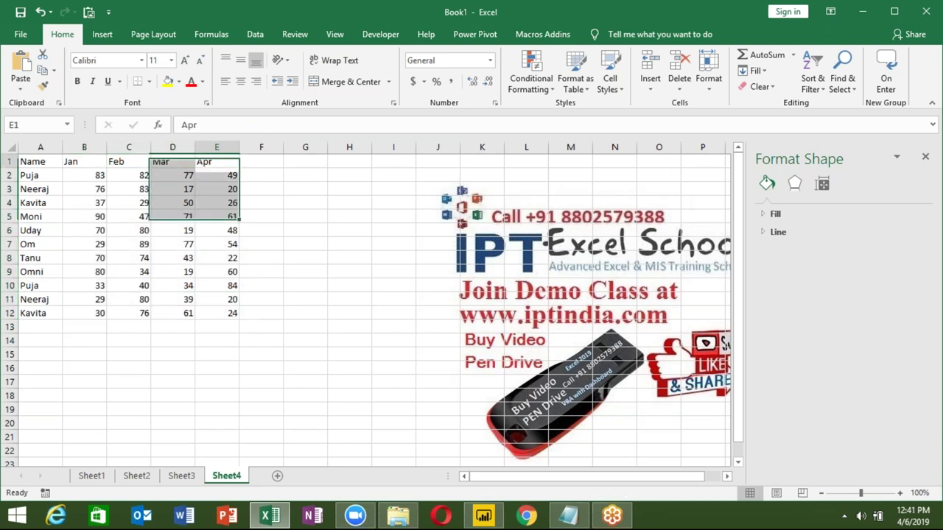
left_click(261, 161)
Step: Put the header 'Total' in F1, correcting the misspelled 'tootal'
type("tootal")
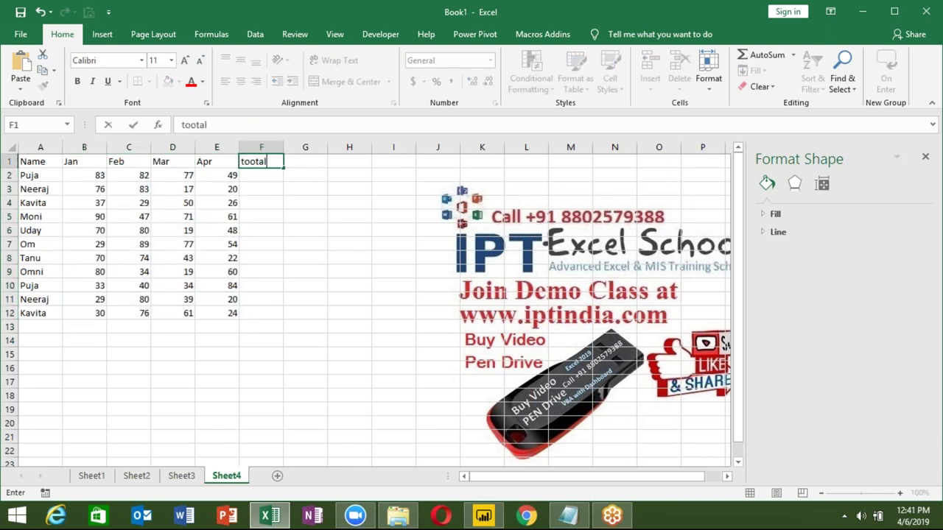
key("BackSpace")
key("BackSpace")
key("BackSpace")
key("BackSpace")
key("BackSpace")
type("Total")
key("ctrl+Return")
Step: Enter =SUM(B2:E2) in F2 and fill it down to F12
left_click(261, 175)
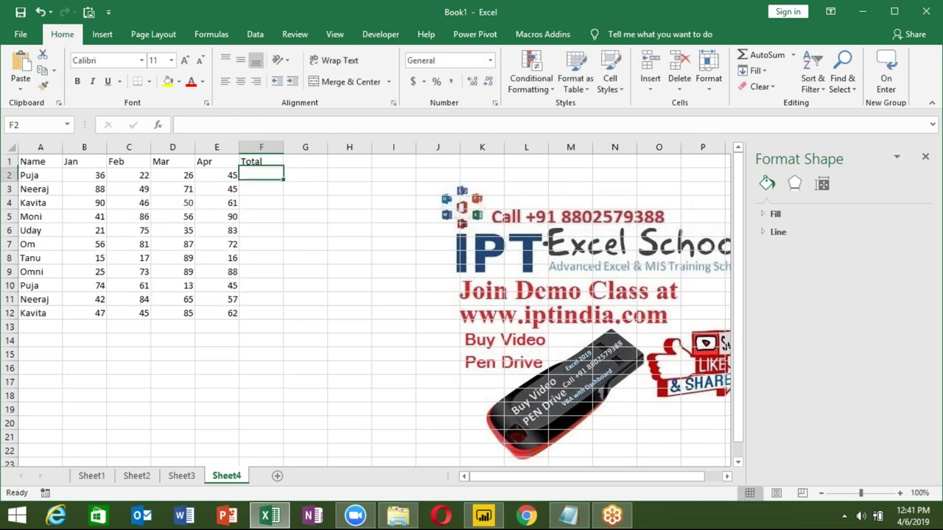
type("=")
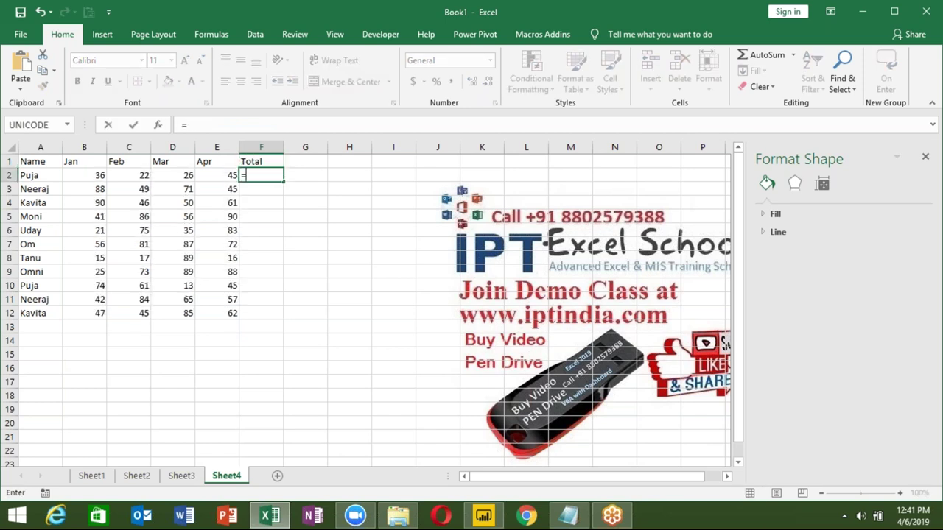
type("s")
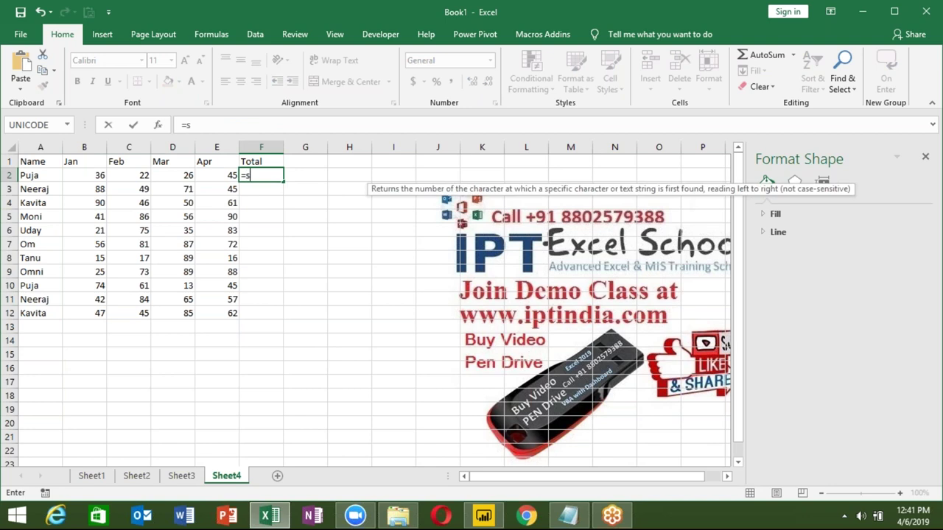
type("um")
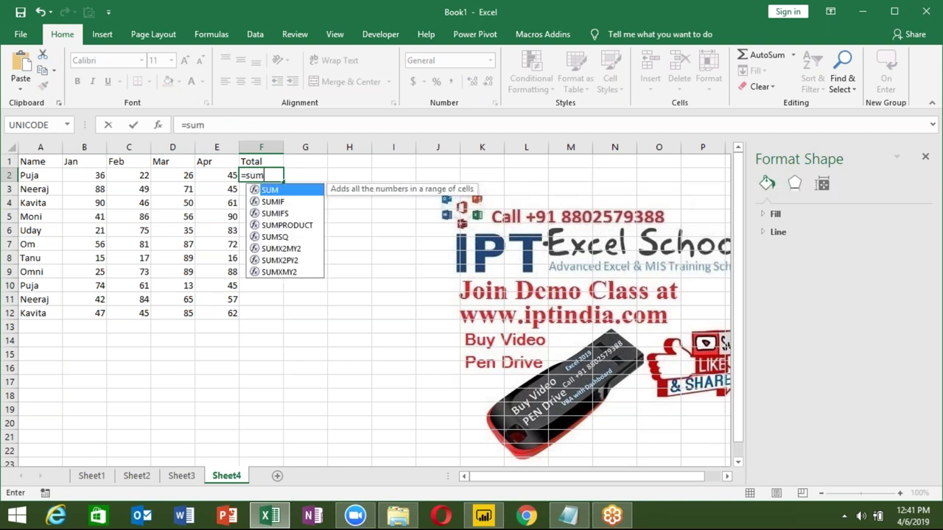
key("Tab")
key("Left")
key("shift+Left")
key("shift+Left")
key("shift+Left")
key("ctrl+Return")
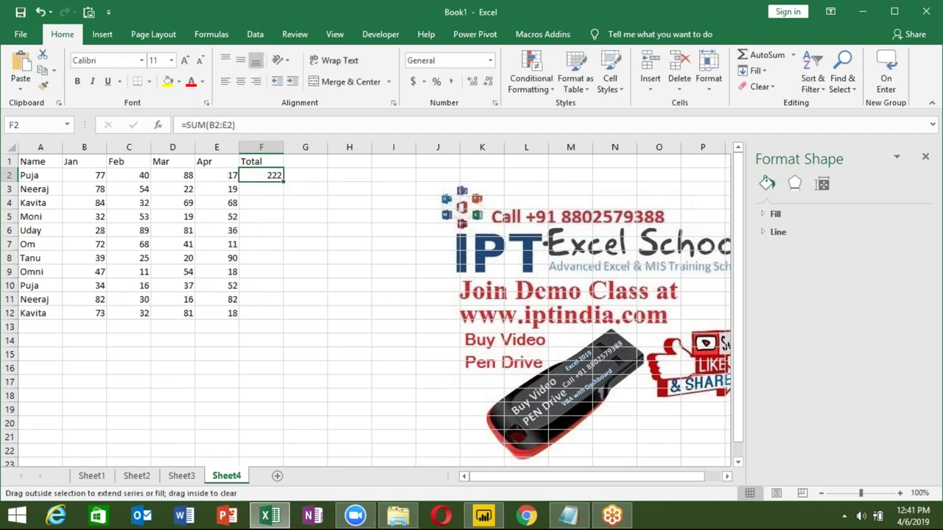
left_click_drag(283, 181, 283, 318)
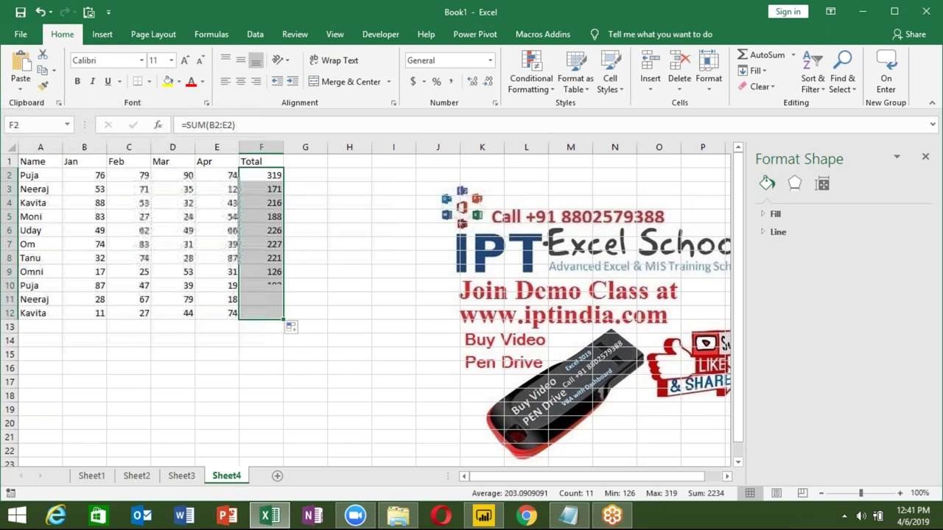
left_click(333, 231)
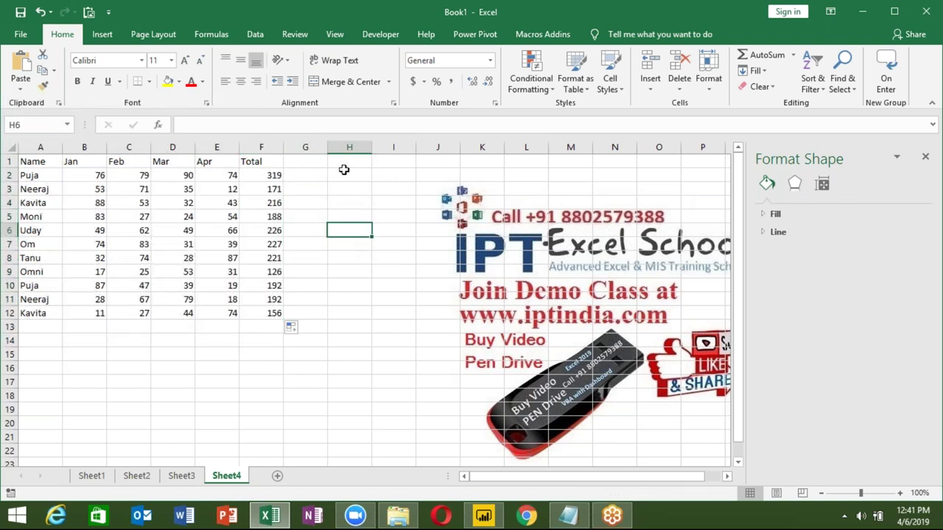
left_click(45, 163)
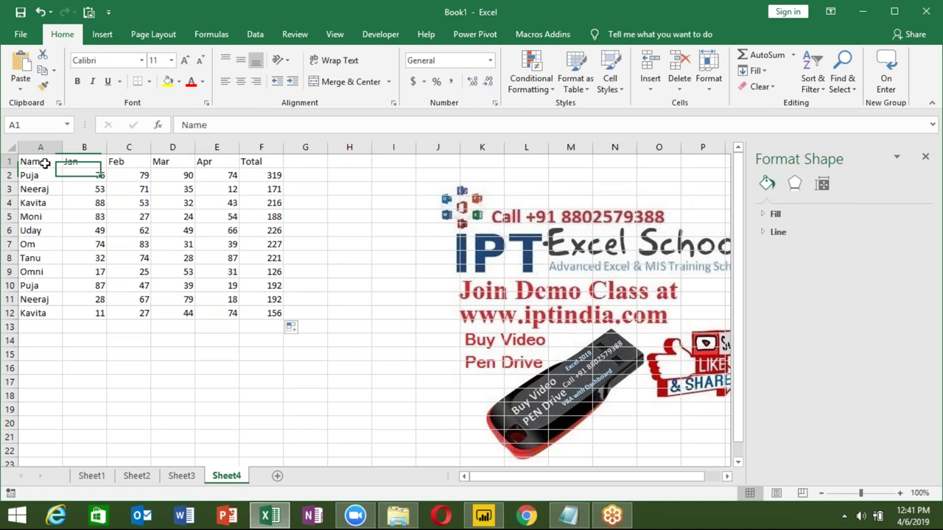
left_click_drag(45, 163, 33, 313)
left_click_drag(261, 162, 272, 313)
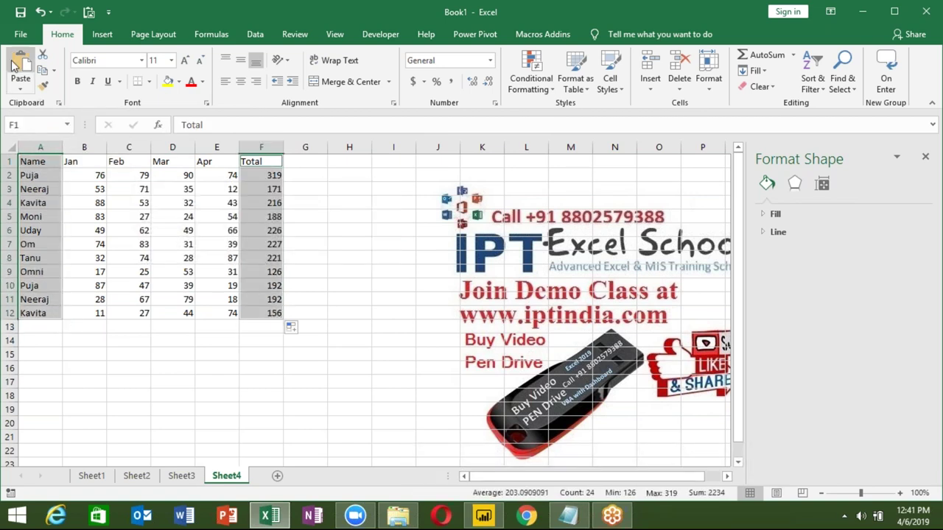
left_click(103, 34)
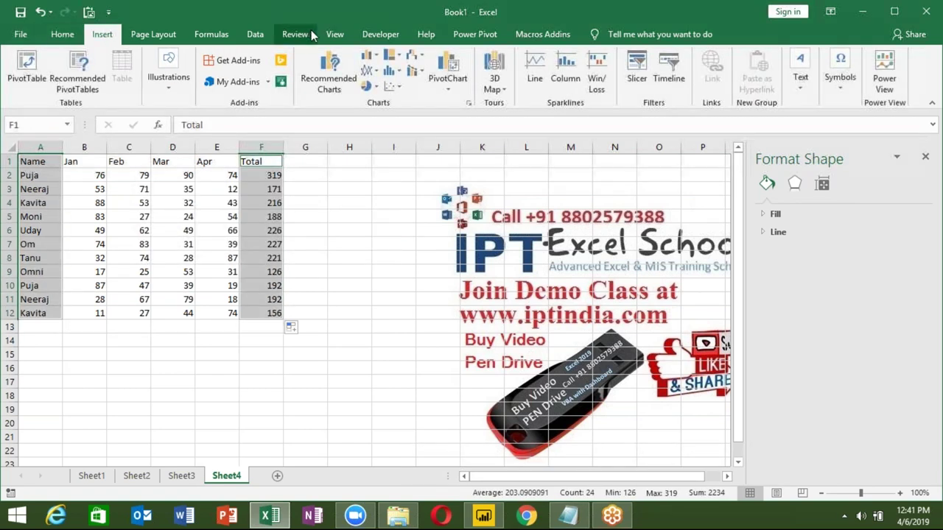
left_click(367, 55)
left_click(379, 98)
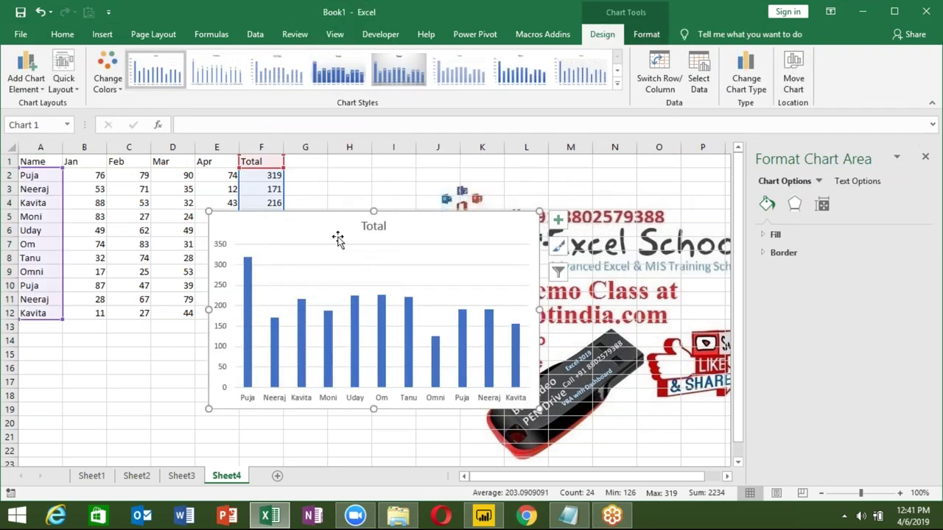
mouse_move(388, 238)
left_mouse_down()
mouse_move(452, 236)
mouse_move(446, 193)
left_mouse_up()
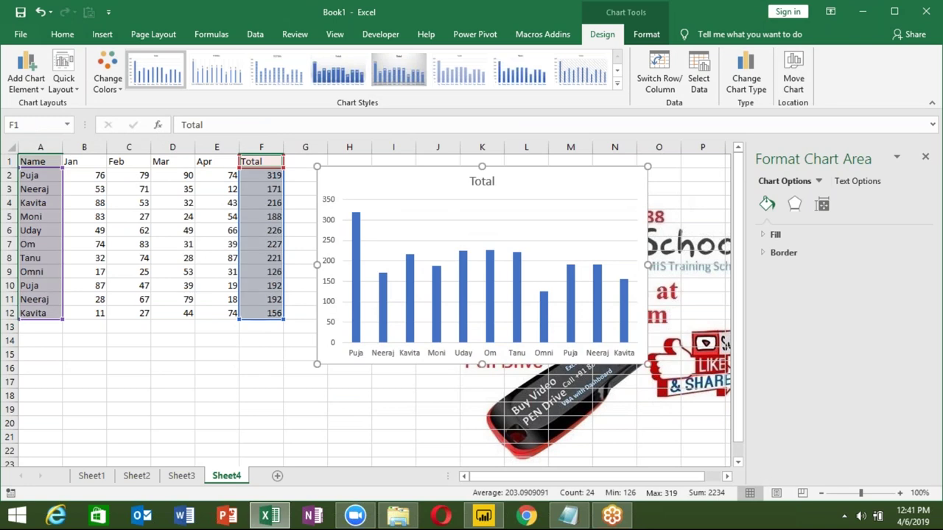
key("Delete")
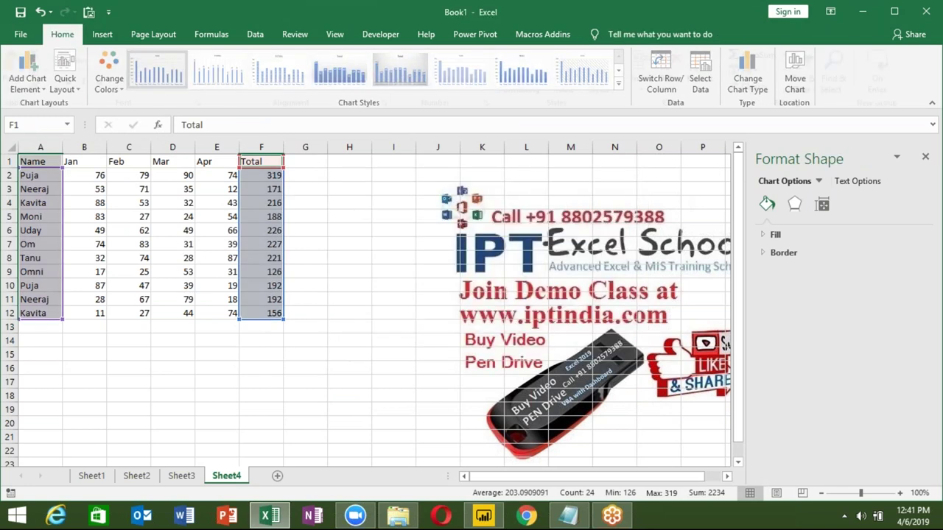
Step: Insert an empty clustered column chart with cell H1 selected
left_click(349, 161)
left_click(102, 34)
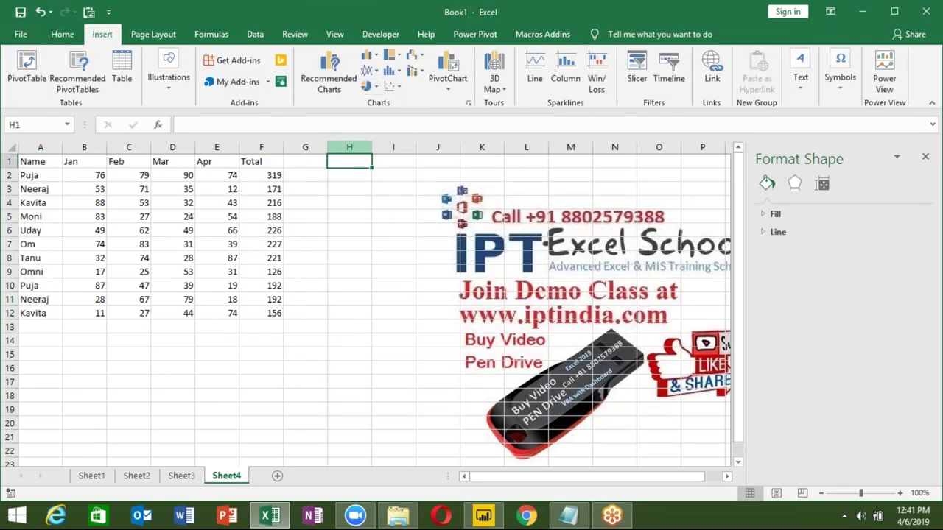
left_click(369, 55)
left_click(377, 97)
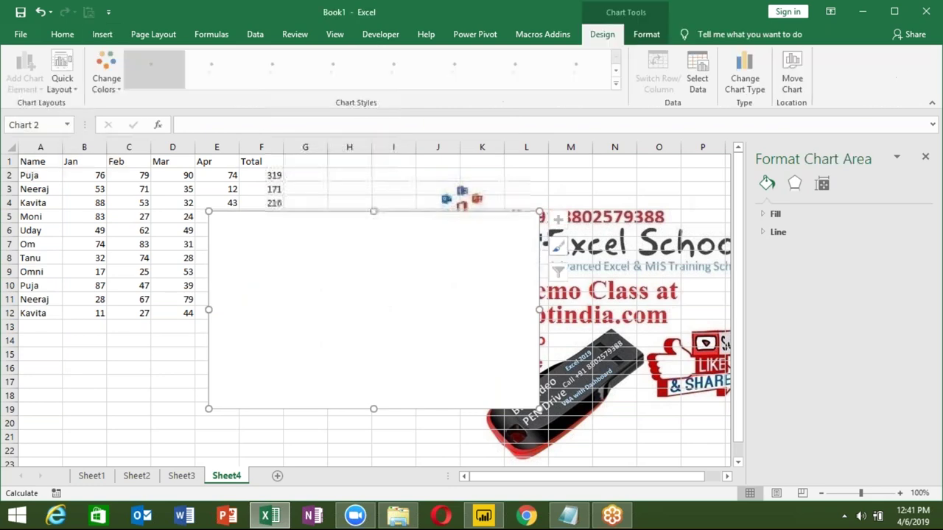
Step: Add a chart series named from F1 'Total' with values F2:F12
right_click(450, 187)
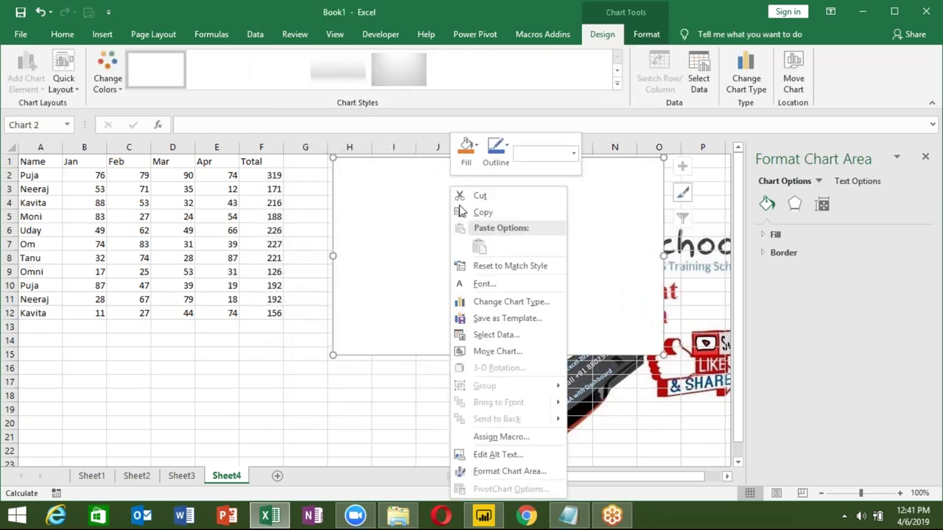
left_click(503, 338)
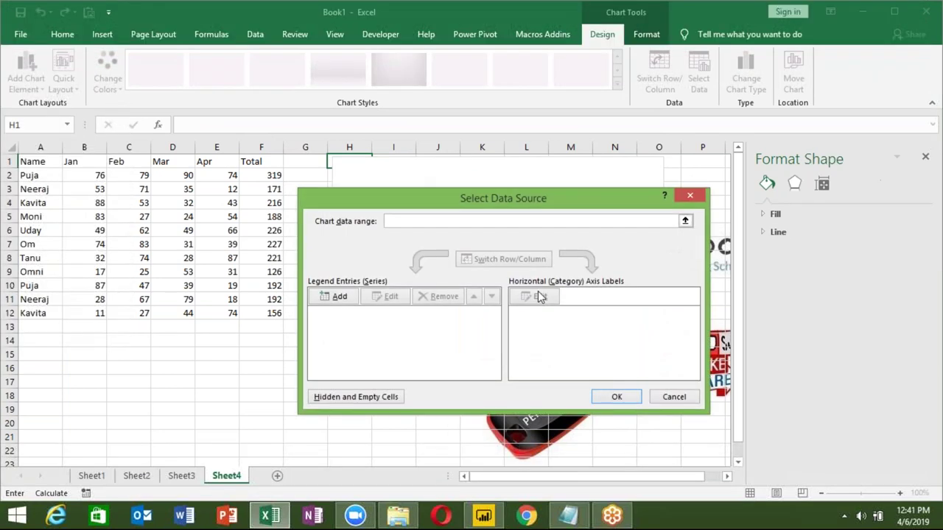
left_click(335, 296)
left_click(264, 161)
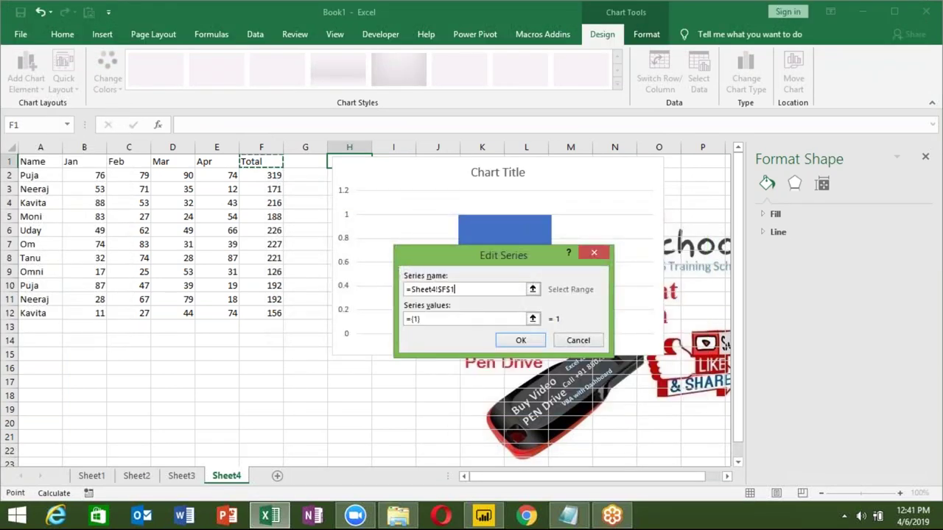
key("Tab")
left_click_drag(272, 175, 268, 230)
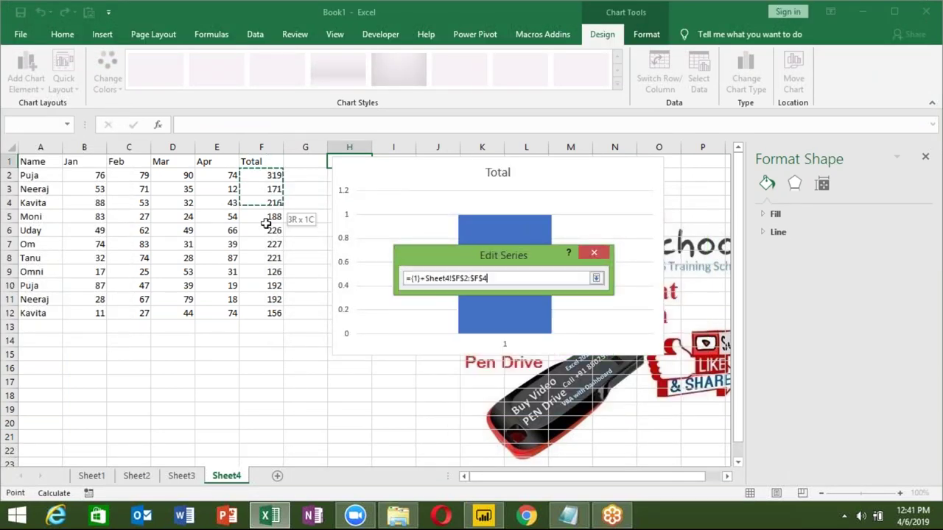
left_click(452, 308)
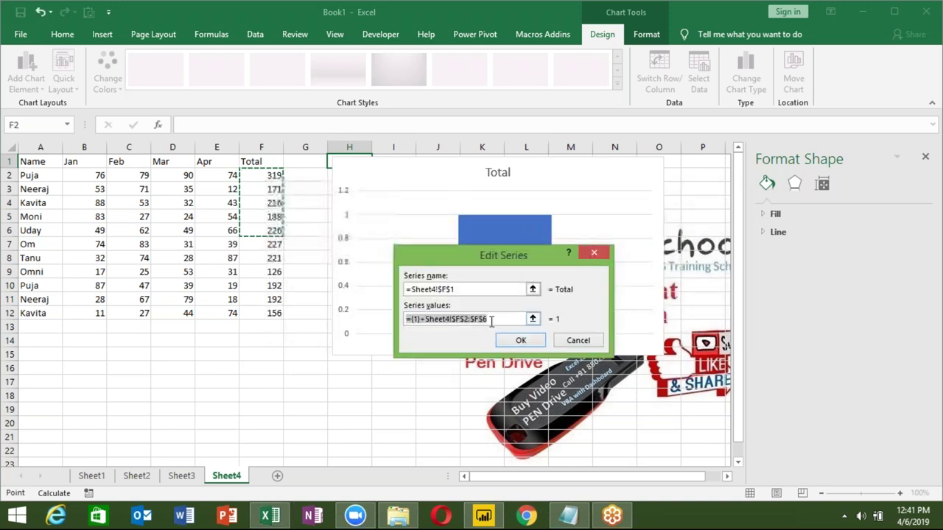
type("=")
left_click_drag(272, 175, 274, 313)
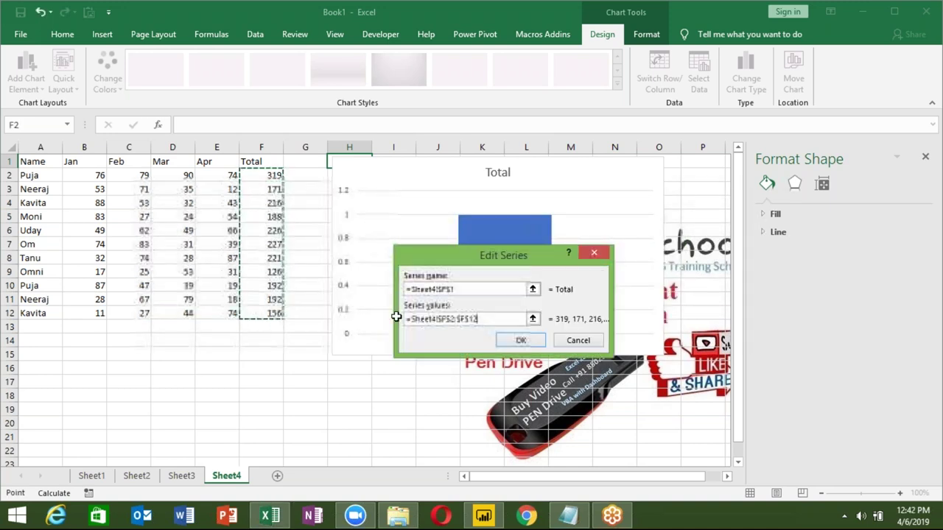
left_click(513, 345)
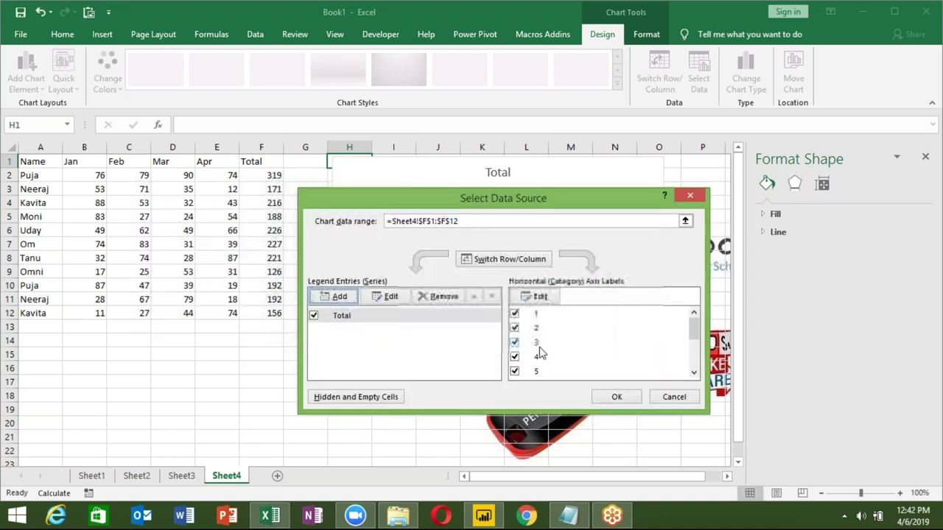
Step: Use the names in A2:A12 as axis labels and apply the data changes
left_click(539, 297)
left_click_drag(33, 176, 37, 315)
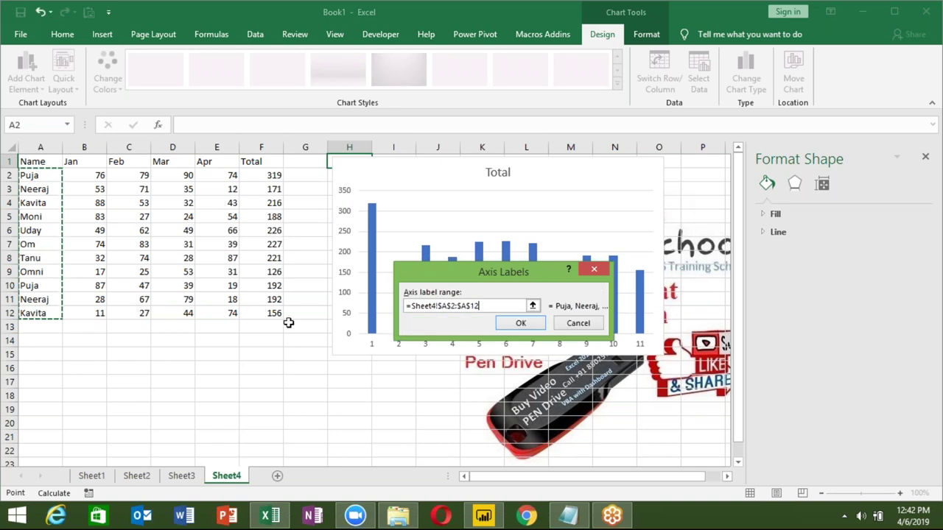
left_click(520, 323)
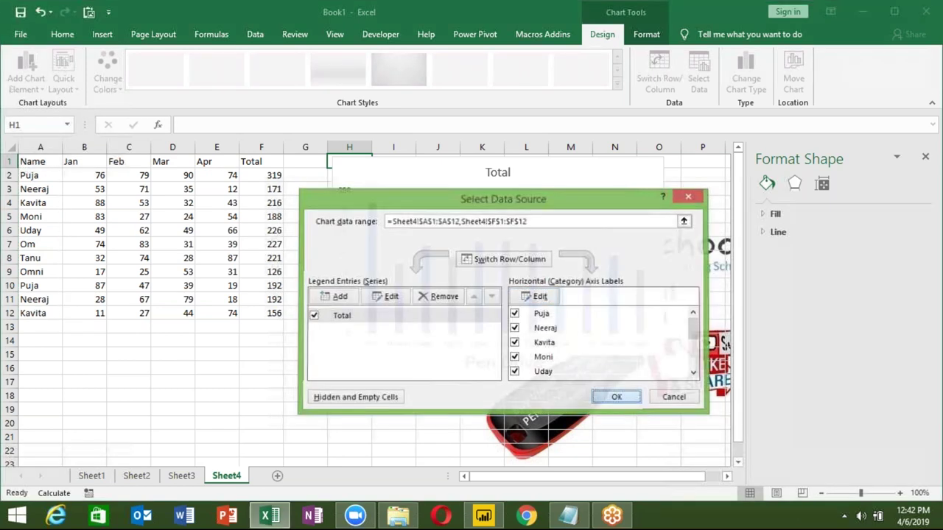
left_click(616, 396)
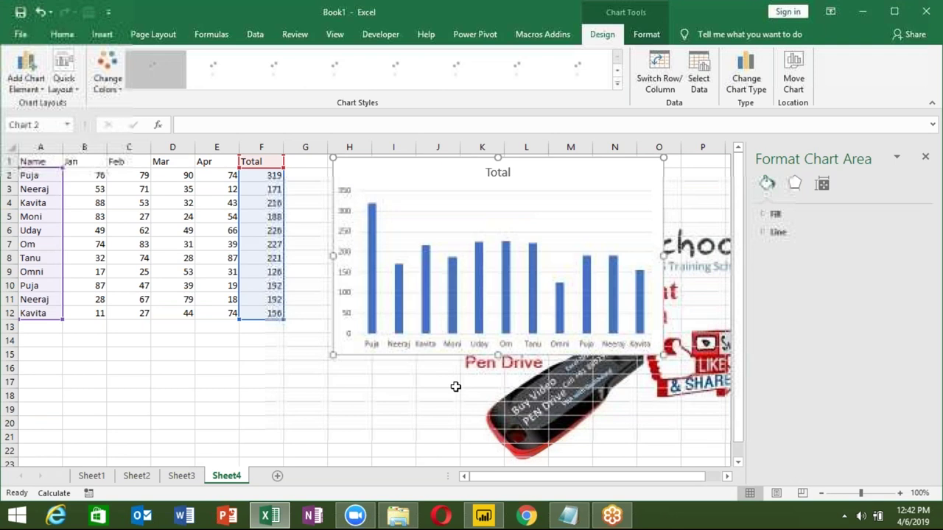
Step: Move the chart left so it sits next to the table
left_click(393, 382)
left_click_drag(344, 170, 314, 171)
left_click(314, 171)
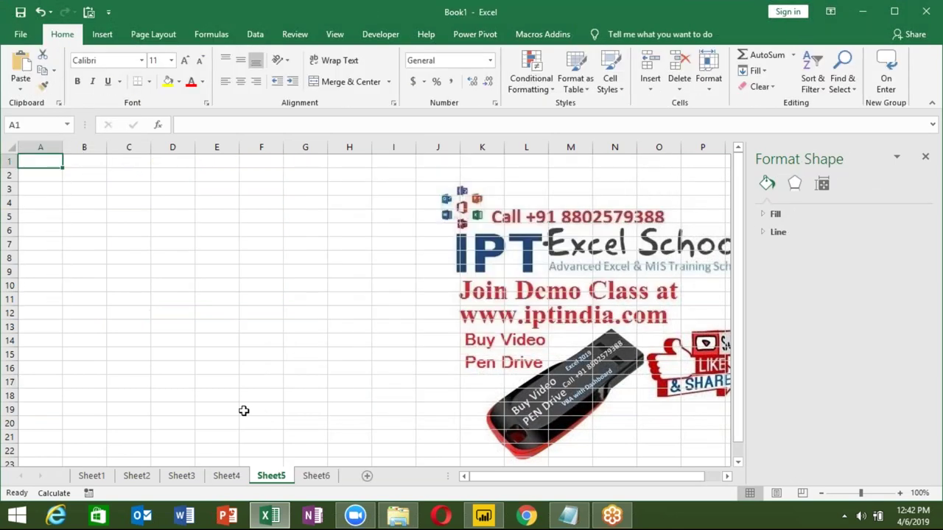
Step: Type headers Name and Q1, enter Puja, and fill names down to row 16
type("N")
type("ame")
key("Tab")
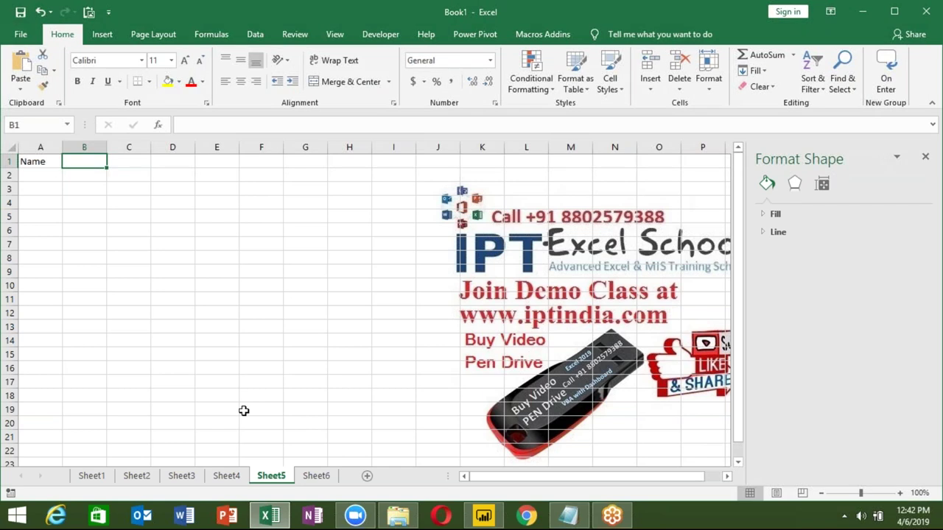
type("Q")
type("1")
key("Return")
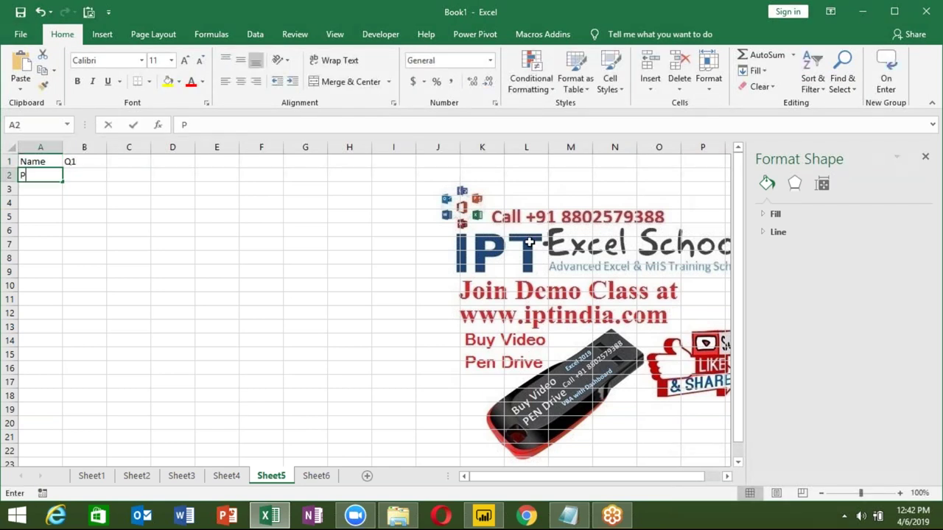
type("Puja")
key("Return")
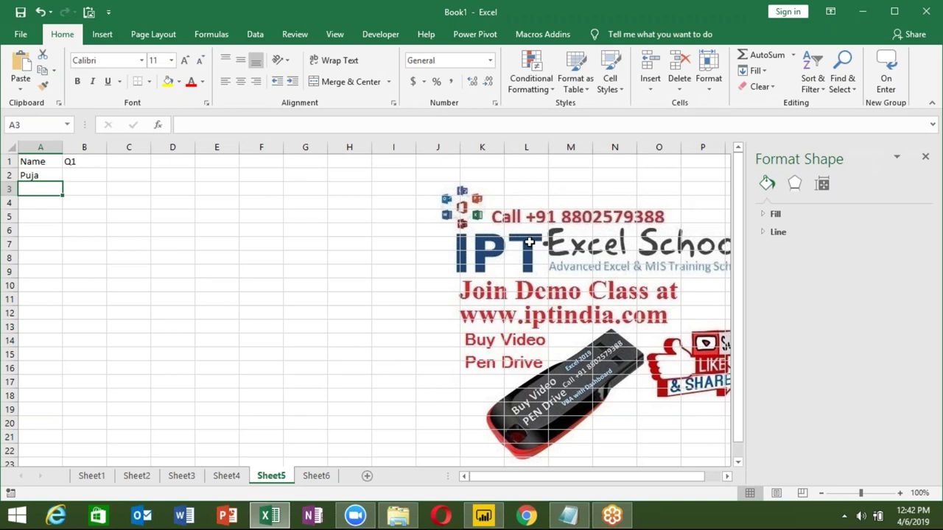
left_click(50, 178)
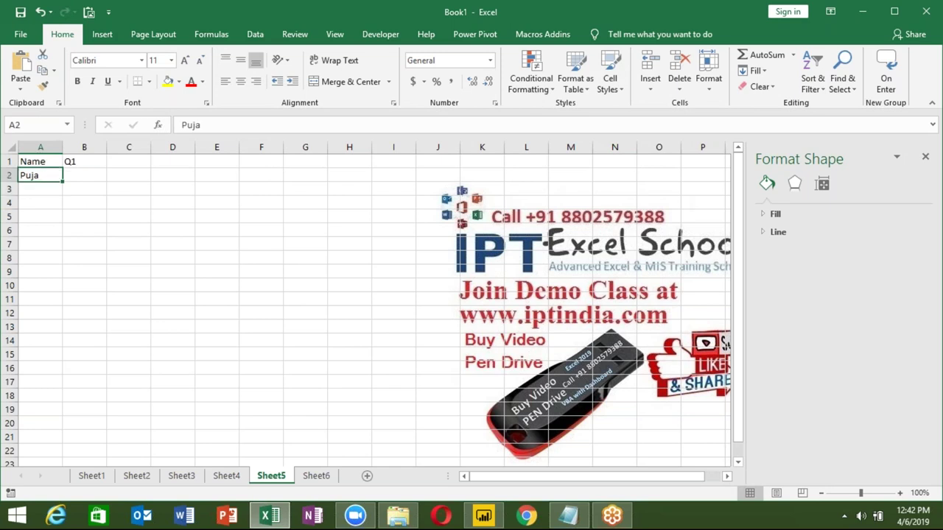
left_click_drag(63, 182, 63, 372)
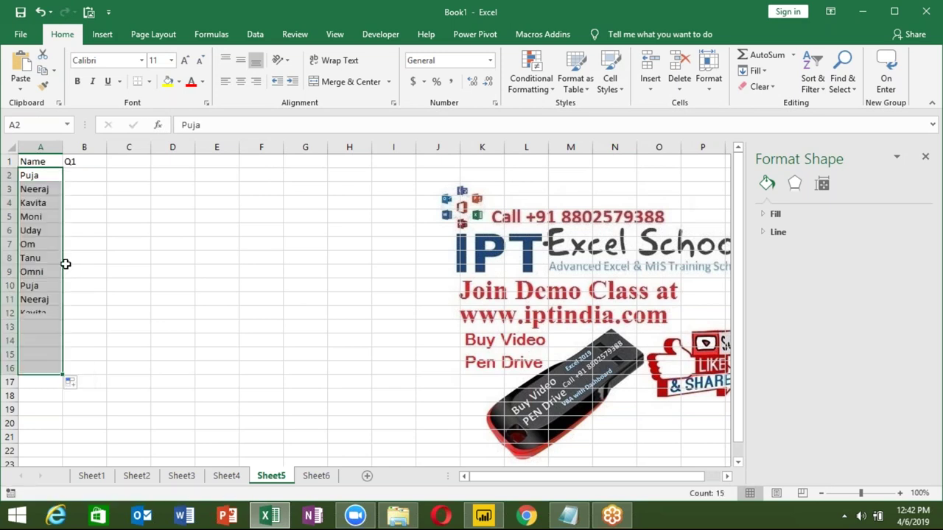
Step: Fill B2:B16 with =RANDBETWEEN(10,90) and copy the A1:B16 table
left_click(88, 175)
type("=")
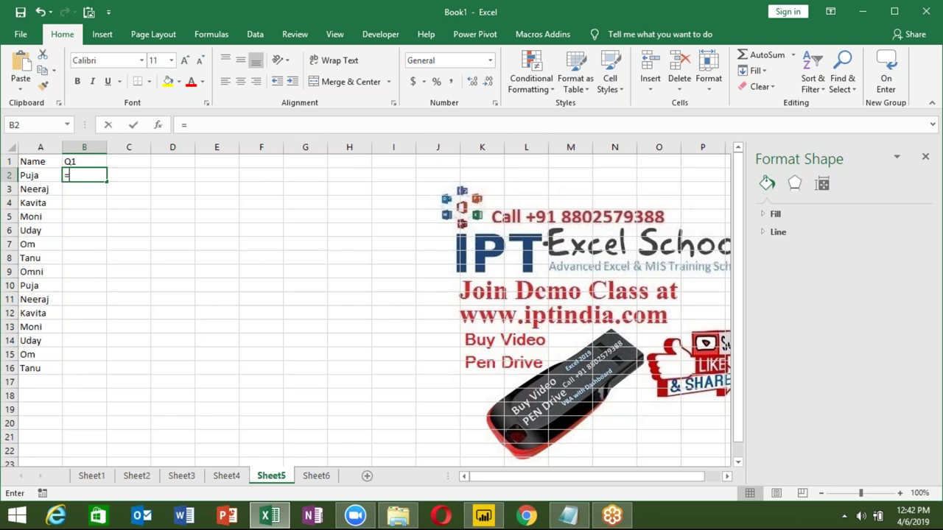
type("randbetween(10,90)")
key("ctrl+Return")
double_click(107, 182)
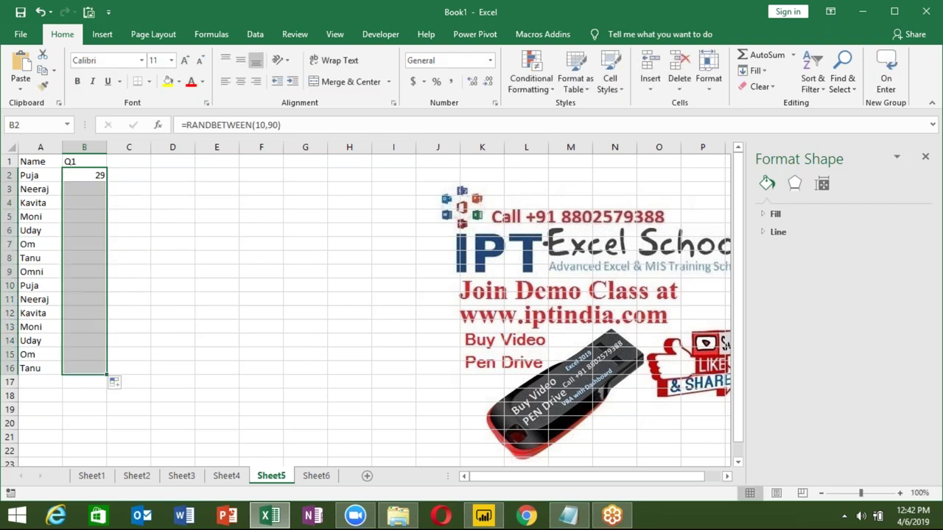
left_click_drag(33, 161, 84, 367)
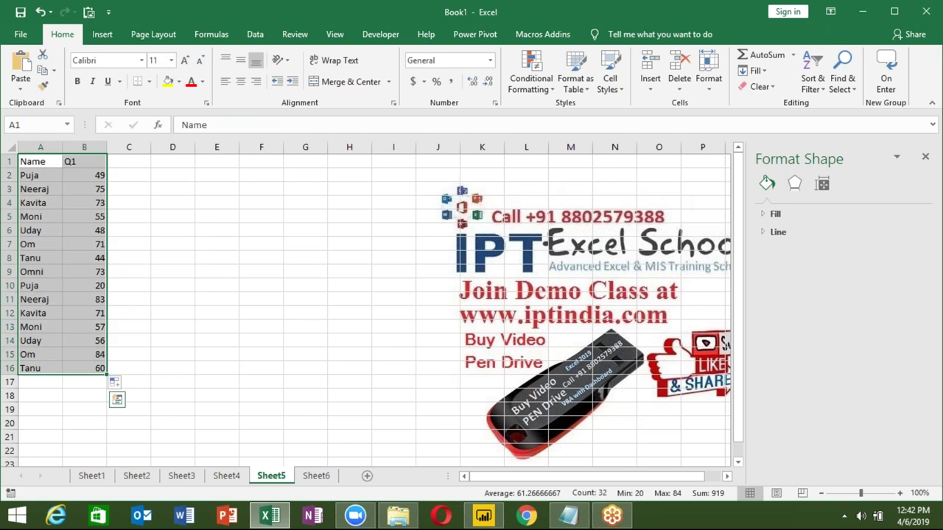
key("ctrl+c")
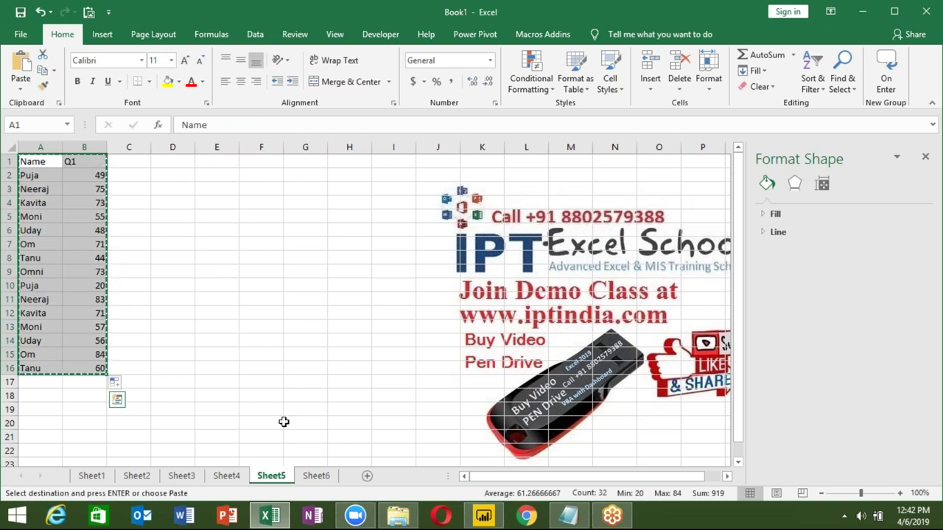
Step: Paste the table into Sheet6 and rename the B1 header to Q2
left_click(312, 475)
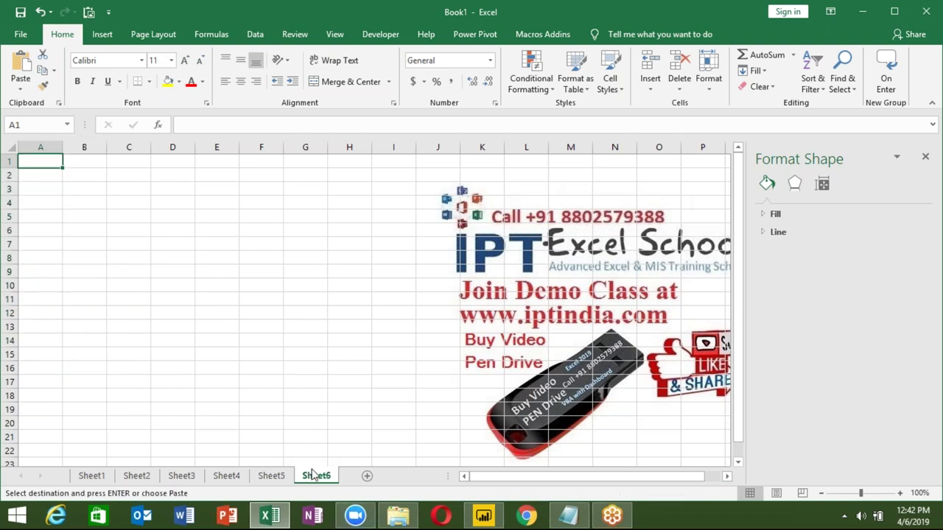
key("ctrl+v")
left_click(84, 160)
type("Q2")
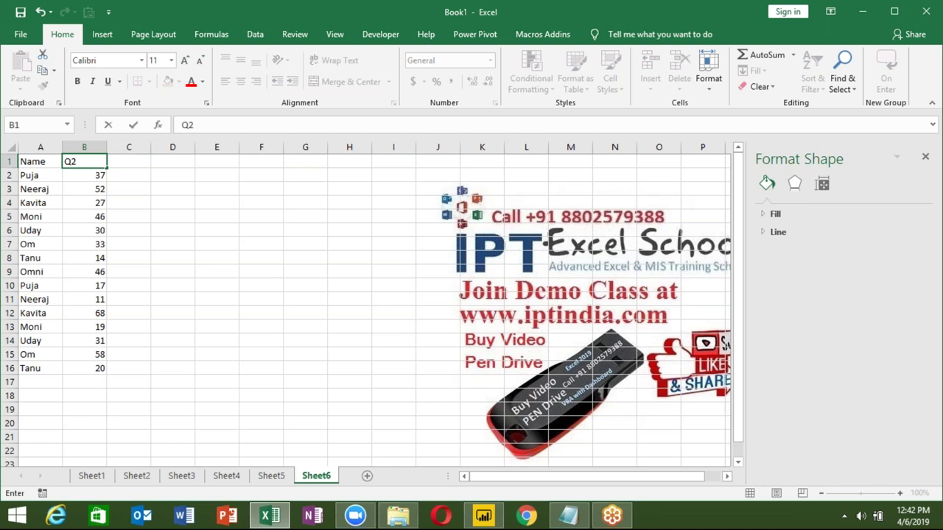
key("Return")
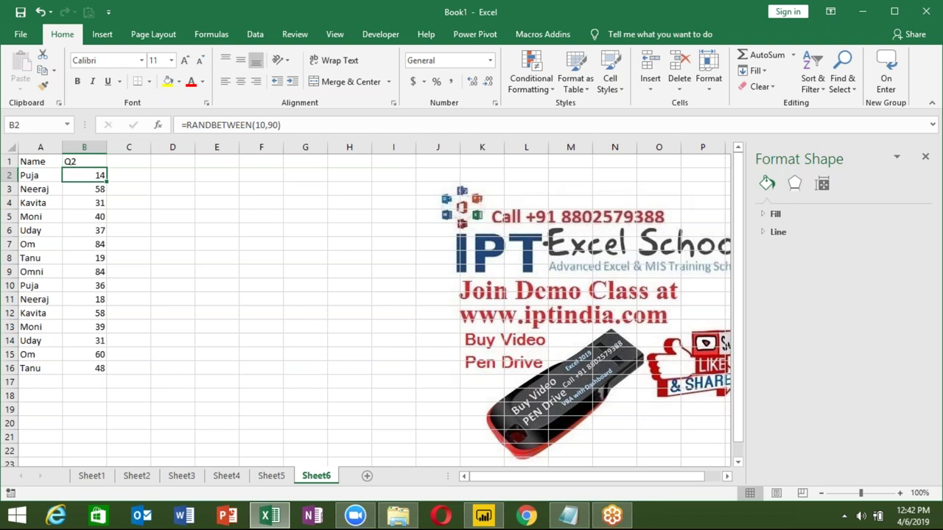
Step: Convert the Q2 numbers in B2:B16 to fixed values with Paste Values
key("ctrl+shift+Down")
key("ctrl+c")
key("ctrl+alt+v")
key("v")
key("Return")
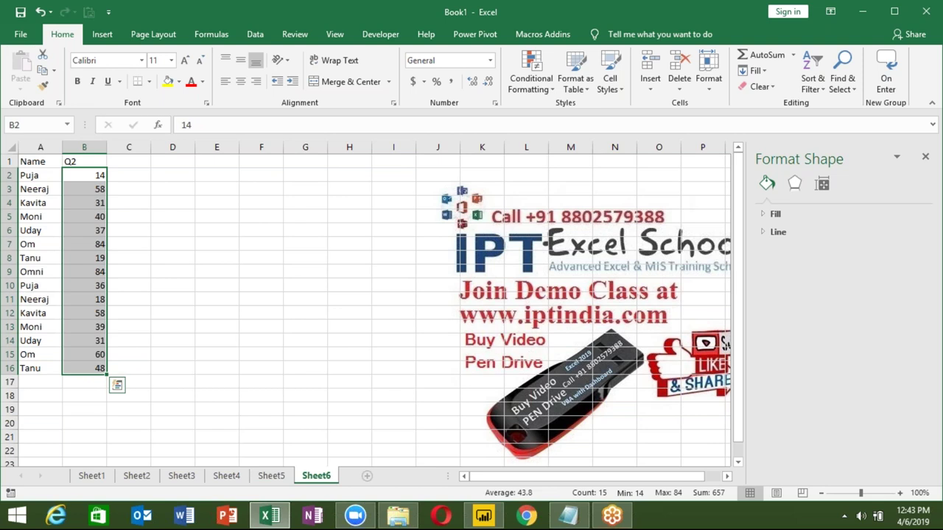
left_click(367, 476)
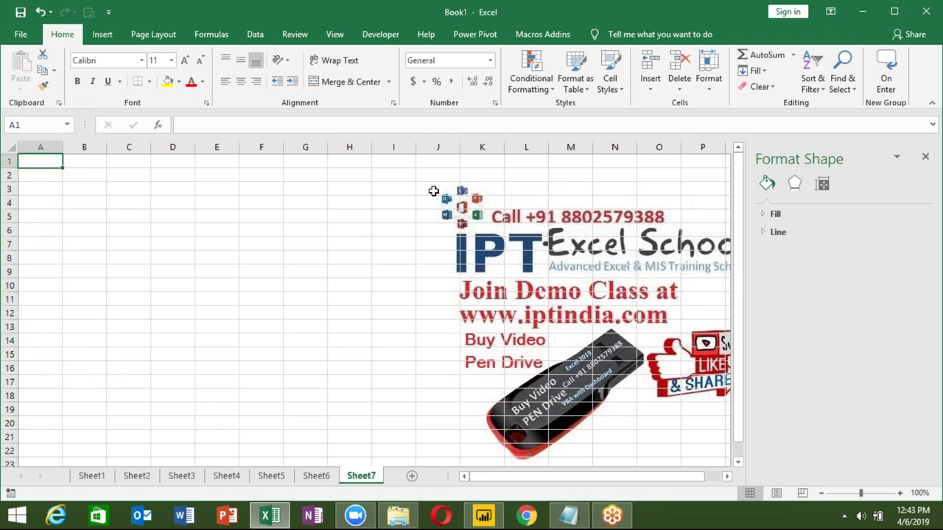
Step: Insert a blank clustered column chart on Sheet7, placed at B2 and enlarged to row 17
left_click(113, 41)
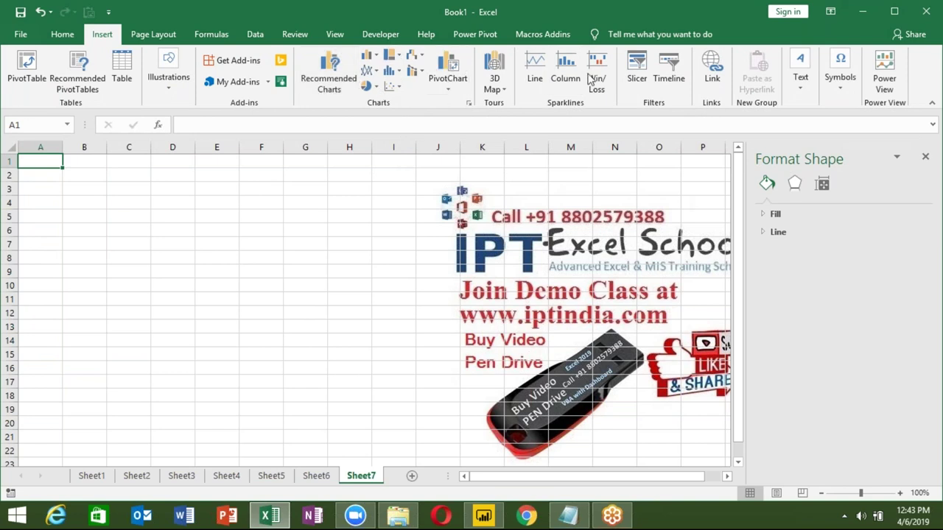
left_click(368, 56)
left_click(366, 94)
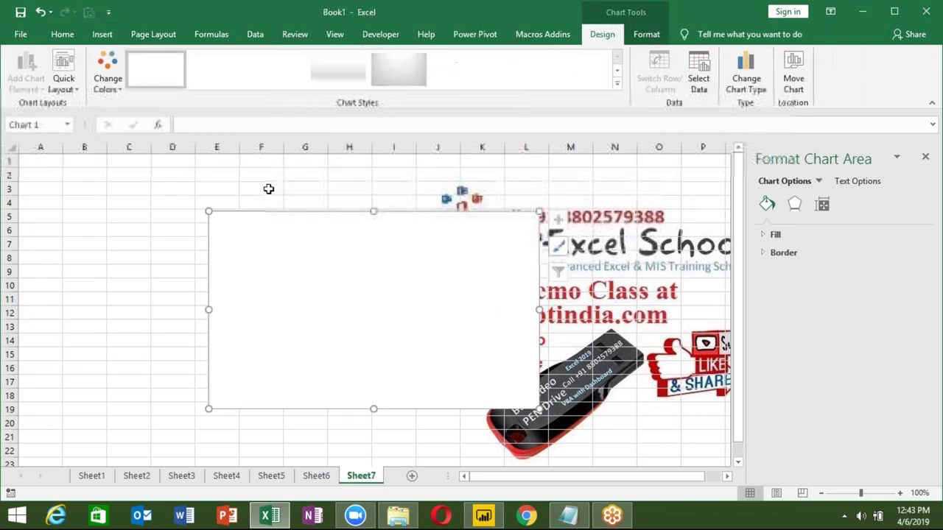
left_click_drag(267, 215, 116, 168)
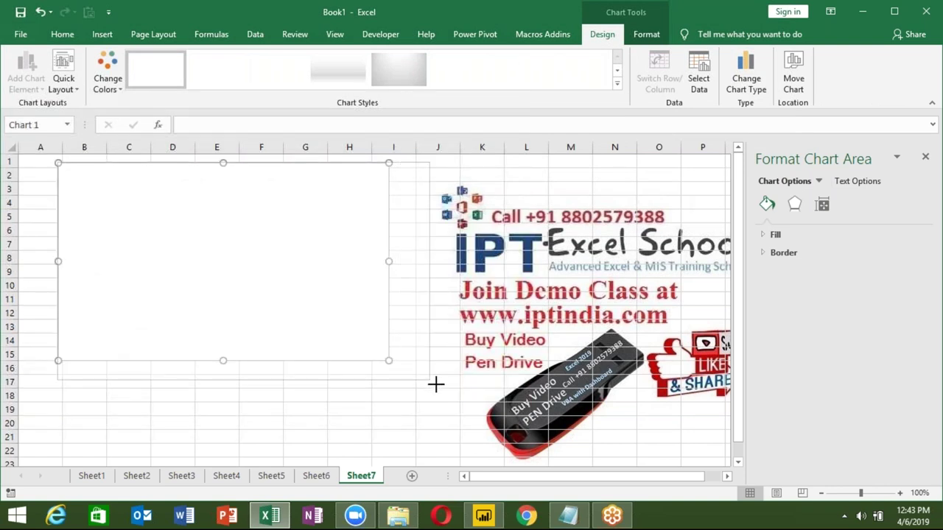
left_click_drag(422, 375, 435, 383)
right_click(345, 280)
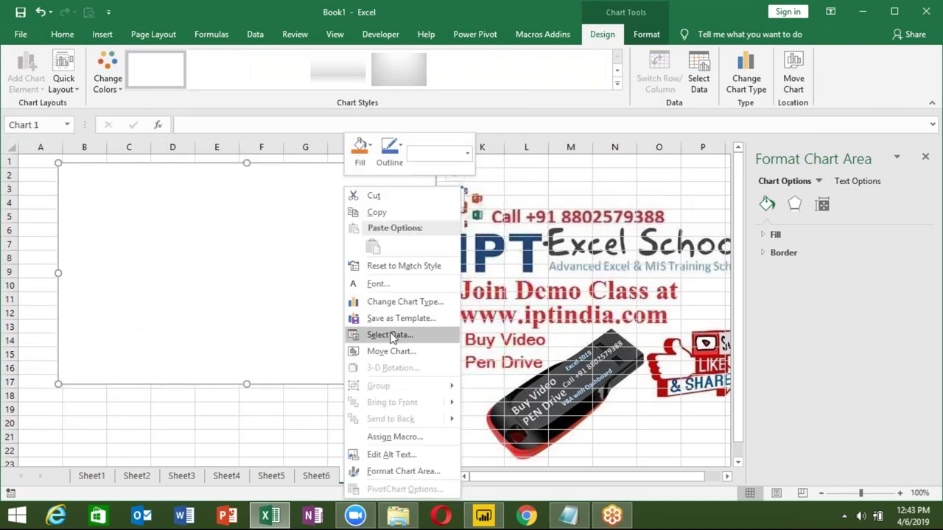
Step: Add a series named q1 with values from Sheet5 B2:B16
left_click(383, 331)
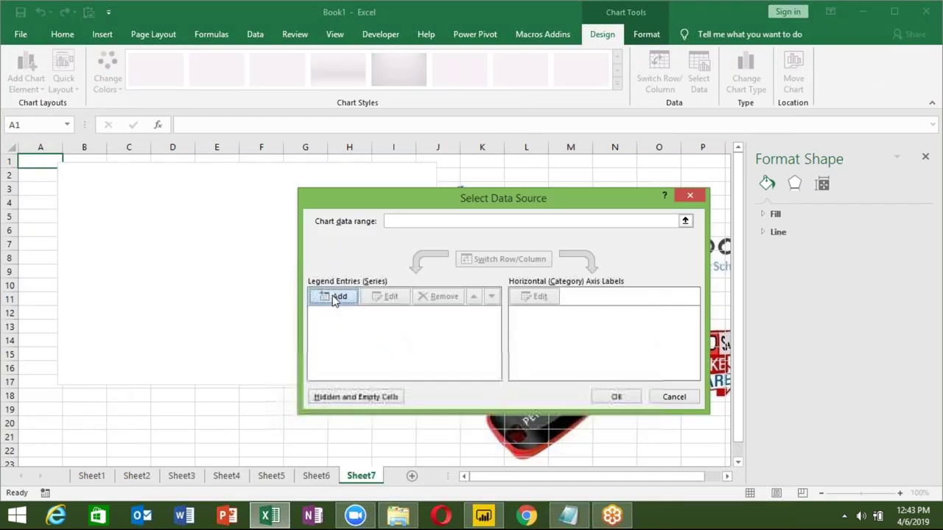
left_click(335, 295)
type("q1")
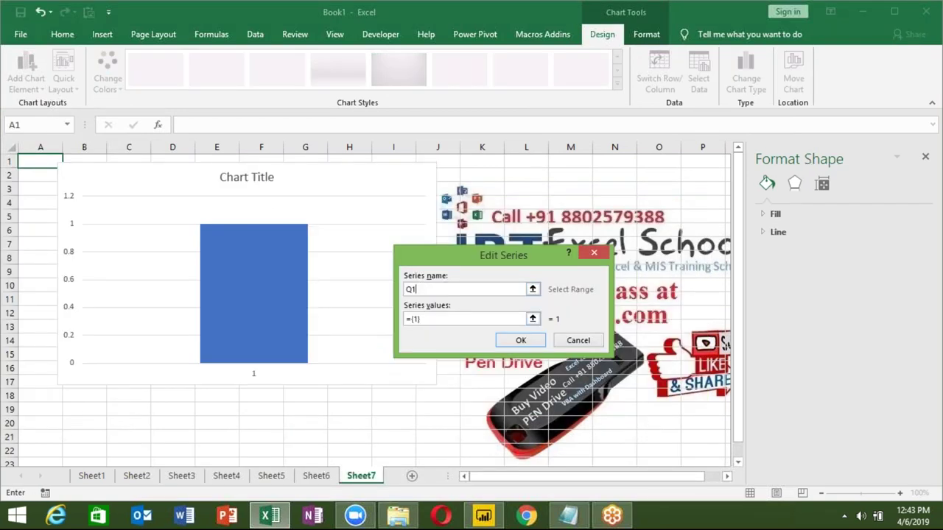
key("Tab")
type("=")
left_click(285, 479)
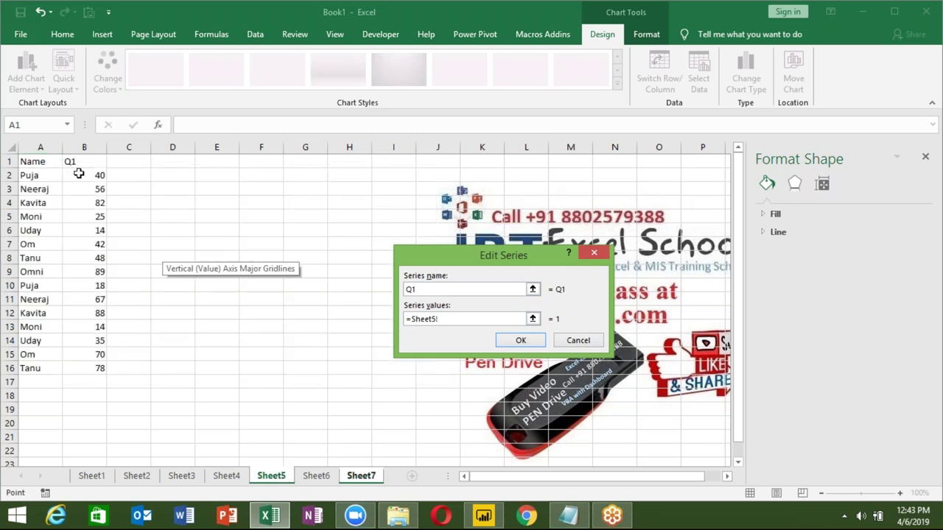
left_click_drag(79, 173, 95, 371)
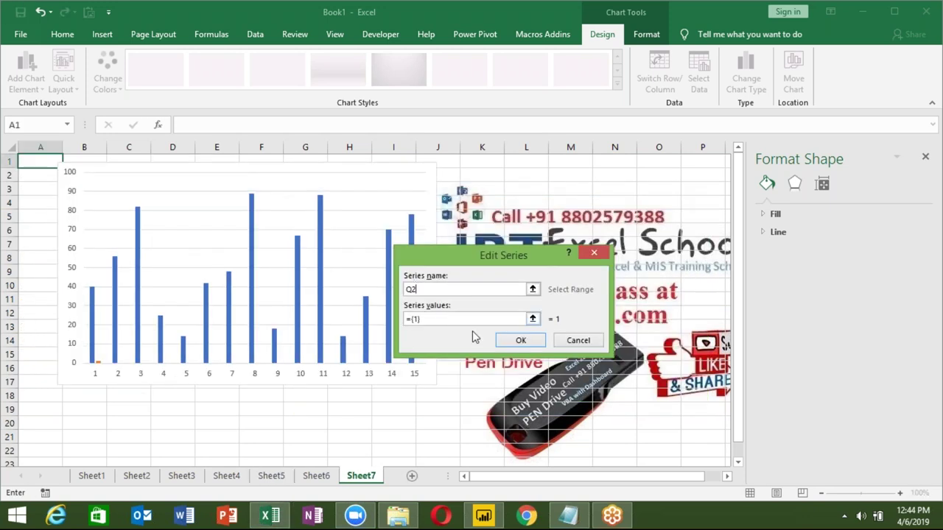
Step: Set the Q2 series values to Sheet6 B2:B16
left_click_drag(466, 319, 380, 324)
type("=")
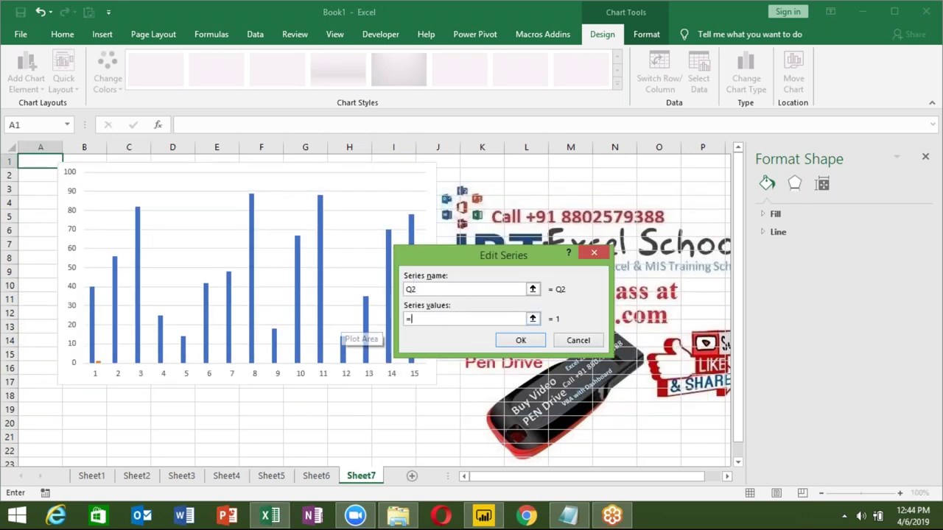
left_click(316, 476)
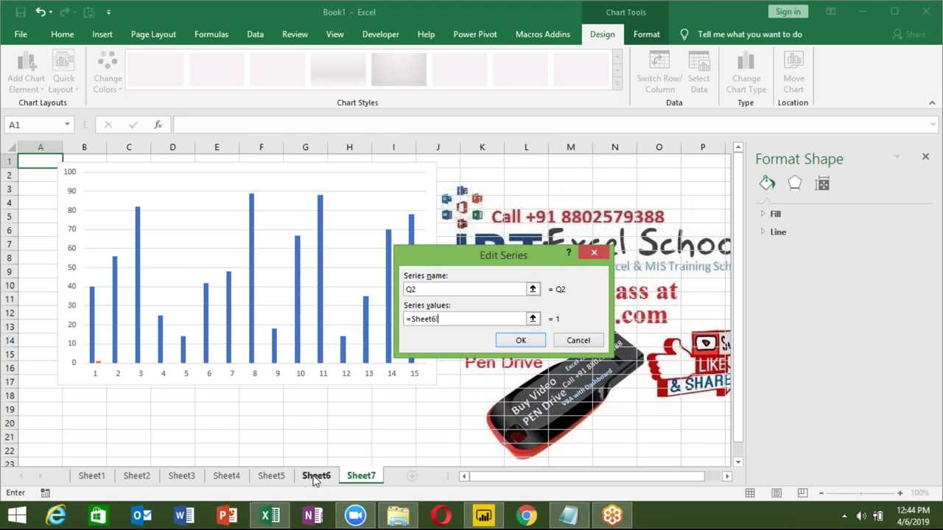
left_click(87, 181)
left_click_drag(87, 181, 96, 368)
left_click(518, 340)
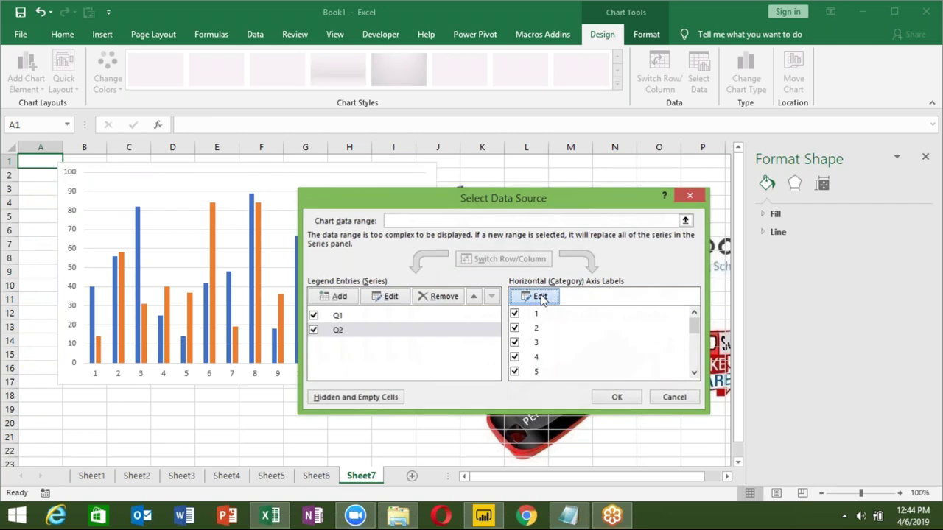
Step: Label the axis with the names in Sheet6 A2:A16 and apply the changes
left_click(540, 296)
left_click(316, 476)
left_click_drag(44, 177, 54, 369)
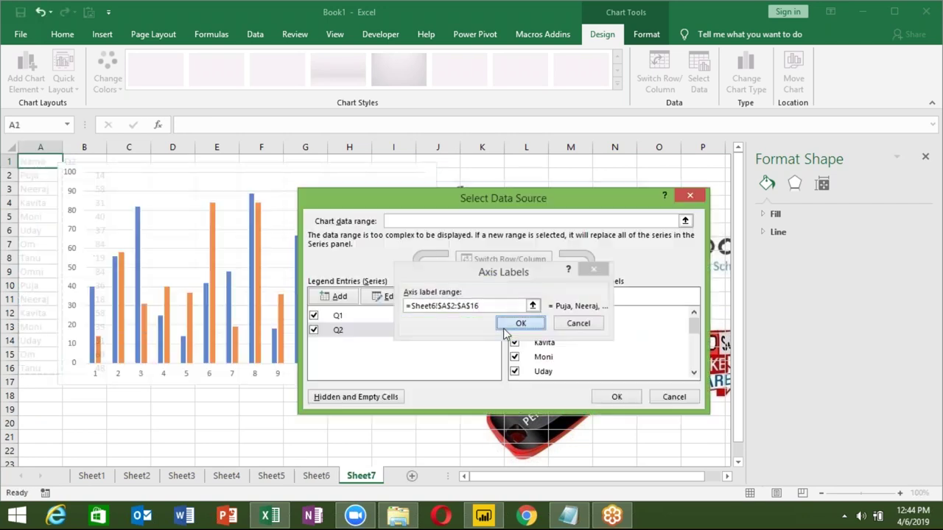
left_click(572, 323)
left_click(608, 397)
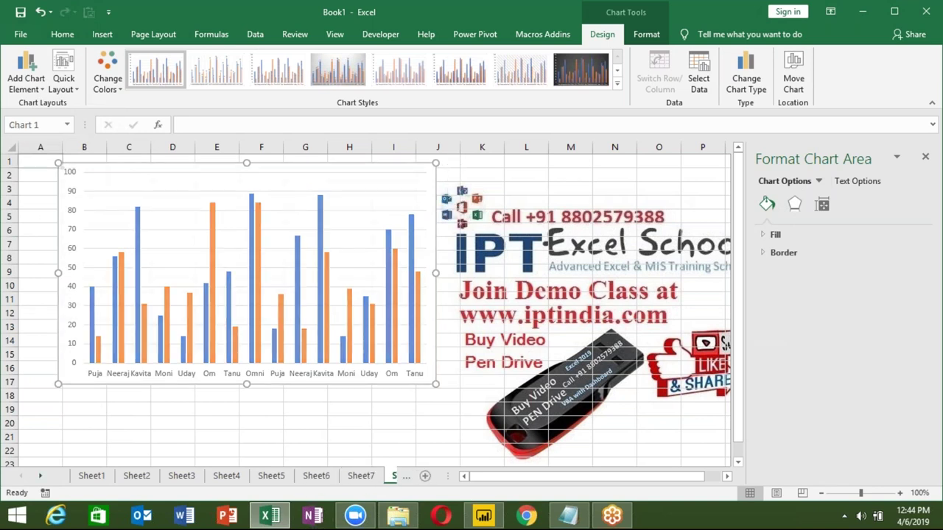
key("Delete")
Step: Create a workbook from the Agile Gantt chart template under File > New
left_click(24, 38)
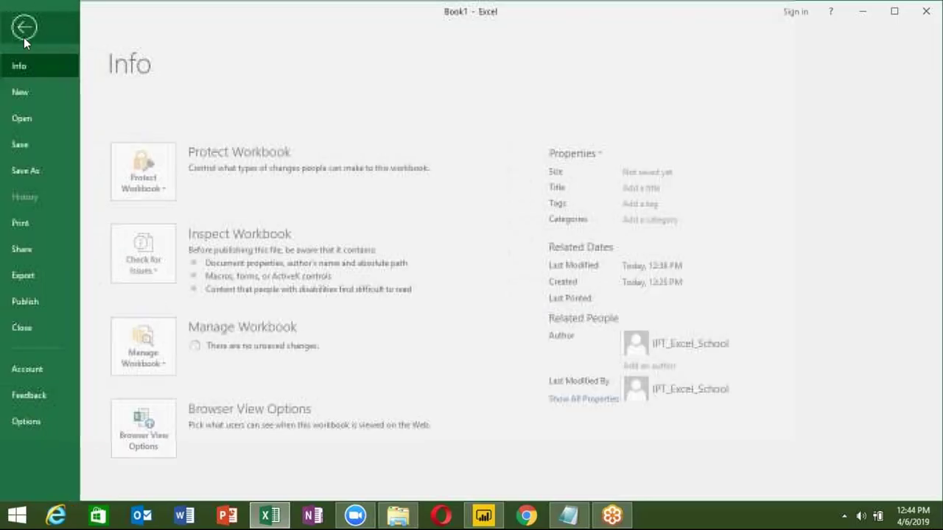
left_click(46, 99)
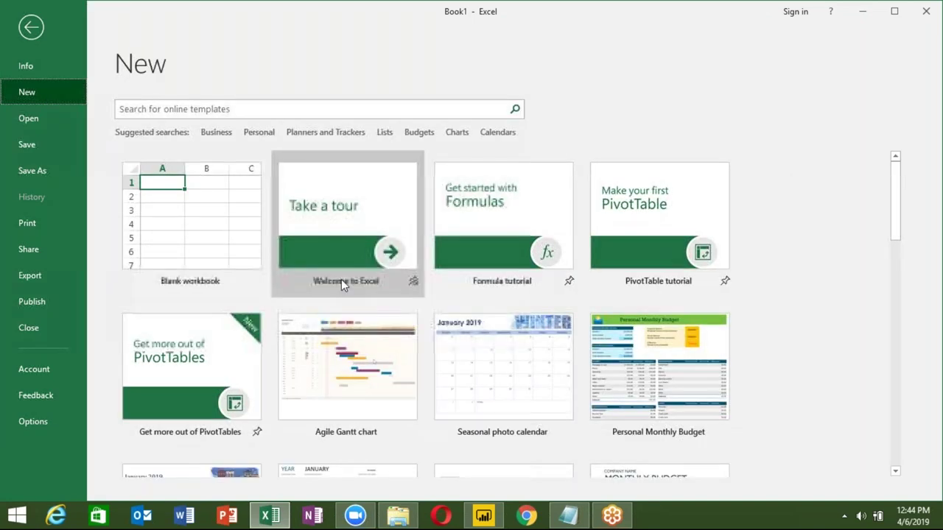
scroll(341, 279, "down", 1)
left_click(366, 344)
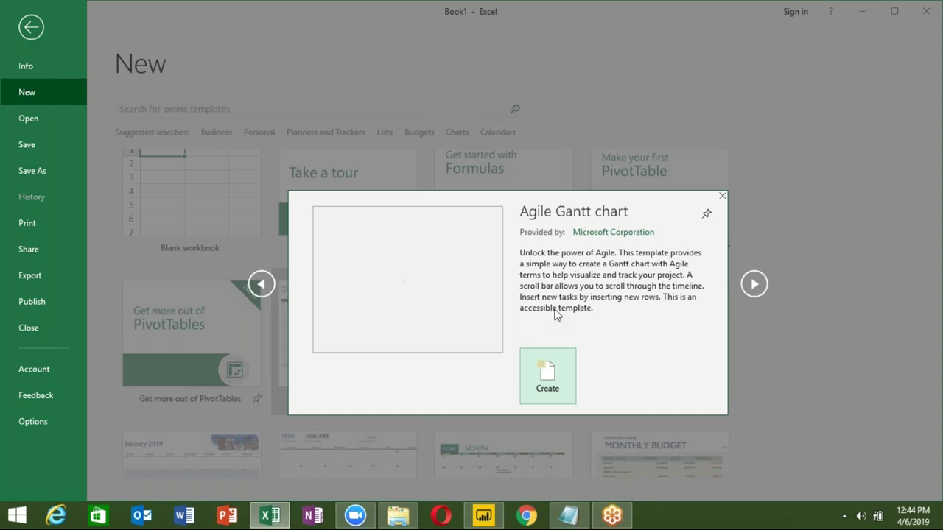
left_click(553, 357)
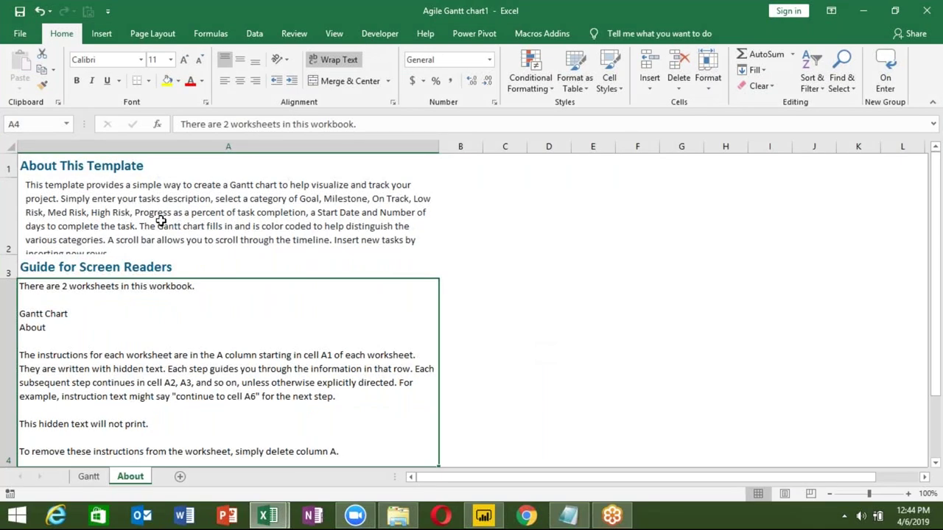
Step: Open the template's Gantt sheet and scroll through its task timeline
left_click(88, 476)
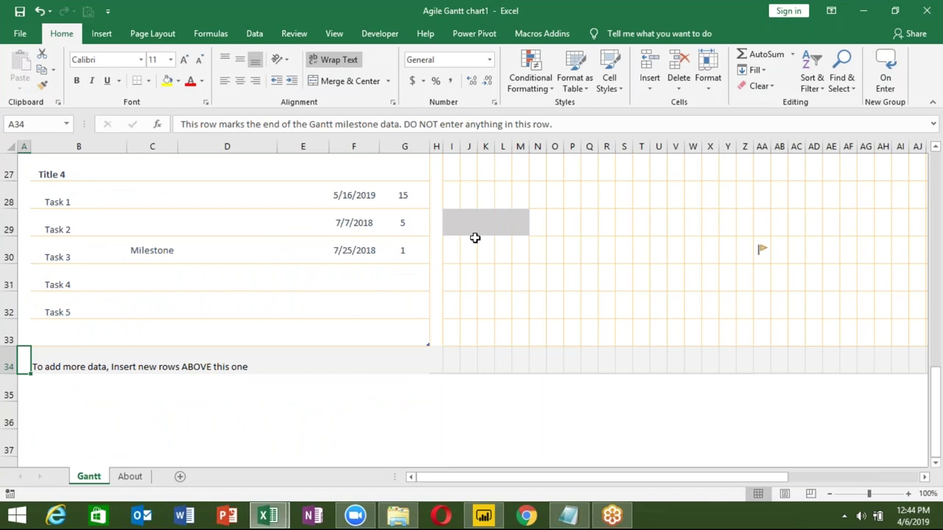
scroll(505, 237, "up", 4)
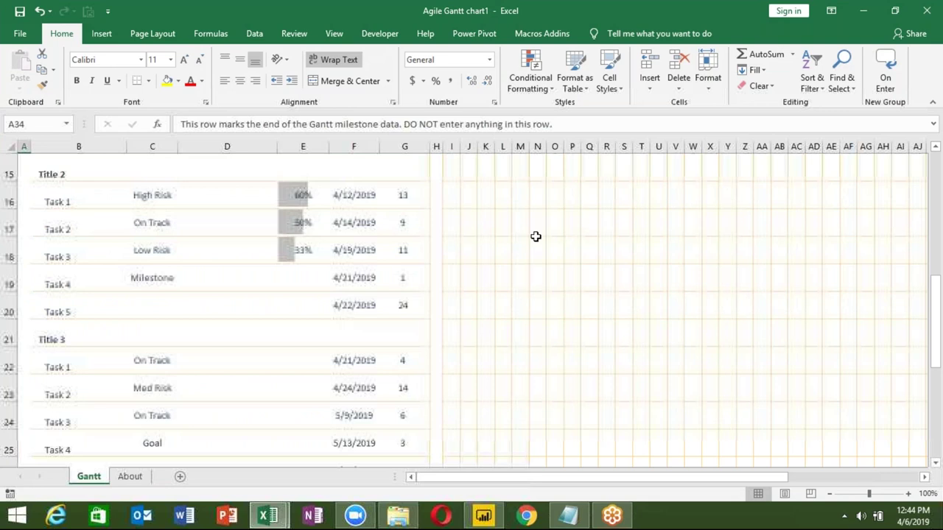
scroll(536, 236, "up", 1, "ctrl")
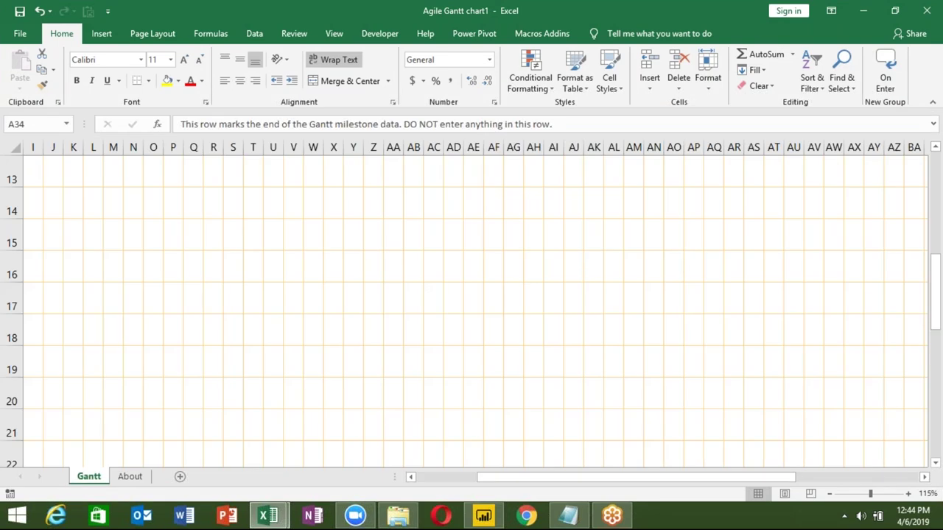
scroll(301, 245, "down", 2, "ctrl")
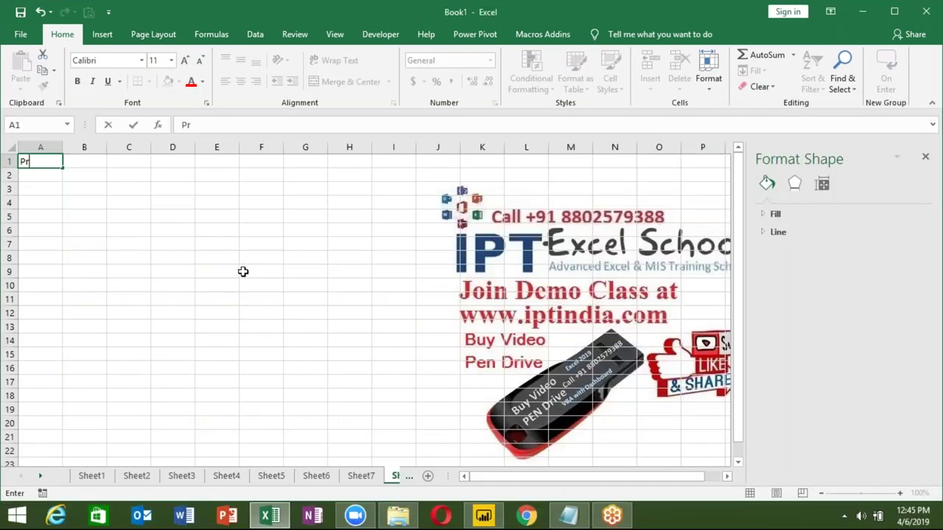
Step: Enter the headers Project, Start and Days in A1:C1
type("oject")
key("Tab")
type("Start")
key("Tab")
type("Days")
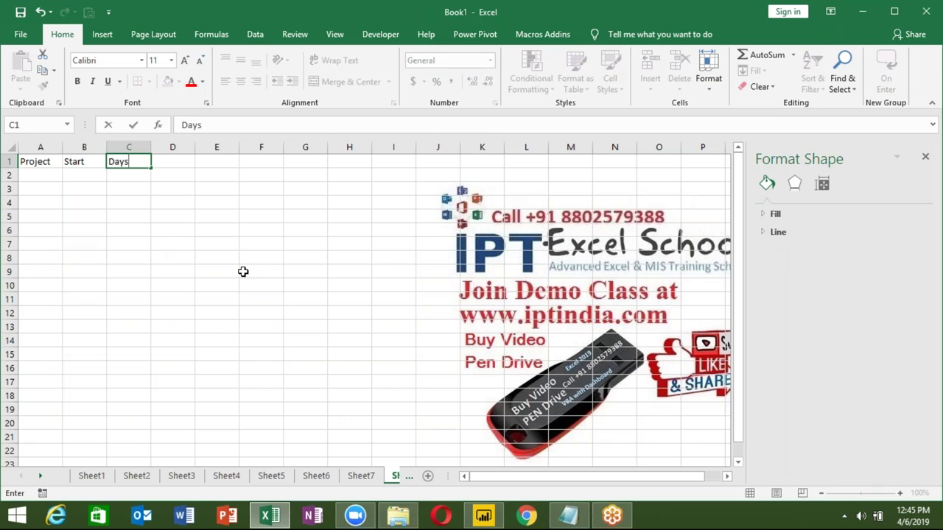
key("Return")
Step: Add rows P-1 (3/1, 4 days) and P2 (3/3, 6 days)
type("P-1")
key("Tab")
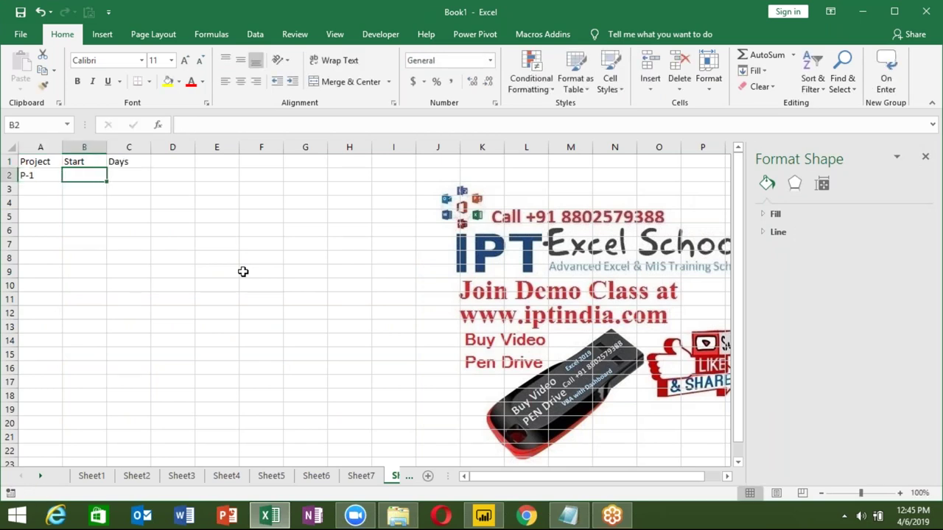
type("3/1")
key("Tab")
type("4")
key("Return")
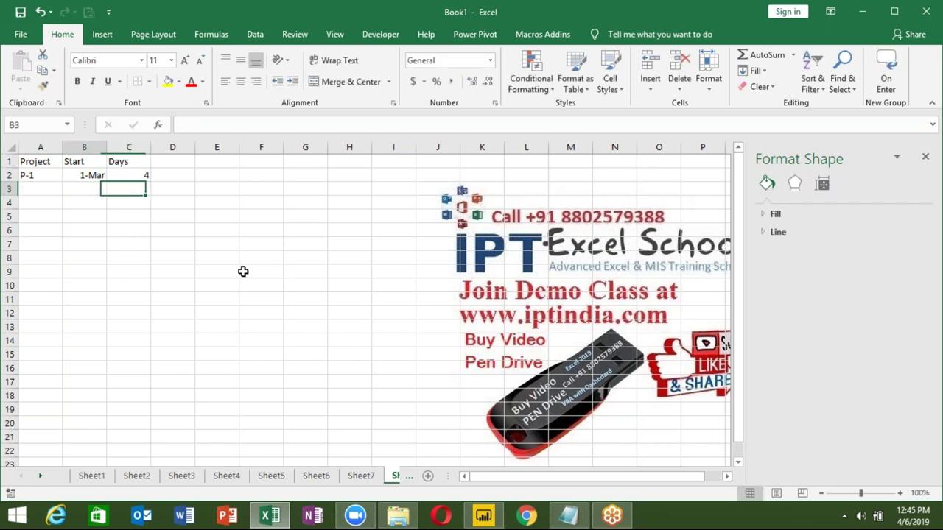
type("P2")
key("Tab")
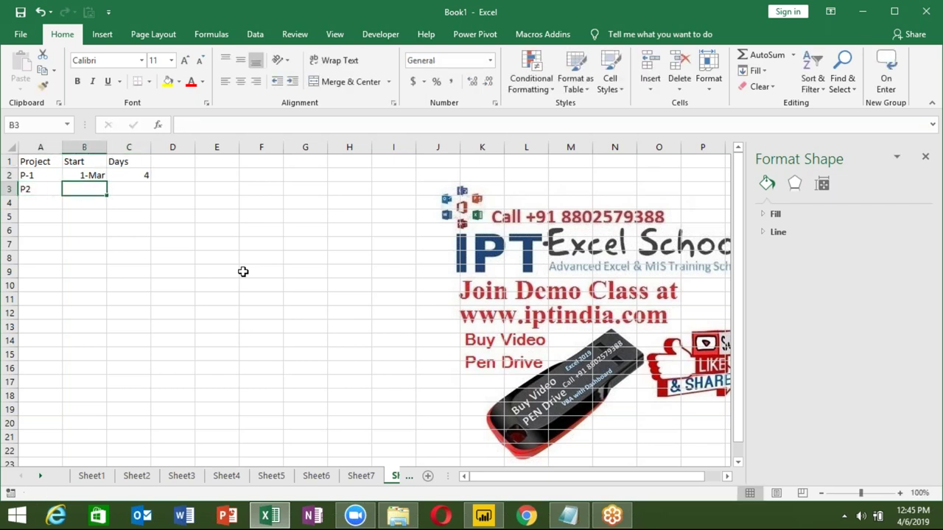
type("3/3")
key("Tab")
type("6")
key("Return")
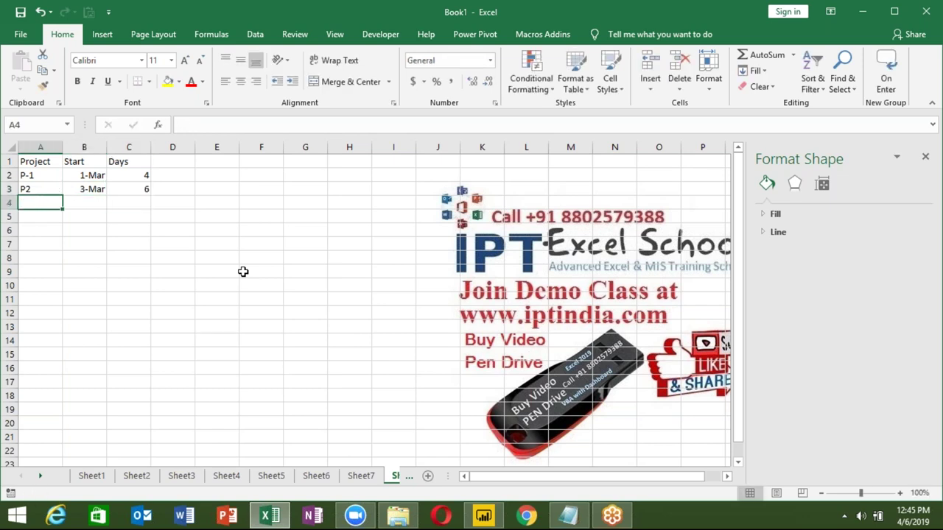
Step: Fill the project names down column A from P-1 to P-11
key("Up")
key("Up")
key("Up")
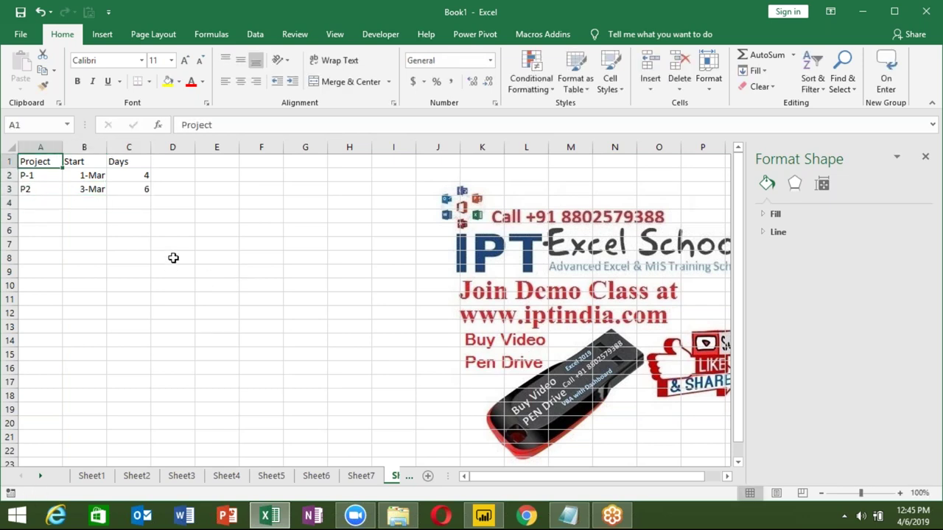
left_click(56, 178)
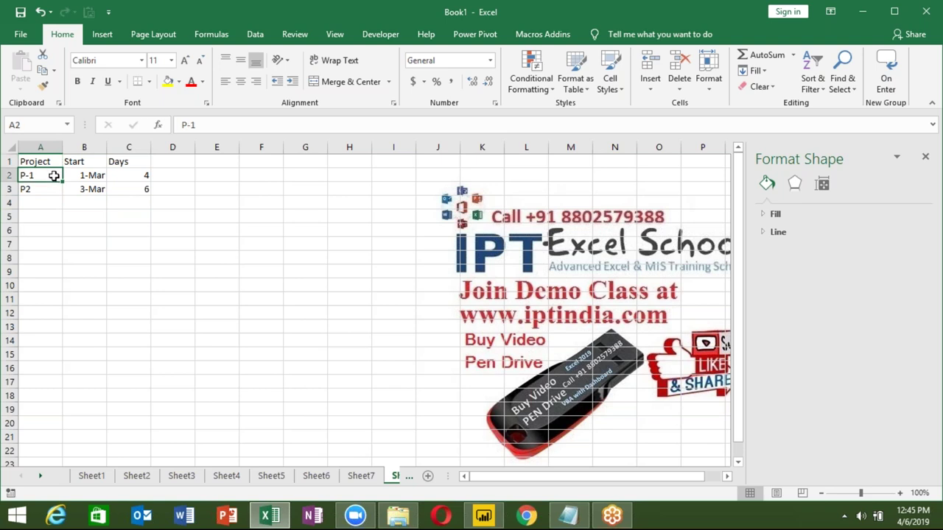
left_click_drag(63, 182, 58, 313)
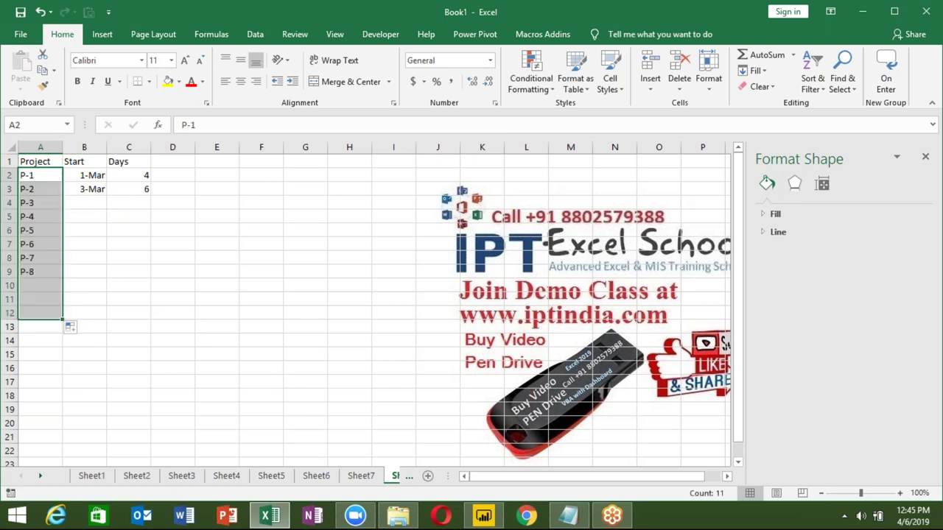
Step: Enter Days values 5, 6, 8, 9, 4 starting at C4
left_click(143, 206)
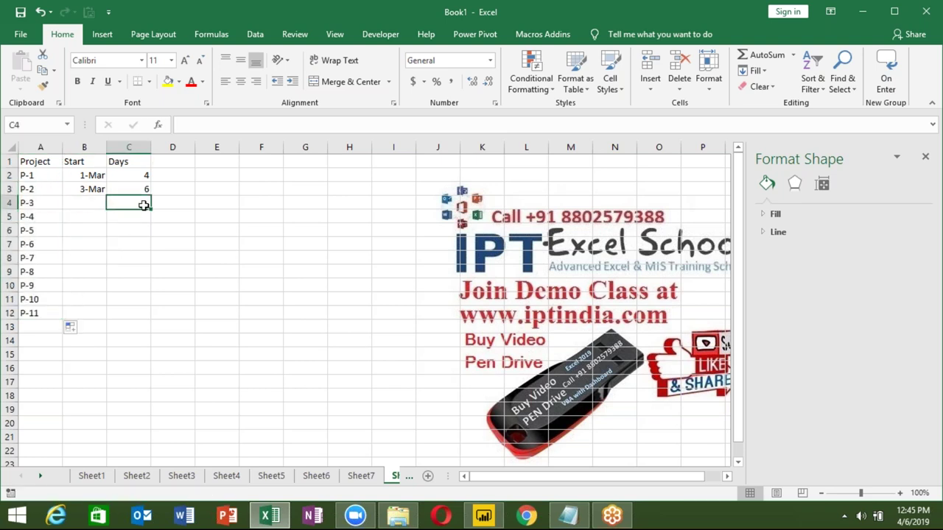
type("=r")
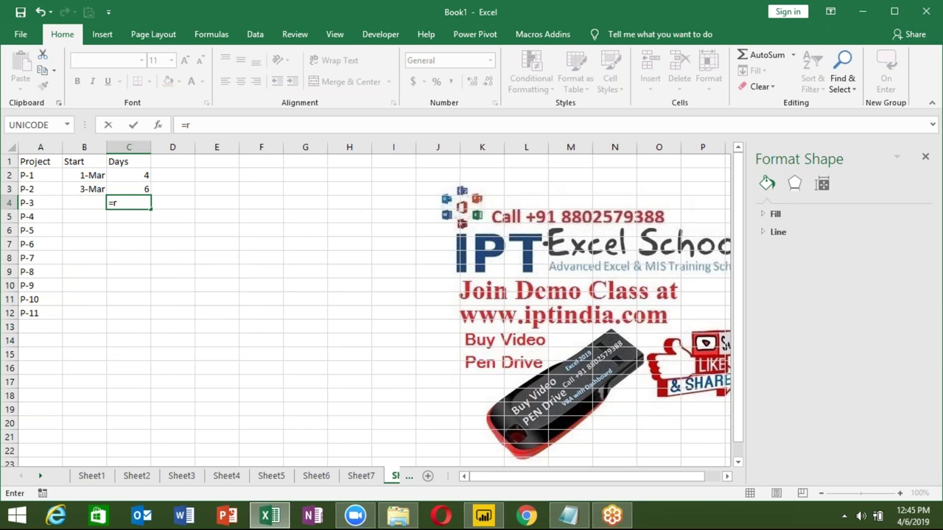
key("Escape")
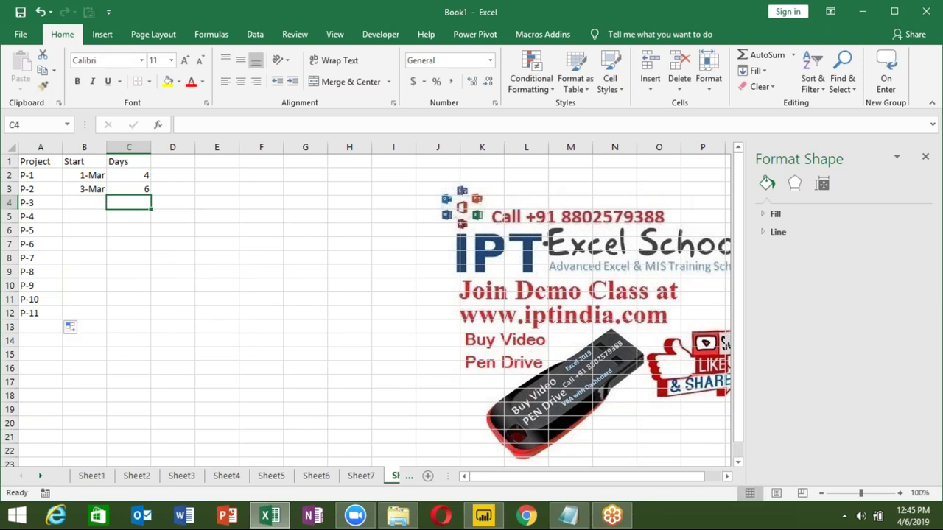
type("5 6 8 9 4")
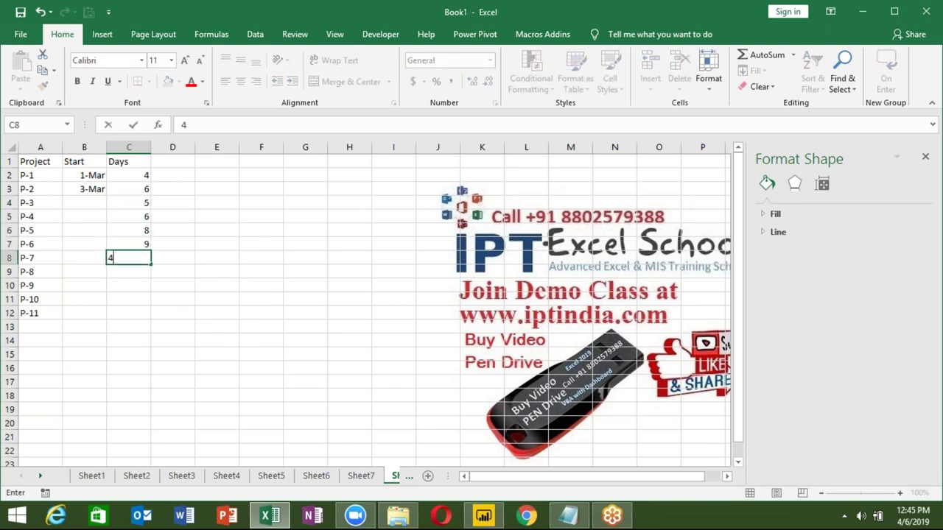
Step: Fill in the remaining Days values: 4, 10, 7, 5 and 6
key("Return")
type("10")
key("Return")
type("7")
key("Return")
type("5")
key("Return")
type("6")
key("Return")
Step: Enter the start-date formula =B3+C2 in B4
key("Up")
key("ctrl+Up")
key("Down")
key("Down")
key("Down")
key("Left")
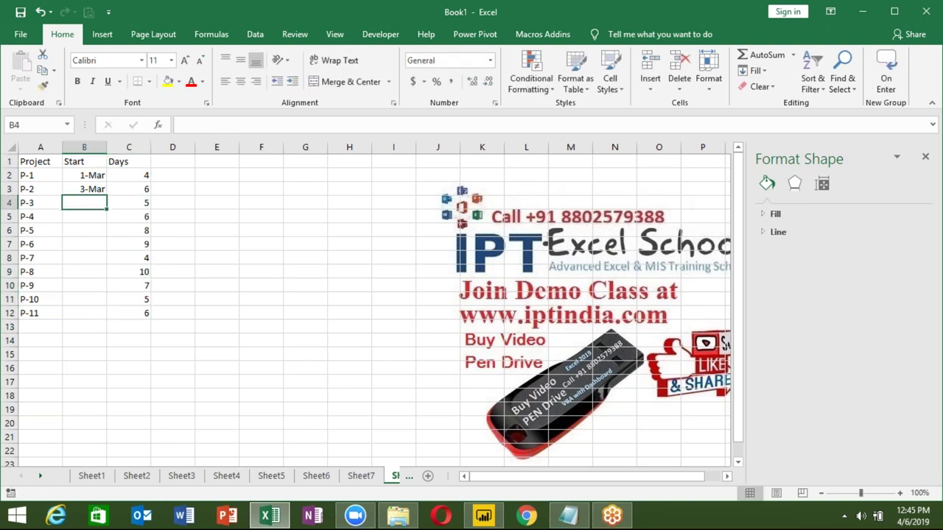
type("=")
key("Up")
type("+")
key("Right")
key("Up")
key("Up")
key("ctrl+Return")
Step: Fill the B4 start-date formula down through B12 with Ctrl+D
key("shift+Down")
key("shift+Down")
key("shift+Down")
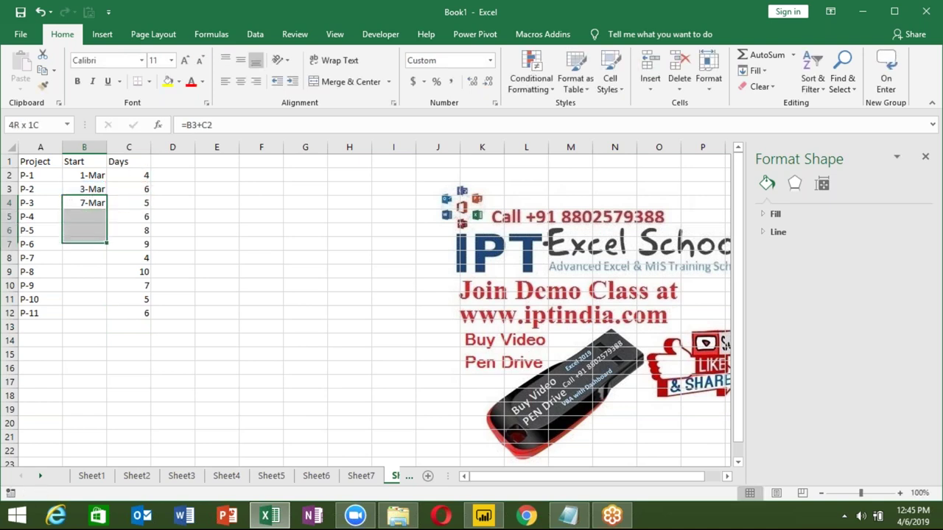
key("shift+Down")
key("shift+Down")
key("shift+Down")
key("shift+Down")
key("shift+Down")
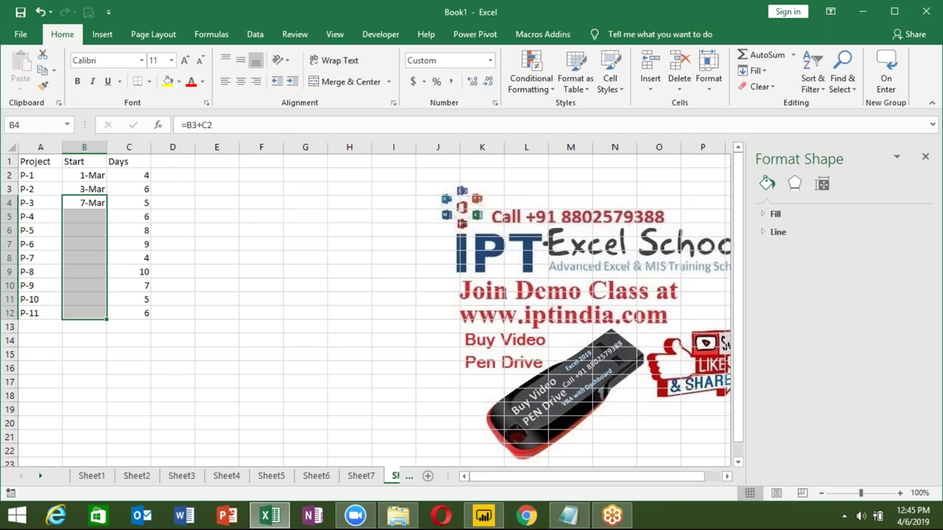
key("ctrl+d")
key("Down")
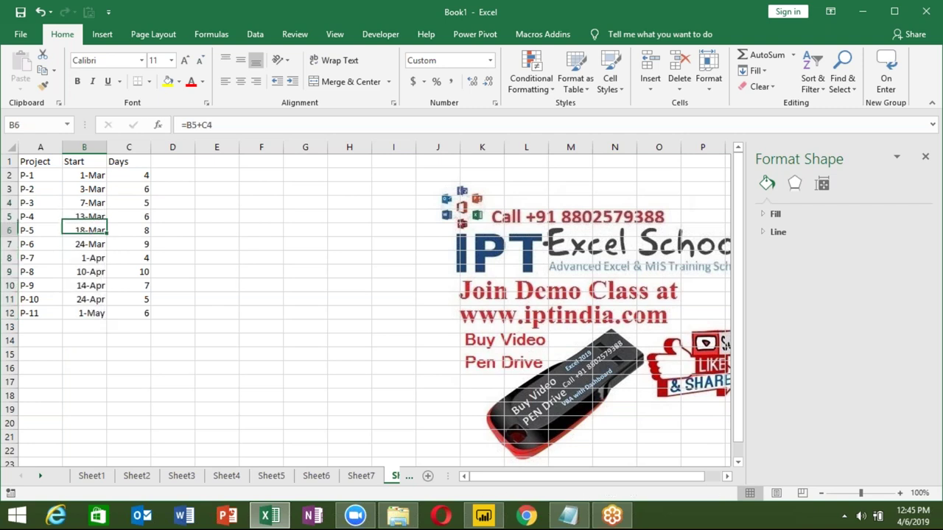
Step: Change the Days values in C10 and C11 to 3
key("Right")
key("ctrl+Down")
key("Up")
type("3")
key("Return")
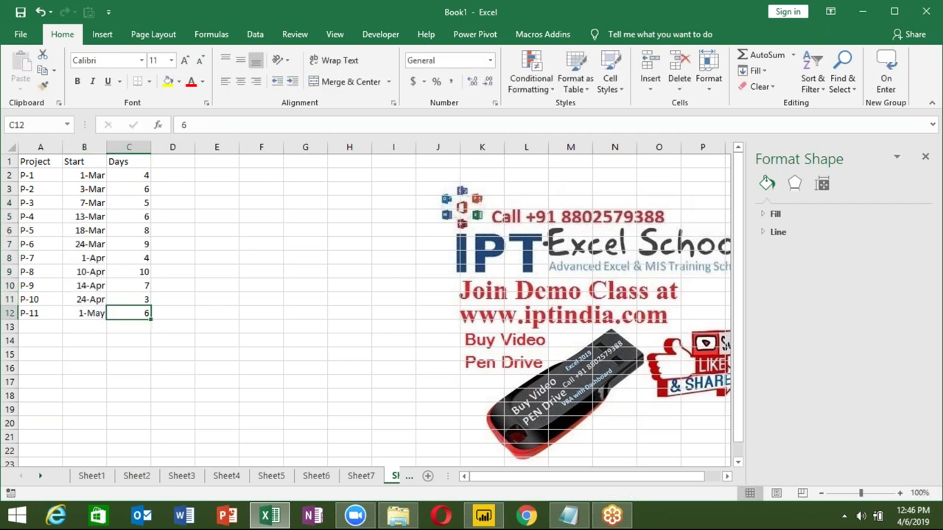
key("Up")
key("Up")
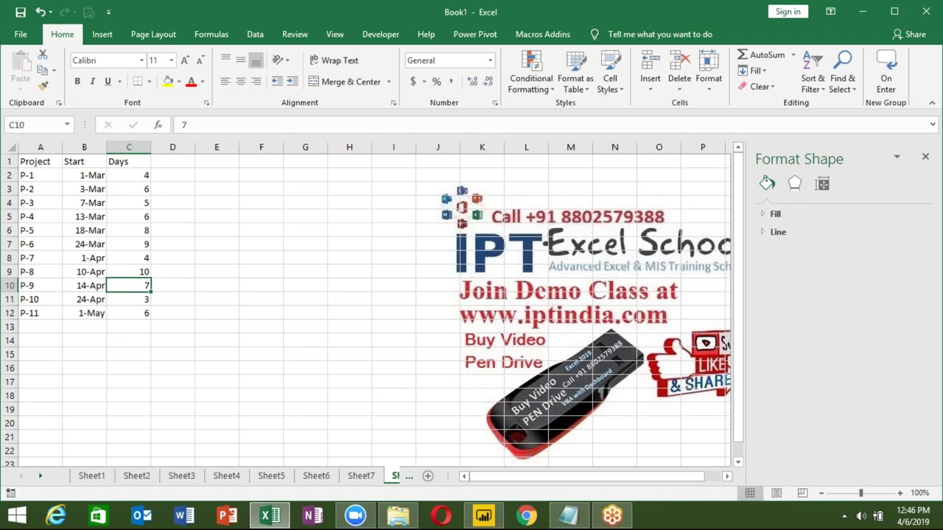
type("3")
key("Return")
key("Up")
Step: Apply General format to the start dates in B2:B12, showing serial numbers
key("ctrl+Up")
key("Left")
key("Left")
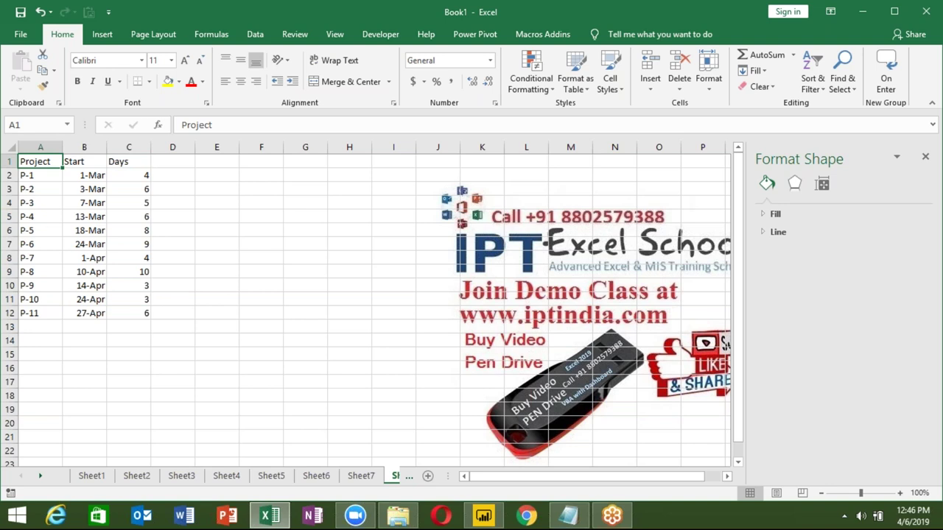
key("Right")
key("Down")
key("ctrl+shift+Down")
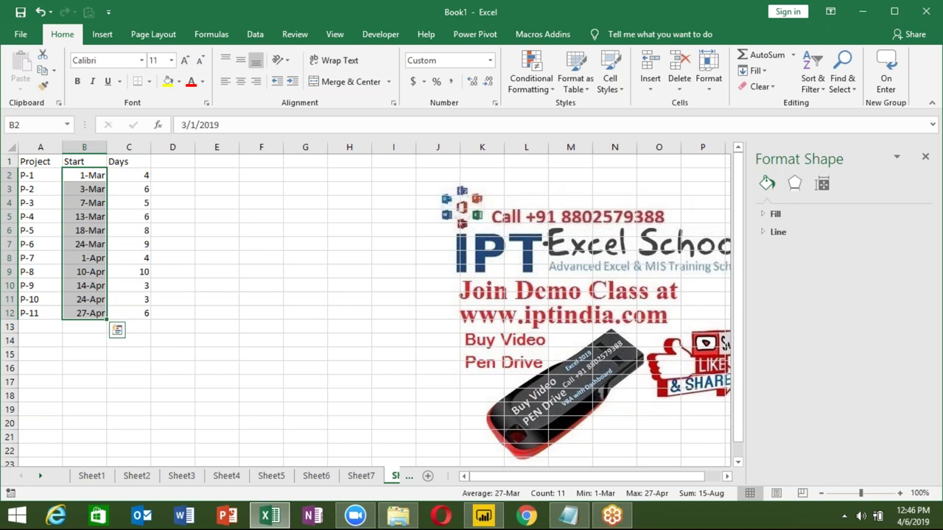
key("ctrl+shift+asciitilde")
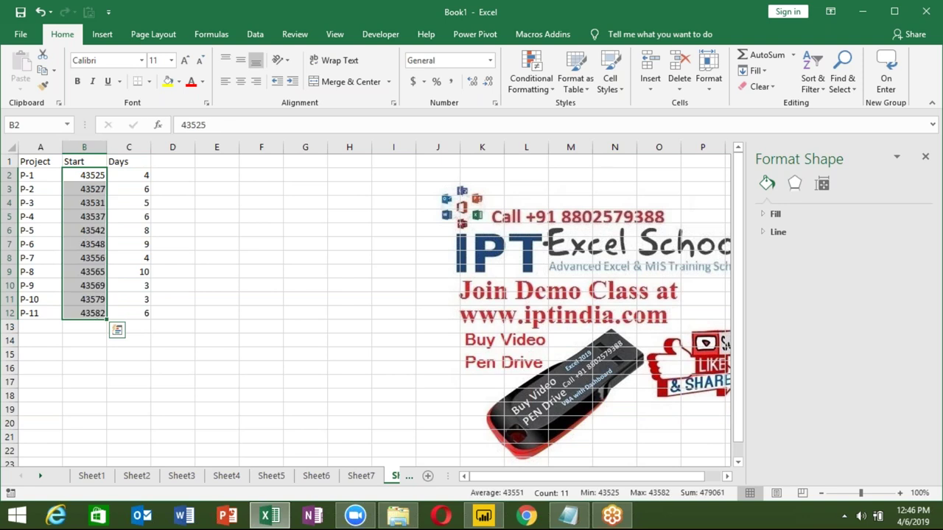
key("shift+Up")
key("shift+Up")
key("shift+Up")
key("shift+Up")
key("shift+Up")
key("shift+Up")
key("shift+Up")
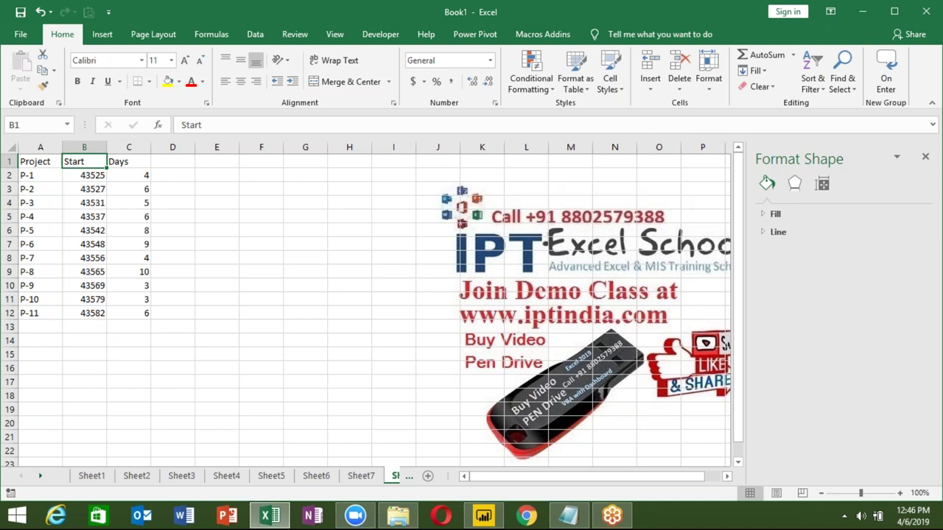
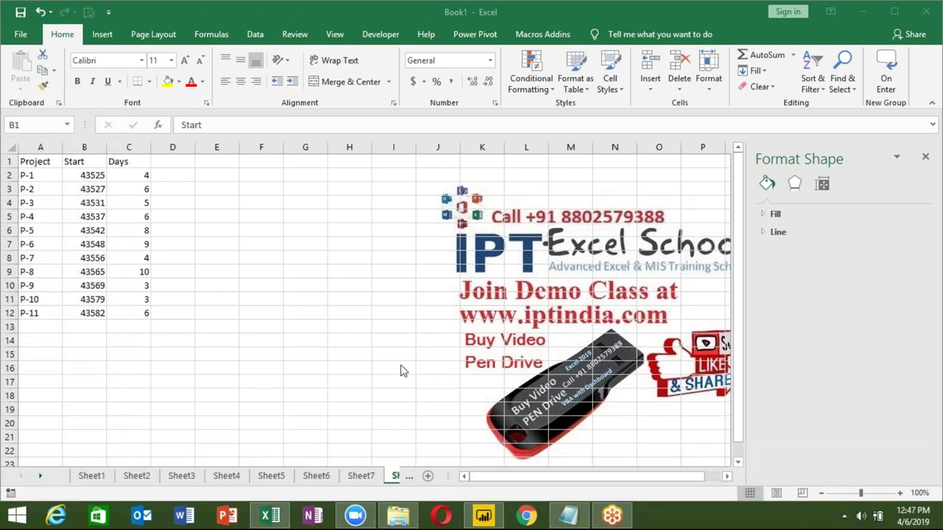
Step: Select A1:C12 and insert a 2-D clustered bar chart of Project, Start and Days
left_click(85, 175)
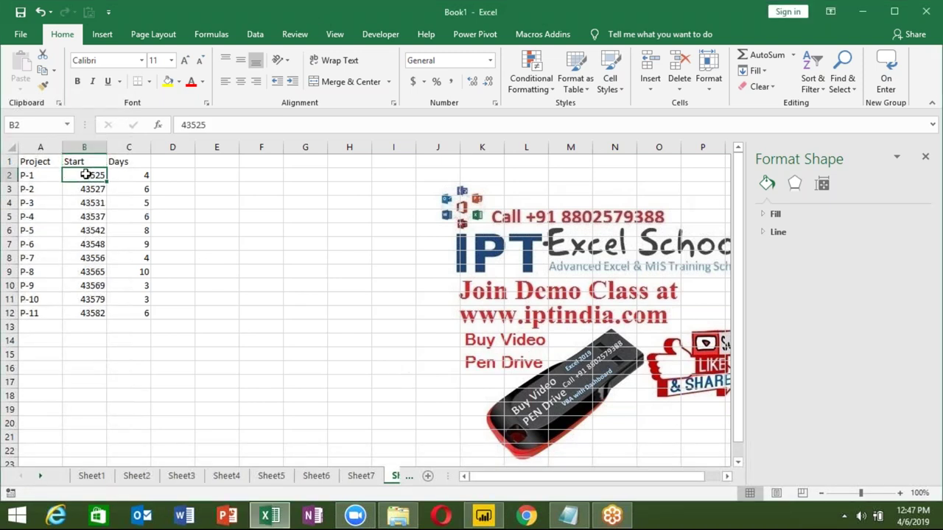
mouse_move(44, 163)
left_mouse_down()
mouse_move(129, 241)
mouse_move(130, 315)
left_mouse_up()
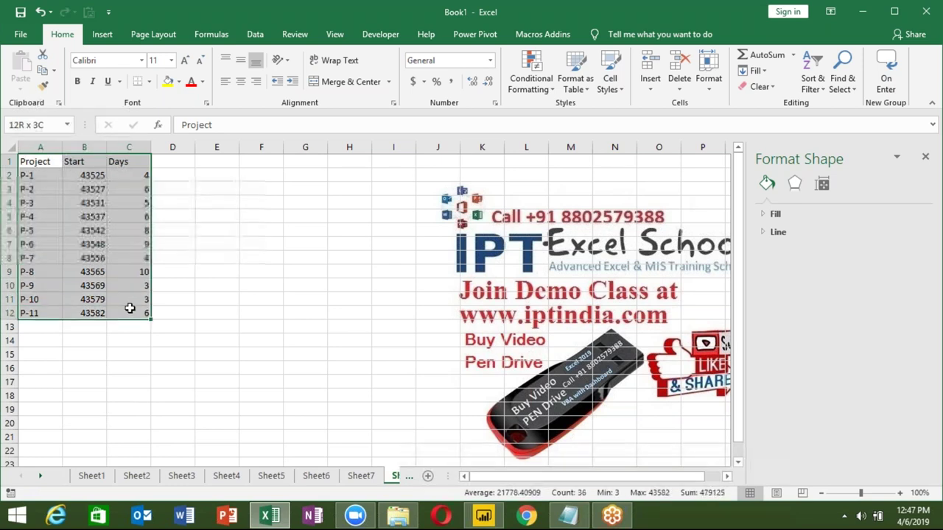
left_click(116, 36)
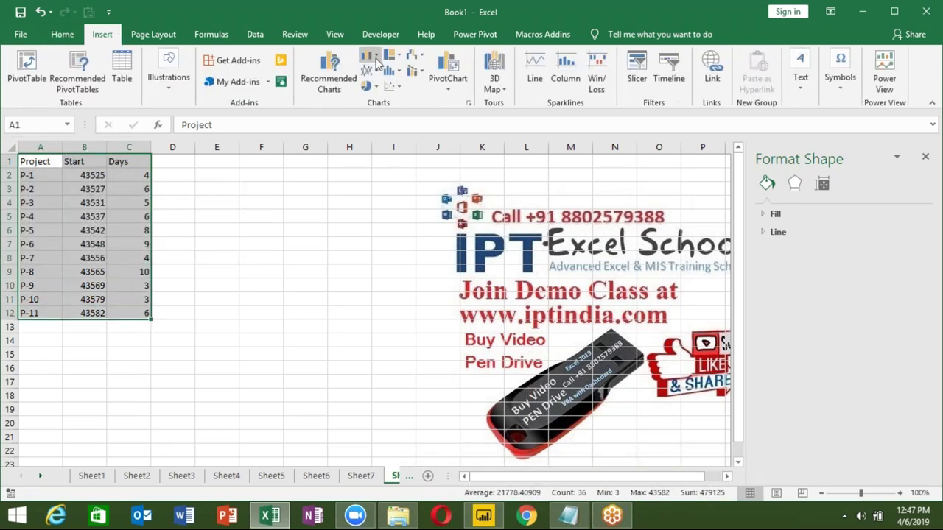
left_click(376, 57)
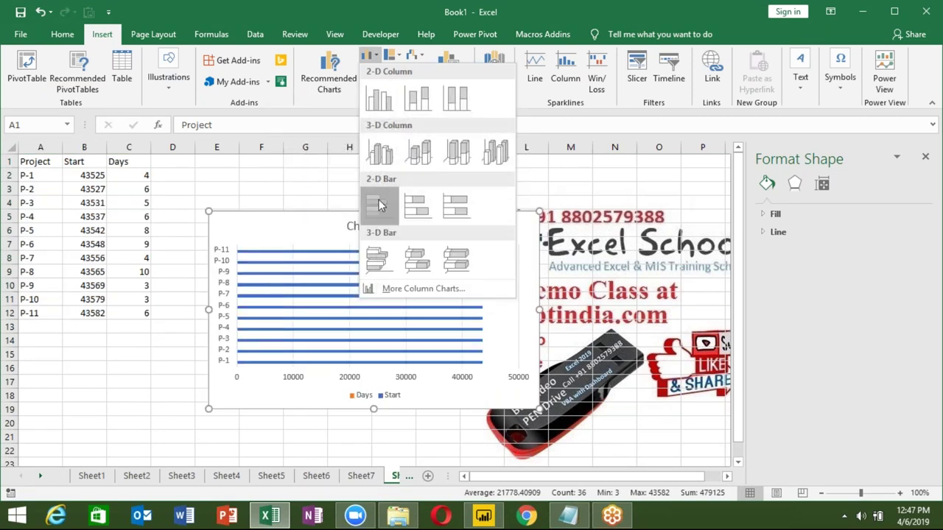
left_click(377, 205)
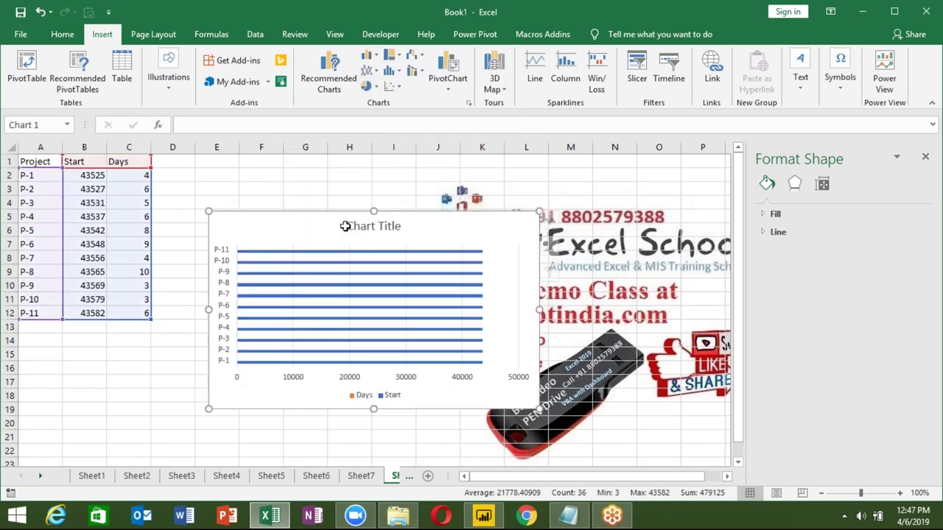
Step: Move the bar chart up-left, enlarge it, and open Format Axis for the horizontal value axis
left_click_drag(257, 216, 210, 159)
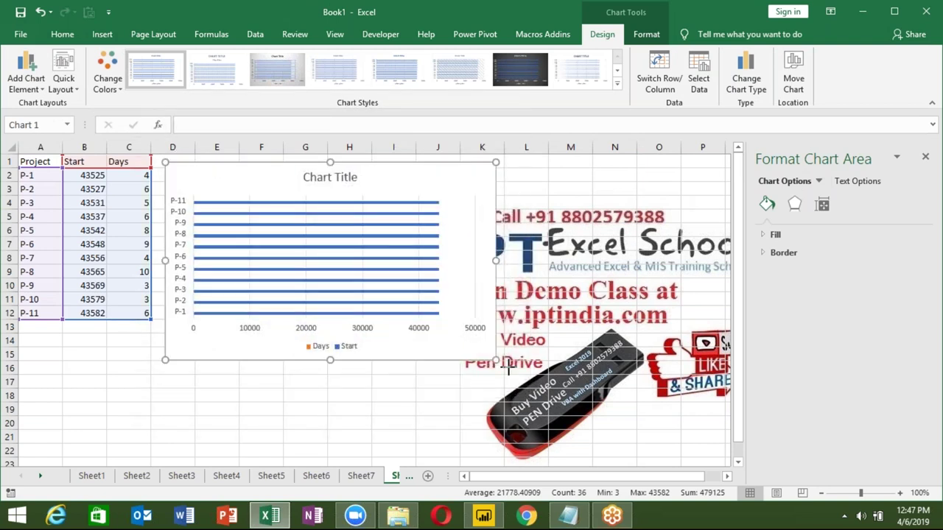
left_click_drag(495, 360, 681, 433)
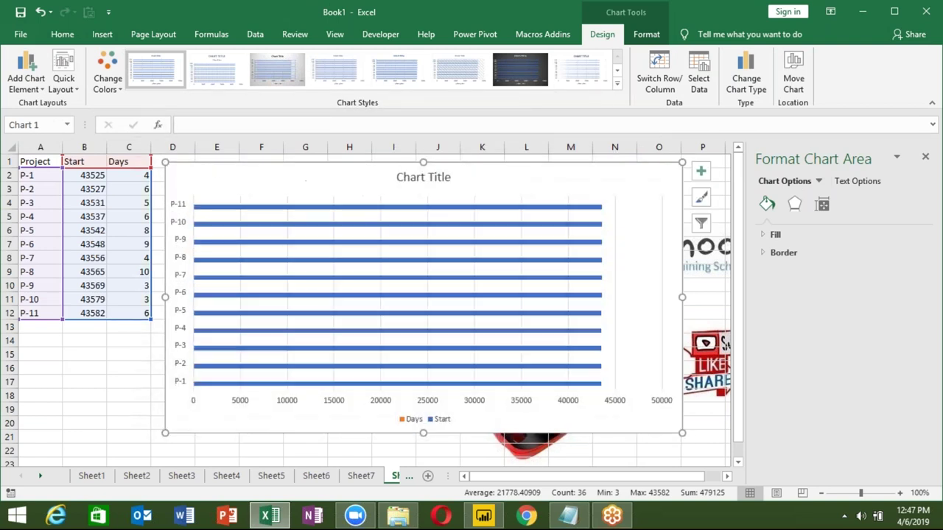
left_click(297, 402)
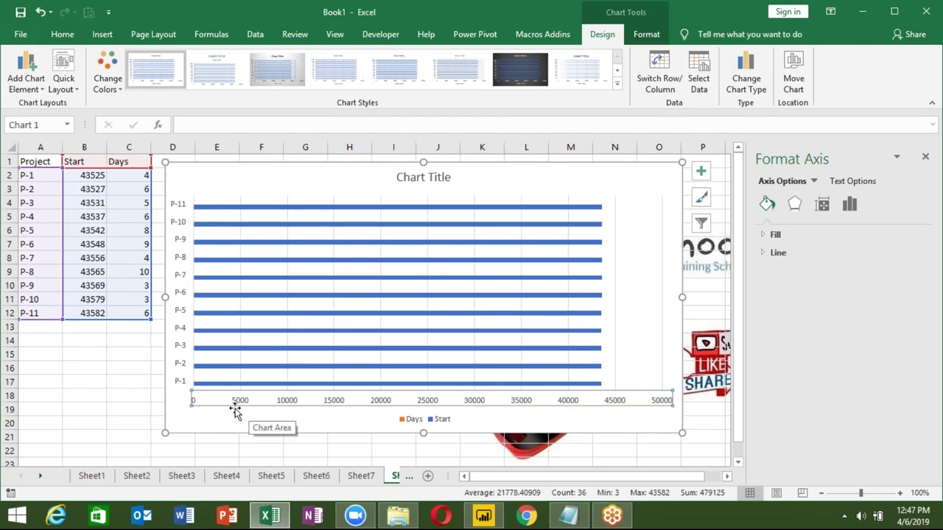
right_click(240, 402)
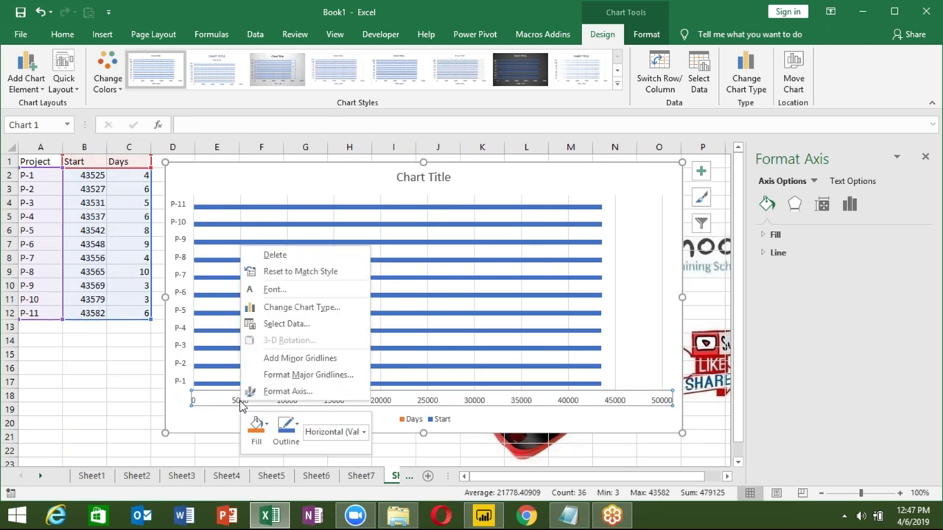
left_click(254, 391)
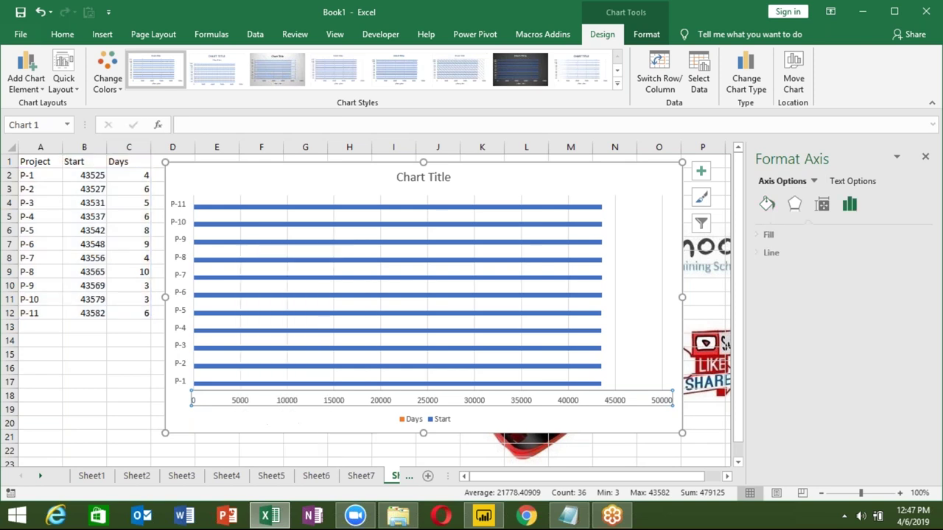
Step: Set the horizontal axis bounds to minimum 43525 and maximum 43592, with major unit 5
left_click(852, 266)
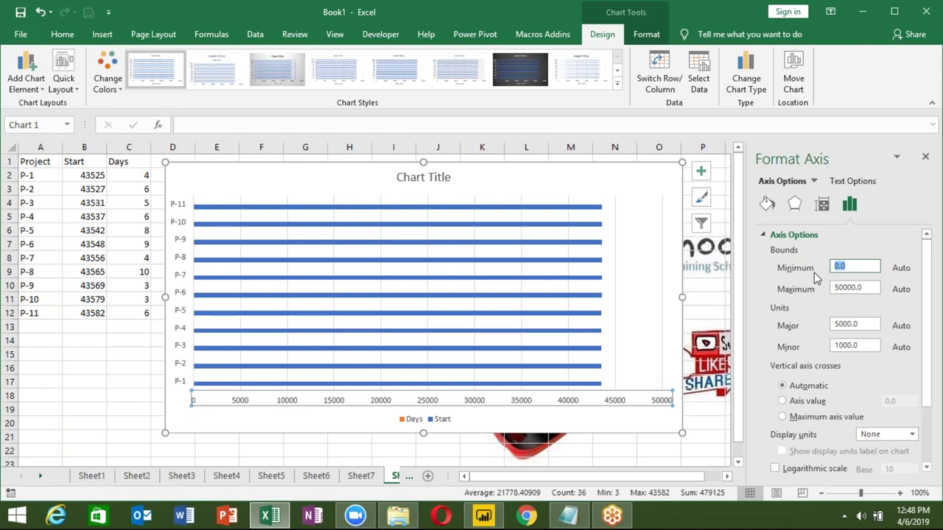
type("43525")
key("Return")
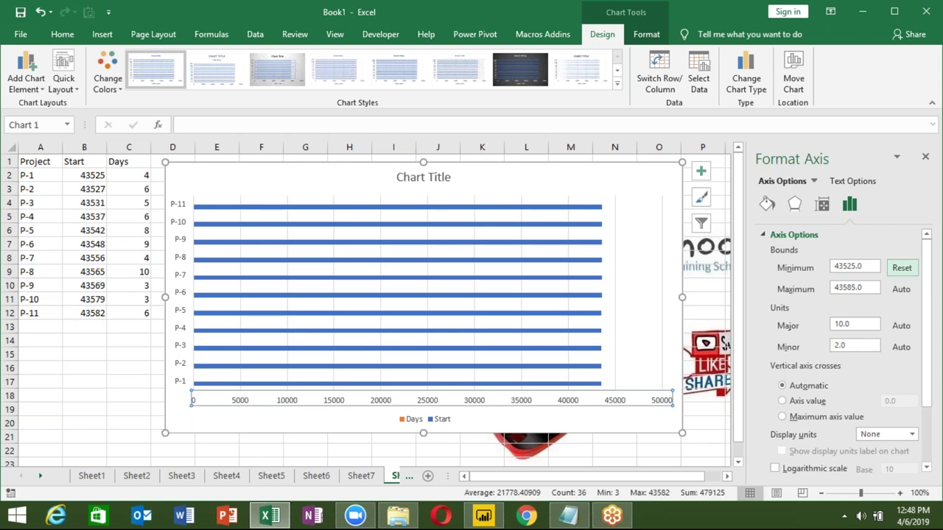
key("Tab")
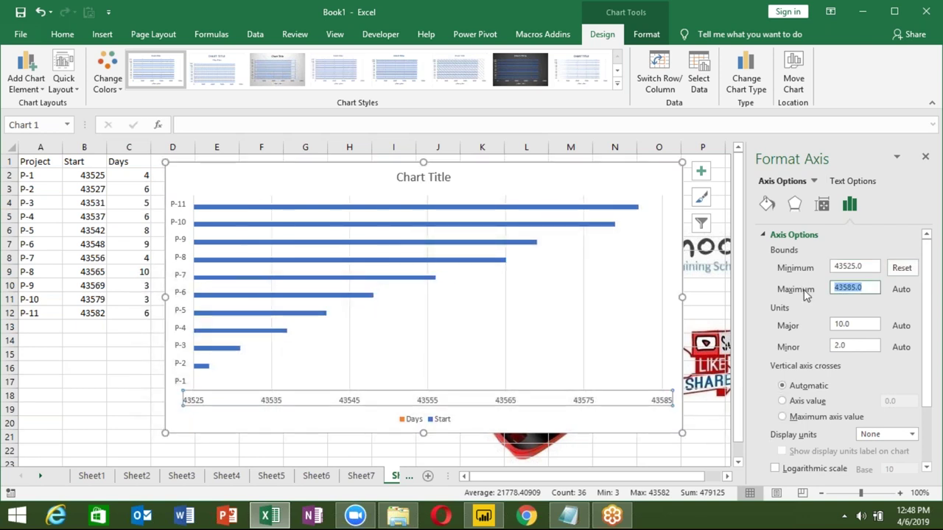
type("43592")
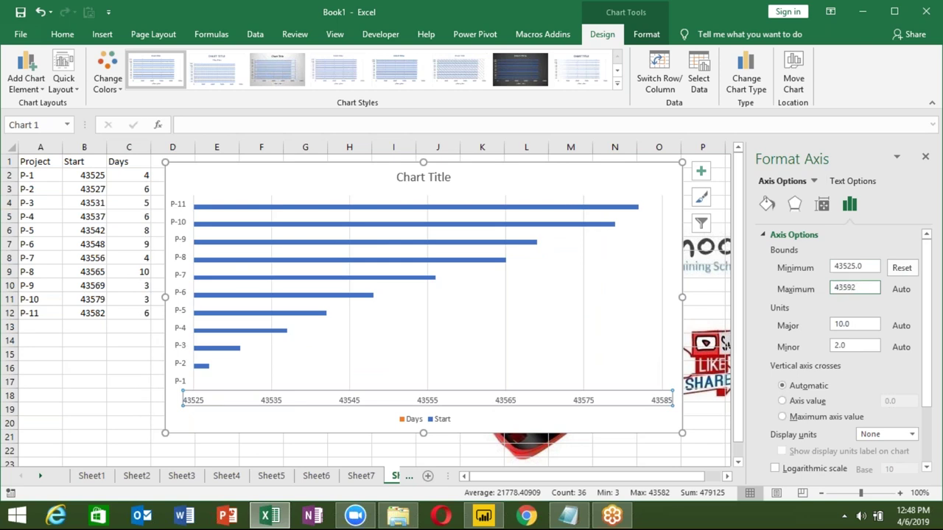
key("Return")
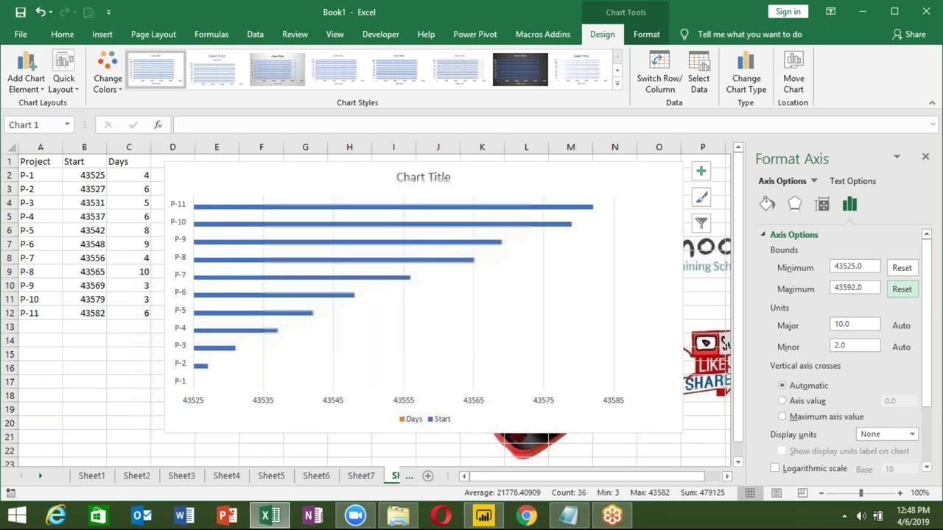
left_click_drag(855, 325, 831, 324)
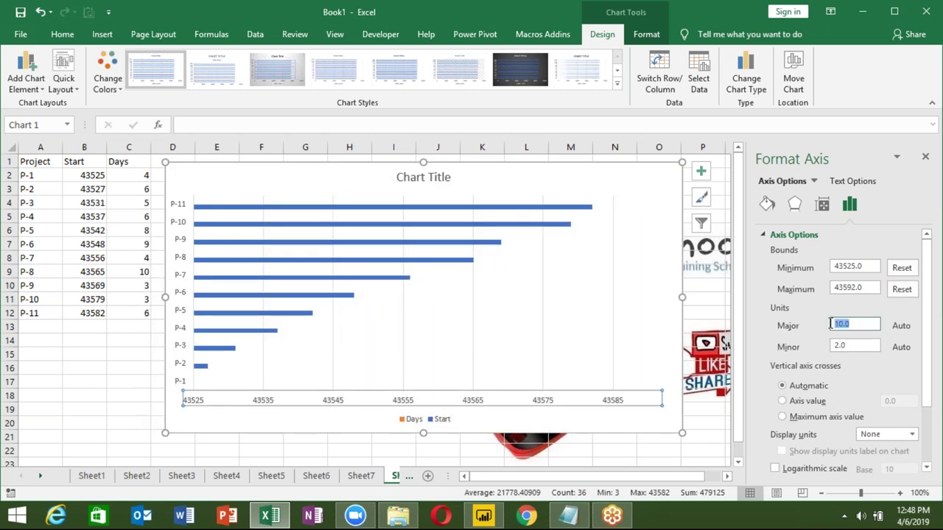
type("5")
key("Return")
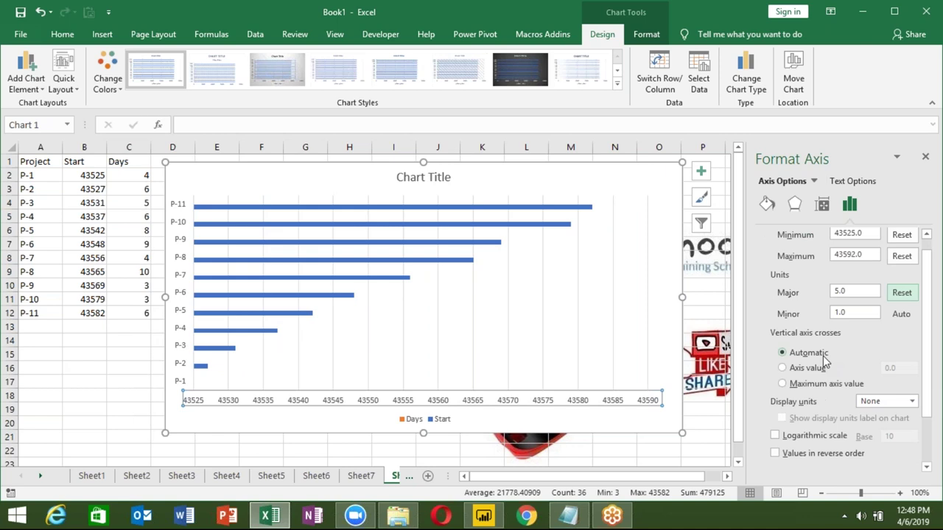
Step: Replace the General number format with custom code dd/mmm so axis labels read 01/Mar to 05/May
scroll(847, 361, "down", 3)
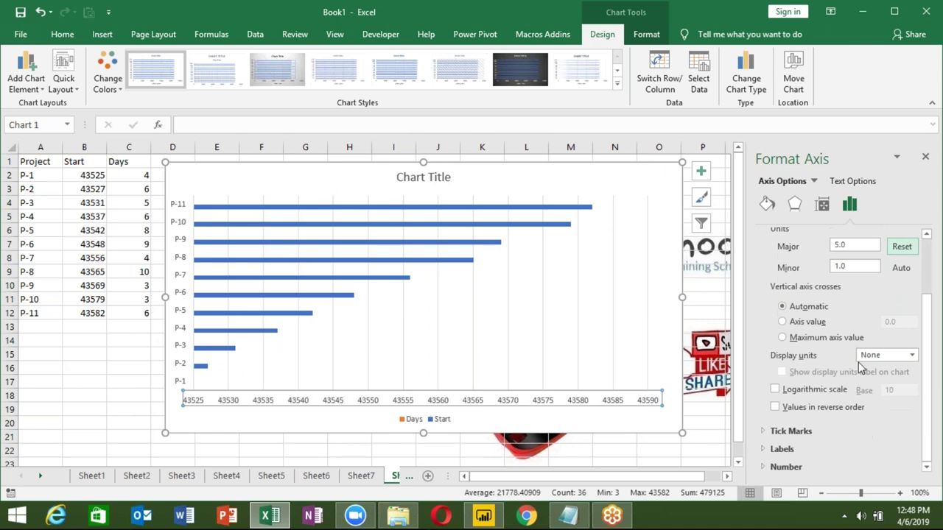
left_click(766, 468)
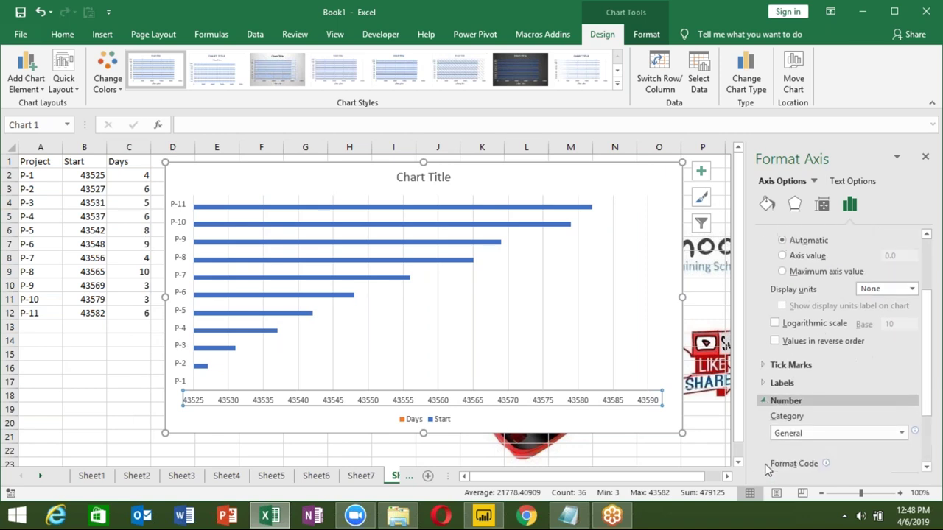
left_click_drag(847, 442, 725, 441)
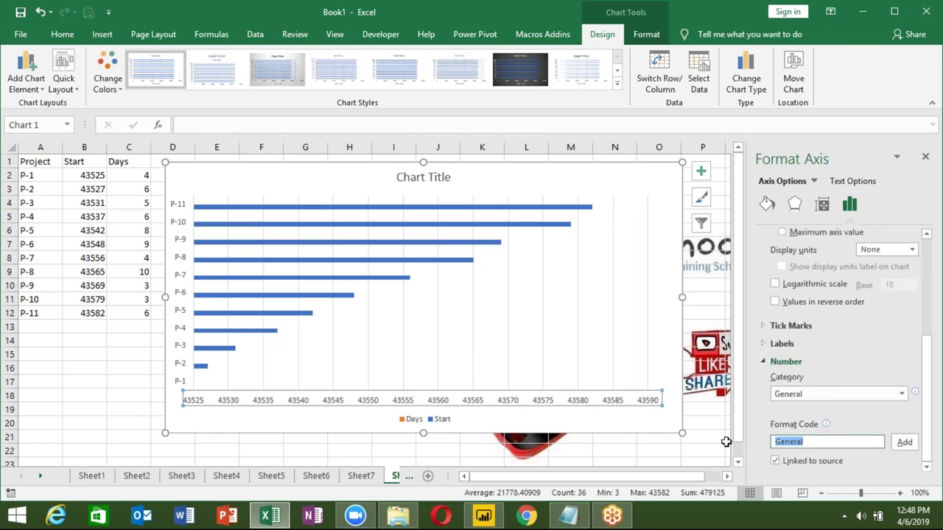
type("dd/")
type("mmm")
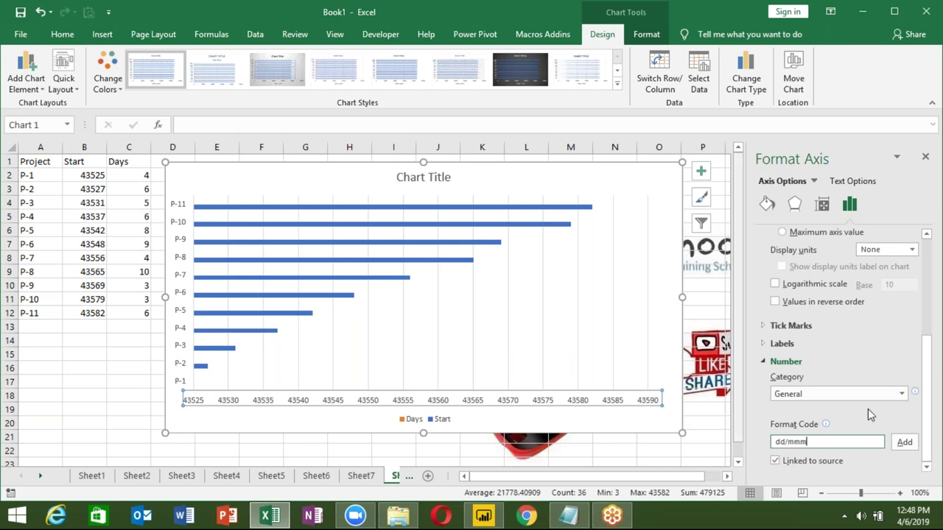
left_click(904, 442)
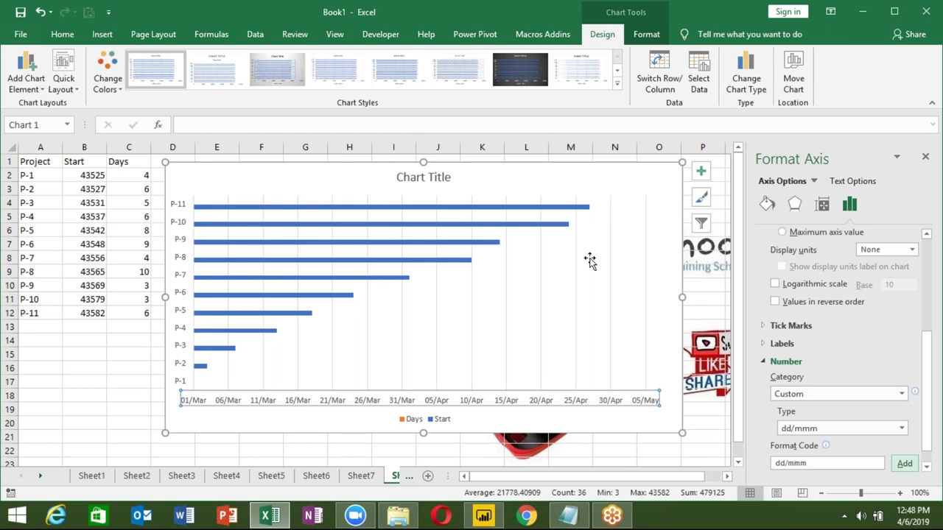
left_click(324, 216)
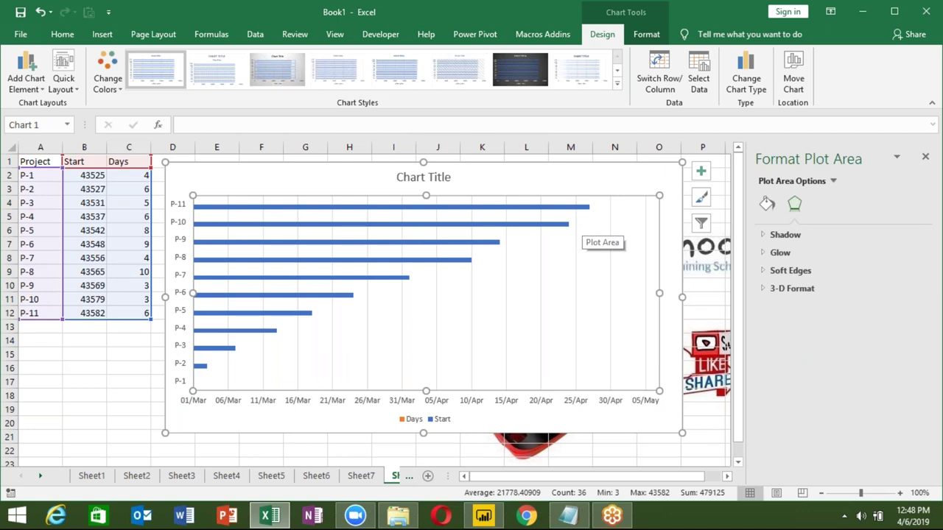
left_click(580, 207)
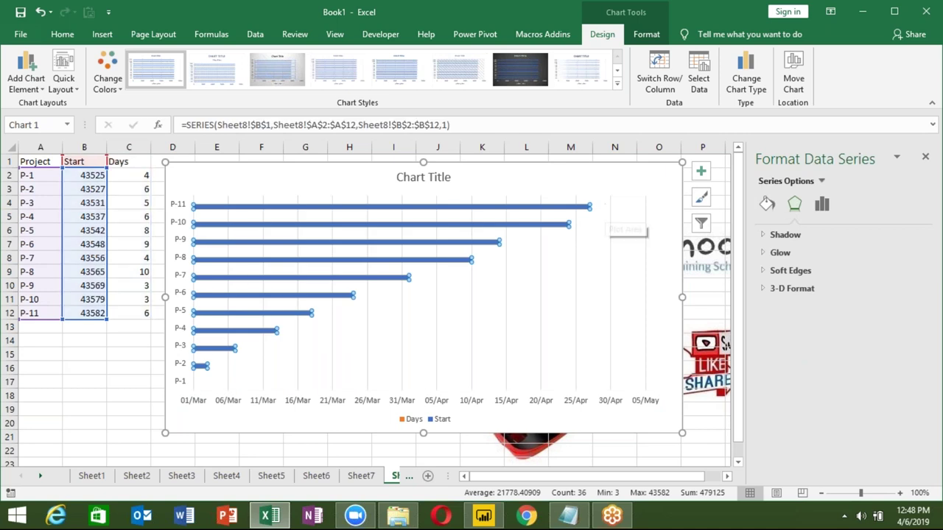
left_click(520, 225)
left_click(600, 214)
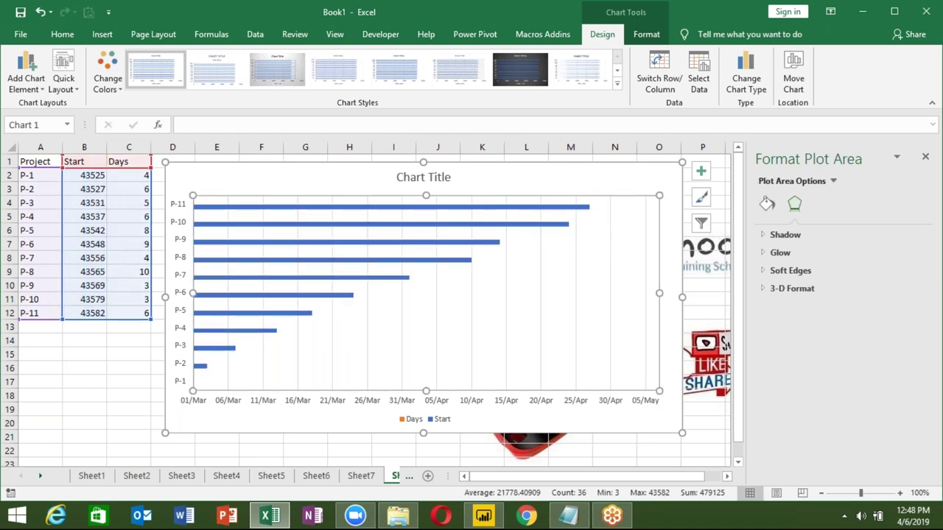
left_click(562, 229)
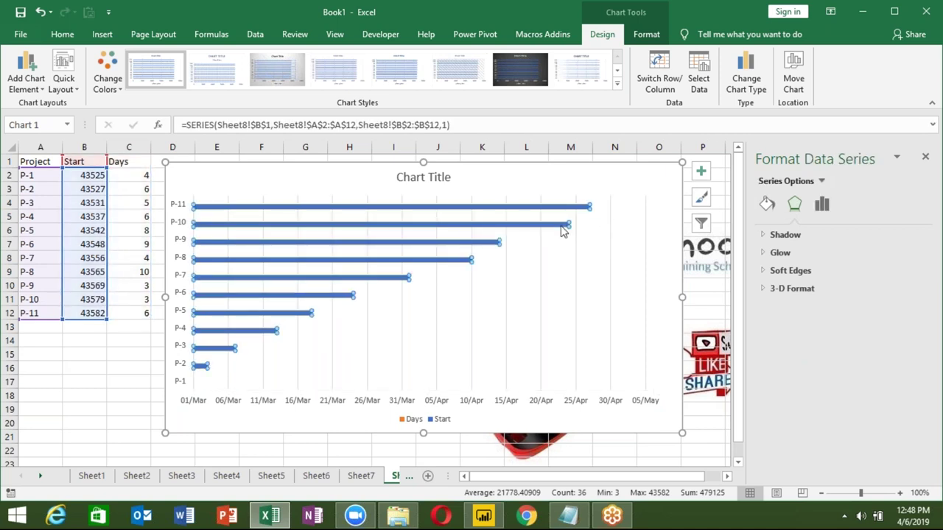
left_click(597, 210)
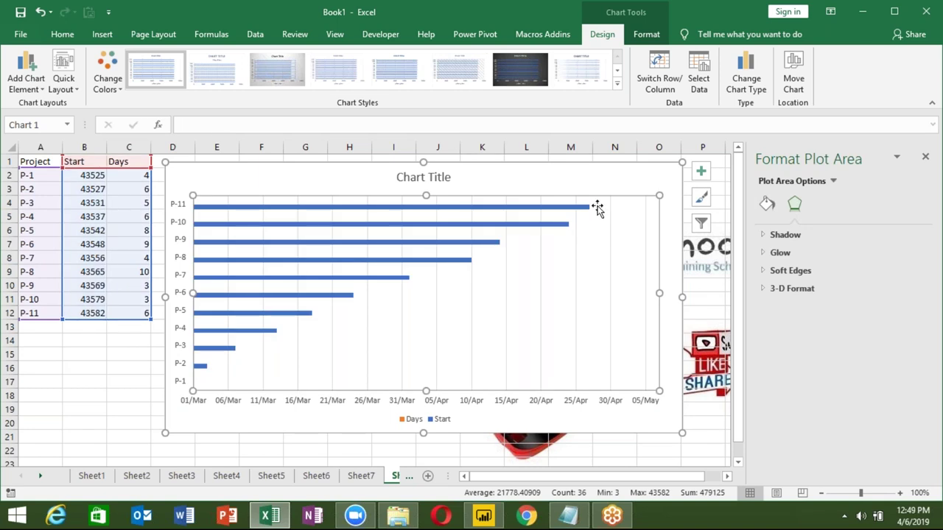
left_click(579, 207)
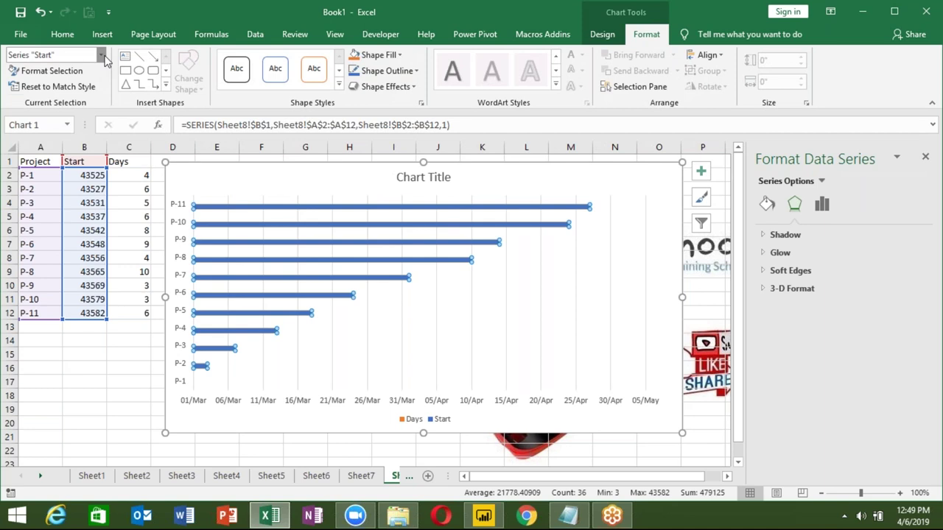
Step: Select the Days series from the chart elements list, nudging the chart slightly right
left_click(104, 58)
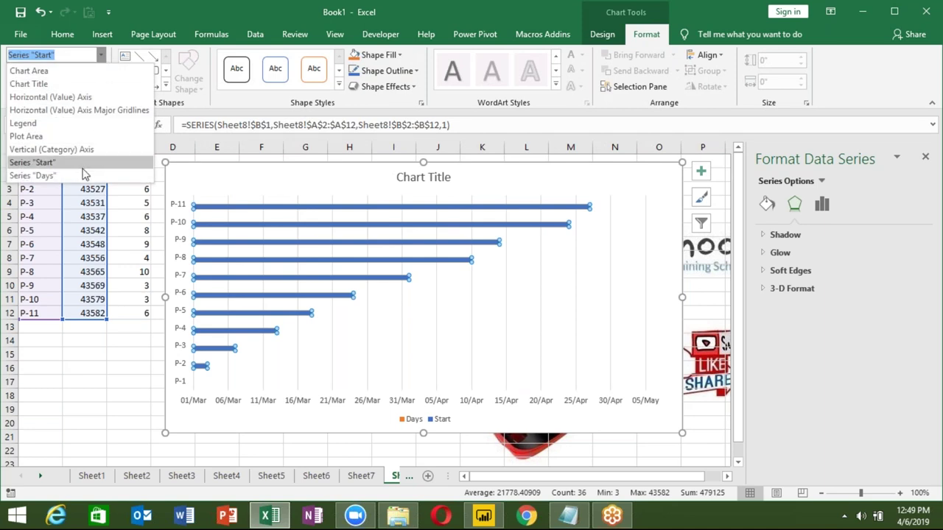
left_click(33, 175)
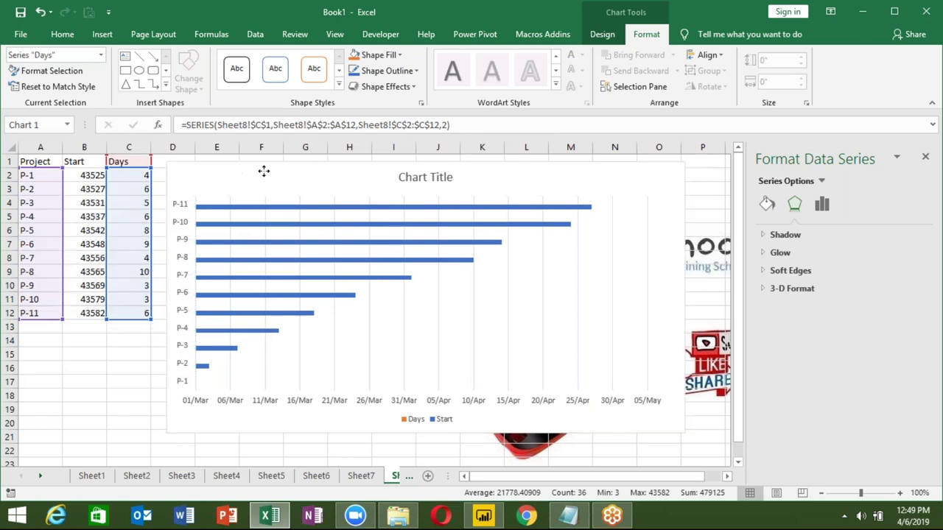
mouse_move(245, 171)
left_mouse_down()
mouse_move(259, 170)
mouse_move(252, 175)
left_mouse_up()
left_click(236, 212)
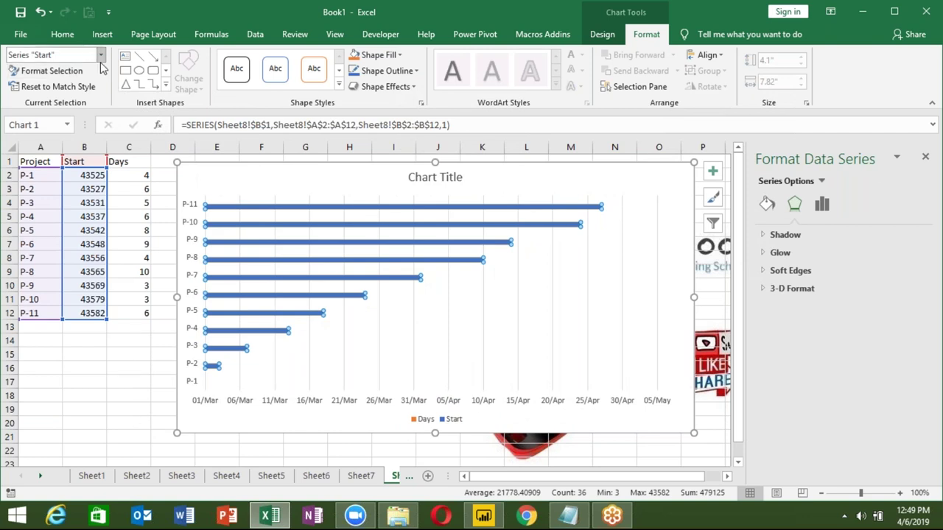
left_click(101, 54)
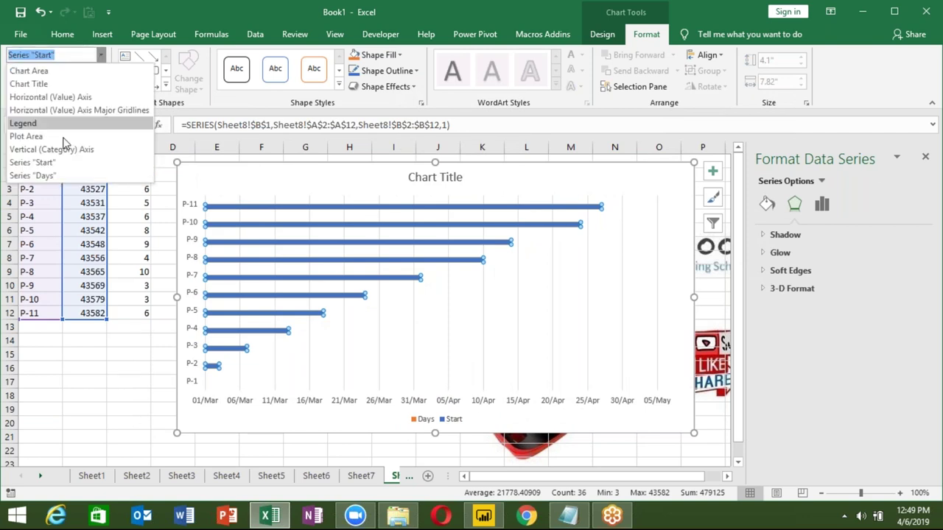
left_click(32, 175)
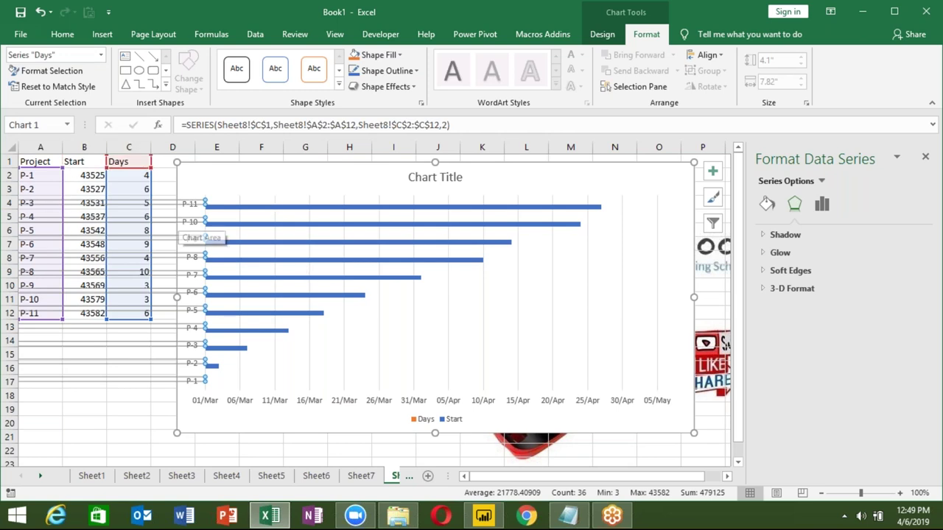
Step: Change the Days series order argument from 2 to 1, then delete the chart
left_click(450, 125)
key("BackSpace")
type("1")
key("Return")
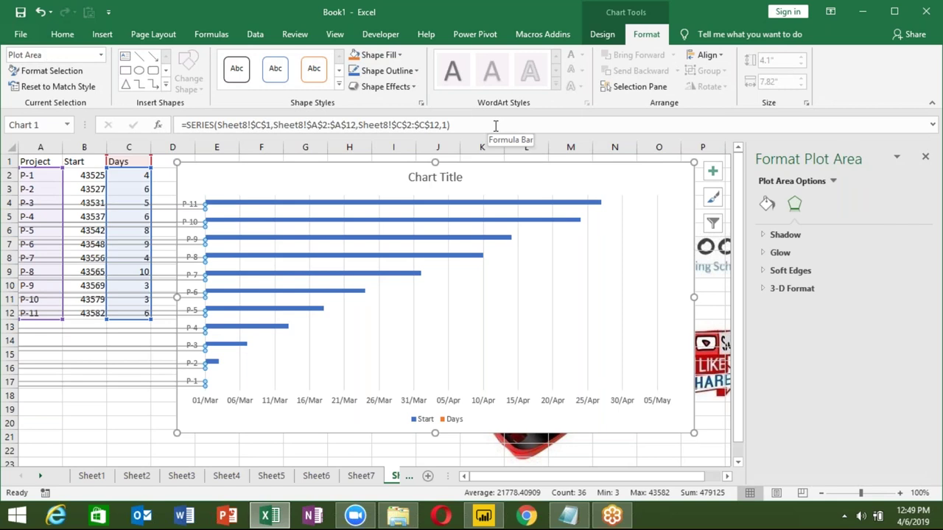
key("Escape")
key("Delete")
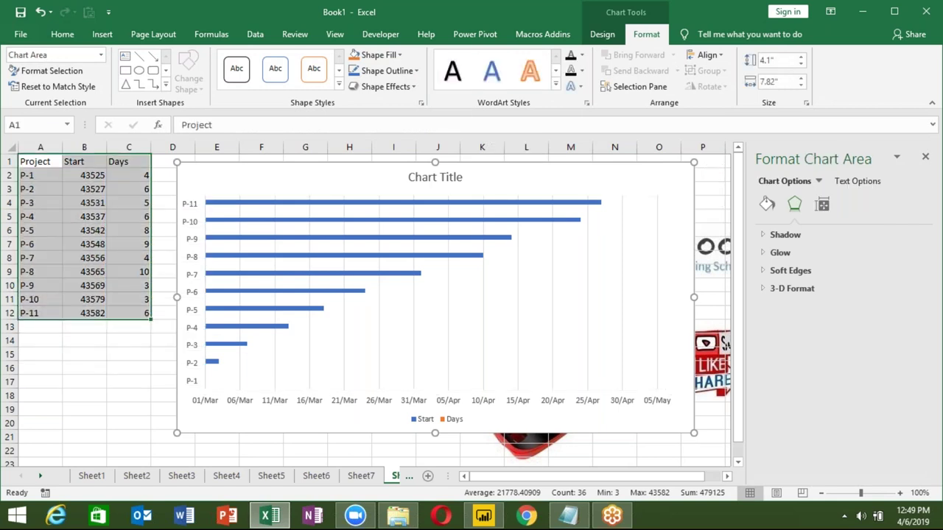
Step: Insert a 2-D stacked bar chart of Start and Days, move it beside the table and enlarge it
left_click(103, 33)
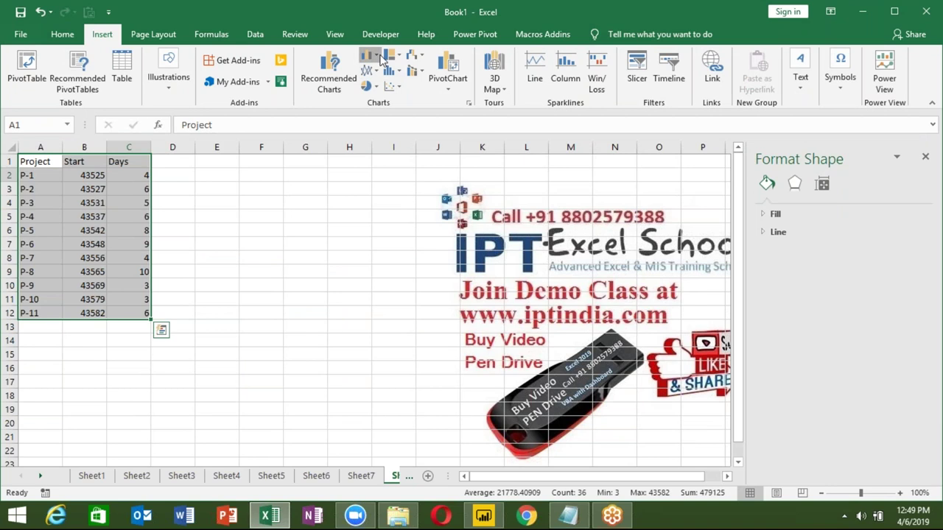
left_click(368, 56)
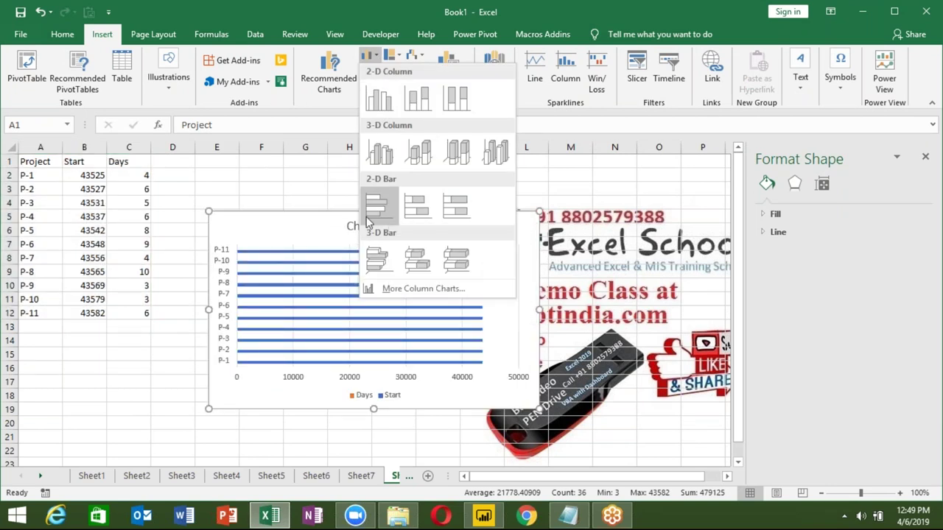
left_click(421, 208)
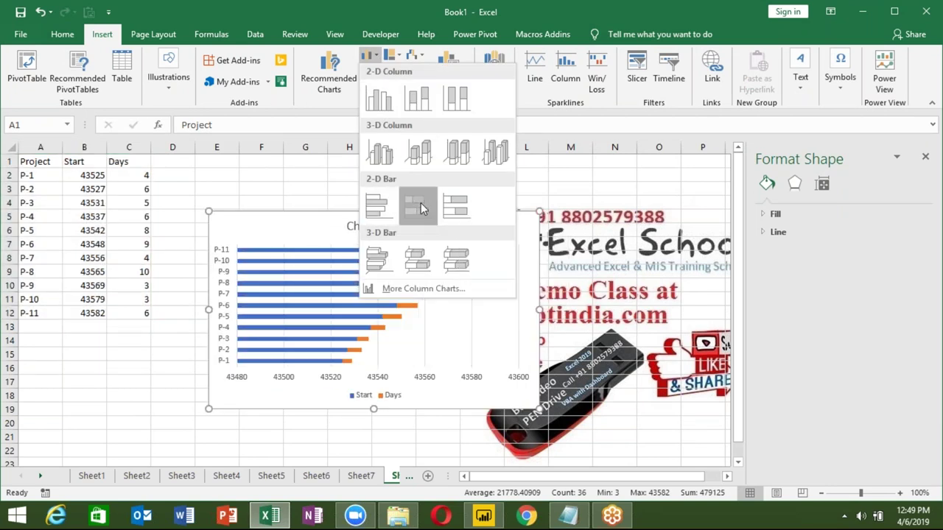
left_click_drag(241, 221, 201, 169)
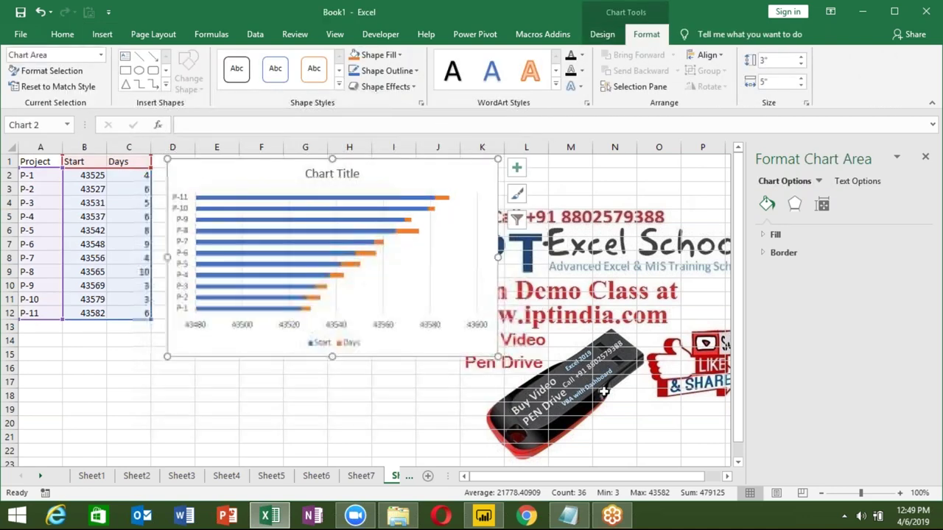
left_click_drag(497, 356, 705, 431)
Step: Give the stacked chart's horizontal axis the custom dd/mmm date number format
left_click(513, 405)
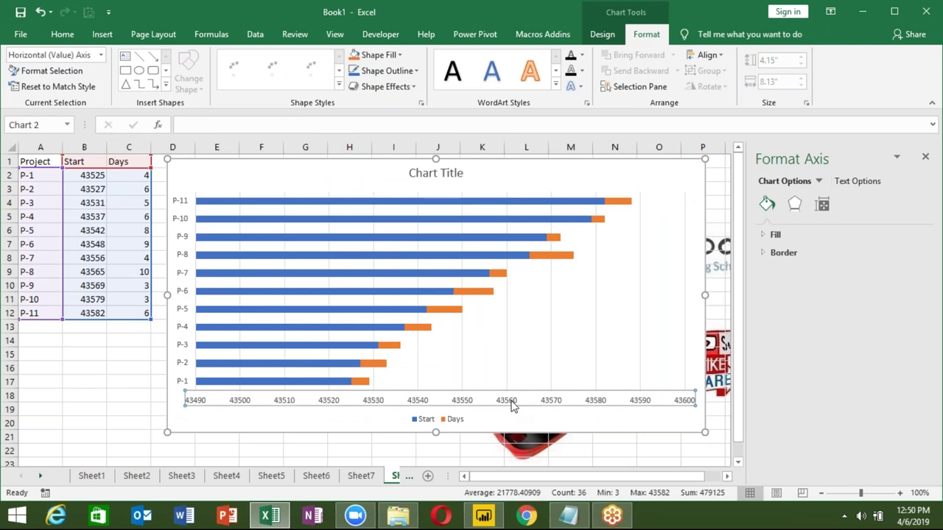
left_click(846, 211)
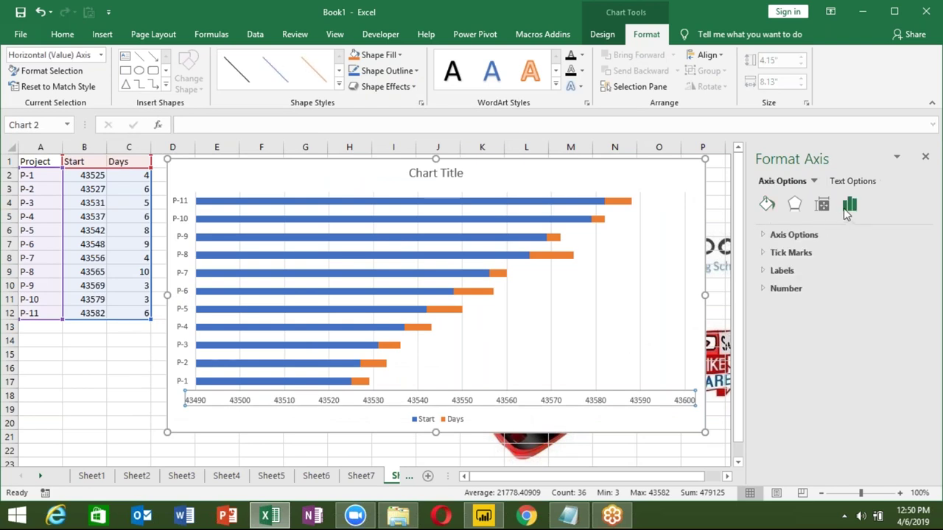
left_click(766, 289)
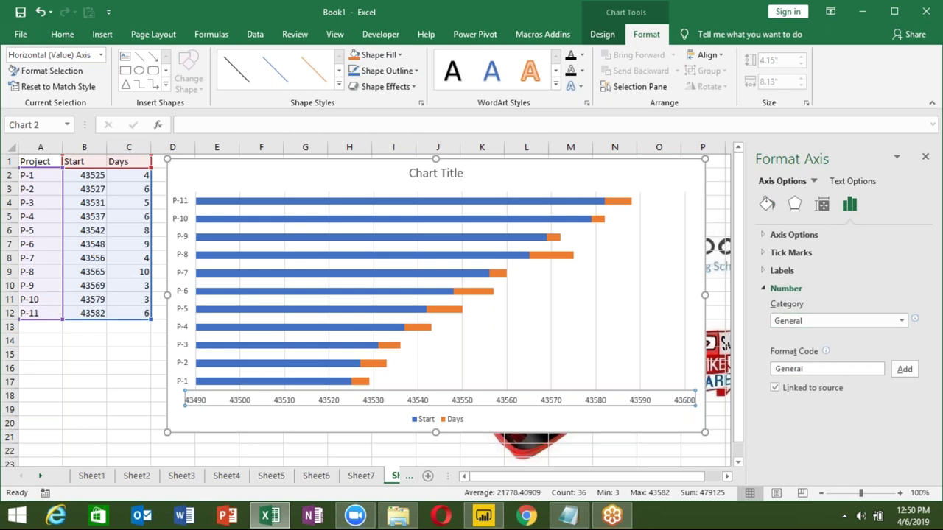
key("Tab")
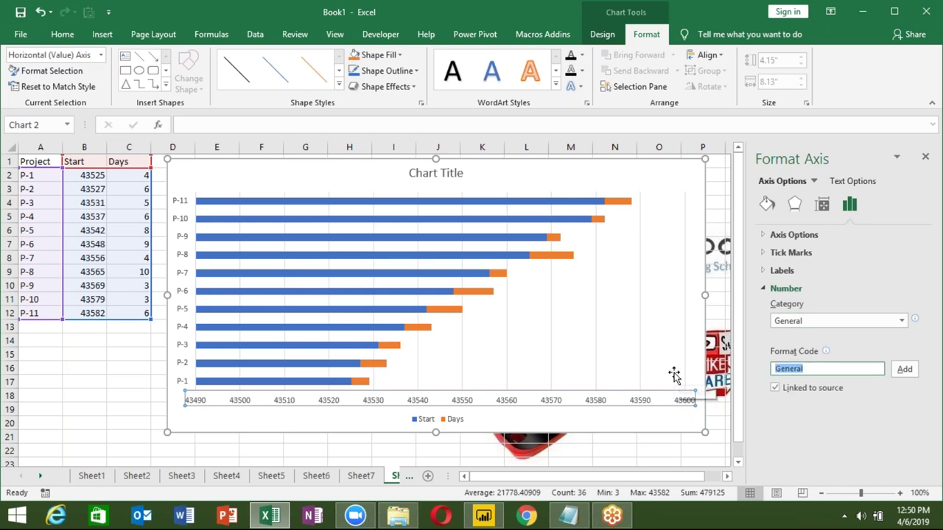
type("dd/mmm")
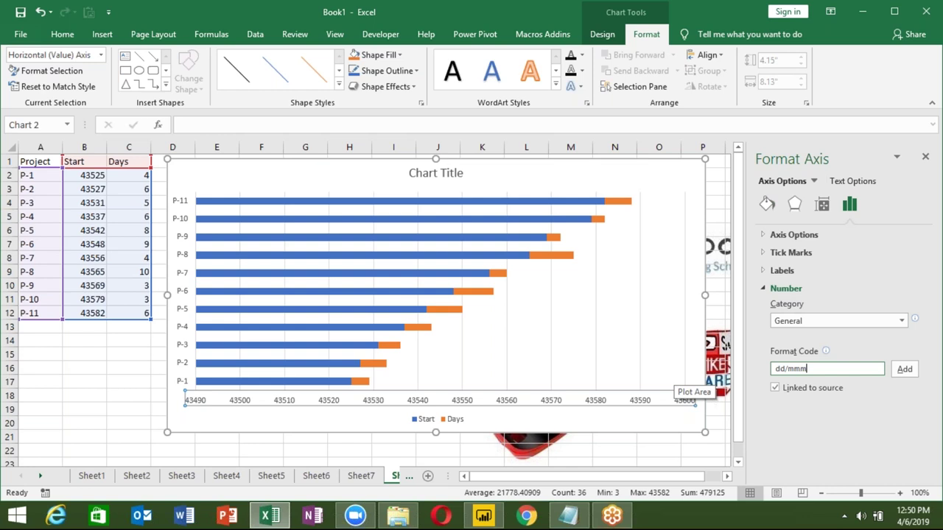
left_click(906, 375)
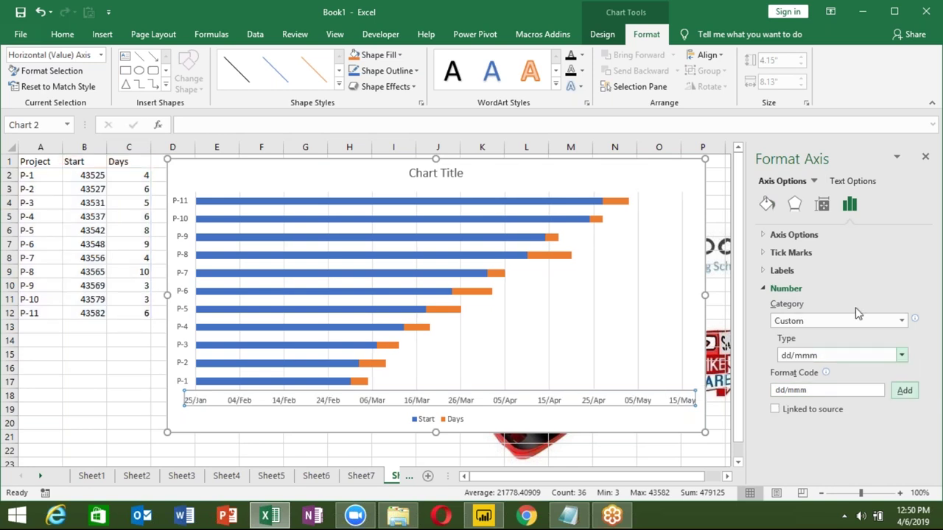
Step: Set the horizontal axis minimum to 43520, maximum to 43590 and major unit to 5
left_click(788, 239)
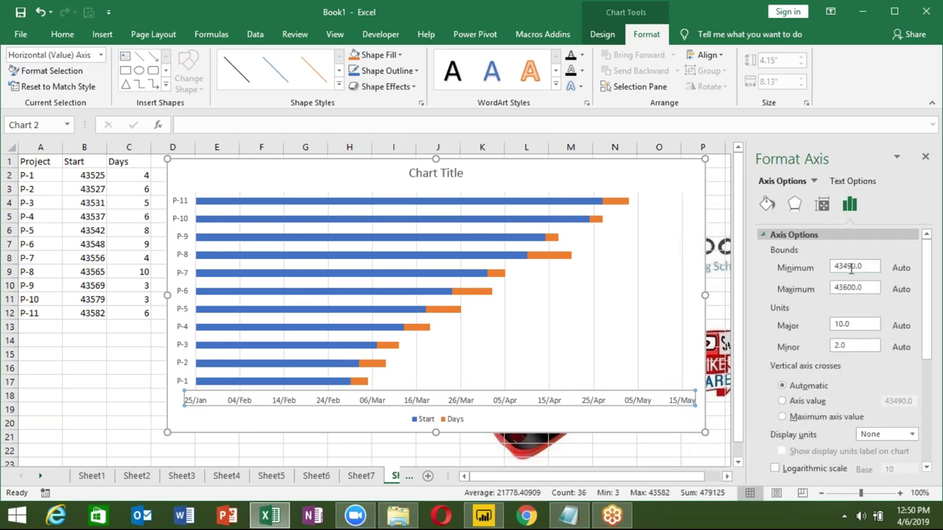
type("43520")
key("Return")
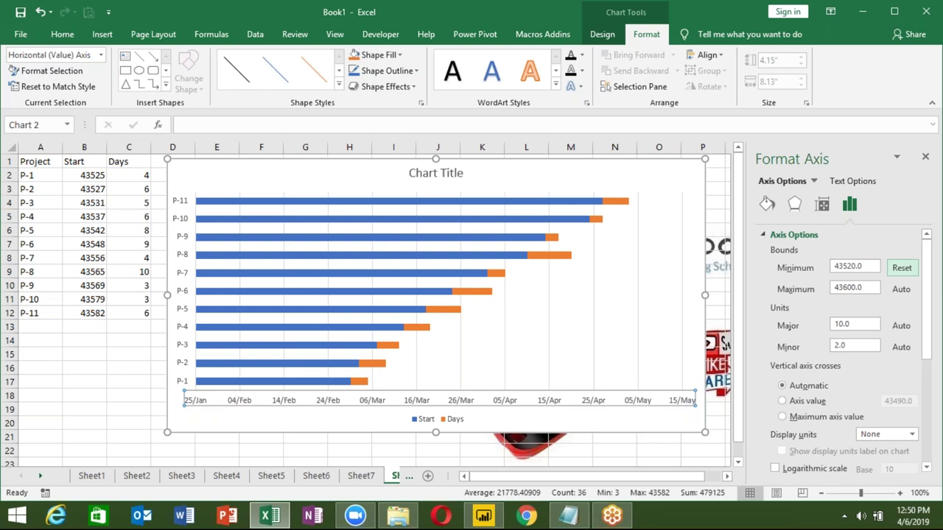
key("Tab")
type("43")
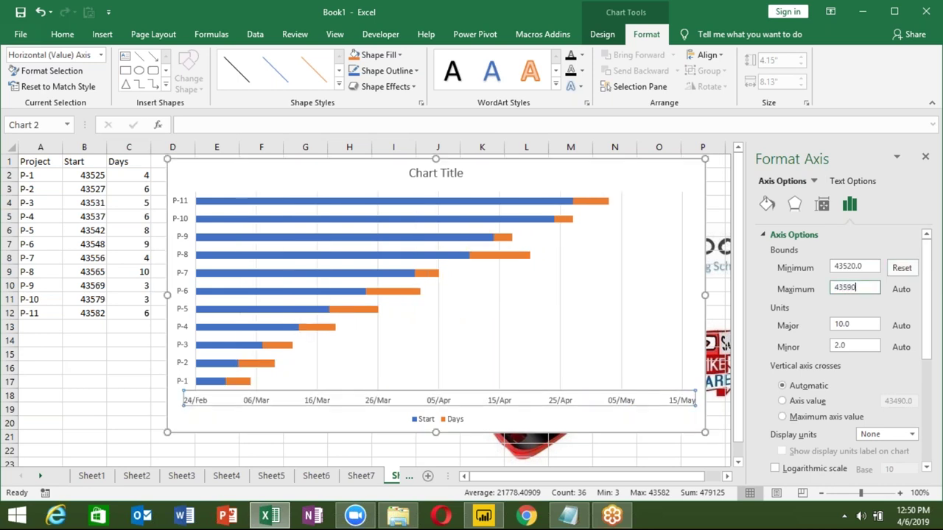
key("Return")
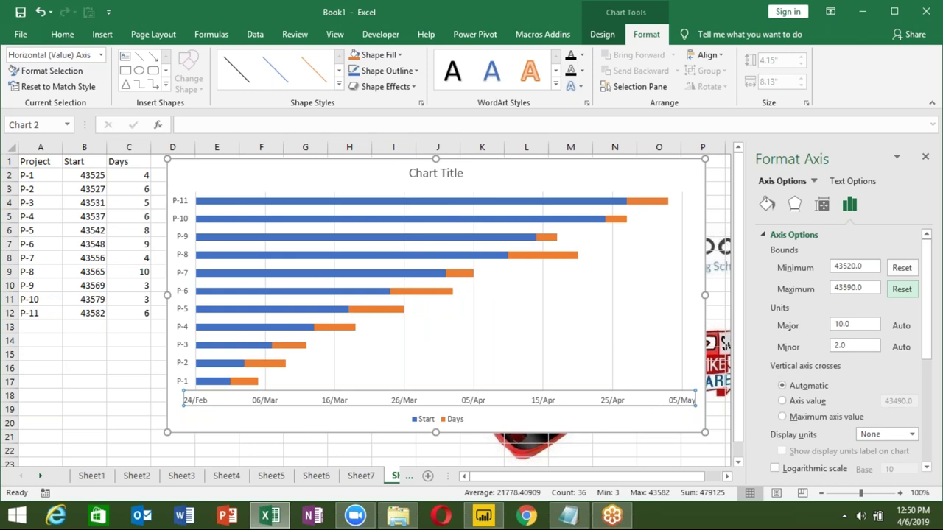
left_click_drag(858, 325, 799, 324)
type("5")
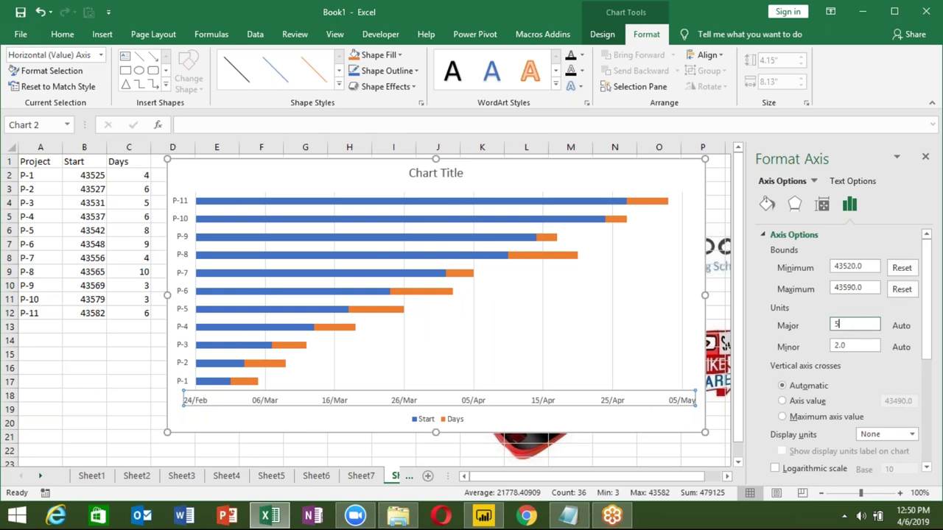
left_click(336, 407)
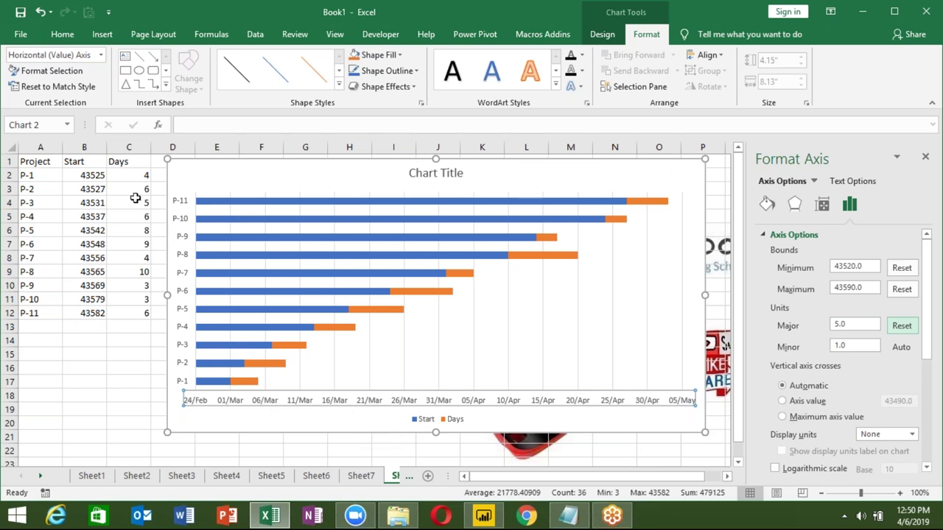
left_click(184, 208)
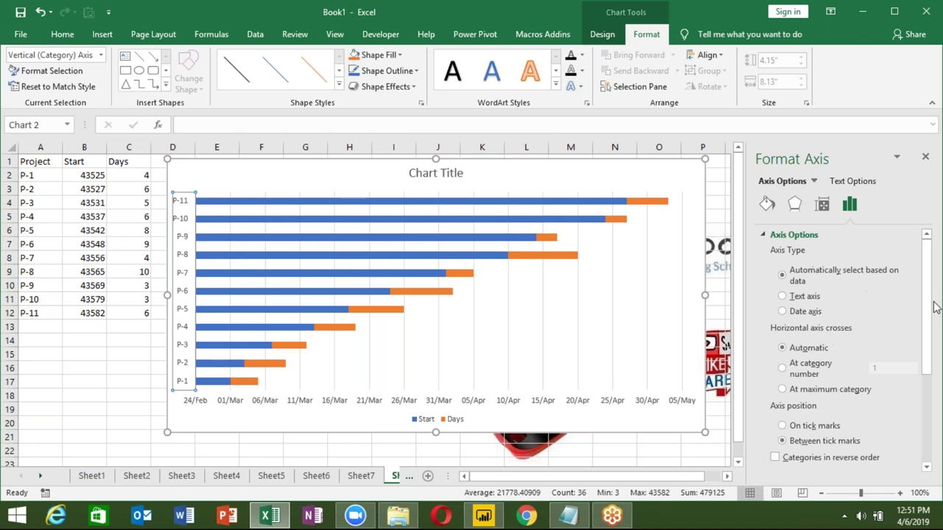
Step: Check Categories in reverse order on the vertical axis so P-1 appears at the top
left_click_drag(927, 303, 930, 391)
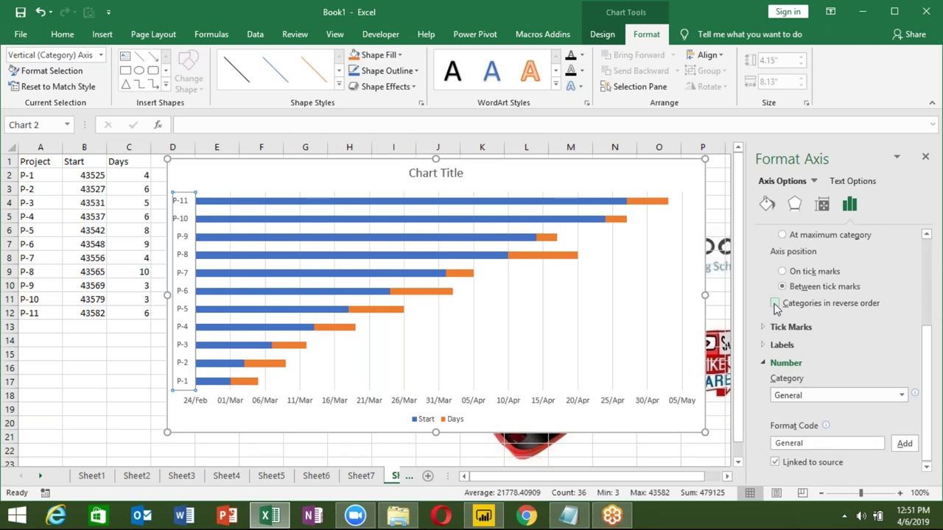
left_click(775, 303)
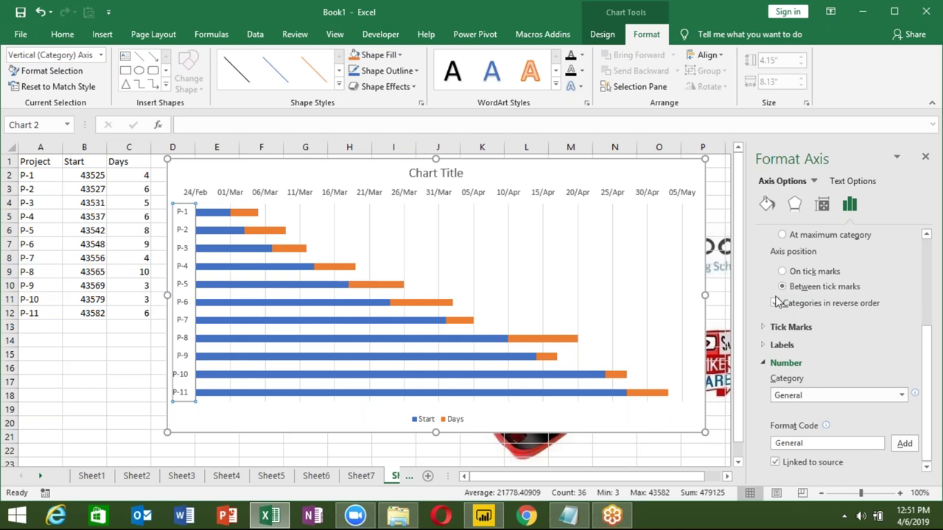
left_click(514, 192)
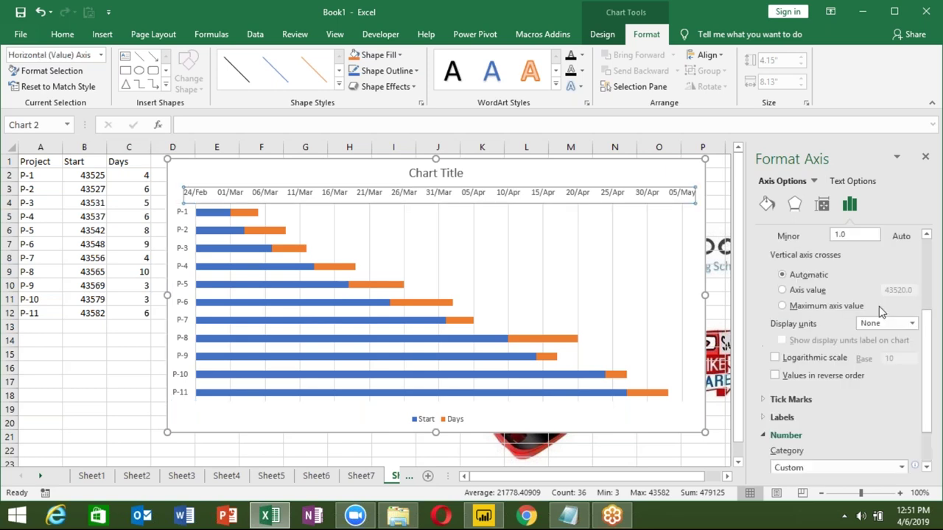
Step: Set the horizontal axis Label Position to High so the date labels sit below the bars
left_click_drag(927, 377, 932, 437)
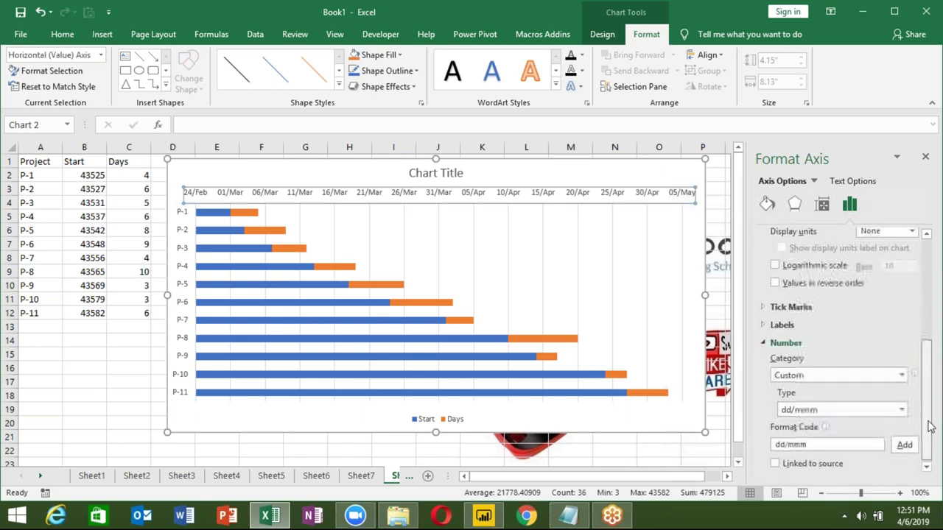
left_click(766, 304)
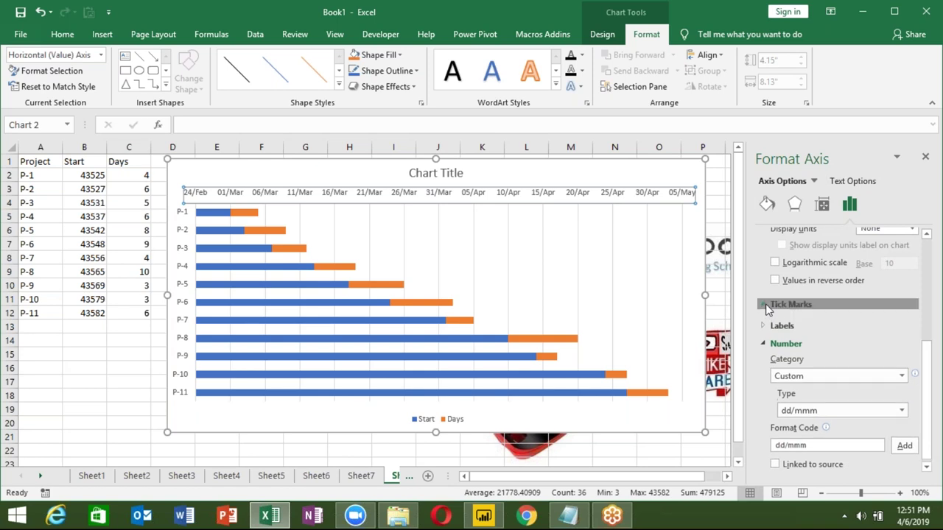
scroll(884, 310, "up", 2)
left_click(910, 295)
left_click(910, 295)
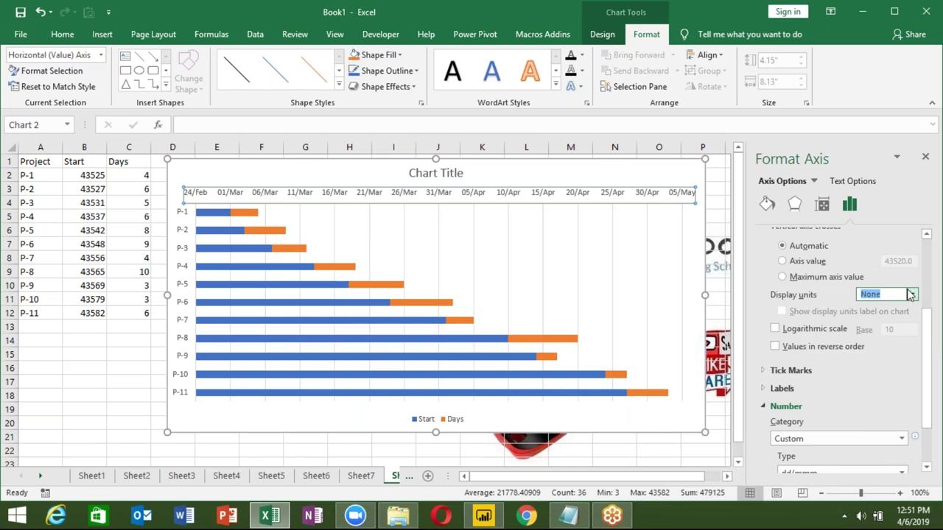
scroll(910, 295, "up", 3)
scroll(911, 295, "down", 3)
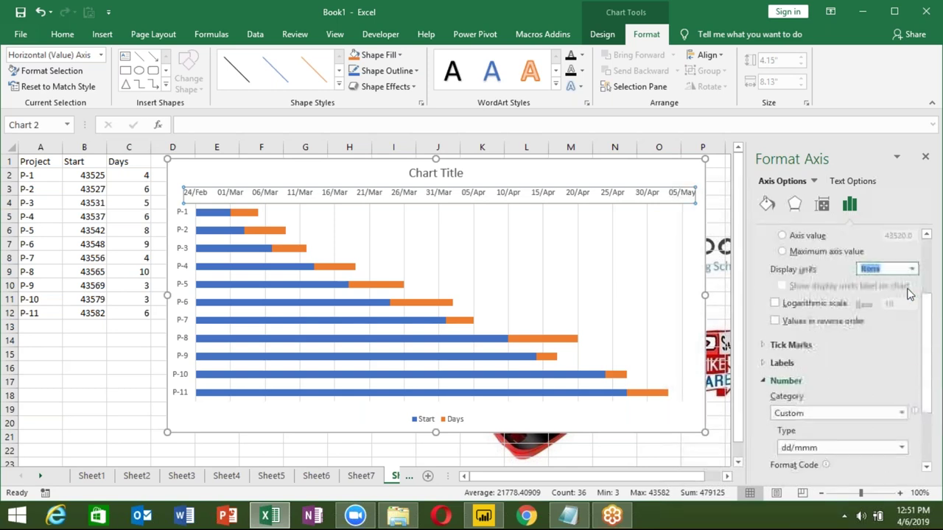
left_click(763, 324)
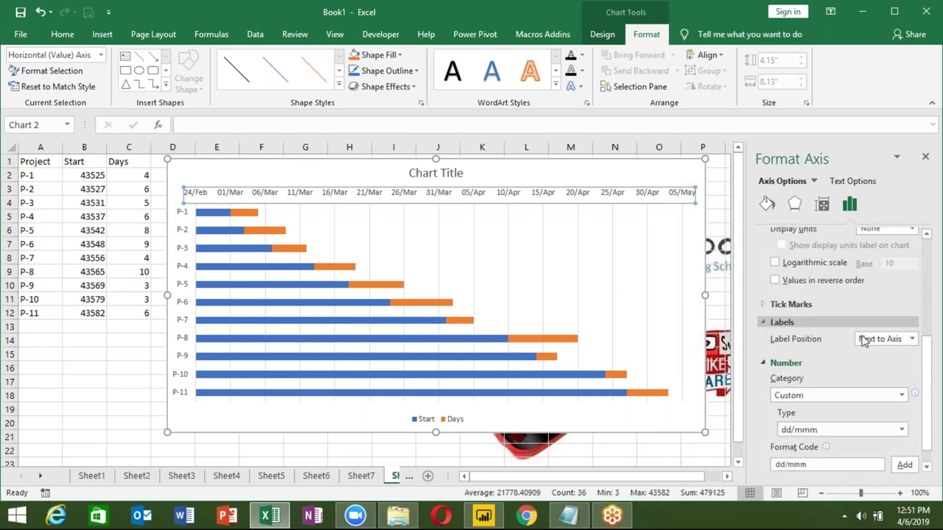
left_click(873, 342)
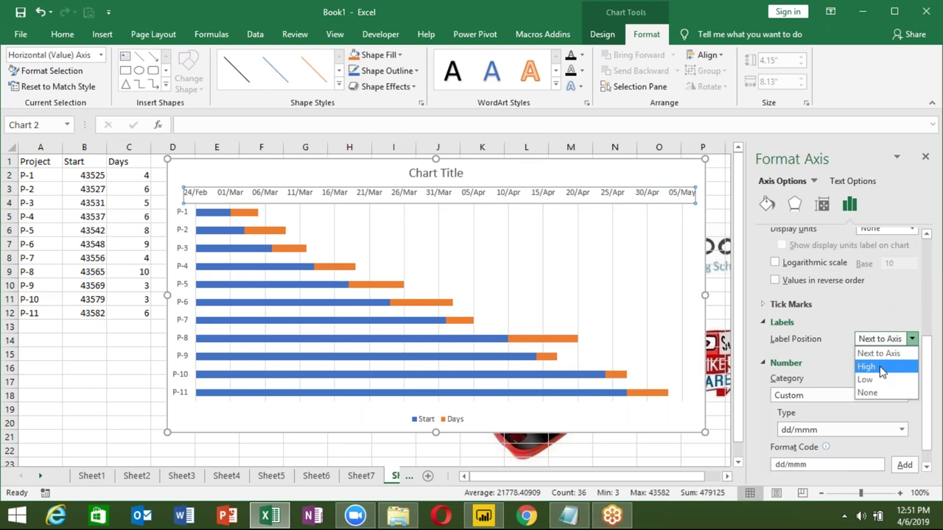
left_click(879, 366)
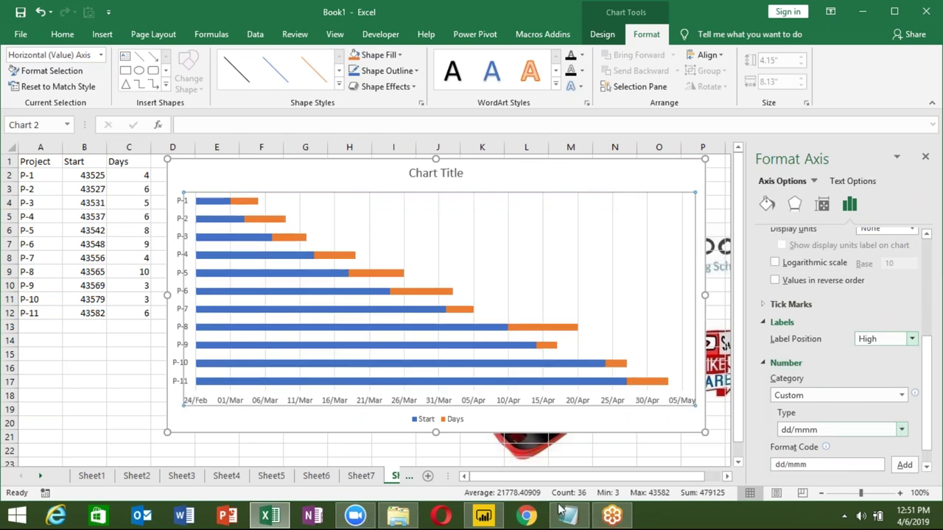
left_click(125, 379)
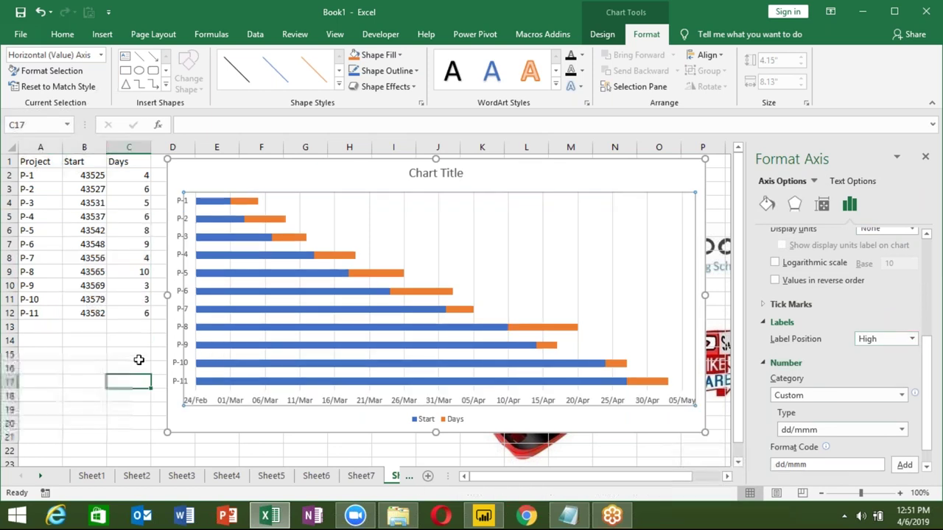
left_click(189, 169)
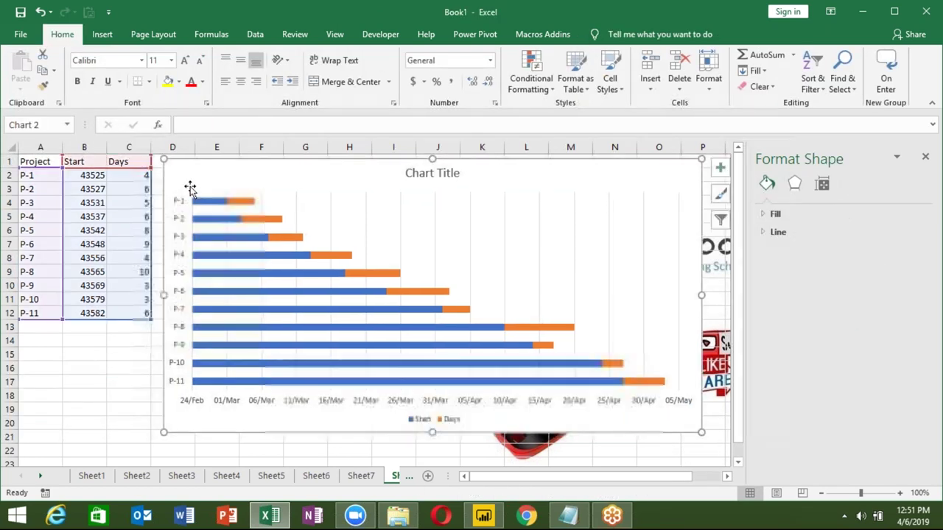
Step: Set the Start series fill to No fill so only the Days bars show
left_click(194, 201)
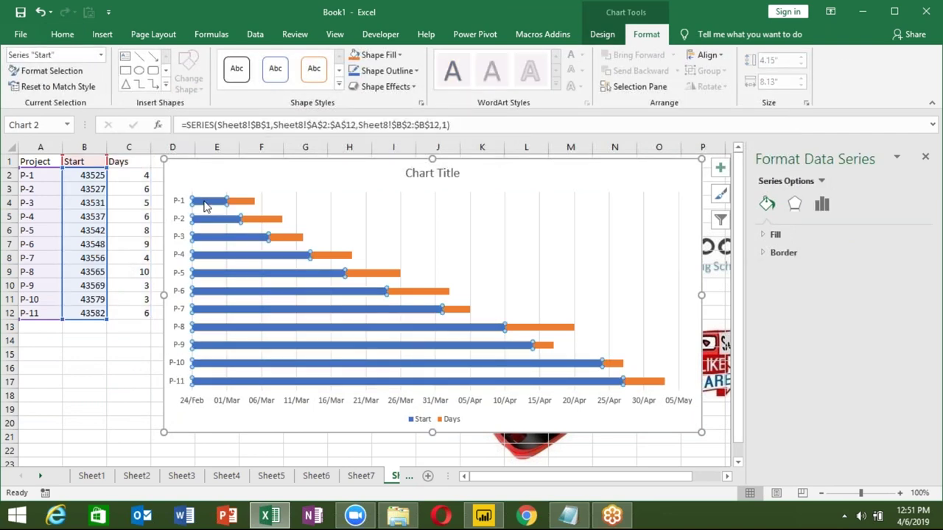
left_click(769, 234)
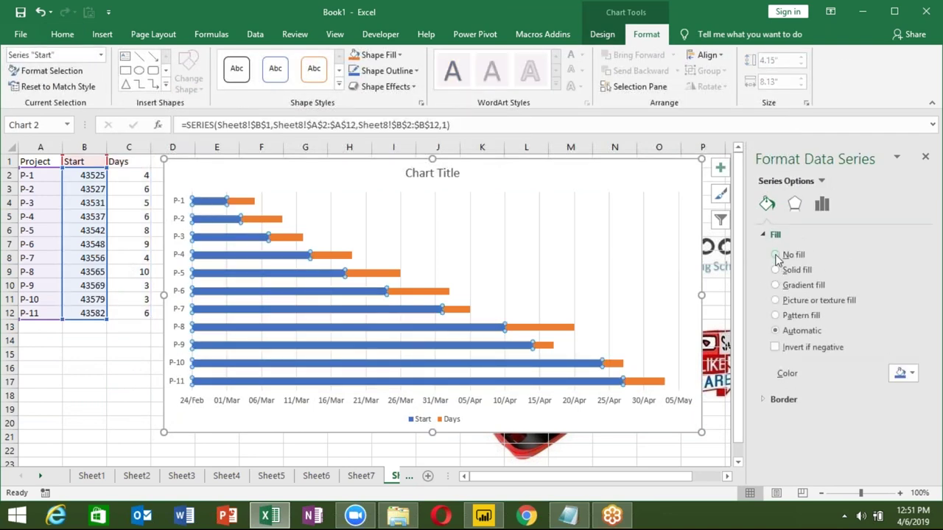
left_click(775, 255)
left_click(563, 260)
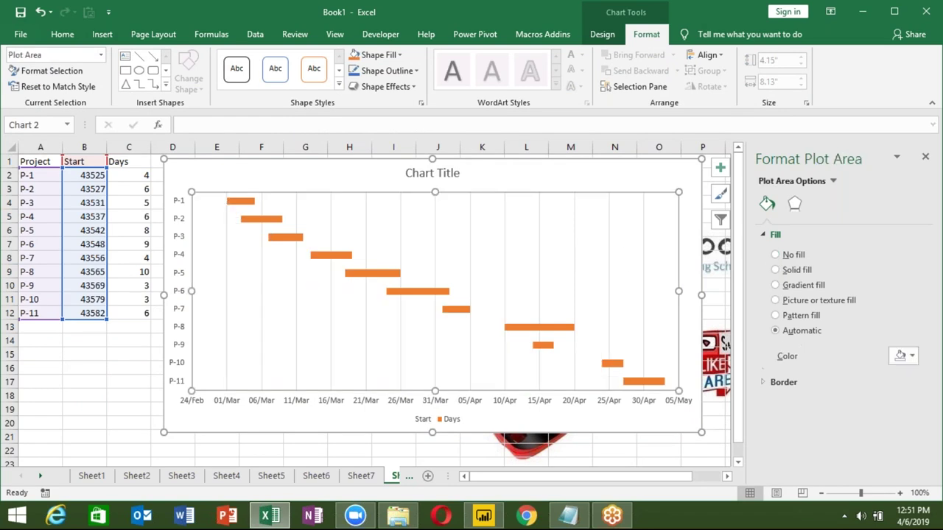
Step: Format the Start values in B2:B12 as dates and nudge the Gantt chart slightly left
left_click(79, 176)
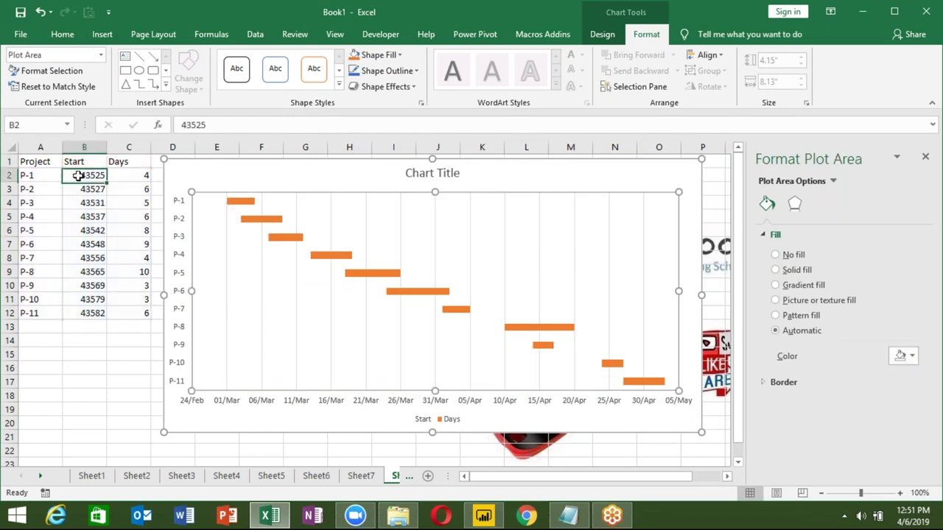
key("ctrl+shift+Down")
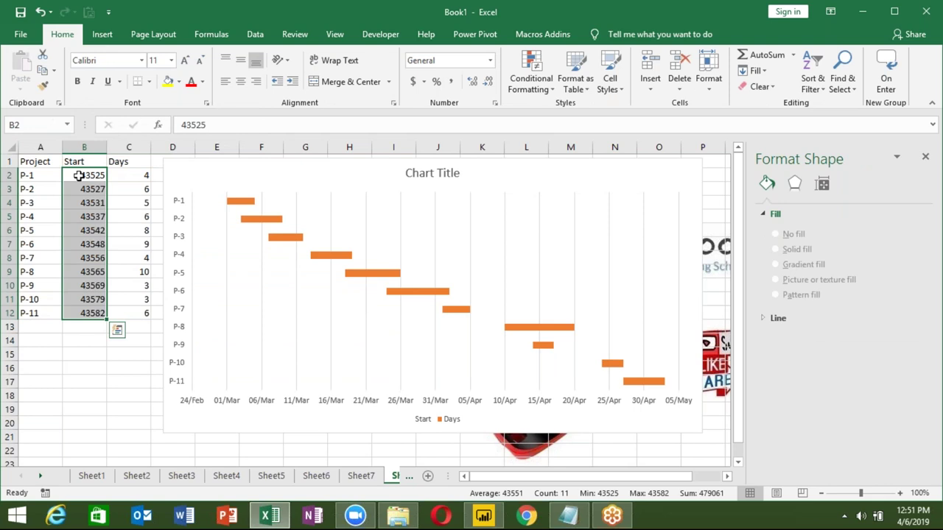
key("ctrl+shift+3")
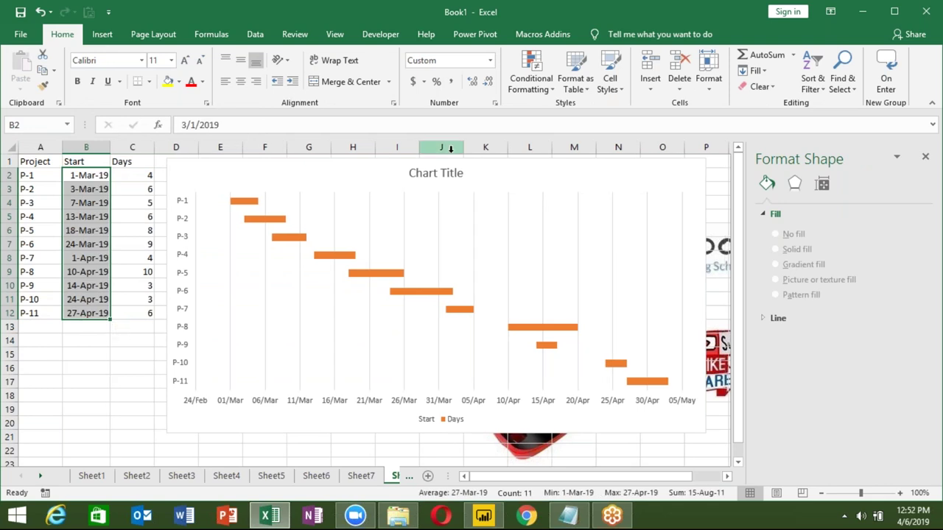
left_click(442, 227)
left_click(132, 369)
left_click_drag(209, 169, 199, 170)
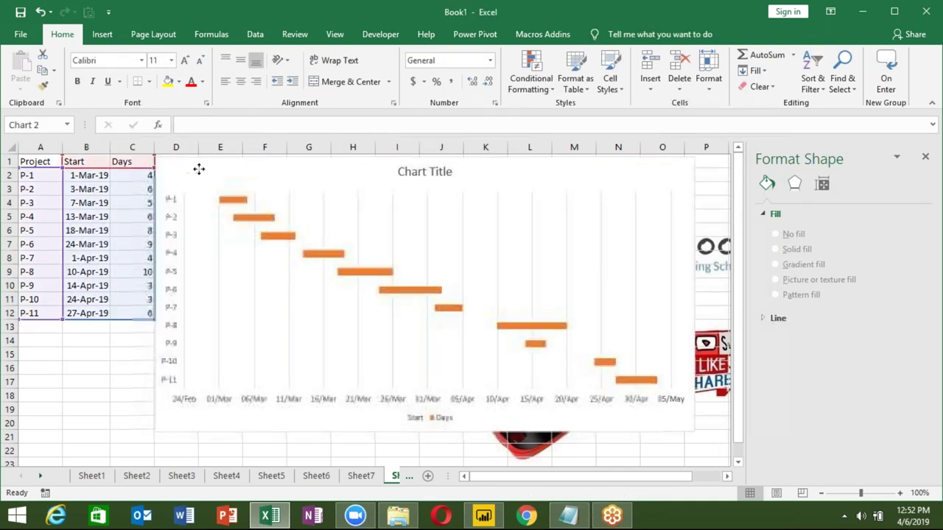
left_click(21, 33)
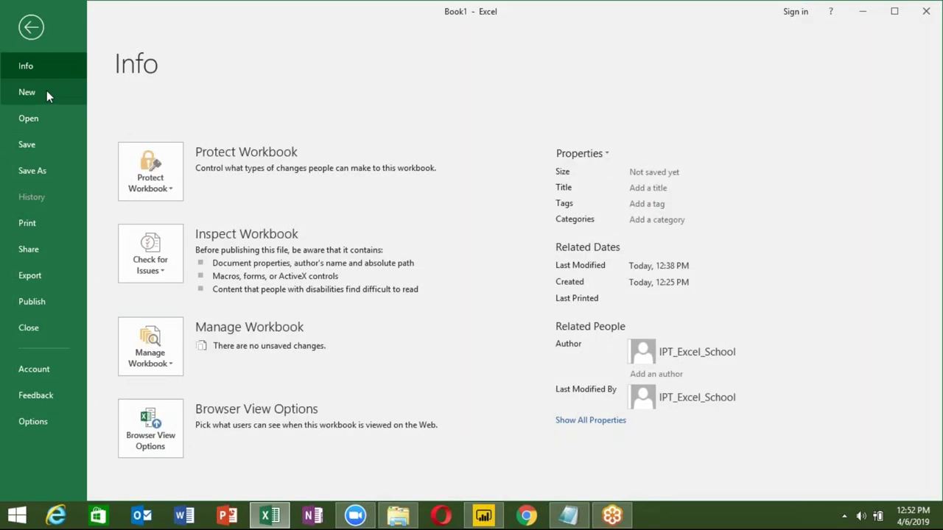
Step: Leave the File backstage, scroll the sheet tabs and insert a new worksheet after Sheet8
left_click(46, 90)
scroll(504, 291, "down", 1)
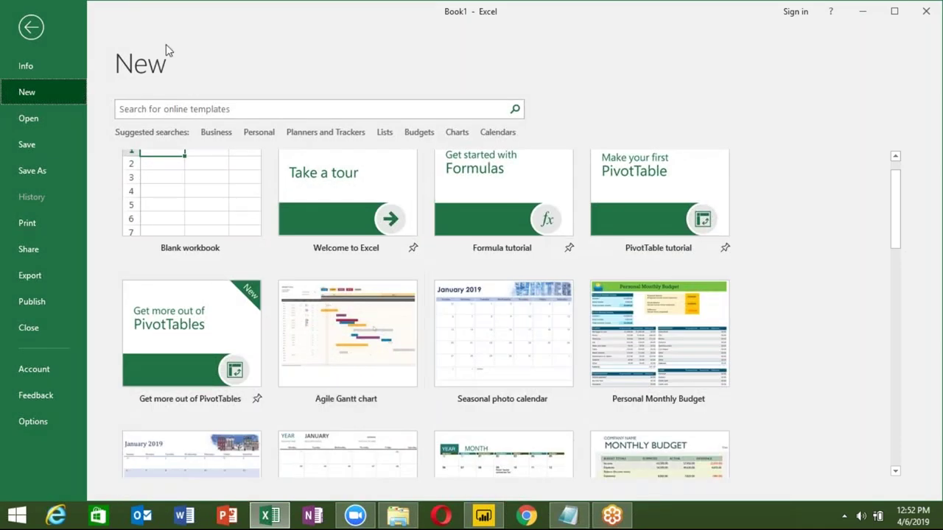
key("Escape")
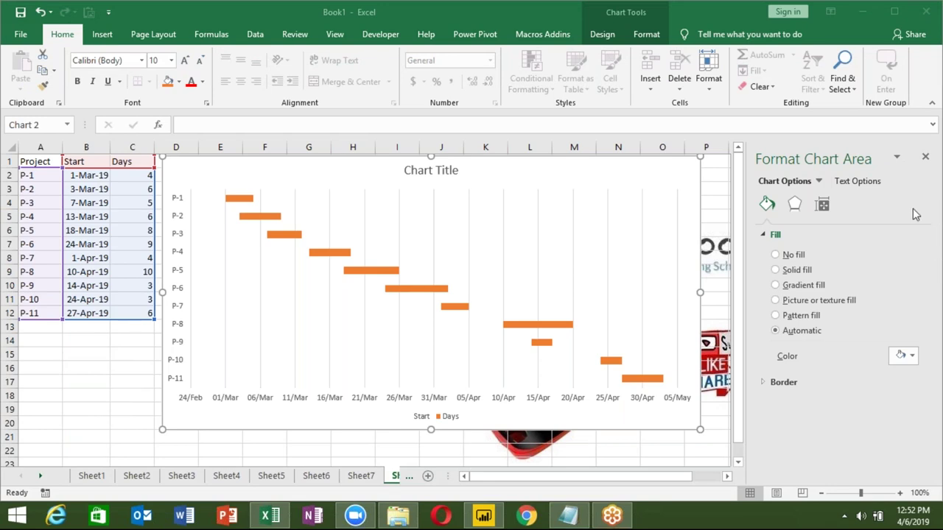
left_click(46, 476)
left_click(46, 476)
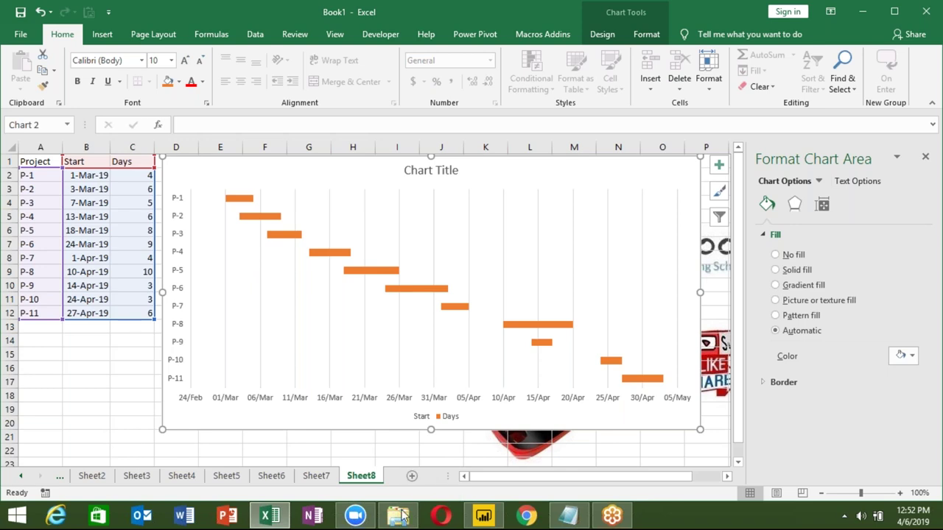
left_click(425, 476)
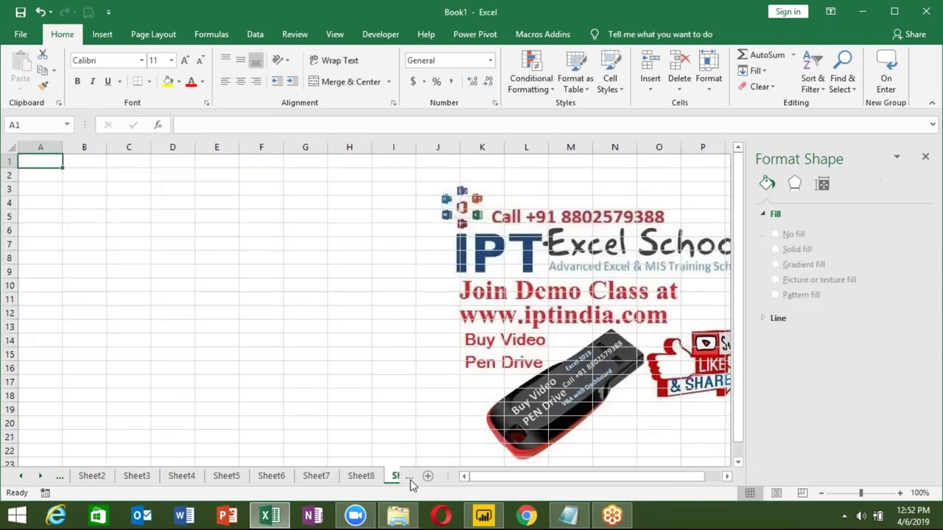
Step: On the new blank sheet, enter the headers Month in A1 and Sales in B1
left_click(153, 270)
left_click(39, 162)
type("Month")
key("Return")
key("Up")
key("Right")
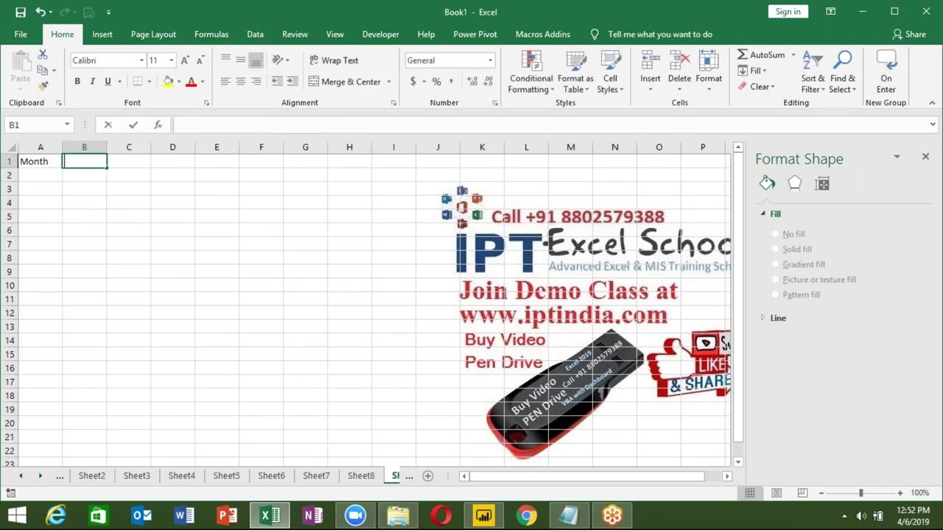
type("Sales")
key("Return")
Step: Fill the months JAN through APR down A2:A5, clearing the extra MAY and JUN
left_click(40, 174)
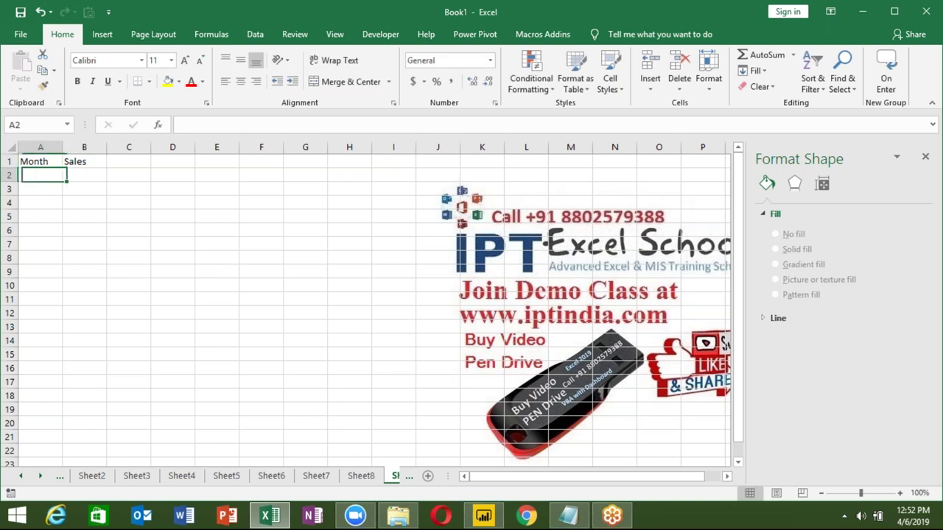
type("JAN")
key("Return")
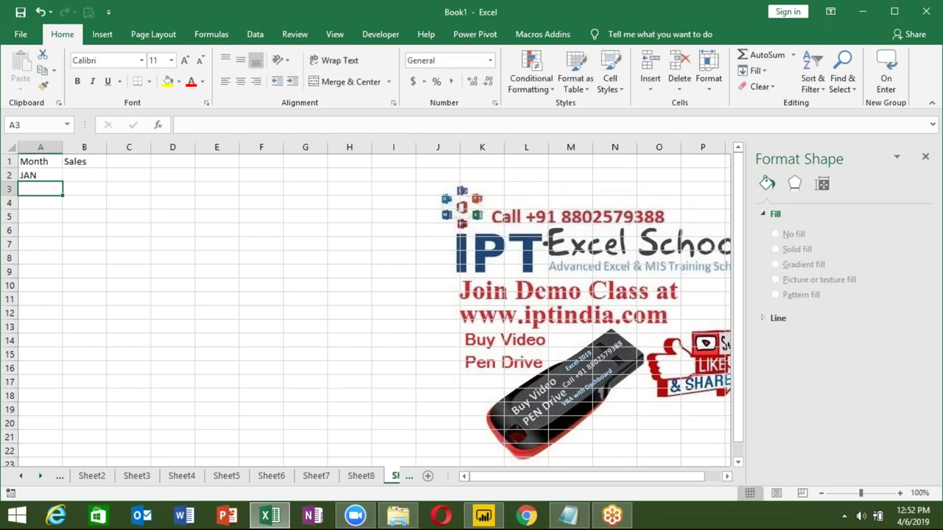
type("FEB")
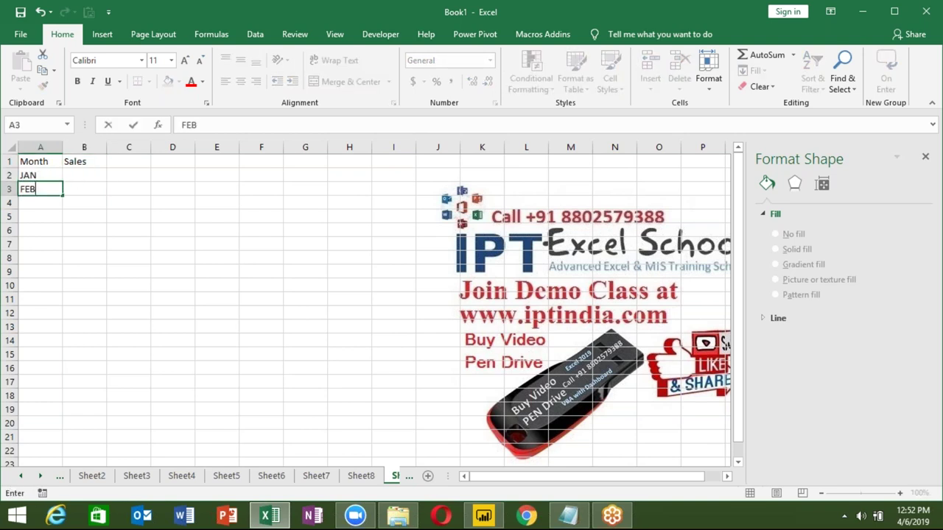
key("Return")
left_click_drag(37, 176, 53, 190)
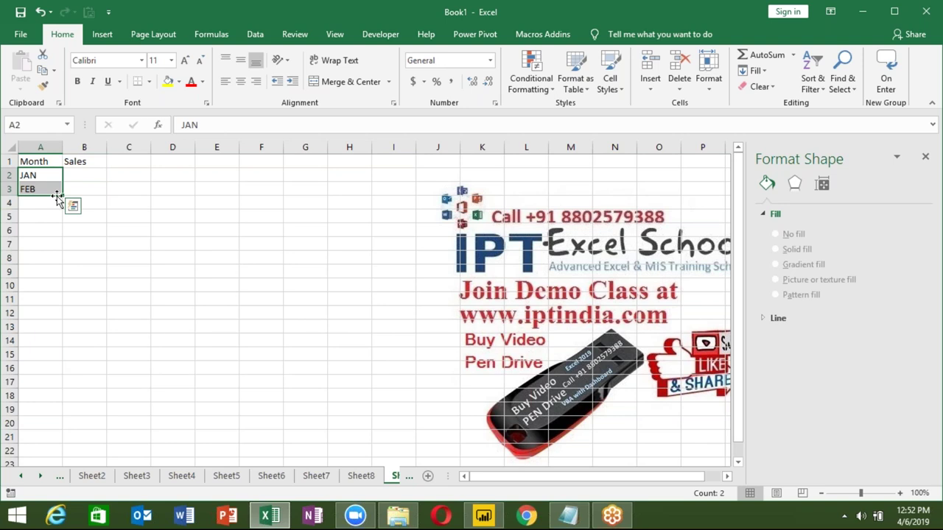
mouse_move(57, 196)
left_mouse_down()
mouse_move(65, 248)
mouse_move(47, 246)
left_mouse_up()
left_click(48, 246)
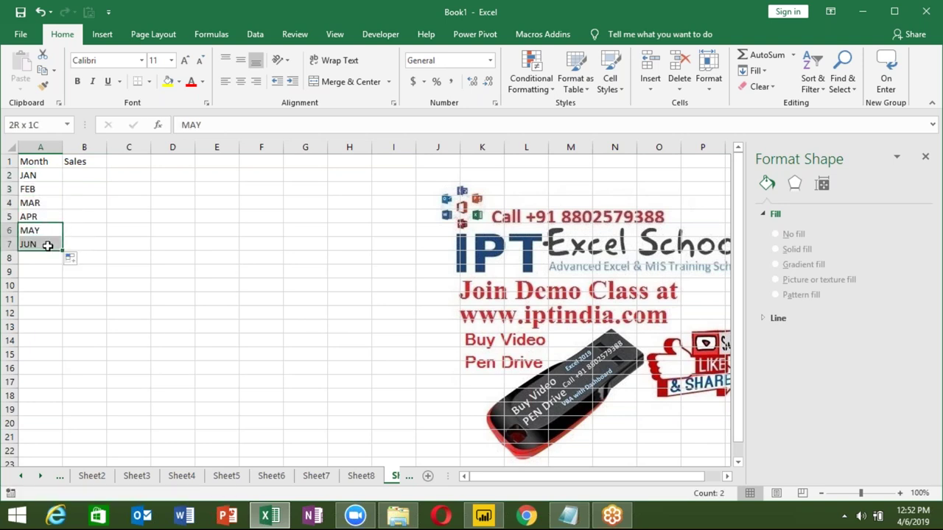
key("Delete")
Step: Enter sales of 52, 36, 45 and 32 in B2:B5
key("ctrl+Home")
key("Right")
key("Down")
type("52")
key("Return")
type("36")
key("Return")
type("45")
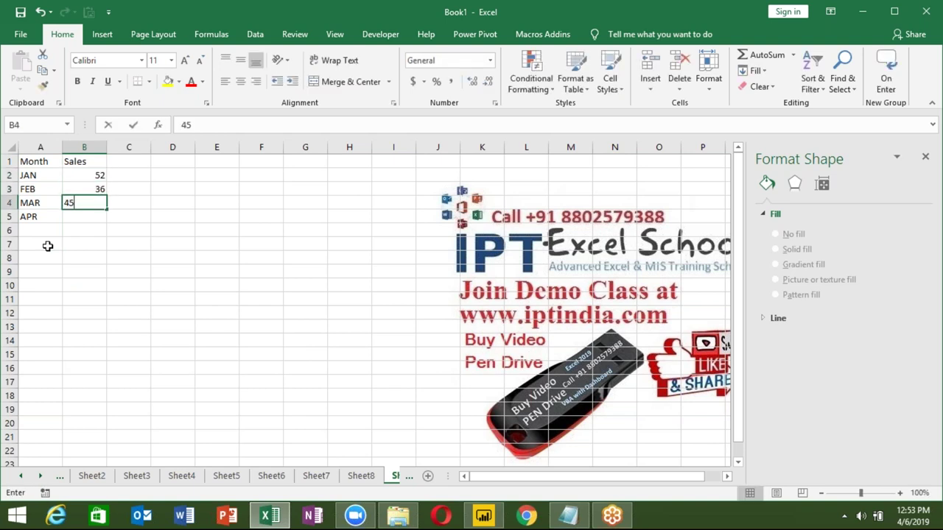
key("Return")
type("32")
key("Return")
Step: Select the whole Month and Sales table A1:B5
key("Up")
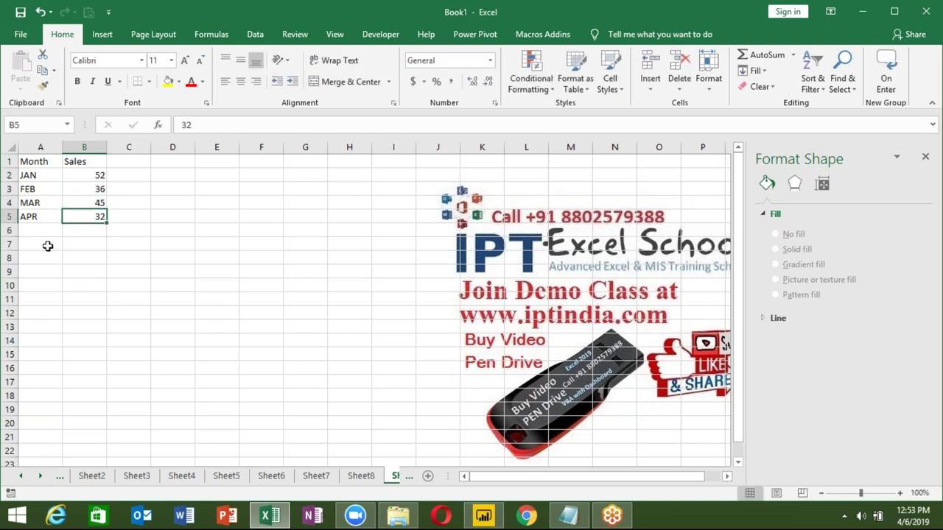
key("Up")
key("Up")
key("Up")
key("Left")
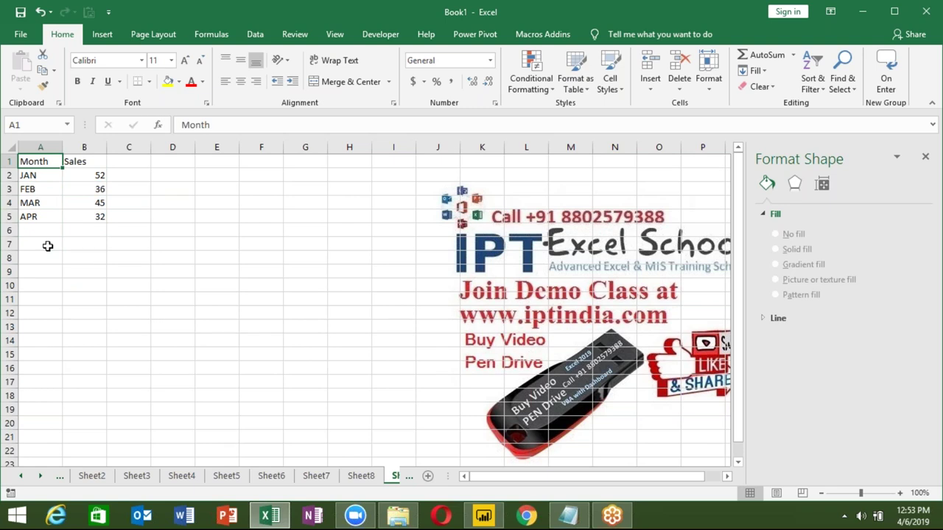
key("shift+Right")
key("shift+Down")
key("shift+Down")
key("shift+Down")
key("shift+Down")
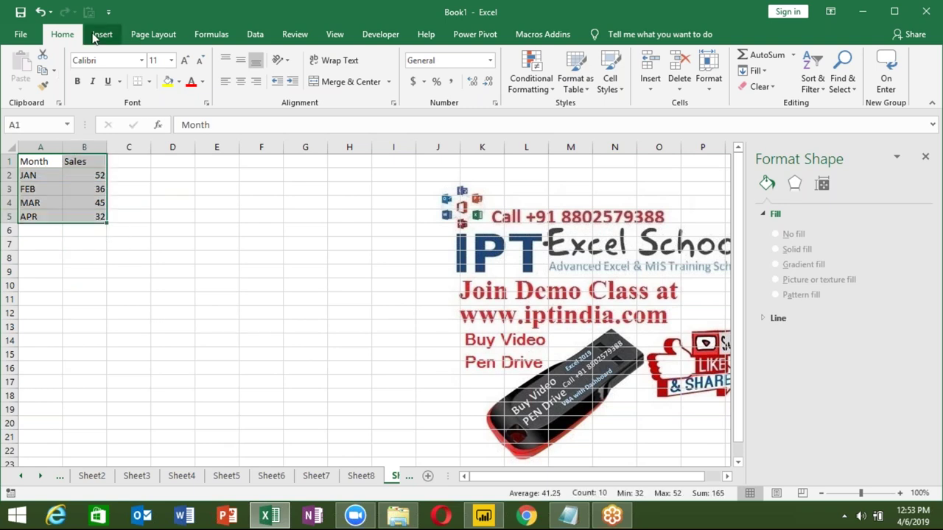
Step: Insert a clustered column chart of the Sales table, then move and enlarge it beside the data
left_click(98, 35)
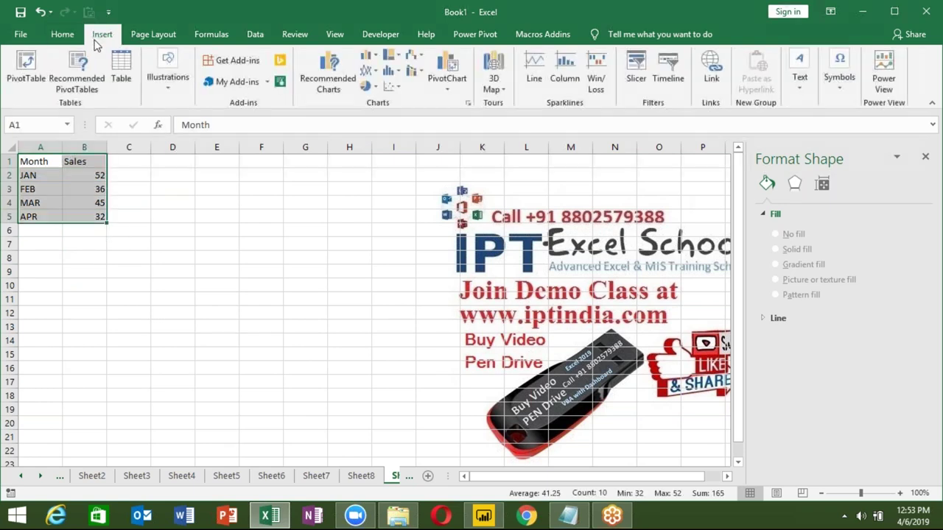
left_click(368, 56)
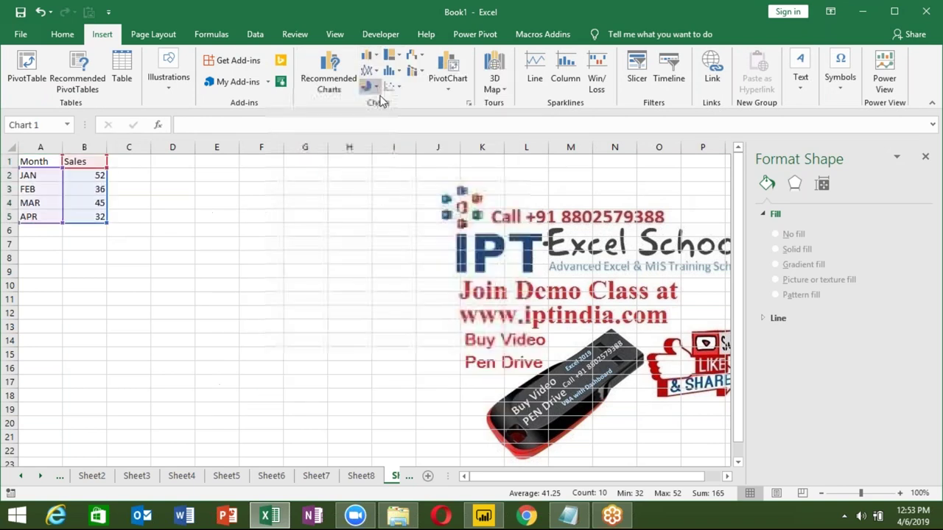
key("alt+F1")
left_click_drag(363, 254, 350, 201)
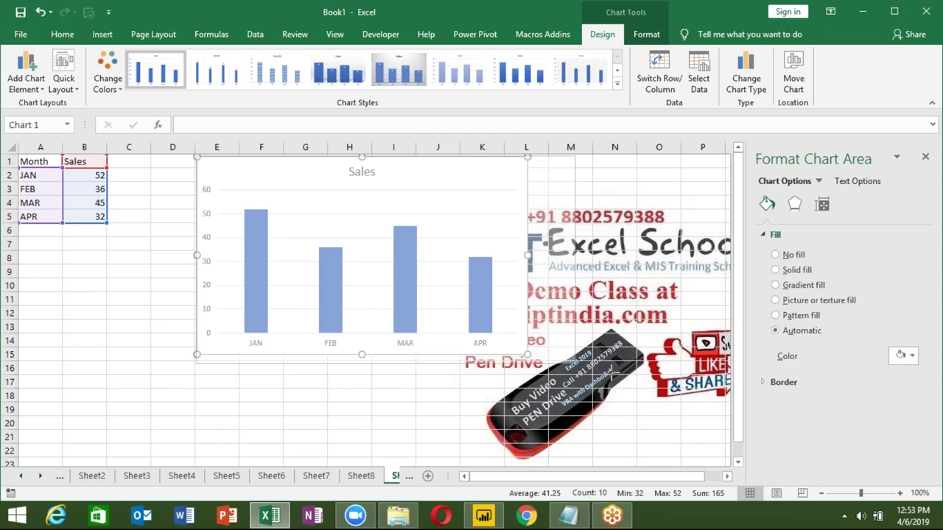
left_click_drag(622, 327, 658, 389)
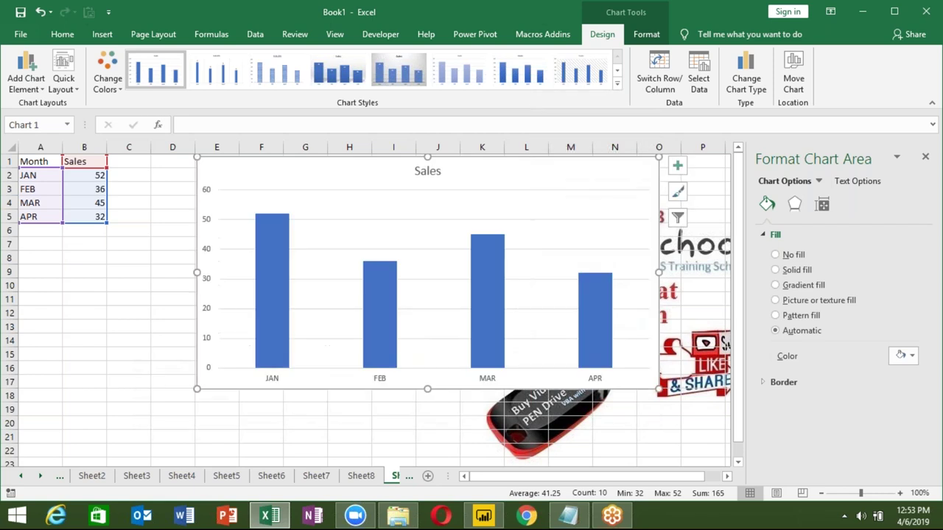
Step: Add May with sales of 74 in row 6 and extend the chart's data range to include it
left_click(52, 228)
type("May")
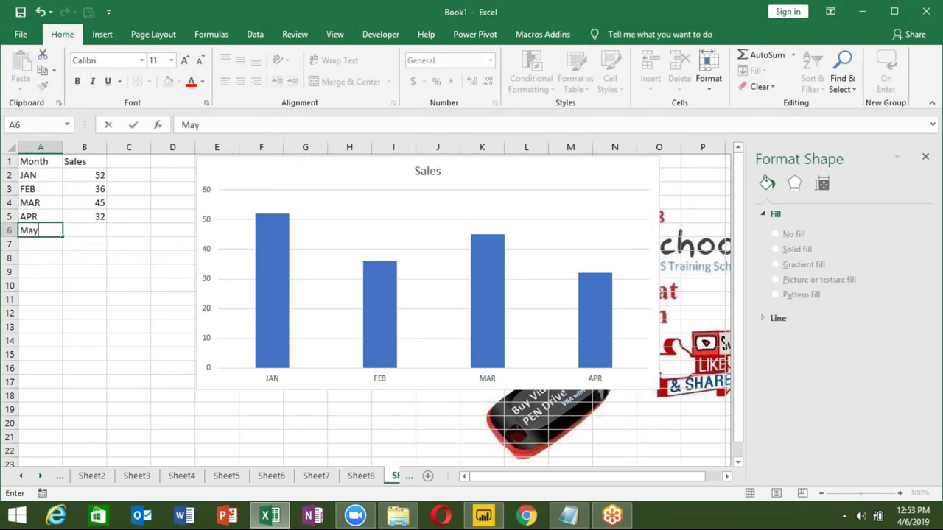
key("Tab")
type("74")
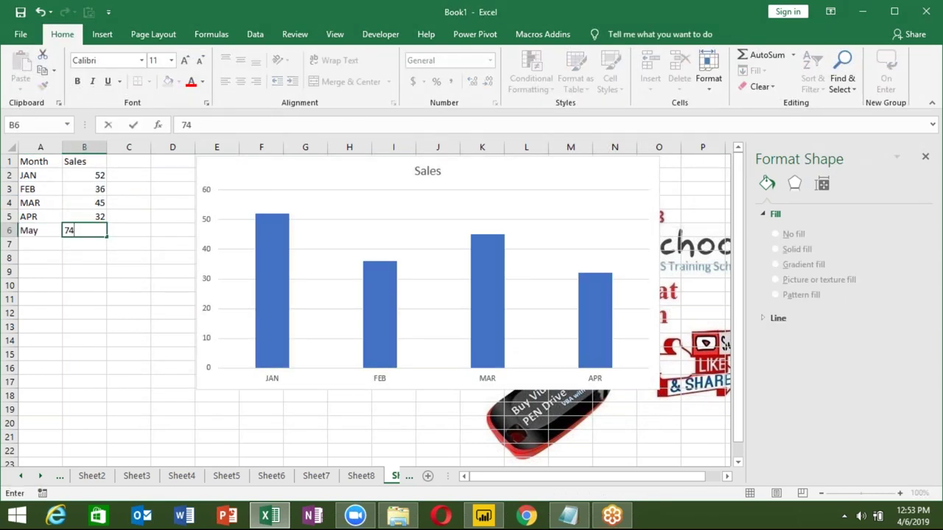
key("Return")
left_click(235, 184)
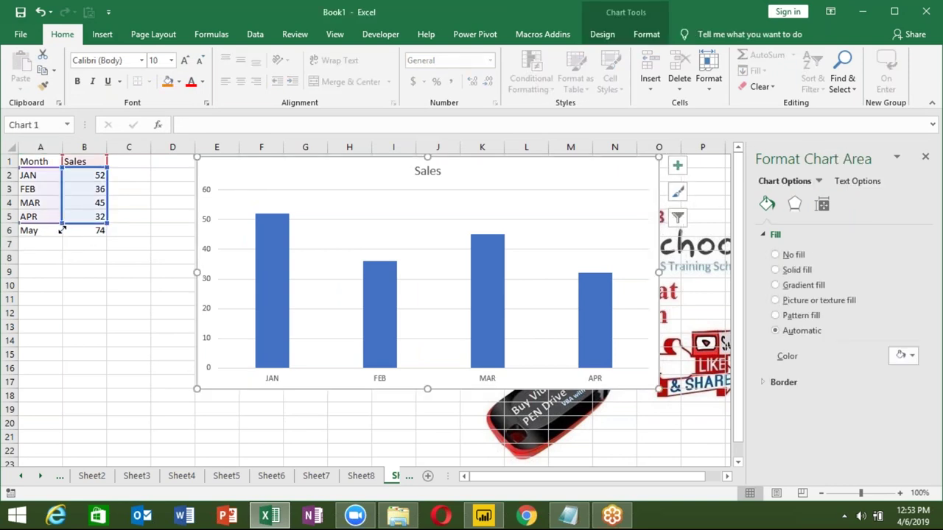
left_click_drag(62, 224, 64, 235)
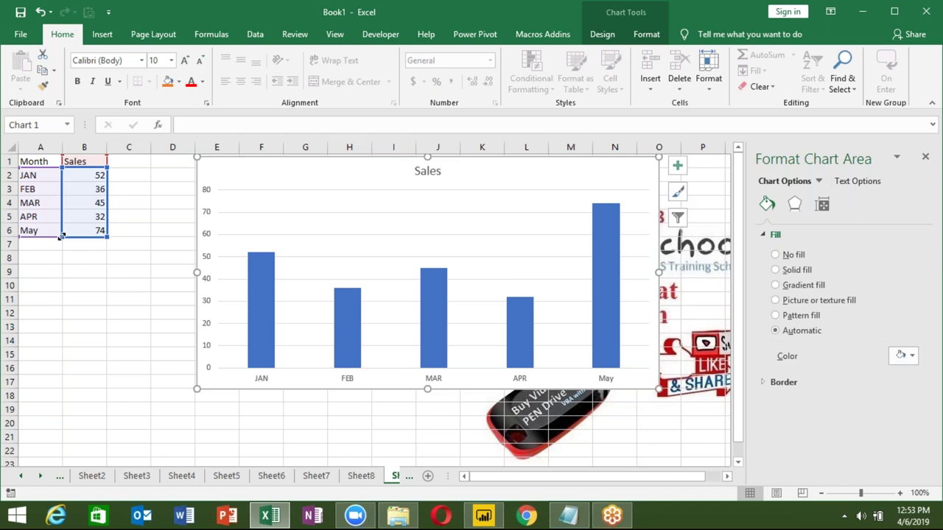
Step: Keep the chart's data range ending at row 6 and drag the Sales chart further right
left_click_drag(62, 236, 65, 346)
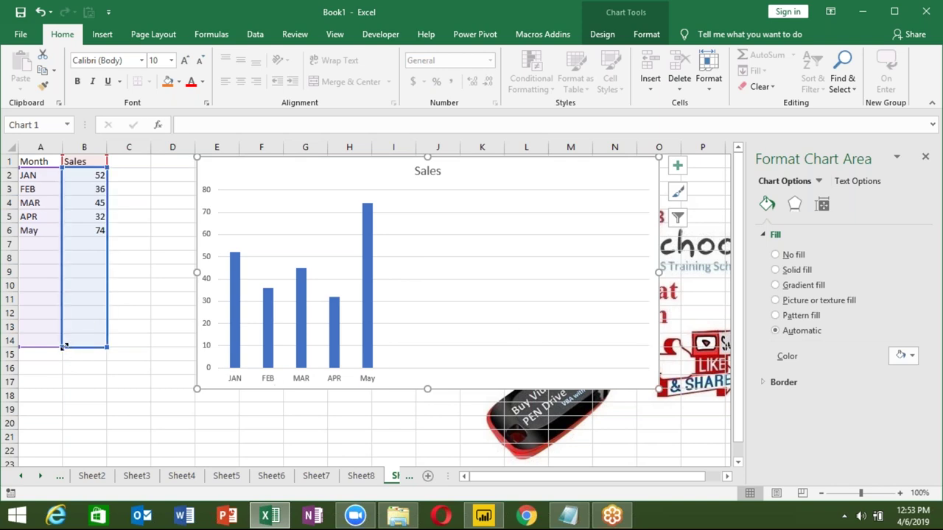
left_click_drag(64, 346, 67, 240)
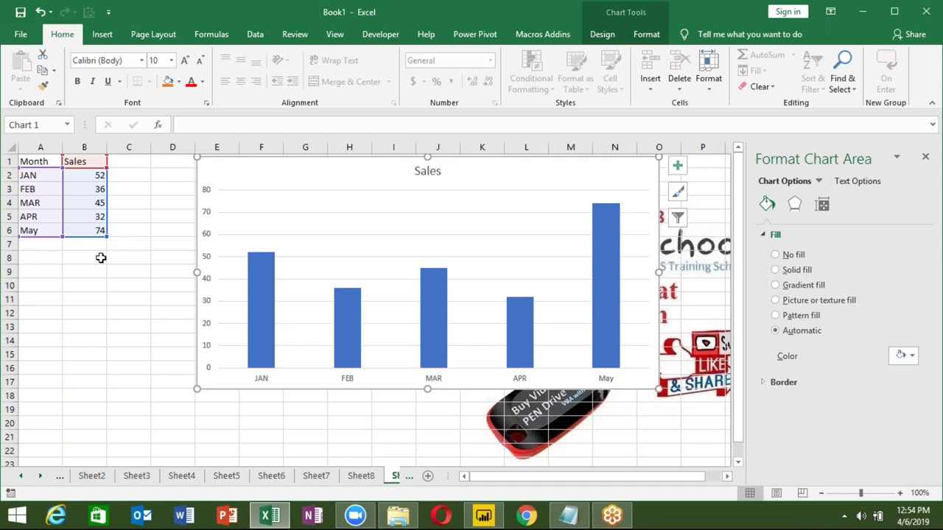
left_click_drag(257, 172, 409, 169)
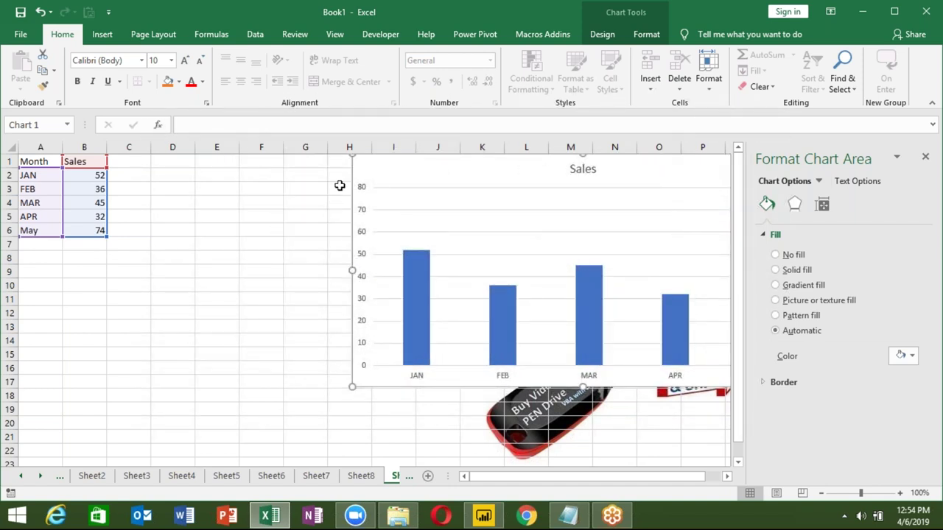
left_click(189, 174)
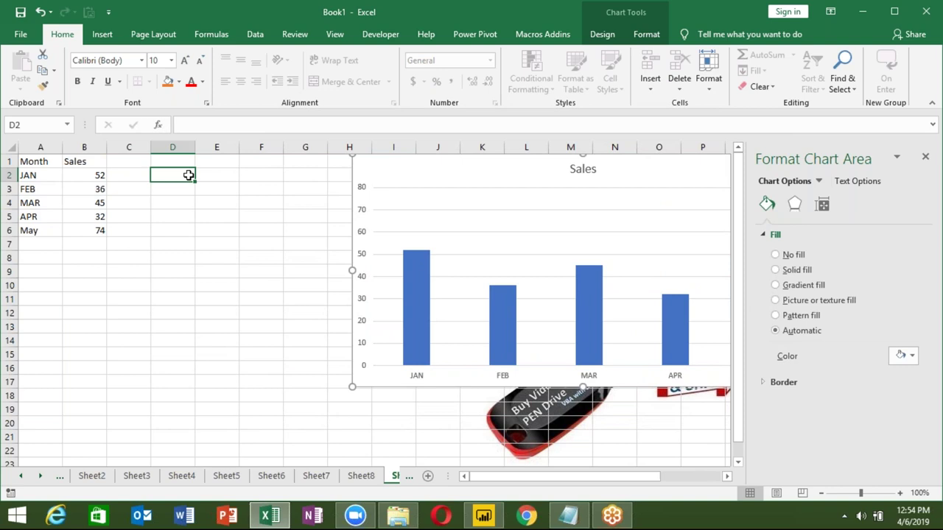
Step: Enter =OFFSET(B1,1,0) in cell C8
key("Down")
key("Down")
key("Down")
key("Down")
key("Down")
key("Down")
key("Left")
key("Up")
key("Up")
key("Up")
type("M")
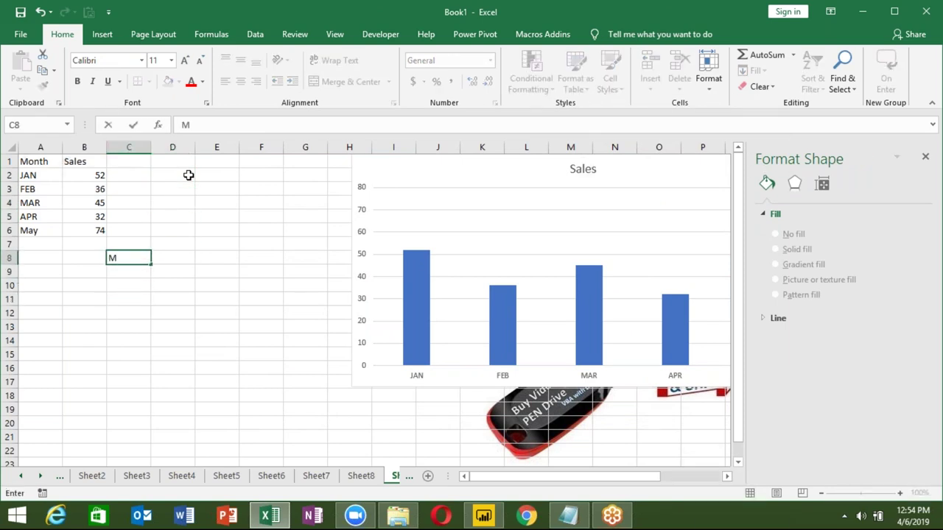
type("onth")
key("Return")
key("Up")
key("Delete")
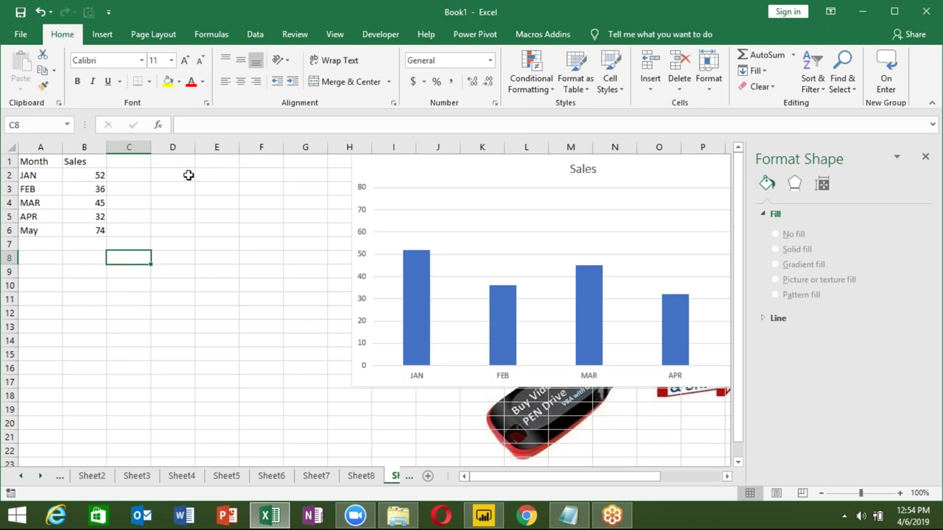
type("=")
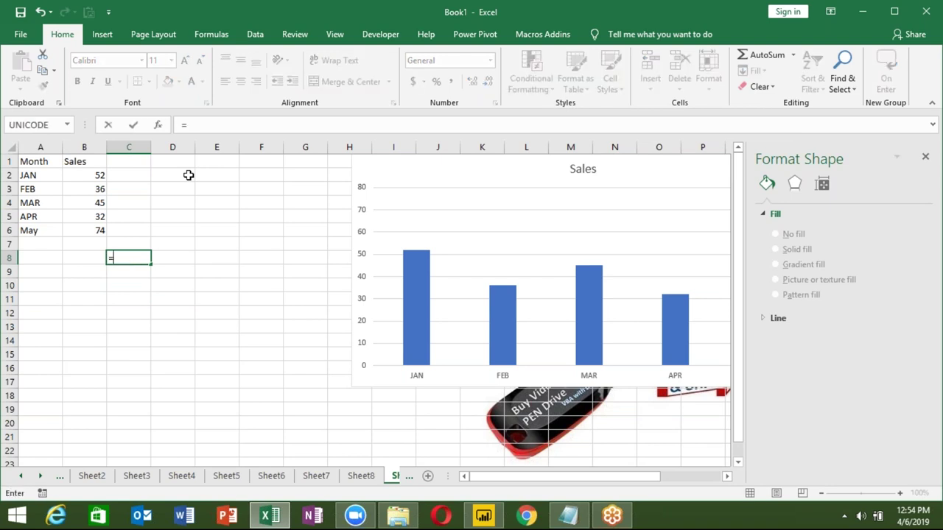
type("of")
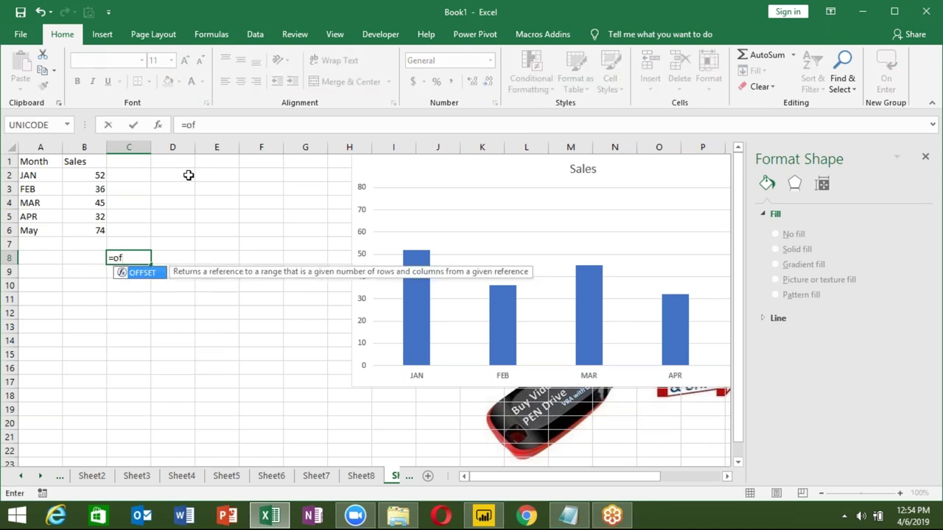
key("Tab")
key("Up")
key("Up")
key("Up")
key("Up")
key("Up")
key("Left")
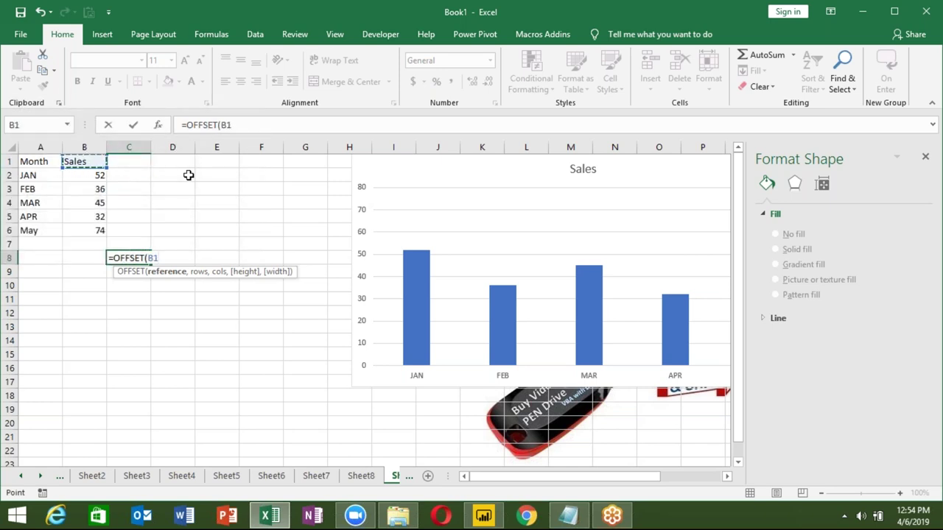
type(",1")
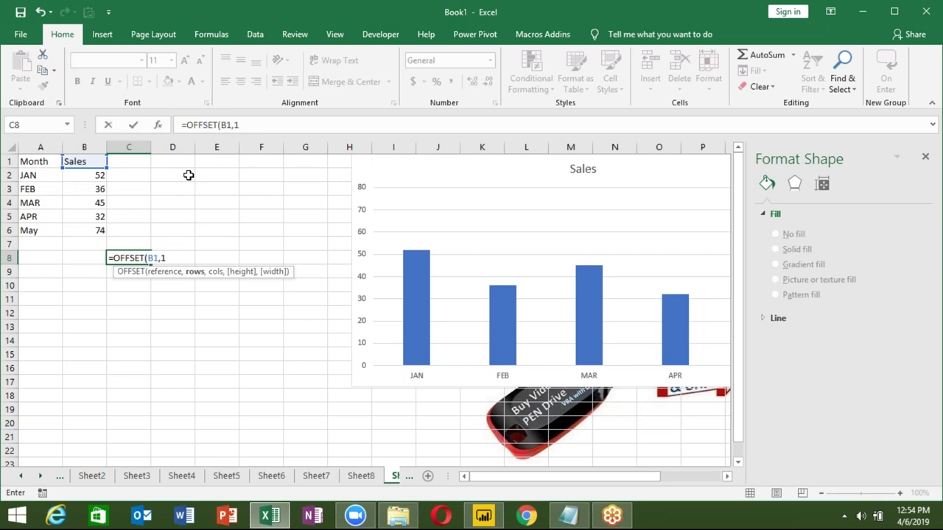
type(",0")
key("Return")
Step: Extend the C8 formula to =OFFSET(B1,1,0,5,1) covering five rows
key("Up")
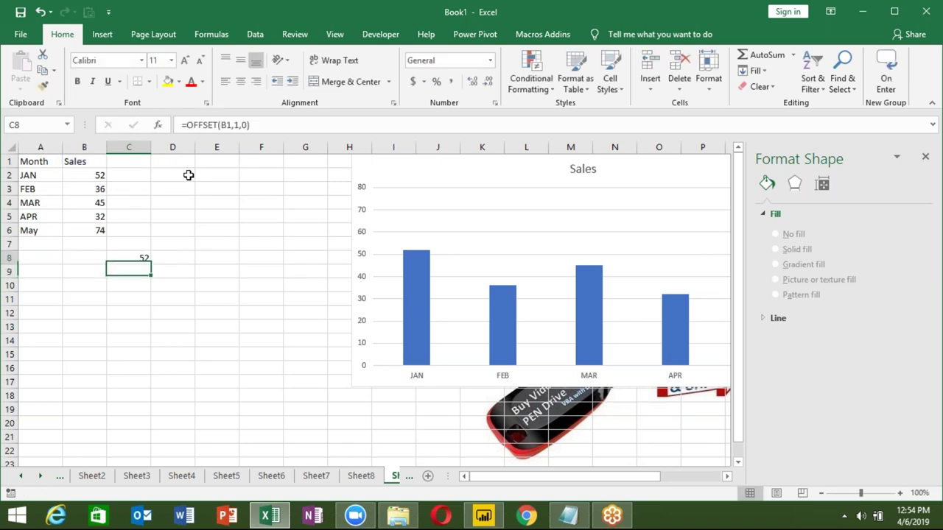
double_click(133, 258)
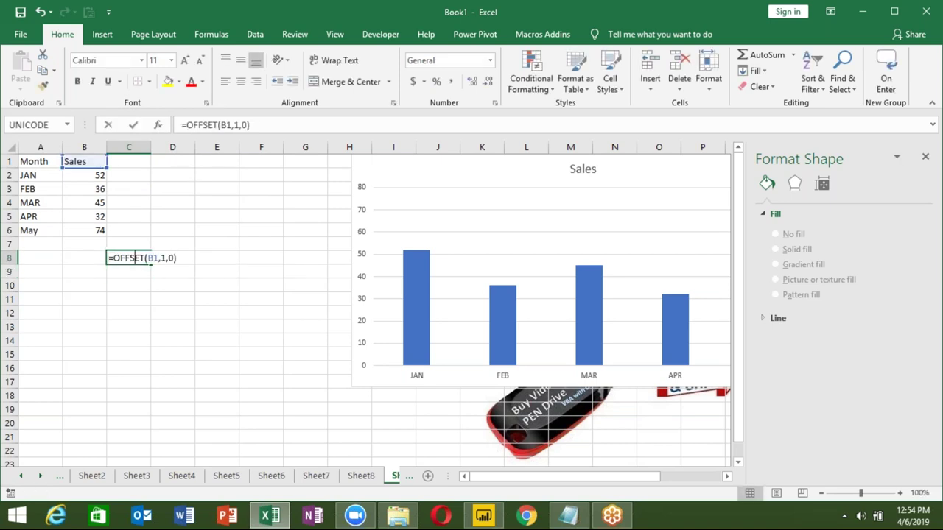
left_click(199, 257)
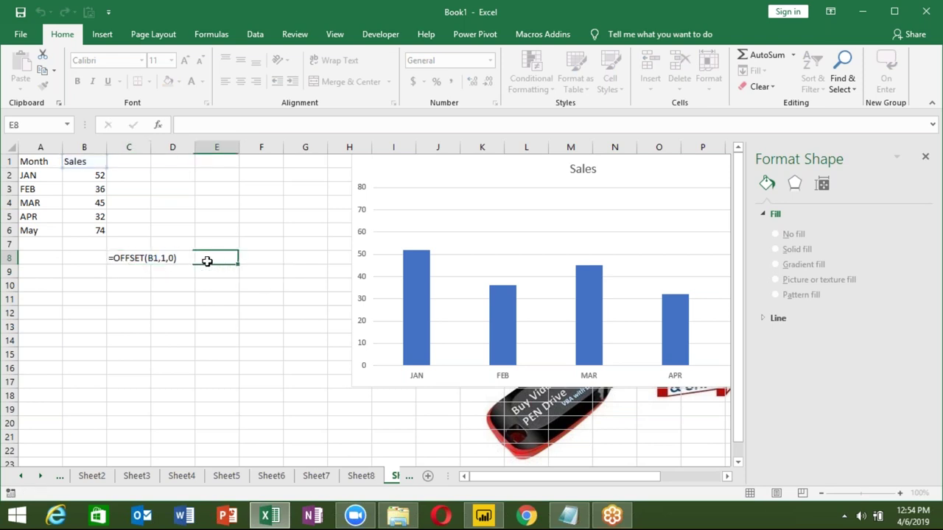
double_click(132, 259)
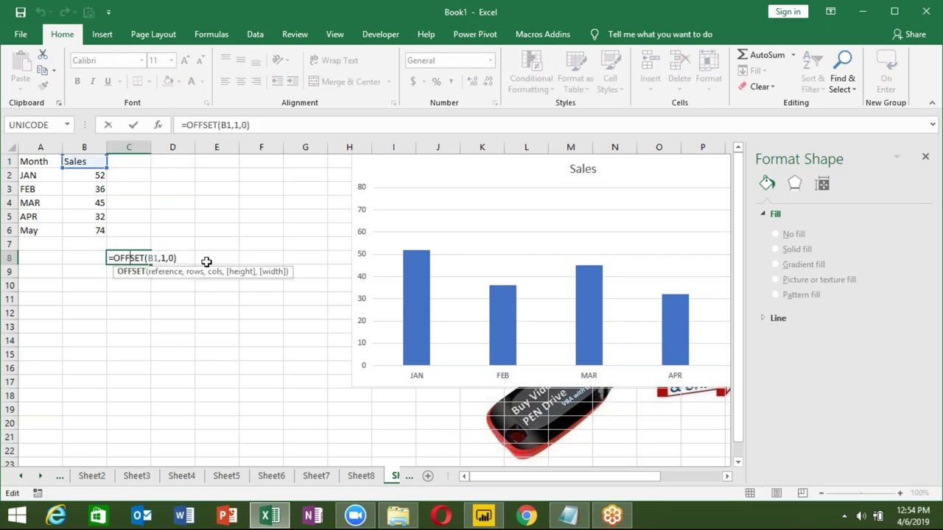
left_click(172, 259)
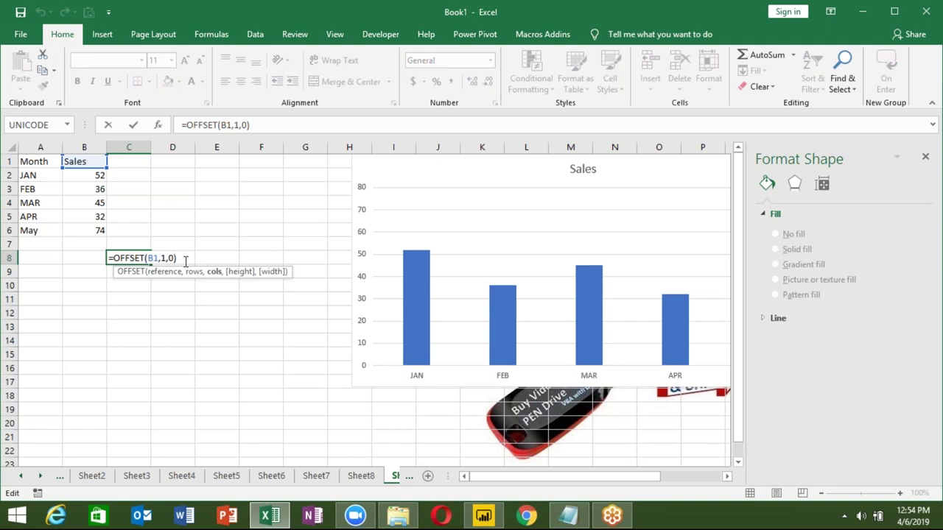
type(",5,1")
key("Return")
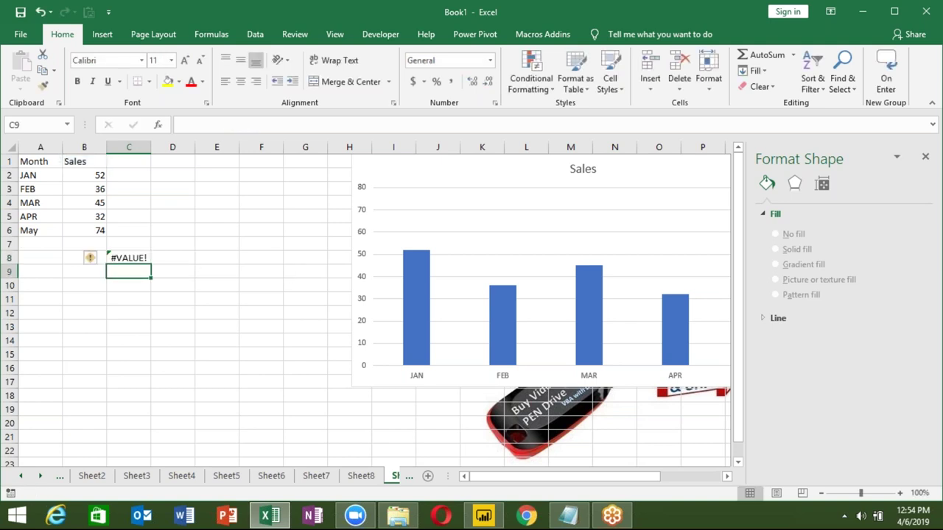
Step: Wrap the formula as =SUM(OFFSET(B1,1,0,5,1)) and accept Excel's correction
key("Up")
left_click(185, 125)
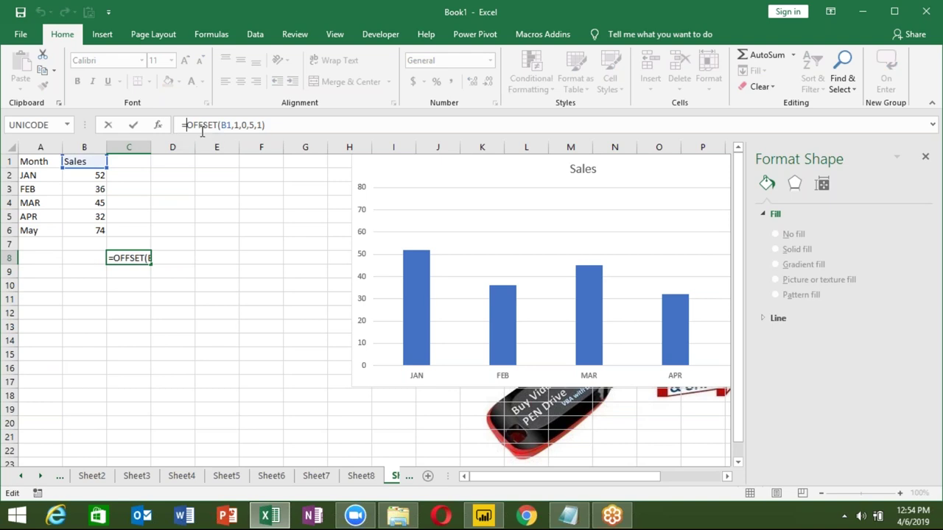
type("SUM")
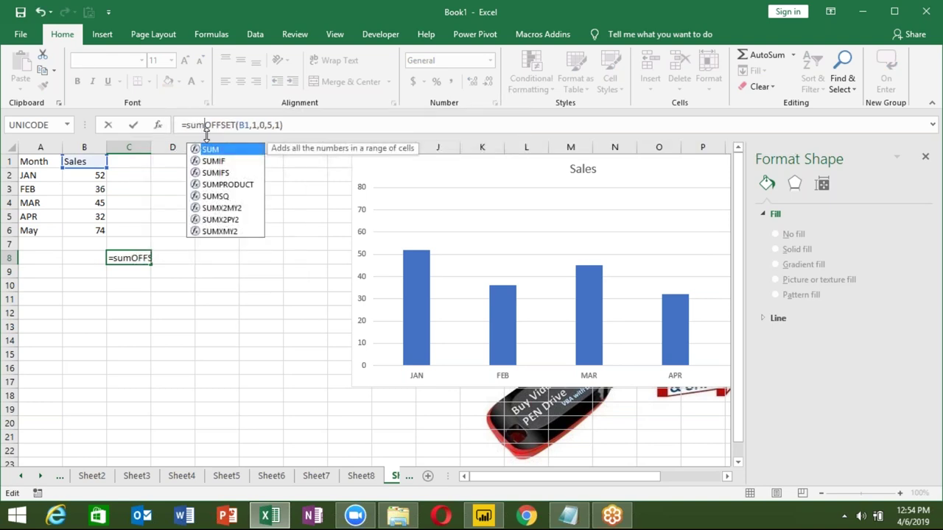
type("(")
key("Return")
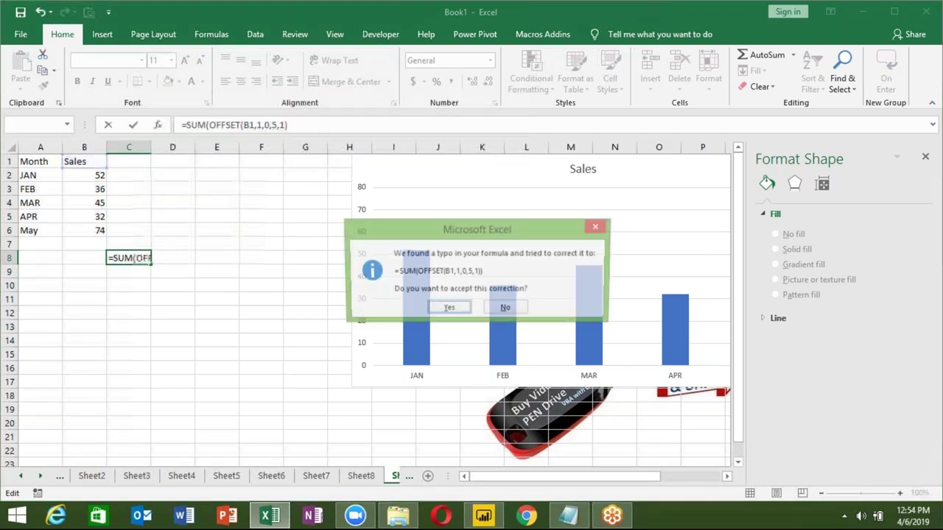
key("Return")
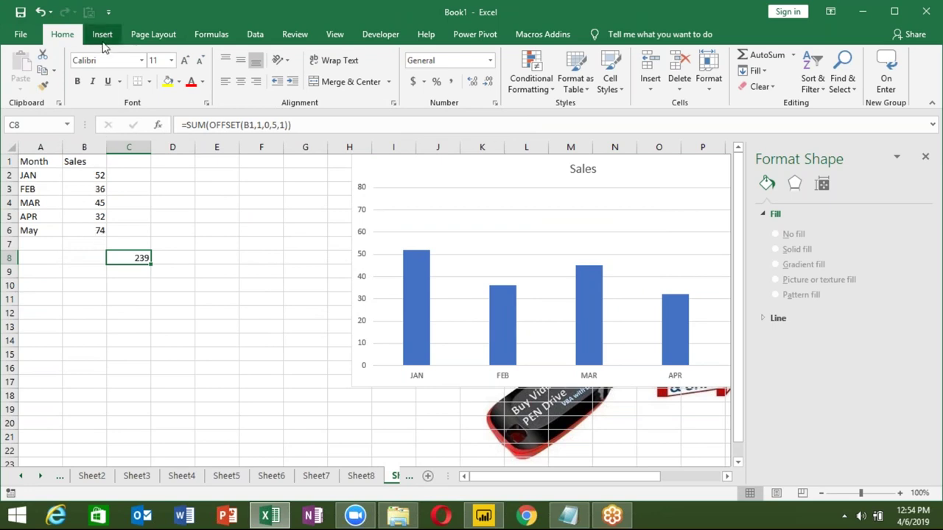
Step: Step through C8's formula with Evaluate Formula
left_click(211, 35)
left_click(651, 86)
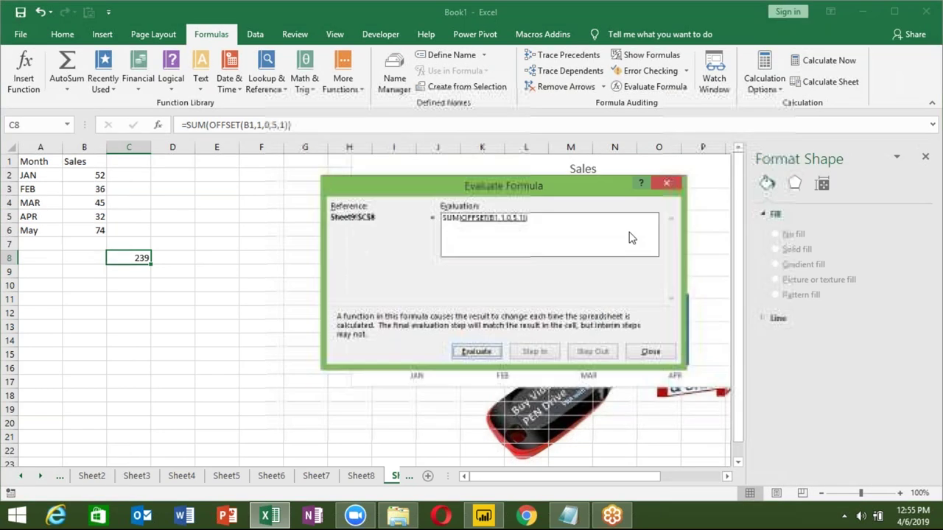
left_click(480, 355)
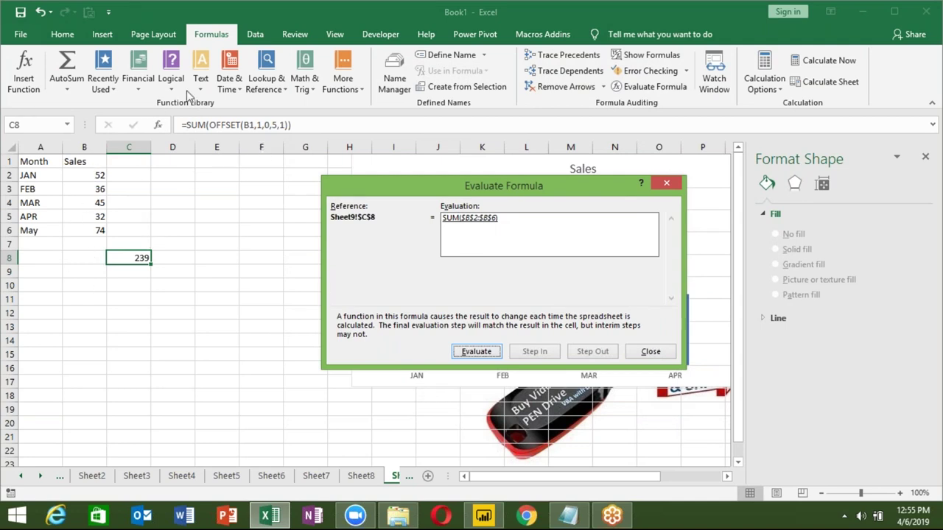
left_click(651, 351)
Step: Replace the OFFSET height 5 with COUNTA(B:B)-1 in C8's formula
left_click(269, 125)
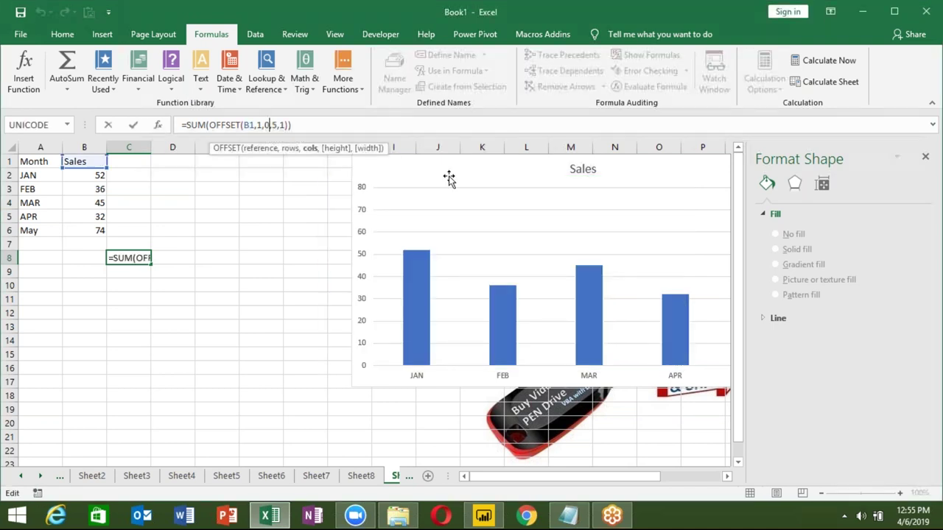
key("Delete")
type("count")
key("Down")
key("Tab")
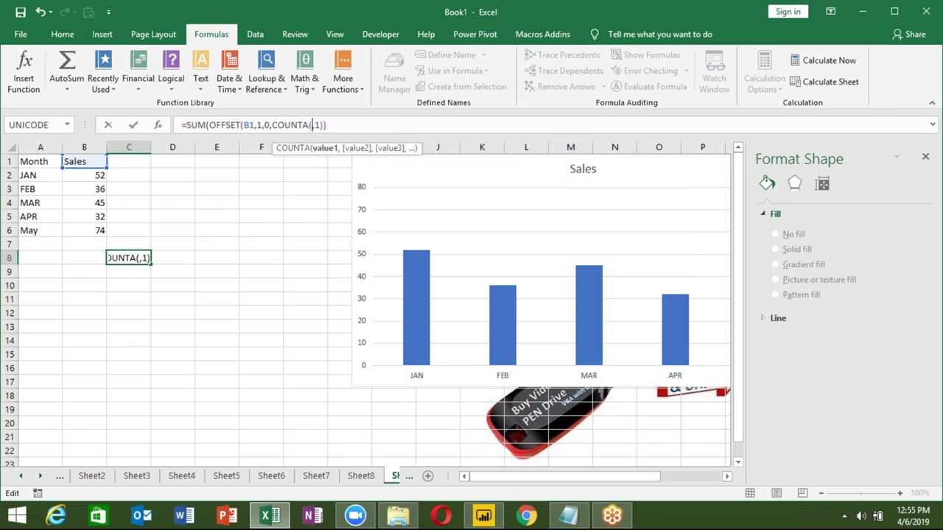
left_click(89, 146)
type(")-1")
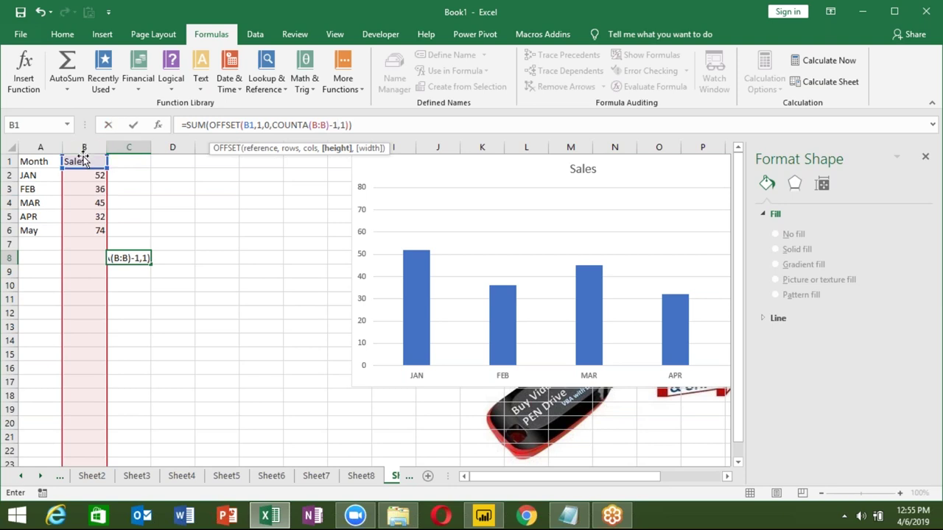
key("Return")
Step: Enter 65 as the new sales value in B7
key("Up")
key("Left")
key("Up")
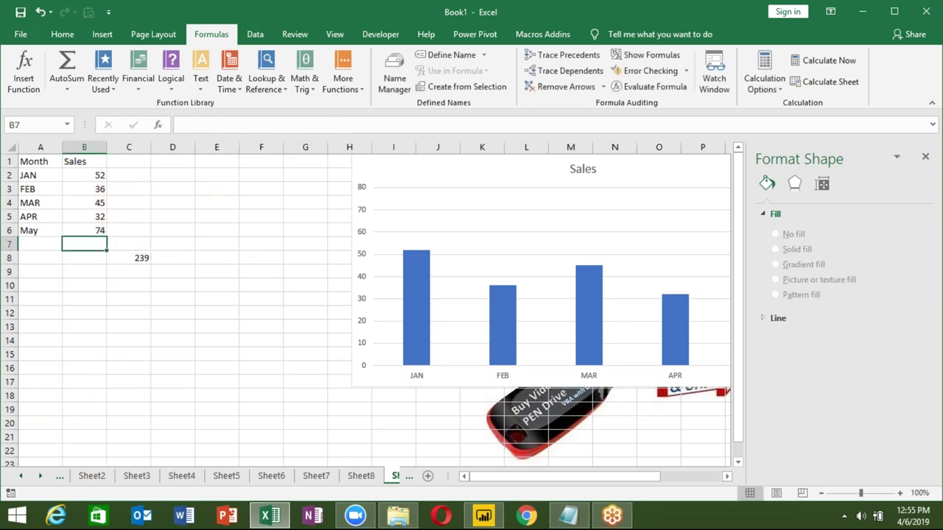
type("65")
key("Return")
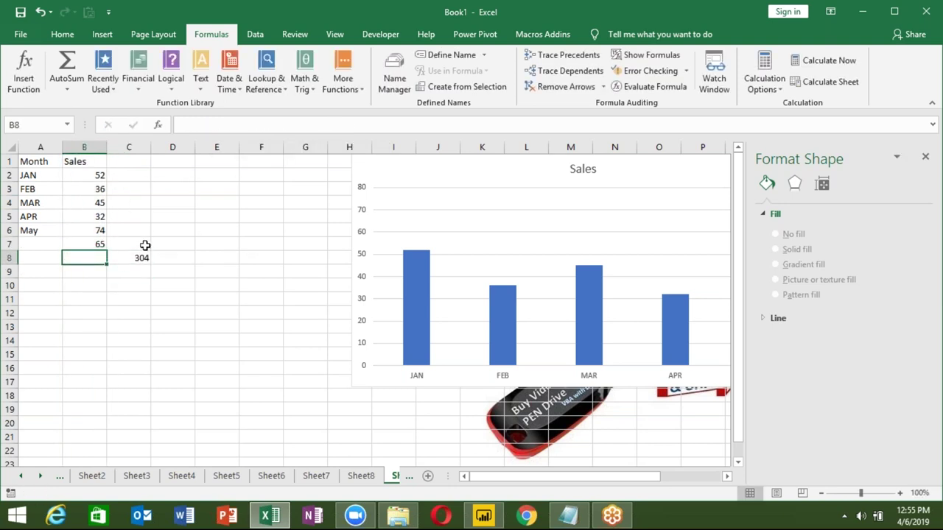
left_click(143, 258)
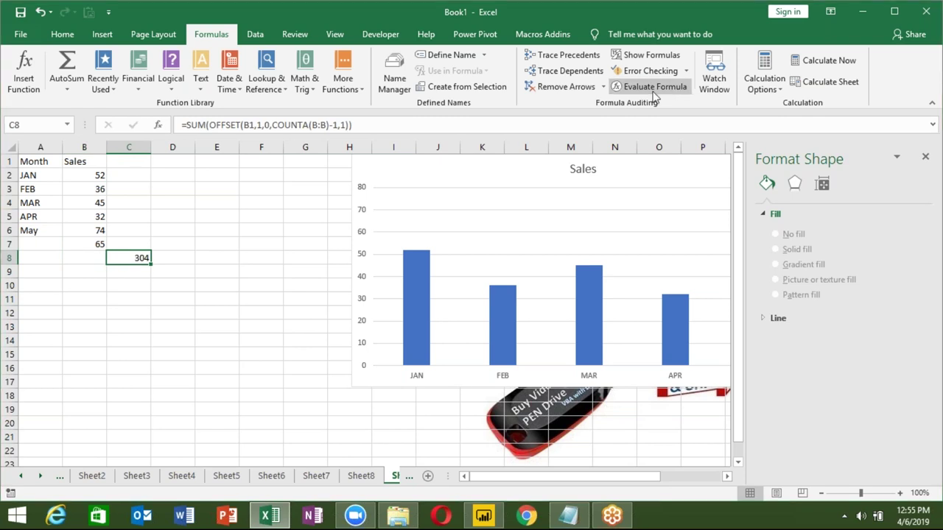
left_click(648, 86)
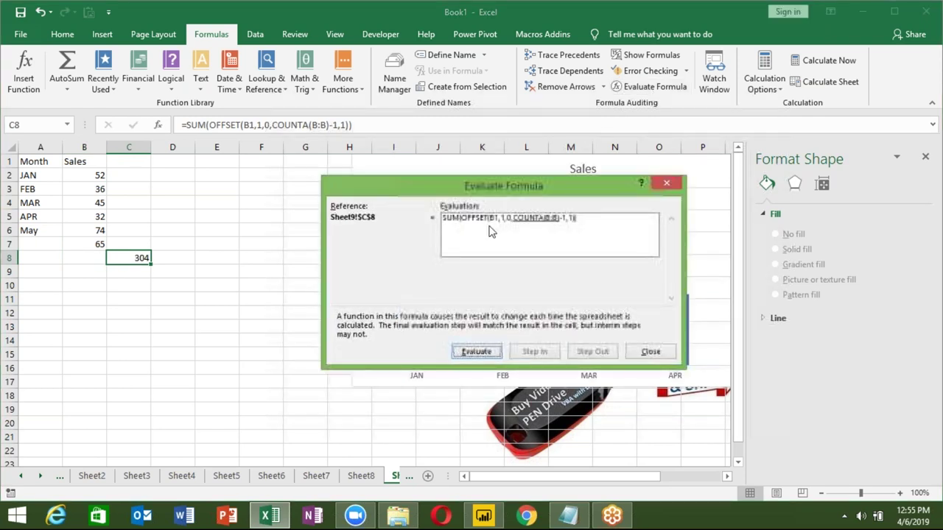
left_click(476, 351)
left_click(476, 351)
left_click(476, 351)
left_click(476, 352)
left_click(651, 352)
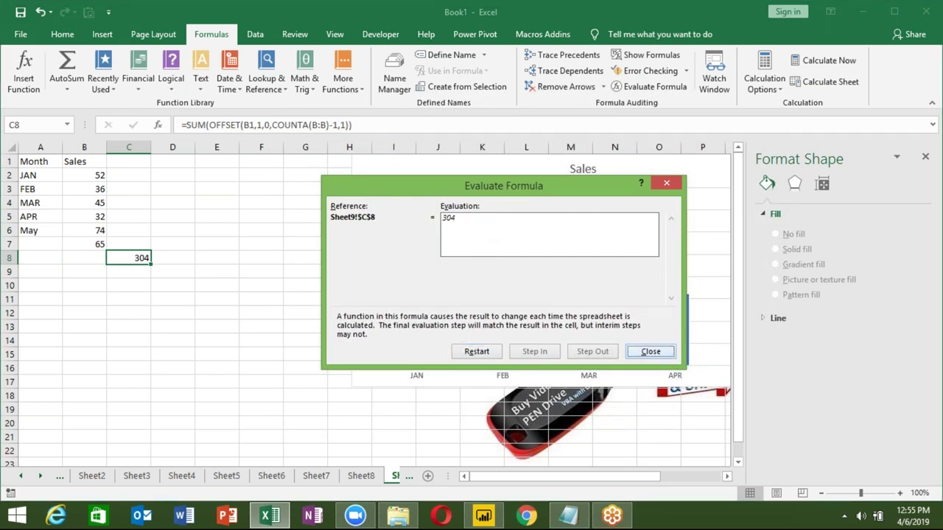
left_click(650, 352)
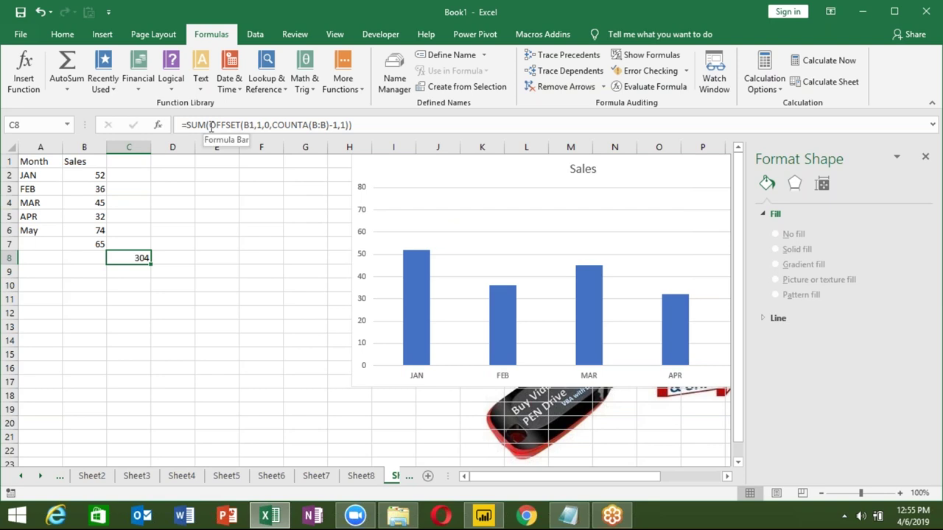
left_click(211, 126)
left_click(211, 126)
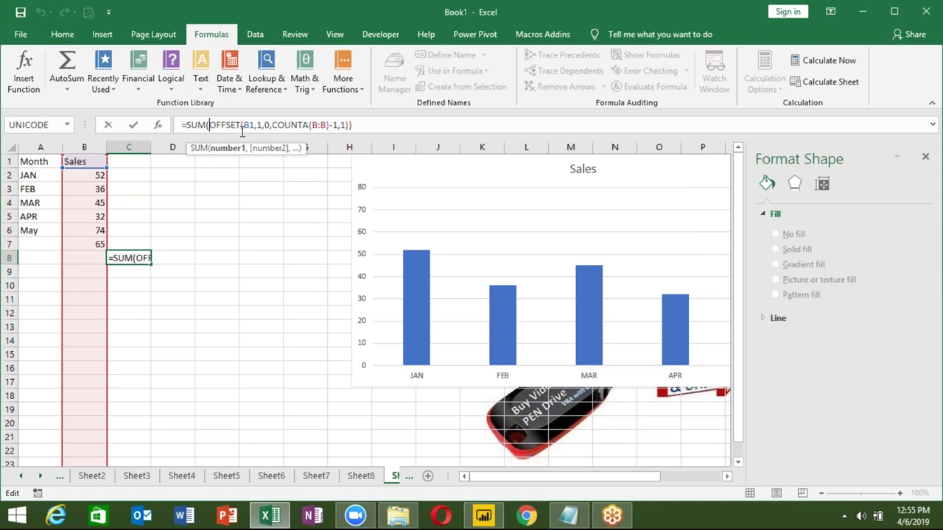
Step: Finish making the OFFSET formula's references absolute and commit the edit
key("BackSpace")
key("BackSpace")
key("BackSpace")
key("BackSpace")
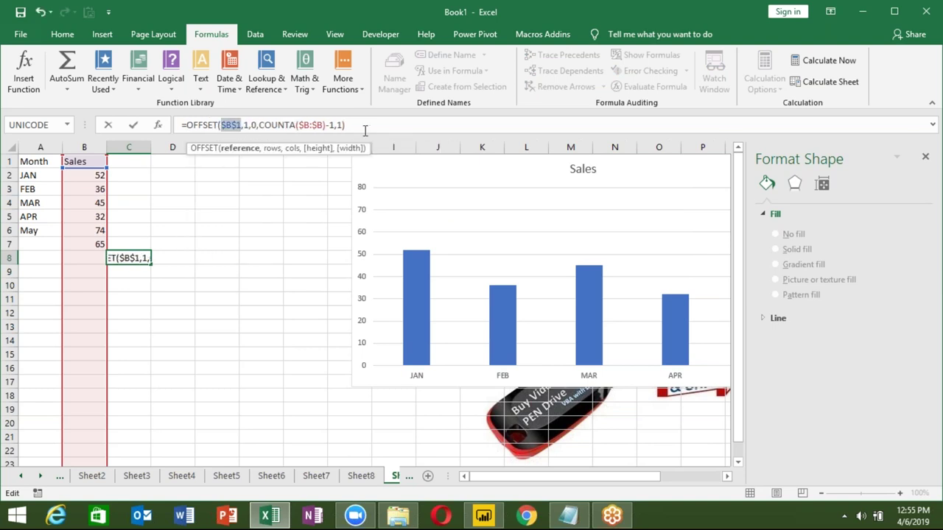
left_click_drag(362, 127, 184, 124)
key("Return")
left_click(173, 189)
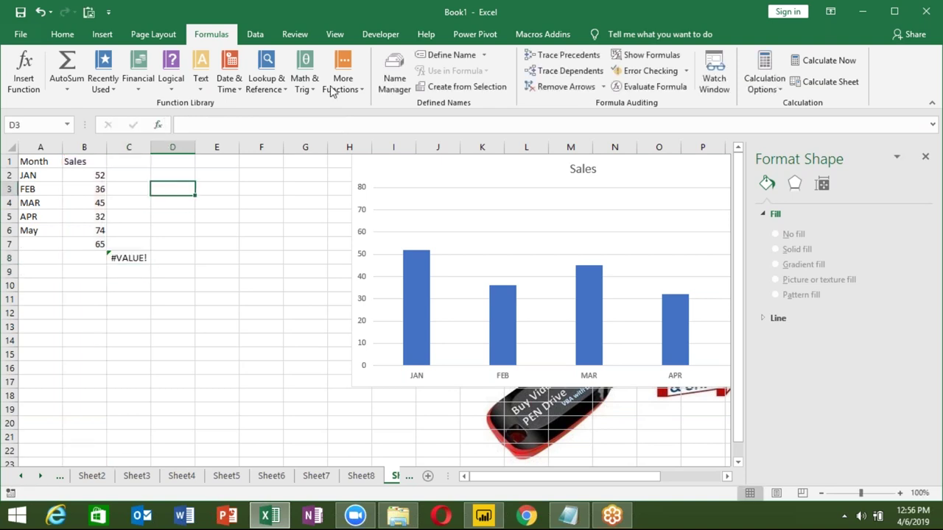
Step: Define the name SS as =OFFSET($B$1,1,0,COUNTA($B:$B)-1,1), fixing the doubled equals sign
left_click(434, 55)
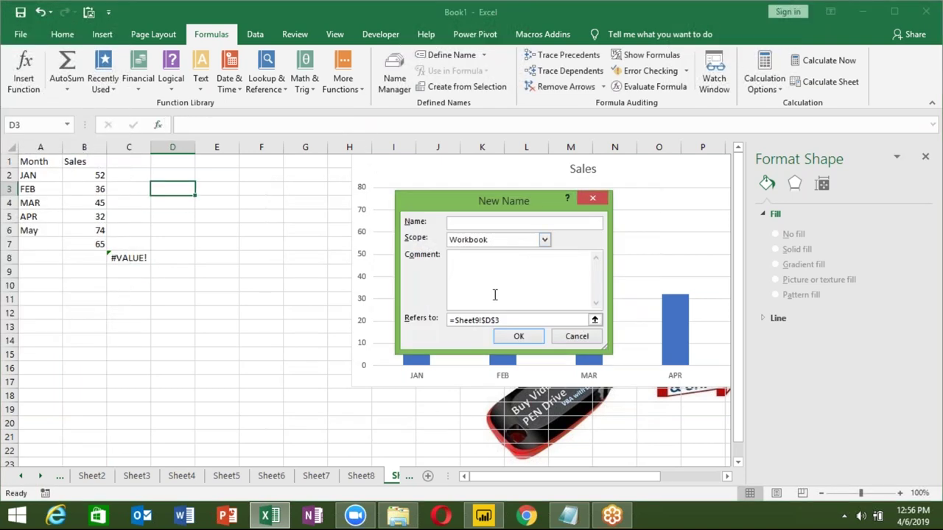
type("SS")
left_click_drag(505, 320, 449, 320)
type("=")
key("ctrl+v")
left_click(519, 336)
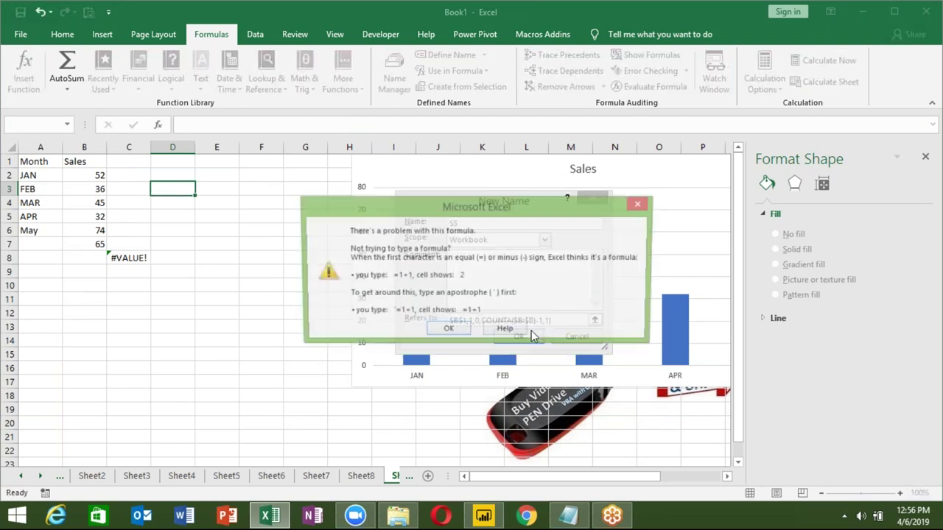
key("Return")
left_click(464, 321)
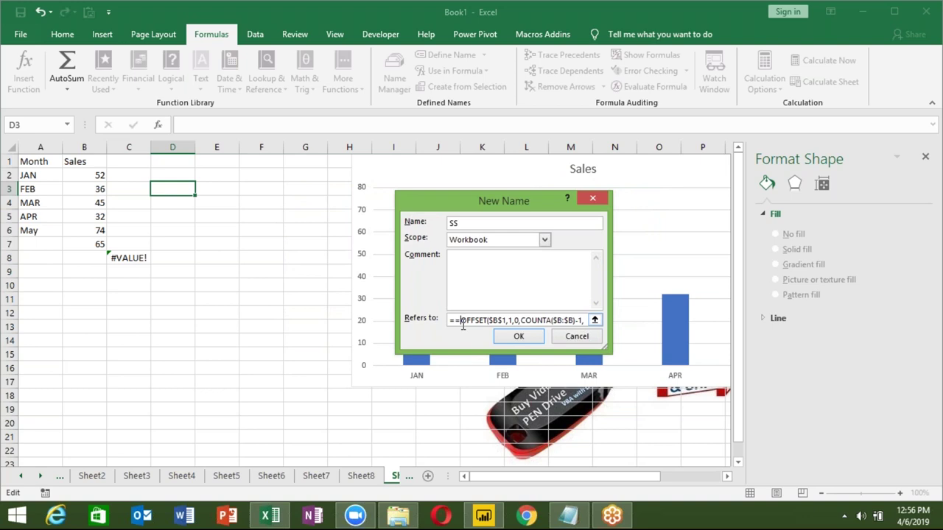
key("BackSpace")
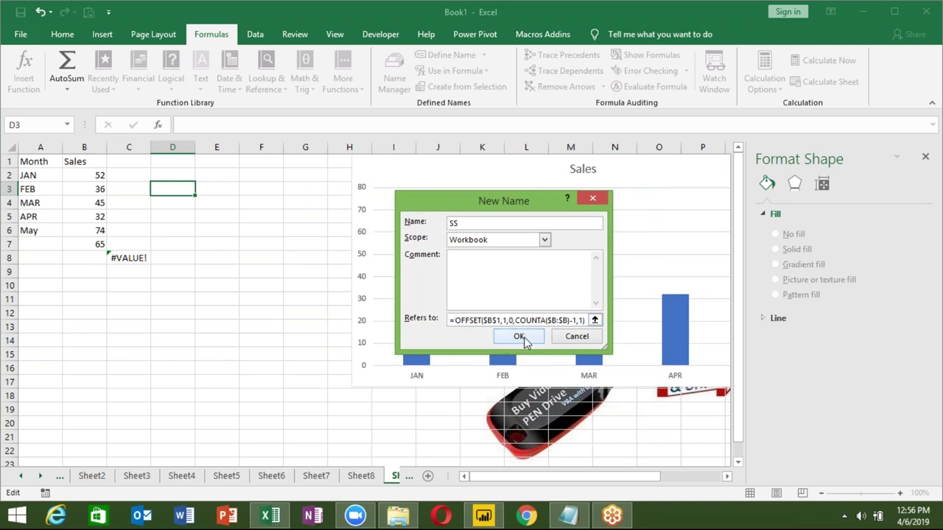
left_click(518, 337)
left_click(394, 79)
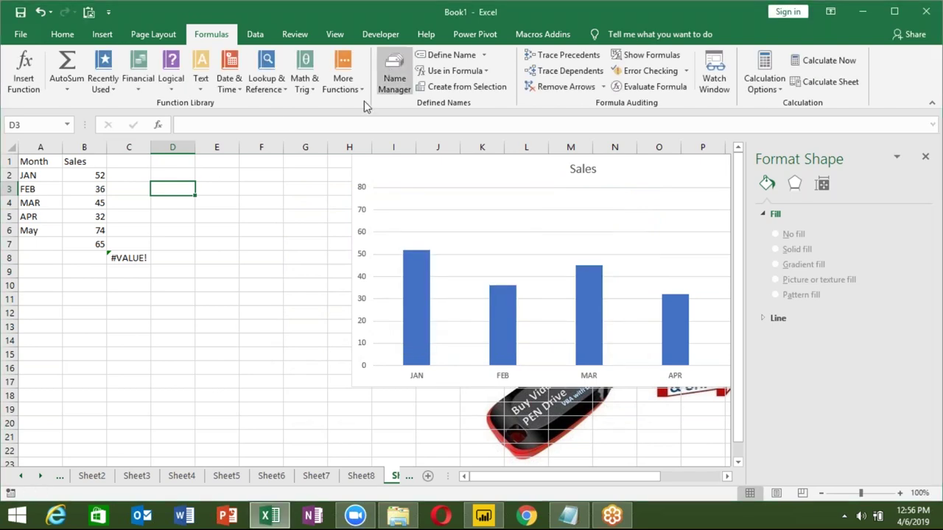
Step: Define the name mm as =OFFSET($A$1,1,0,COUNTA($A:$A)-1,1) for the months
left_click(415, 384)
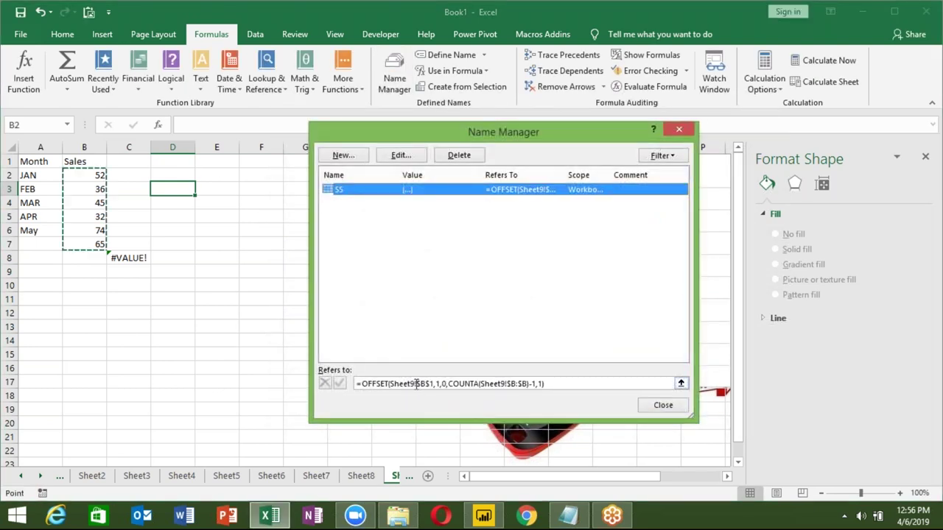
left_click(339, 158)
type("mm")
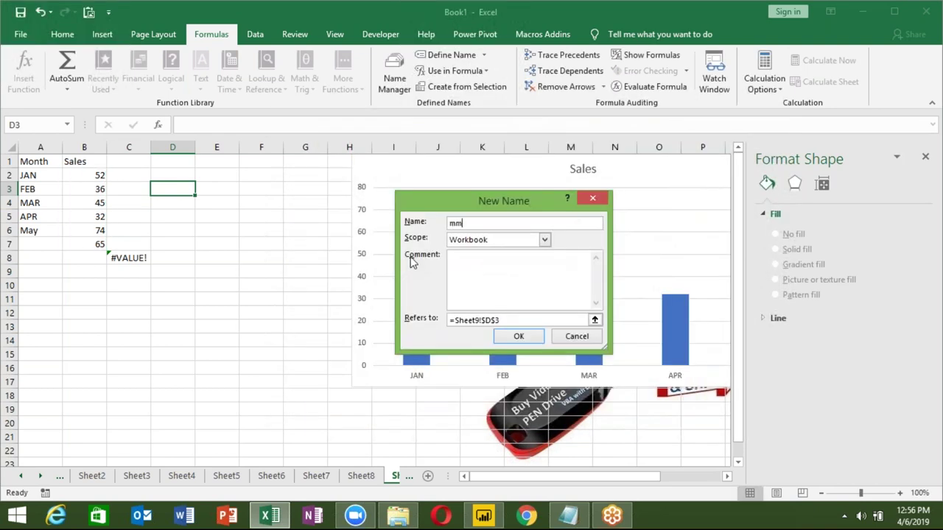
left_click(522, 320)
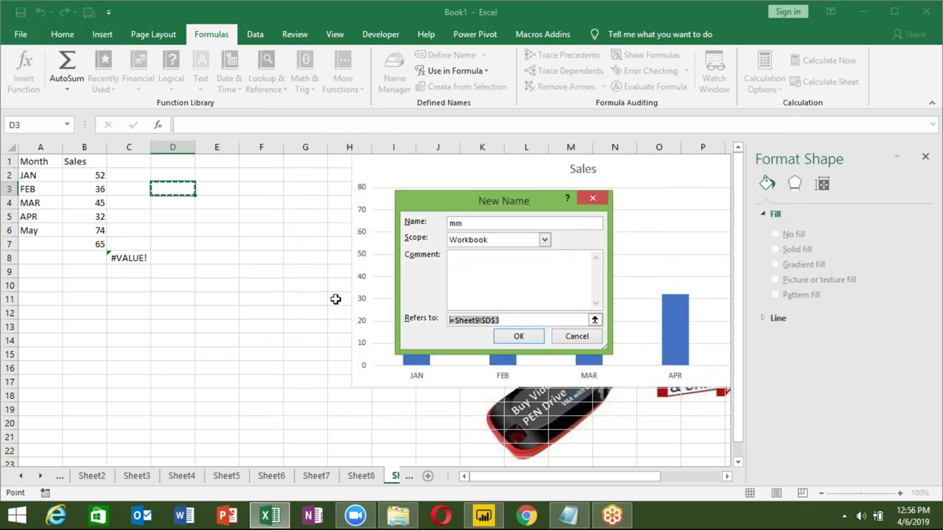
key("ctrl+v")
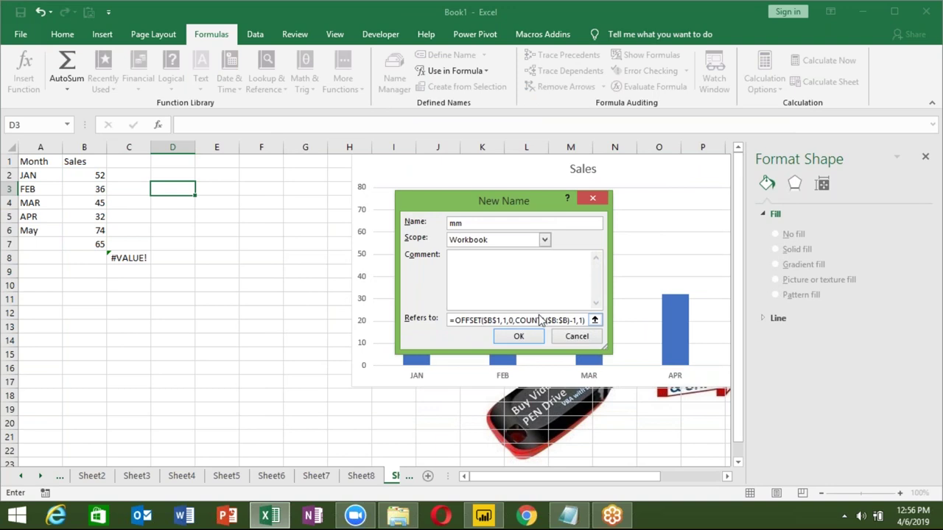
left_click(557, 320)
key("BackSpace")
type("a")
key("BackSpace")
type("a")
key("BackSpace")
type("a")
left_click(517, 337)
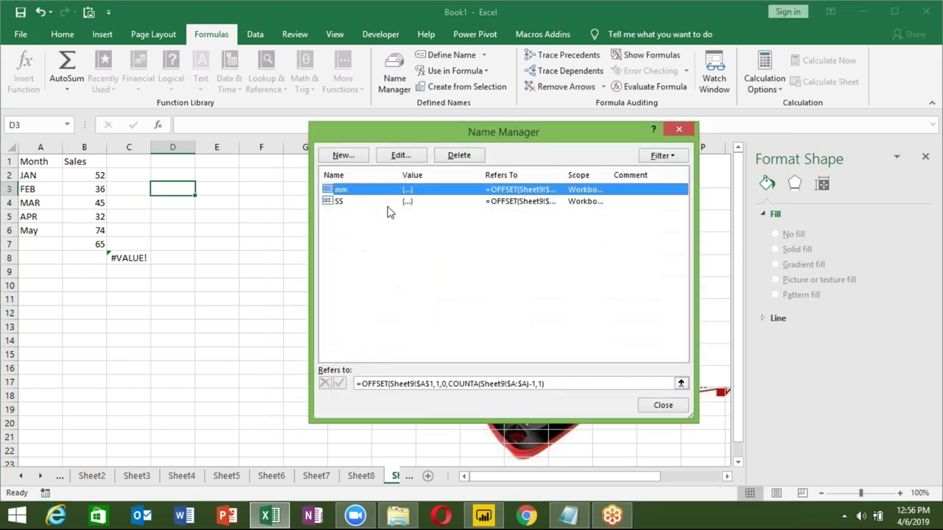
Step: Review the mm and SS formulas in the list of defined names, then close it
left_click(394, 201)
left_click(394, 191)
left_click(396, 201)
left_click(661, 407)
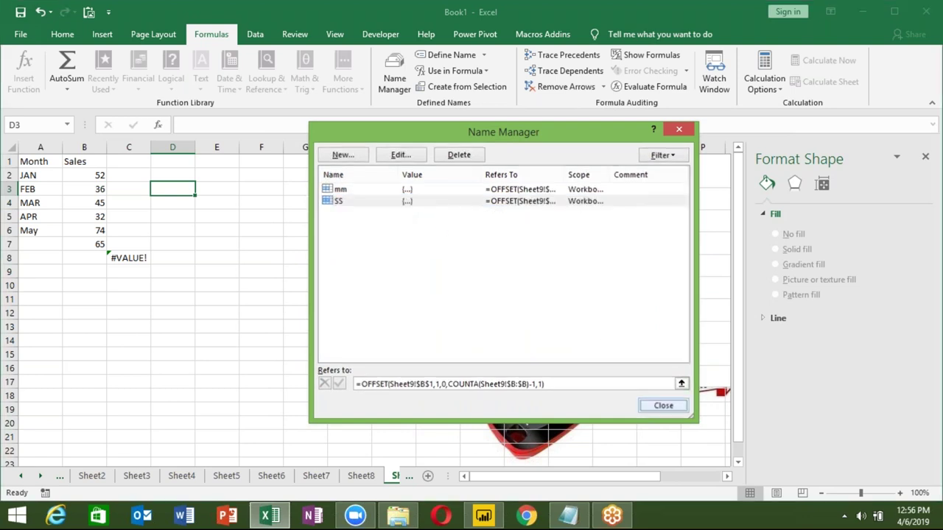
Step: Change the chart's SERIES formula to use Sheet9!mm and Sheet9!ss instead of fixed ranges
left_click(319, 179)
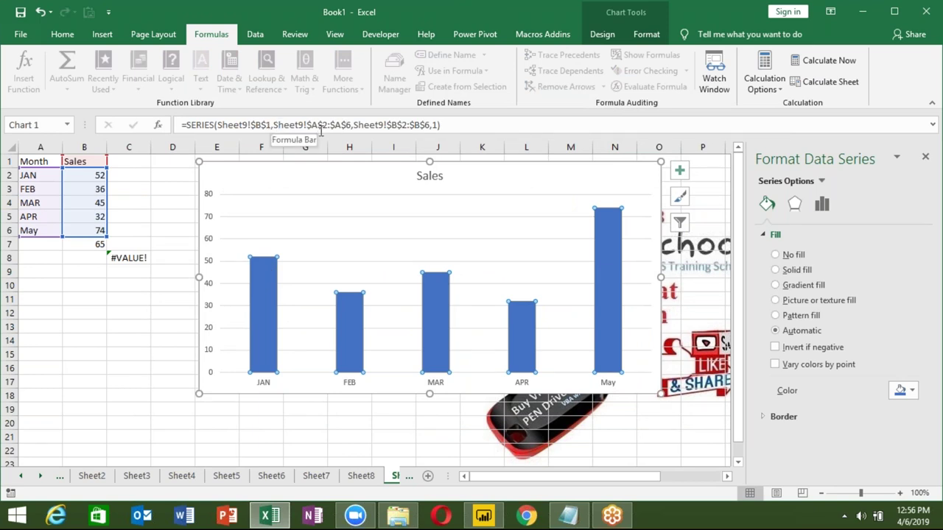
left_click(311, 125)
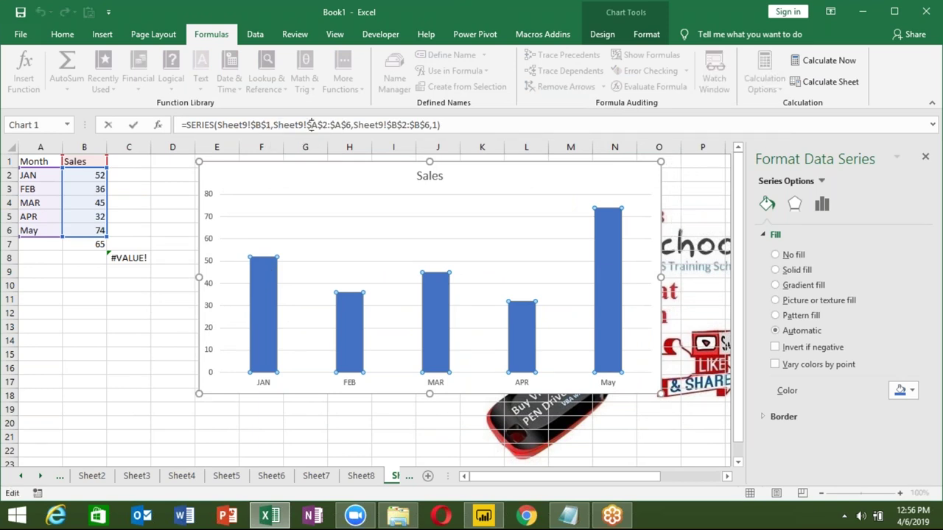
left_click_drag(308, 125, 342, 126)
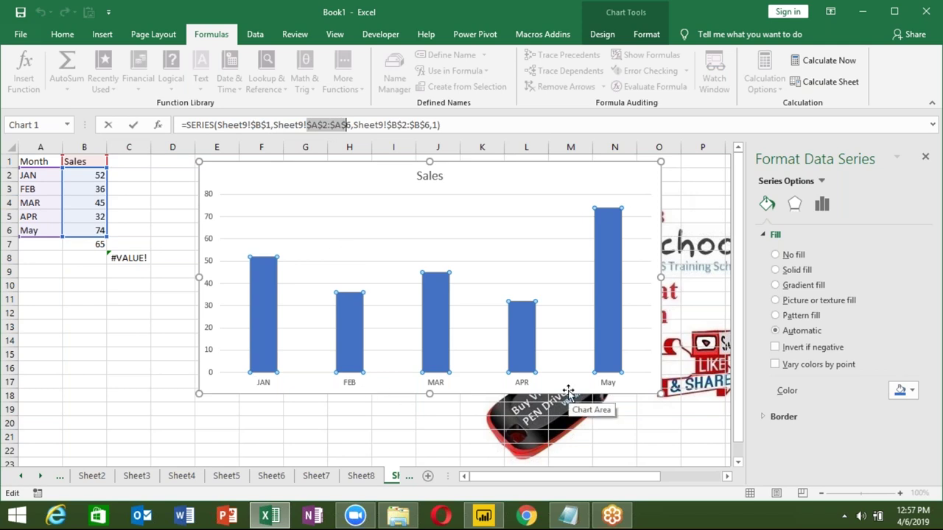
key("Delete")
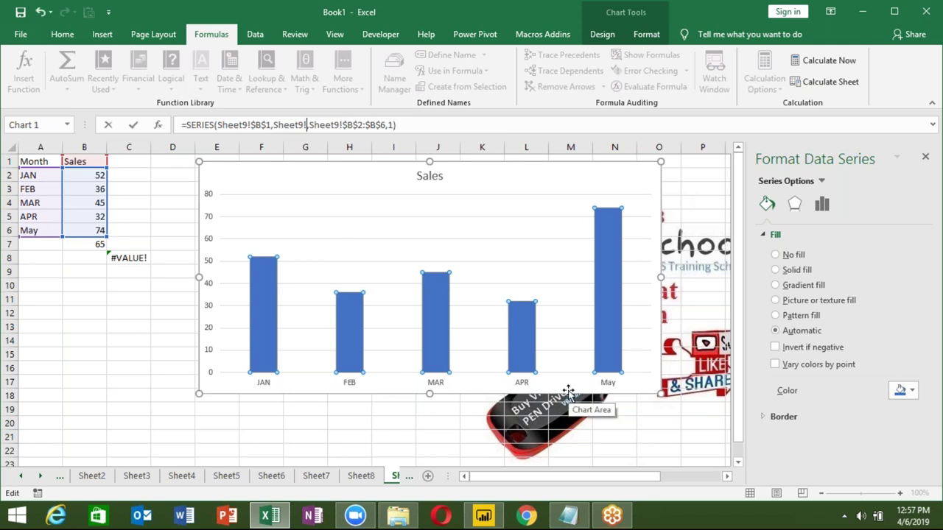
type("mm")
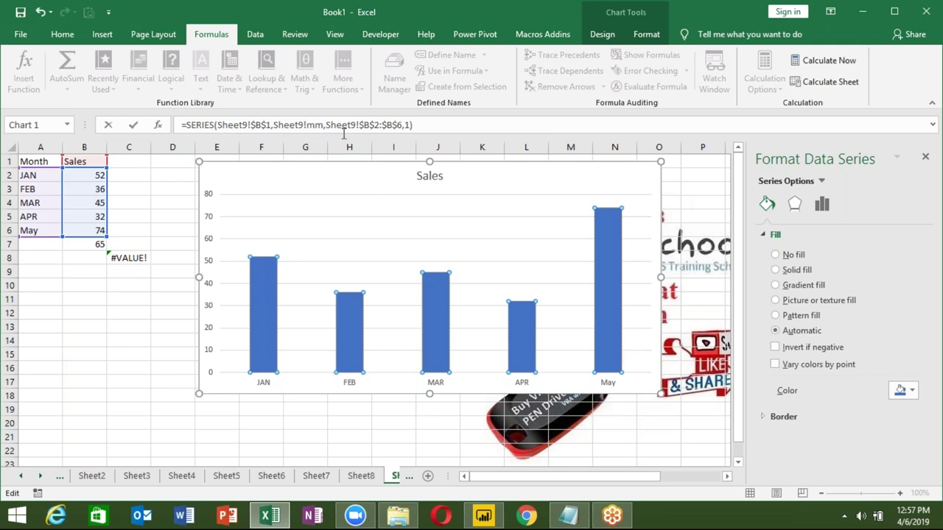
left_click_drag(362, 125, 408, 125)
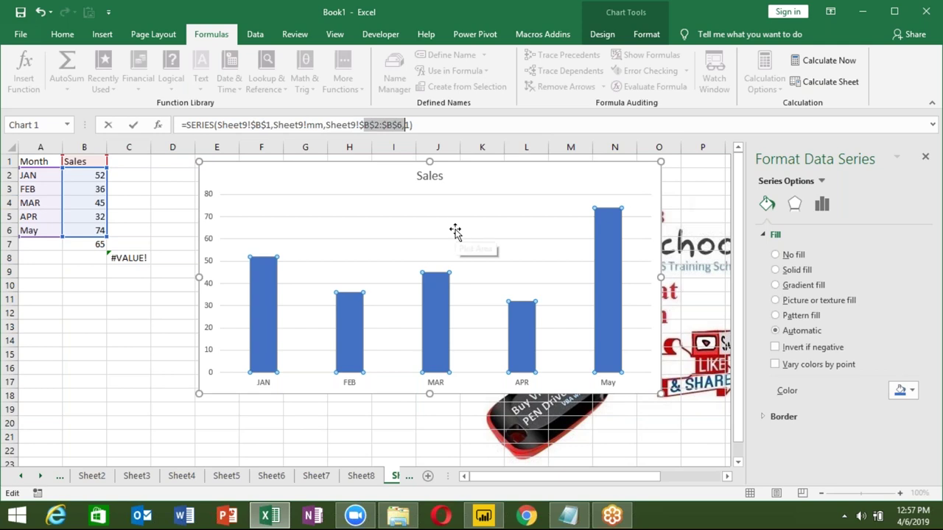
key("BackSpace")
key("BackSpace")
type("ss,")
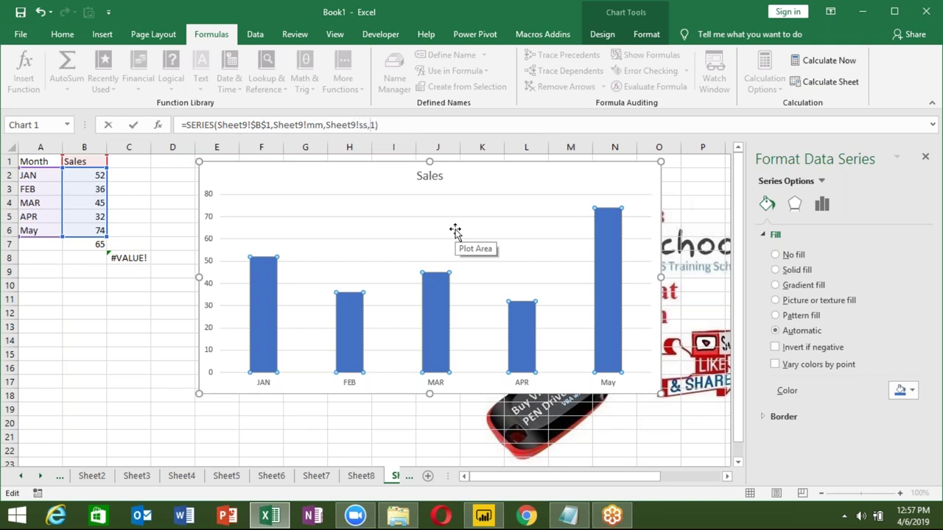
key("Return")
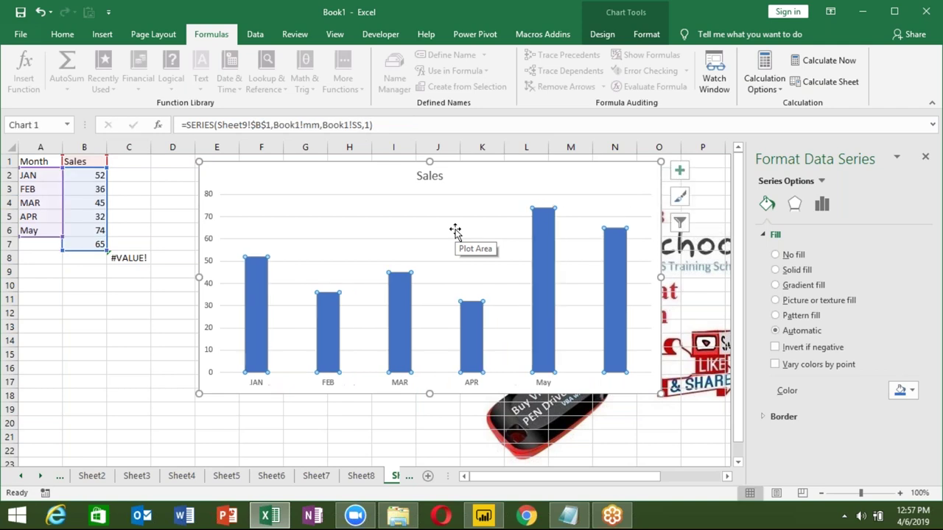
left_click(84, 313)
Step: Add test months Jun, Jul (65) and Aug (74) so the chart expands to include them
left_click(44, 245)
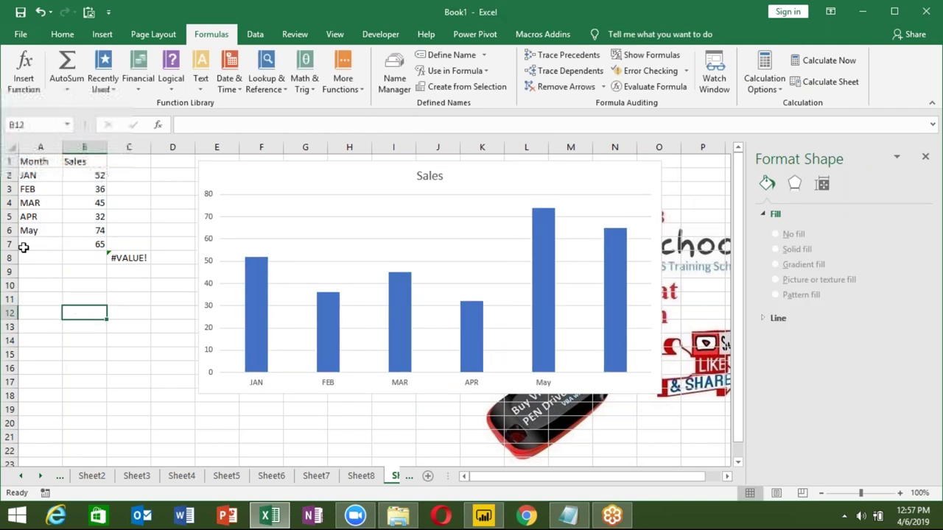
type("Jun")
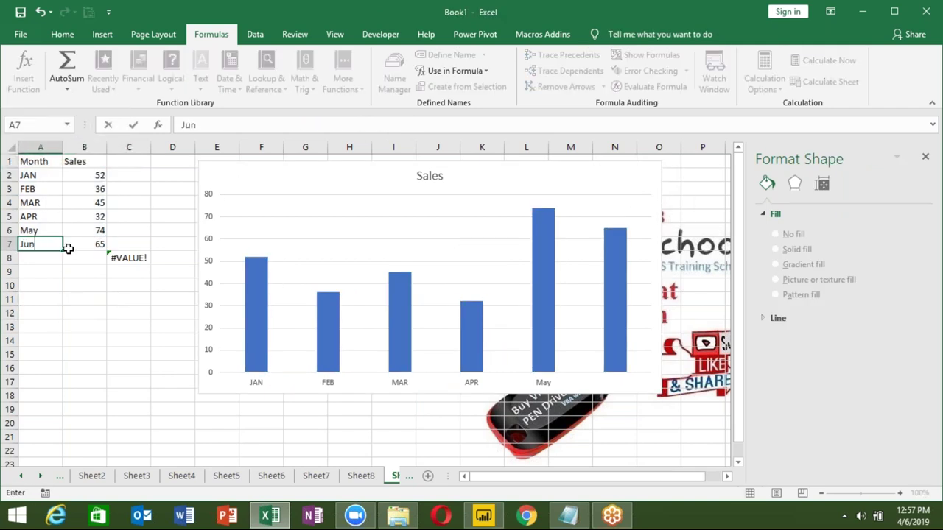
key("Return")
type("Jul")
key("Return")
left_click(70, 258)
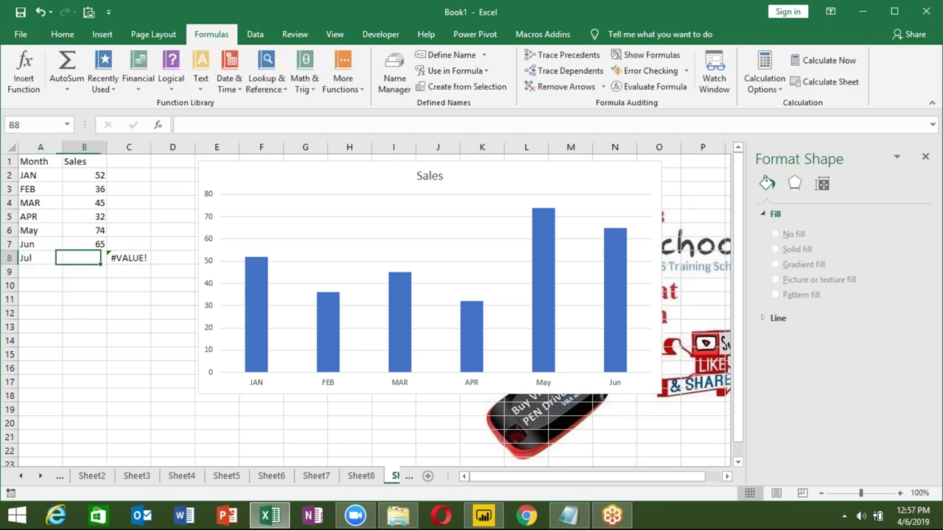
type("65")
key("Return")
left_click(40, 272)
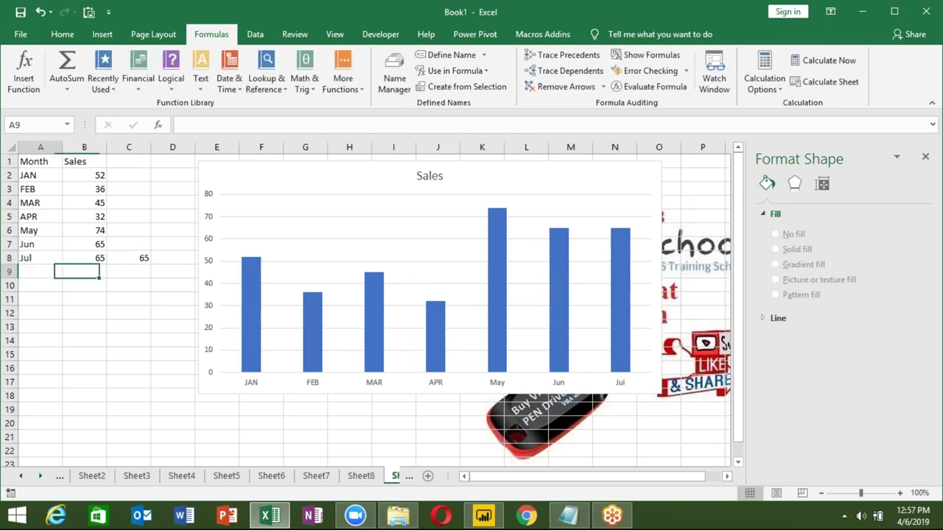
type("Aug")
key("Tab")
type("74")
key("Return")
Step: Clear the test rows A6:B9 so the chart shrinks back to JAN–APR
key("Up")
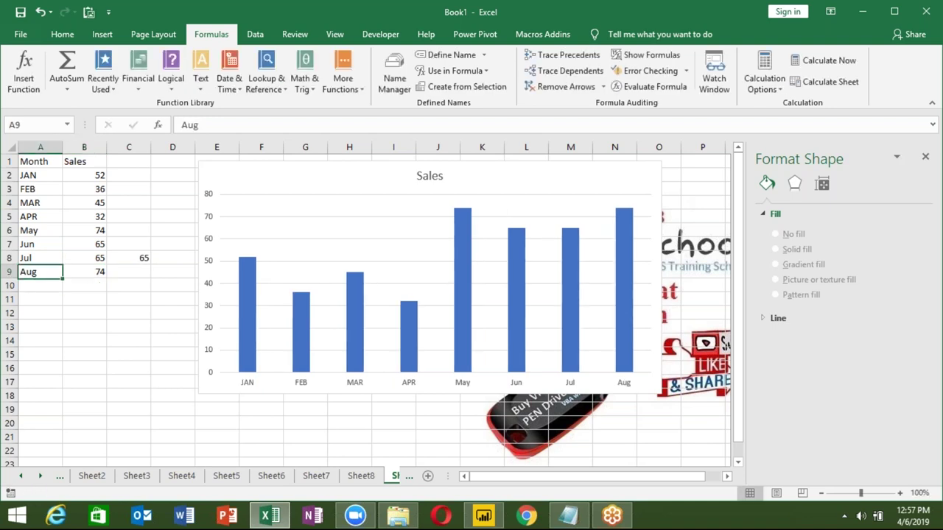
key("shift+Right")
key("shift+Up")
key("shift+Up")
key("shift+Up")
key("Delete")
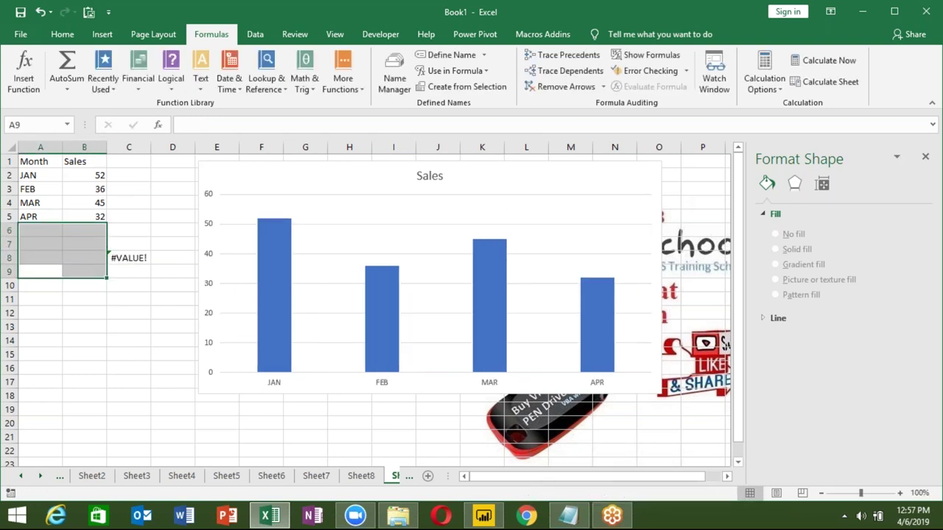
Step: Add a new worksheet after Sheet9 with headers Name in A1 and Jan in B1
left_click(39, 477)
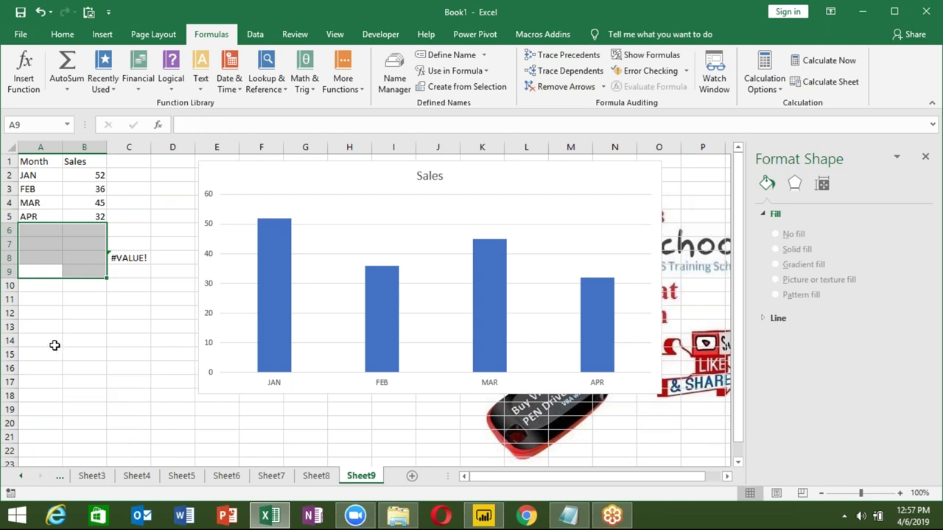
left_click(409, 478)
type("Mon")
key("BackSpace")
key("BackSpace")
key("BackSpace")
type("Name")
key("Tab")
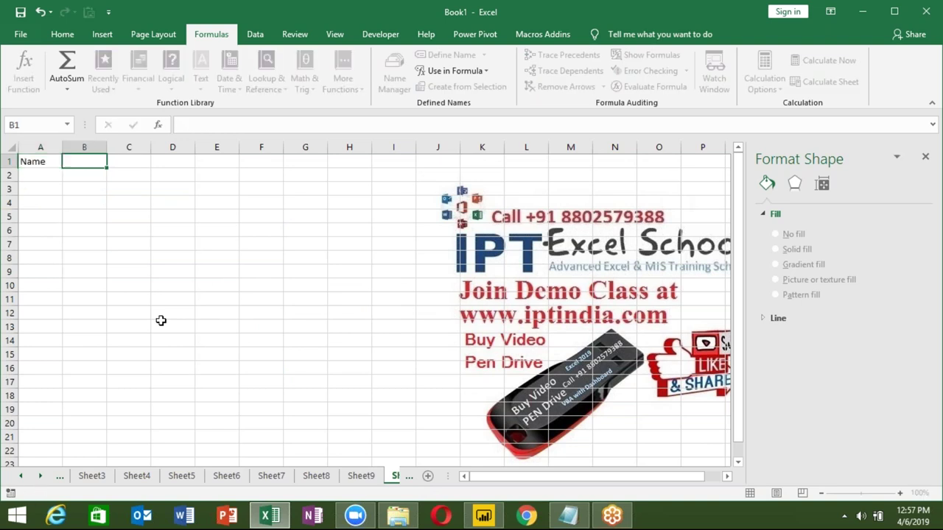
type("Jan")
key("shift+Tab")
key("Tab")
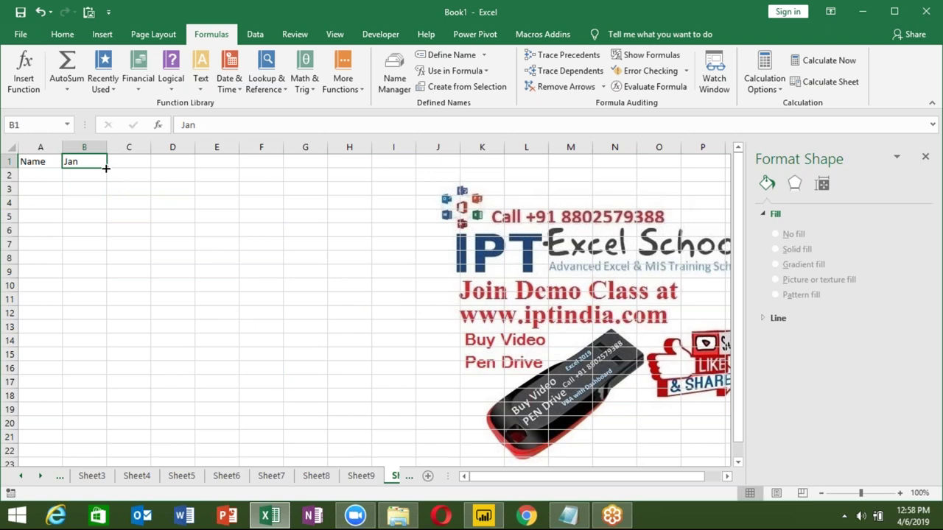
Step: Fill Feb–Jun across row 1 and fill a list of names down column A to row 13
left_click_drag(106, 168, 317, 162)
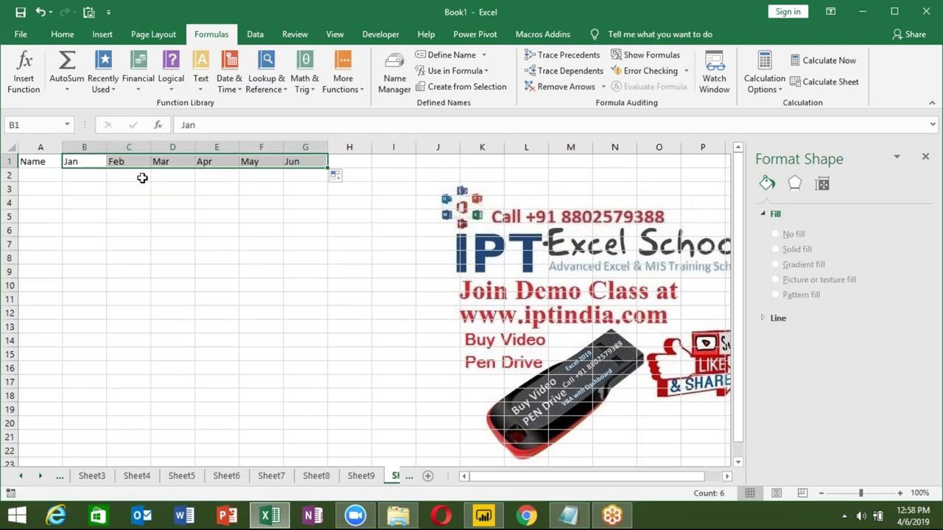
left_click(45, 178)
type("Puja")
key("Return")
key("Up")
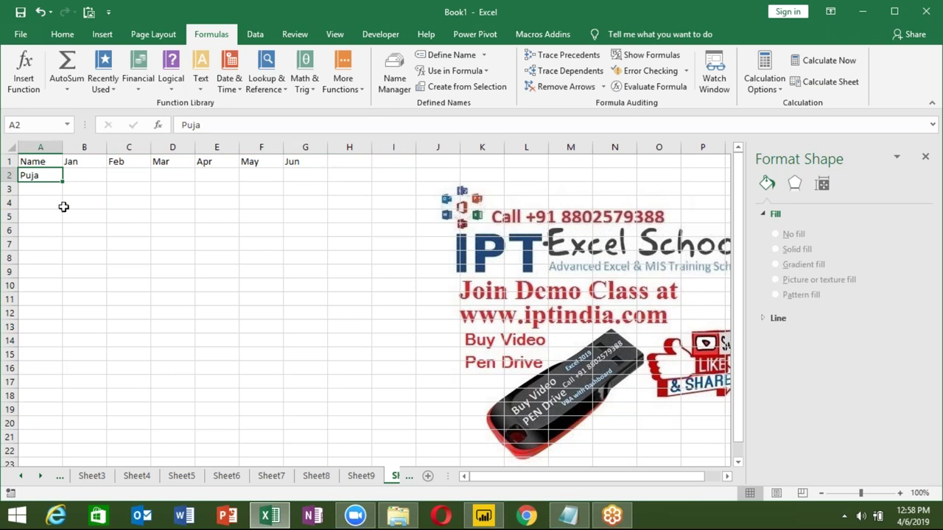
left_click_drag(62, 182, 66, 333)
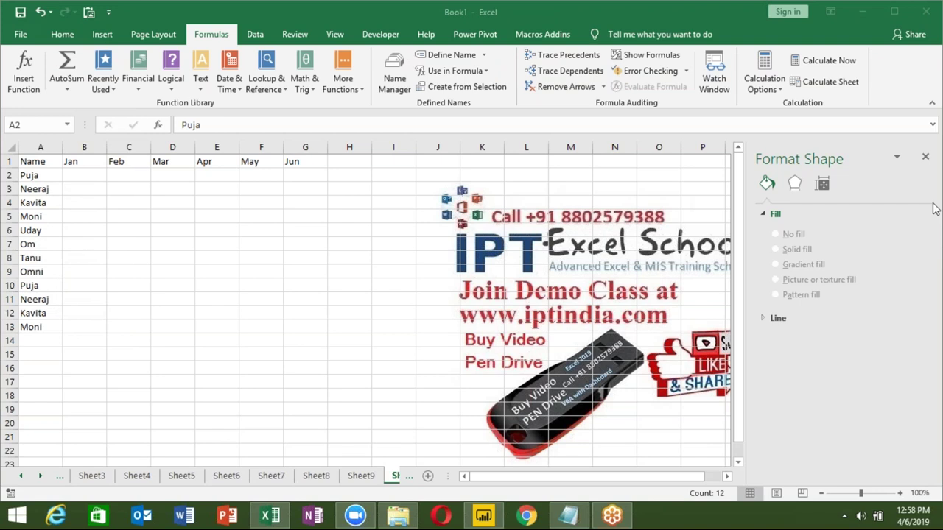
Step: Enter =RANDBETWEEN(10,90) in B2 and fill it across and down through G9
left_click(80, 185)
left_click(94, 175)
type("=ra")
key("Down")
key("Down")
key("Tab")
type("10,90")
key("Return")
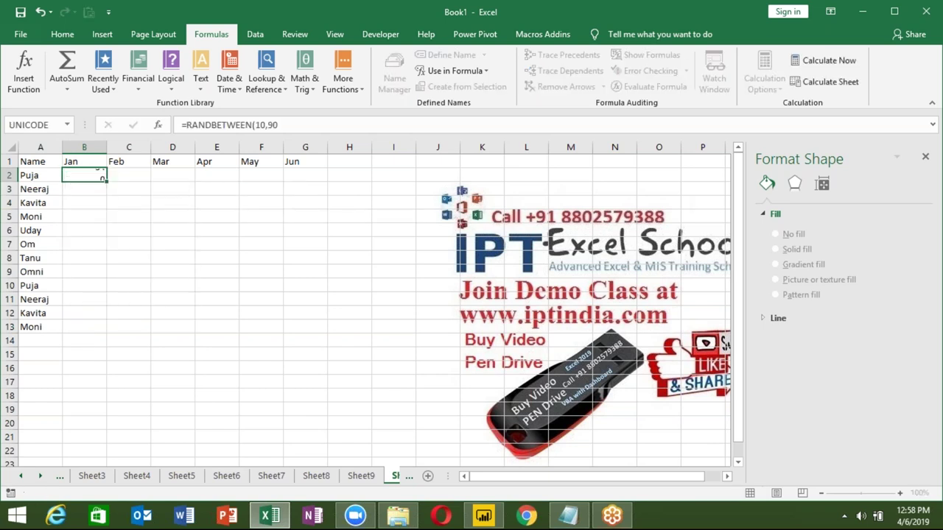
mouse_move(85, 175)
left_mouse_down()
mouse_move(214, 176)
mouse_move(317, 258)
mouse_move(317, 271)
left_mouse_up()
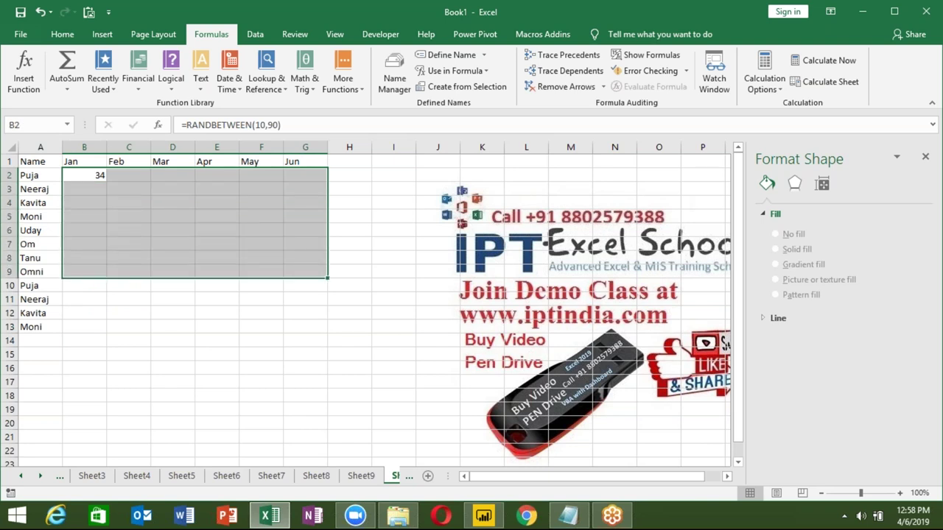
key("ctrl+r")
key("ctrl+d")
Step: Delete the four extra names in A10:A13
left_click(40, 340)
key("Up")
key("Up")
key("Up")
key("Up")
key("shift+Down")
key("shift+Down")
key("shift+Down")
key("Delete")
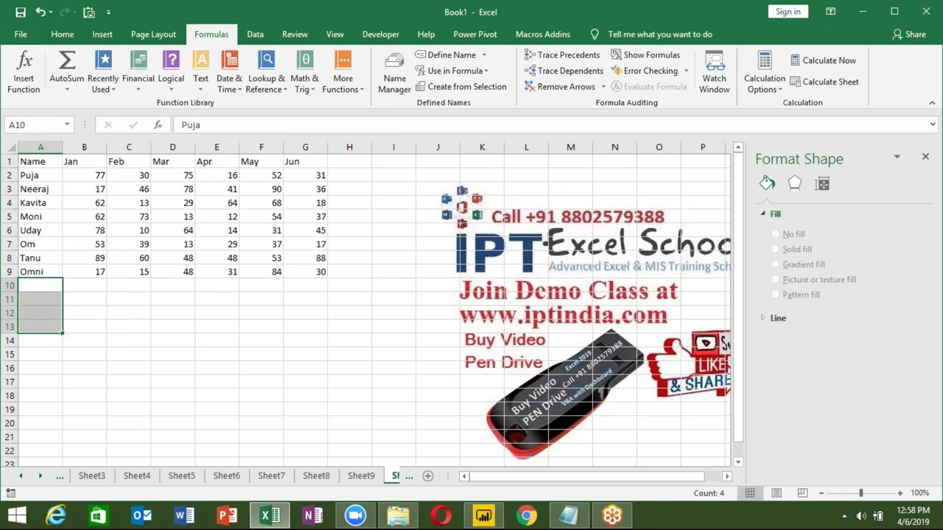
Step: Select the whole A1:G9 sales table and copy it
key("ctrl+Home")
key("ctrl+Right")
key("ctrl+Left")
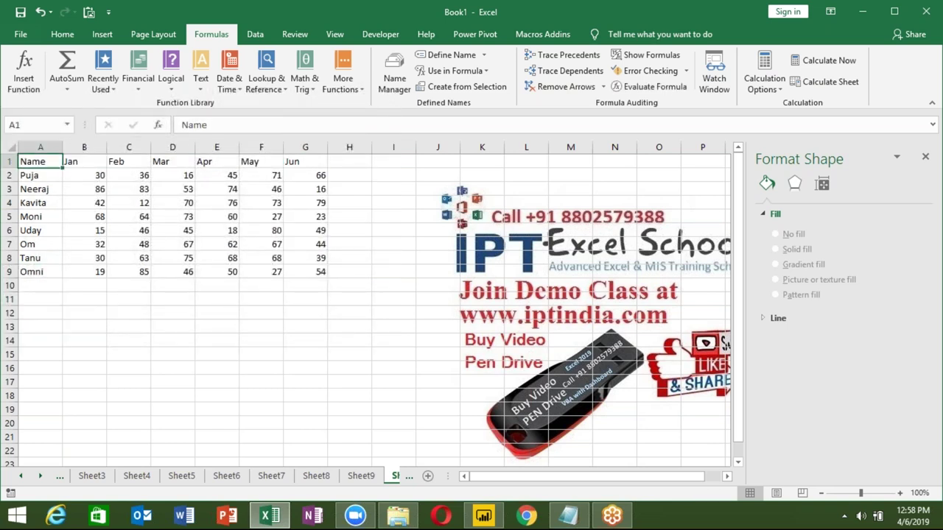
key("ctrl+shift+Right")
key("ctrl+shift+Down")
key("ctrl+c")
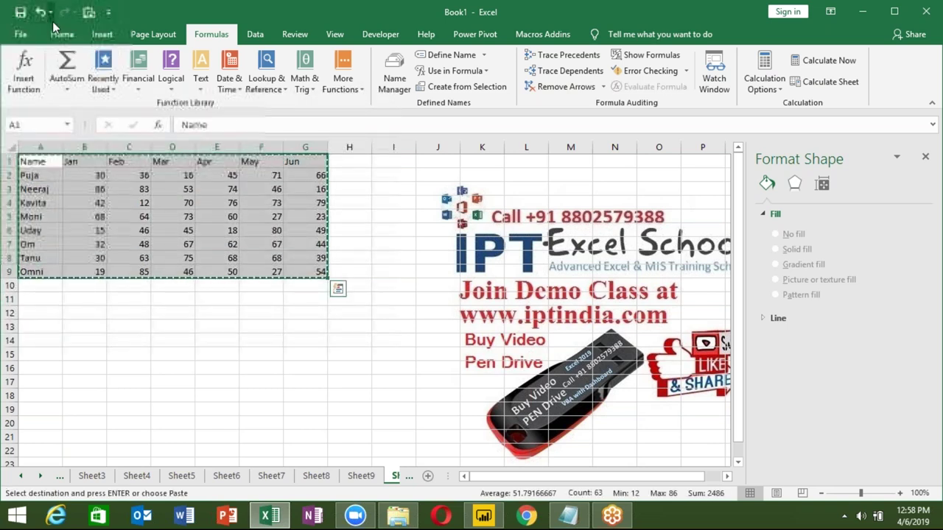
Step: Paste the copied A1:G9 table back onto itself as values only
left_click(63, 34)
left_click(26, 92)
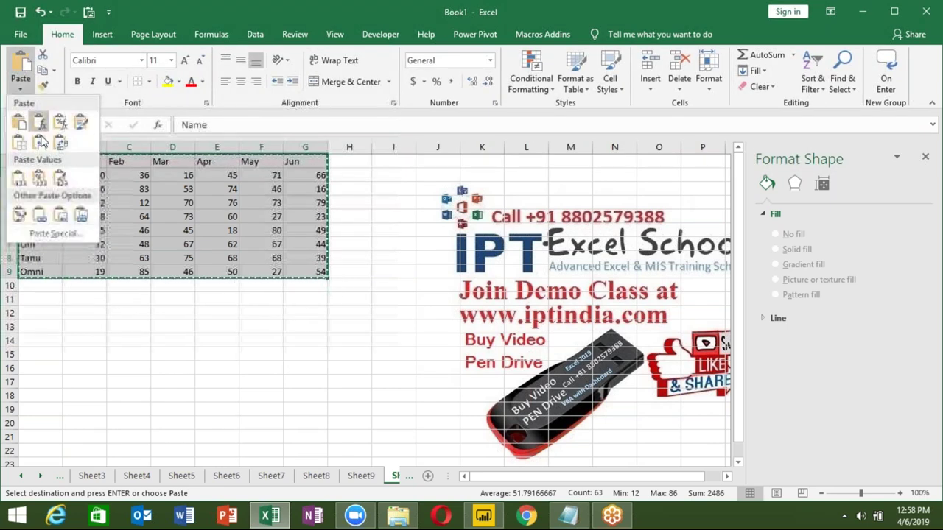
left_click(36, 182)
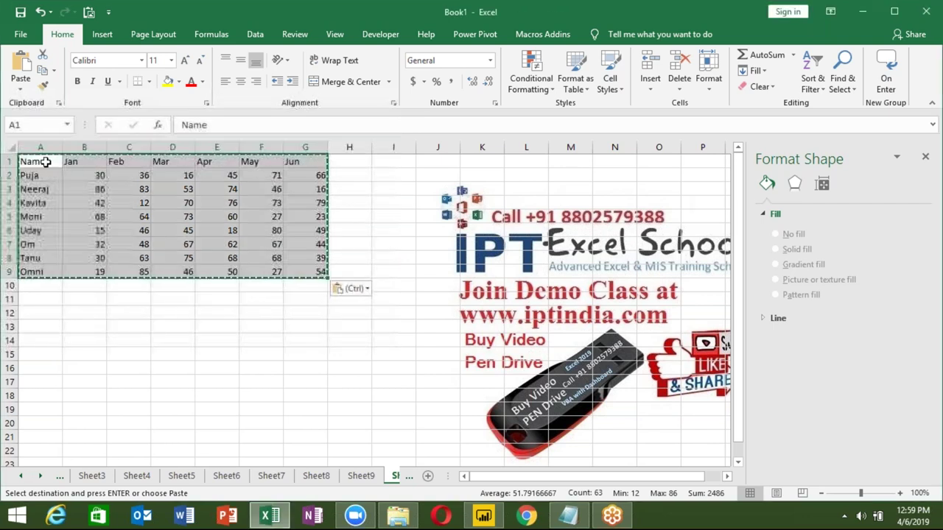
left_click(103, 34)
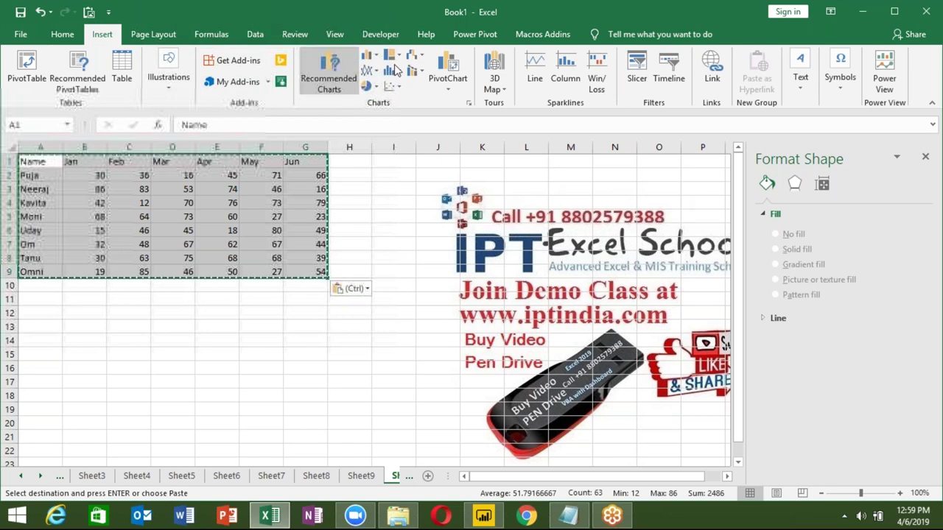
left_click(376, 61)
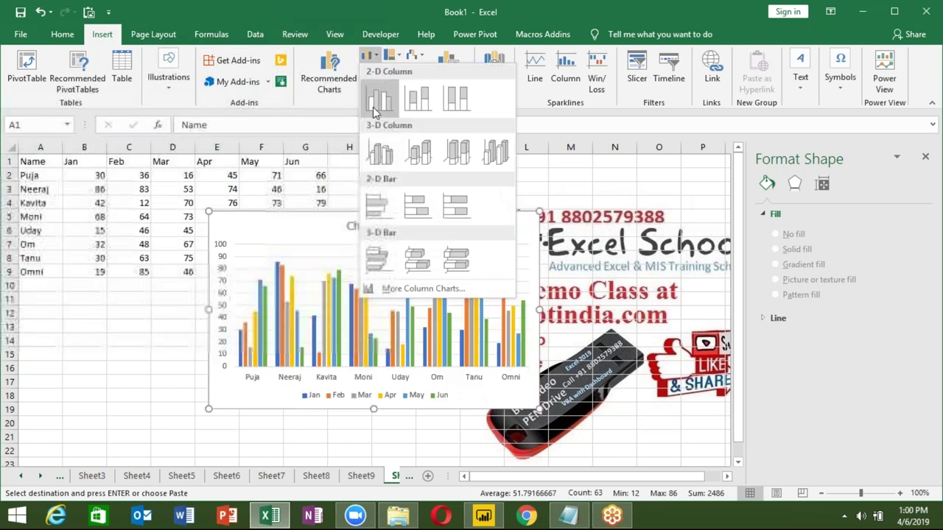
left_click(370, 92)
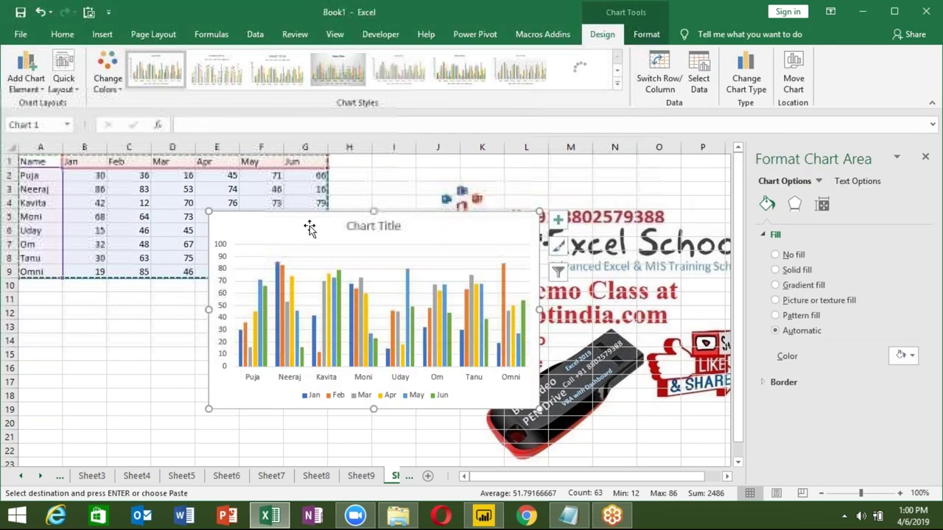
left_click_drag(309, 225, 137, 253)
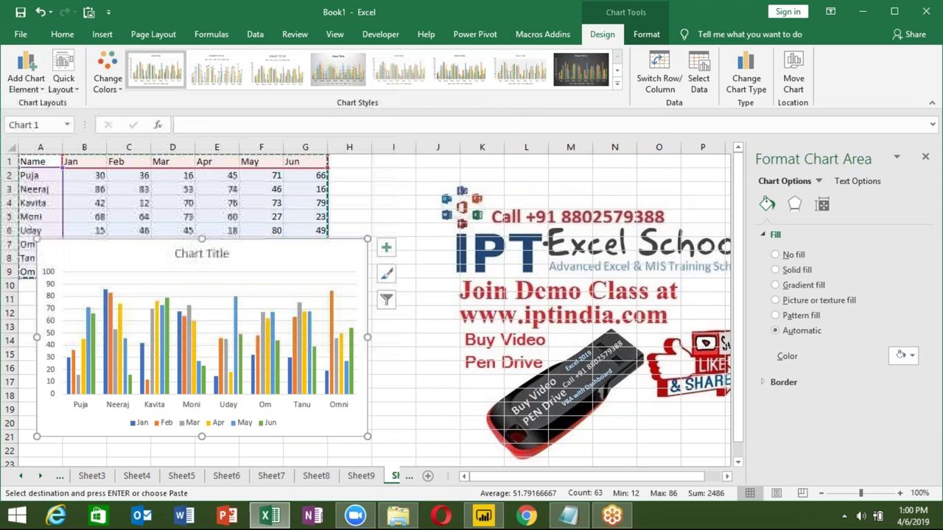
left_click_drag(367, 437, 663, 468)
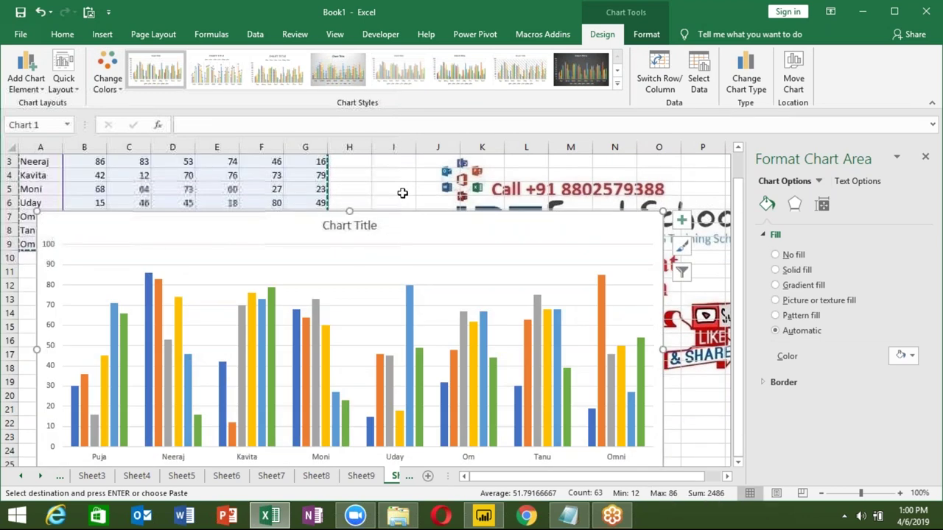
scroll(353, 244, "up", 1)
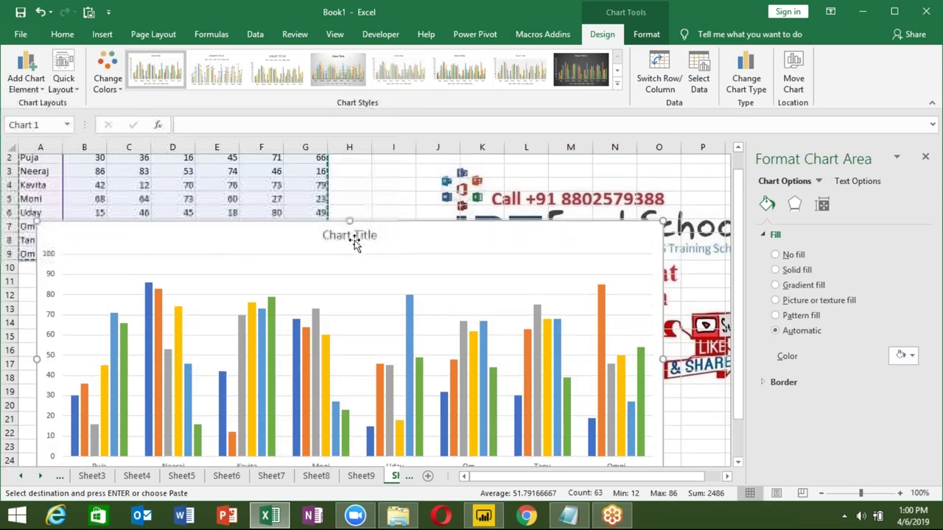
scroll(353, 243, "up", 1)
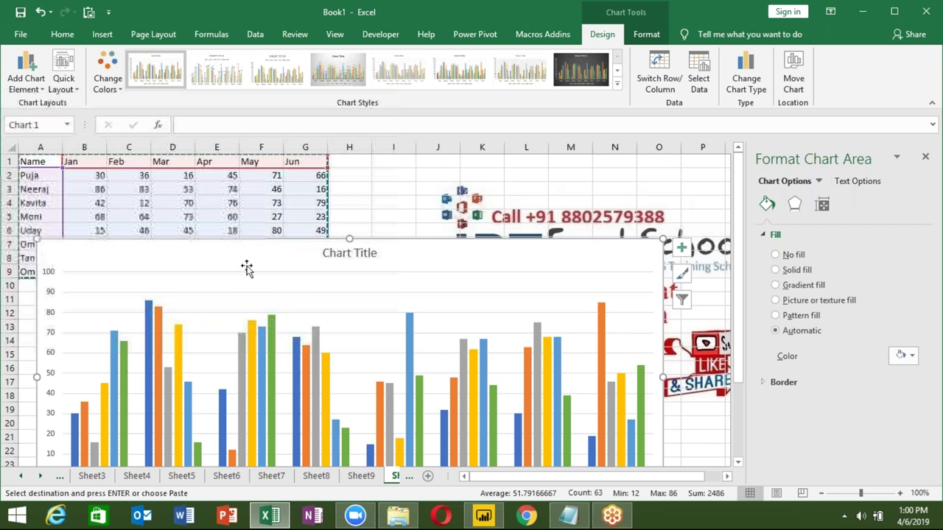
key("Delete")
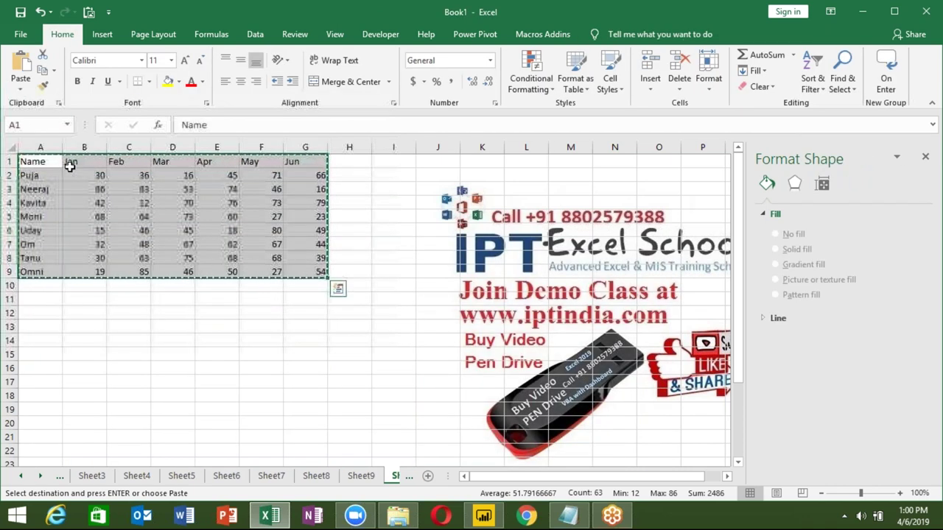
left_click_drag(59, 163, 296, 173)
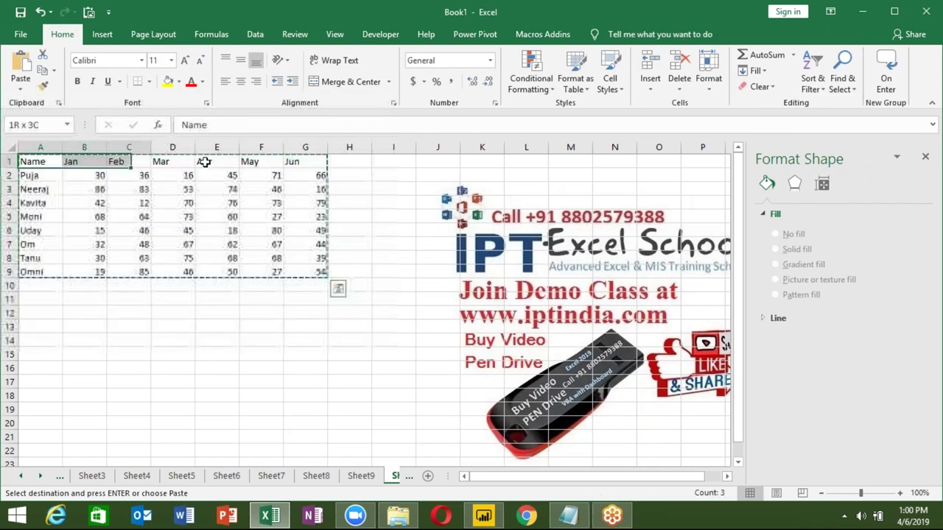
left_click(102, 34)
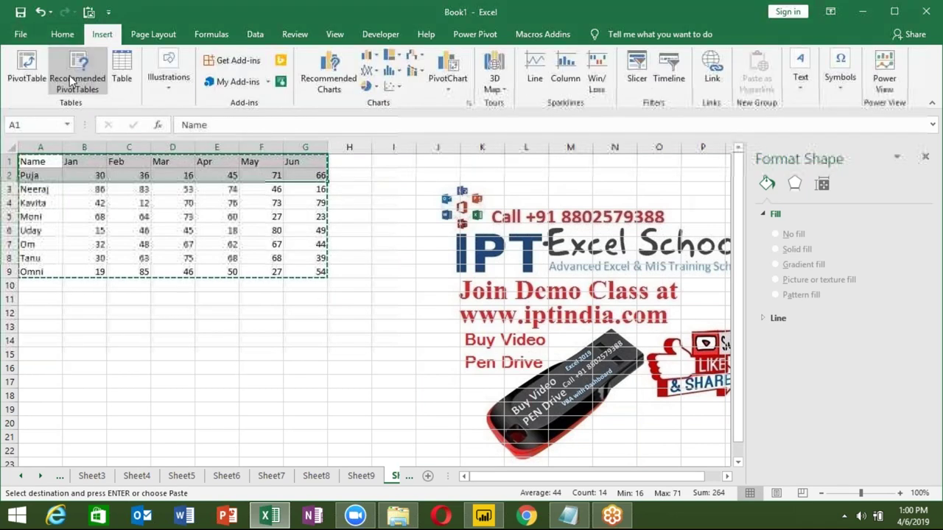
left_click(369, 55)
left_click(379, 98)
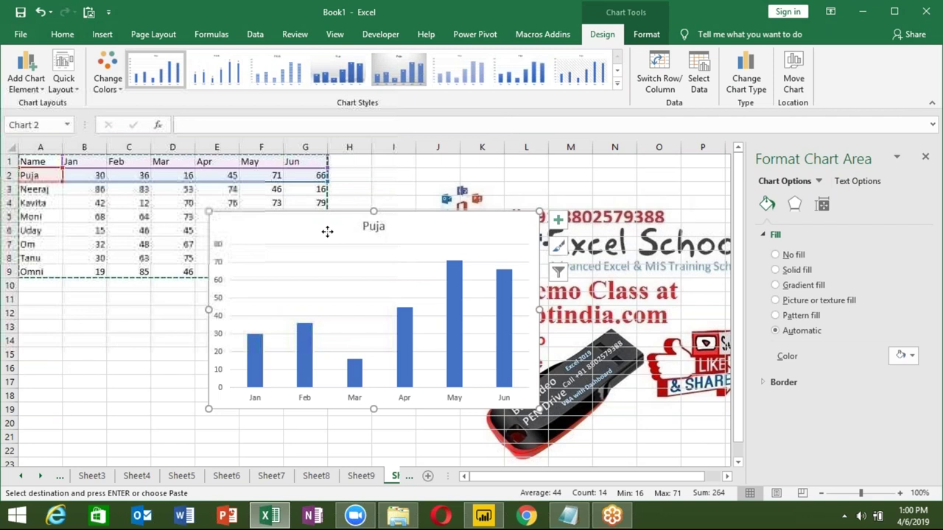
left_click_drag(326, 231, 391, 236)
left_click(214, 297)
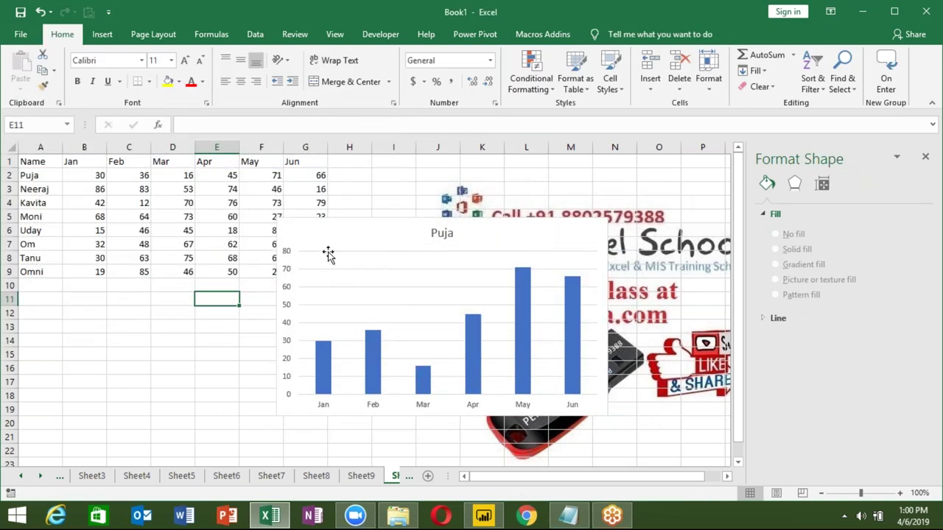
left_click_drag(332, 243, 401, 174)
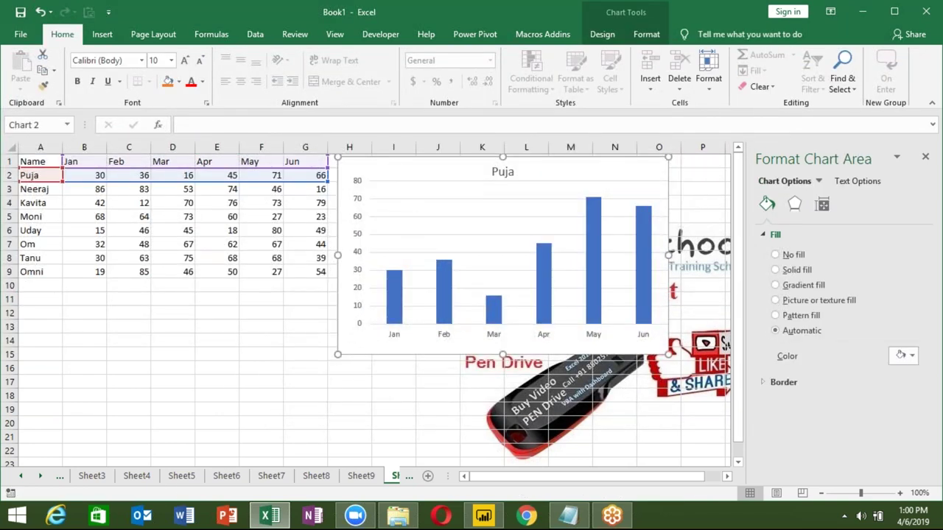
key("Delete")
left_click(37, 173)
key("Up")
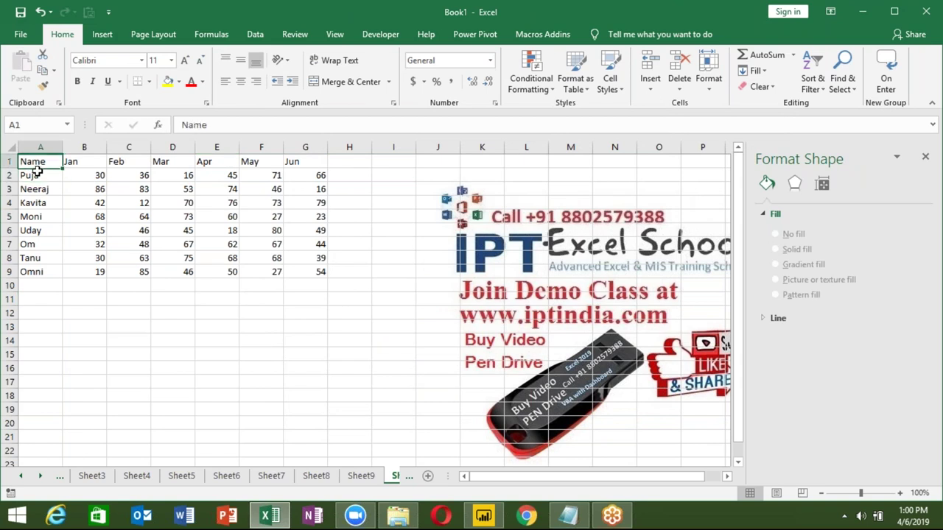
Step: Copy the Name and Jan–Jun header row A1:G1 into row 13
key("ctrl+shift+Right")
key("ctrl+c")
key("Down")
key("Down")
key("Down")
key("Down")
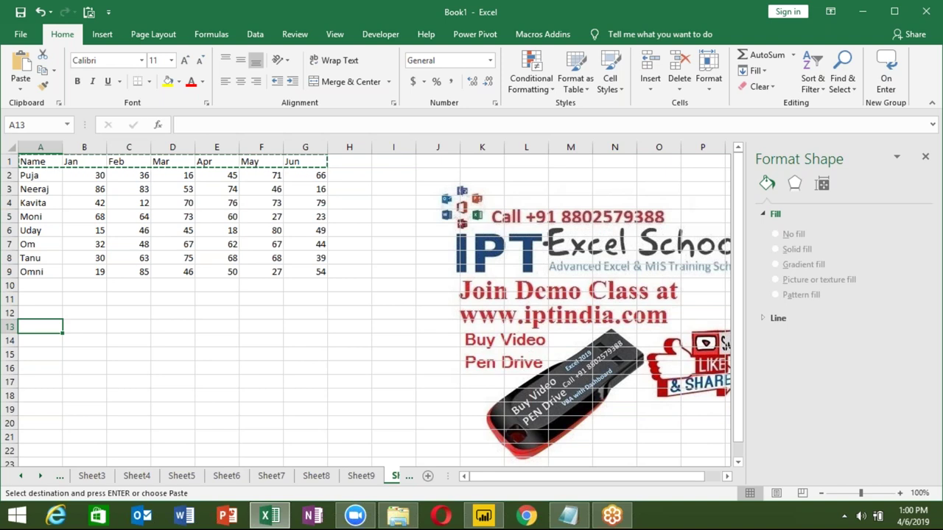
key("ctrl+v")
Step: Enter the index 1 in A12 and begin a formula with = in A14
key("Up")
key("Down")
key("Up")
key("Escape")
type("1")
key("Return")
key("Down")
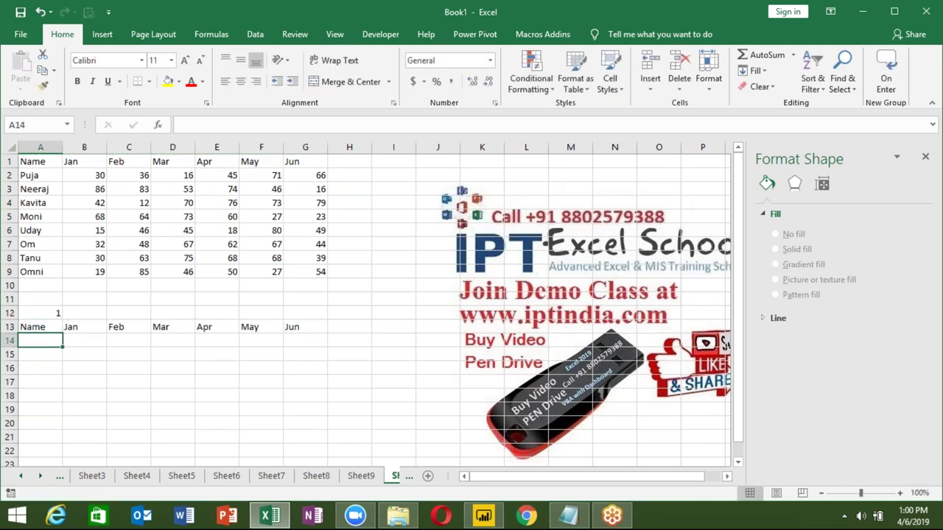
type("=")
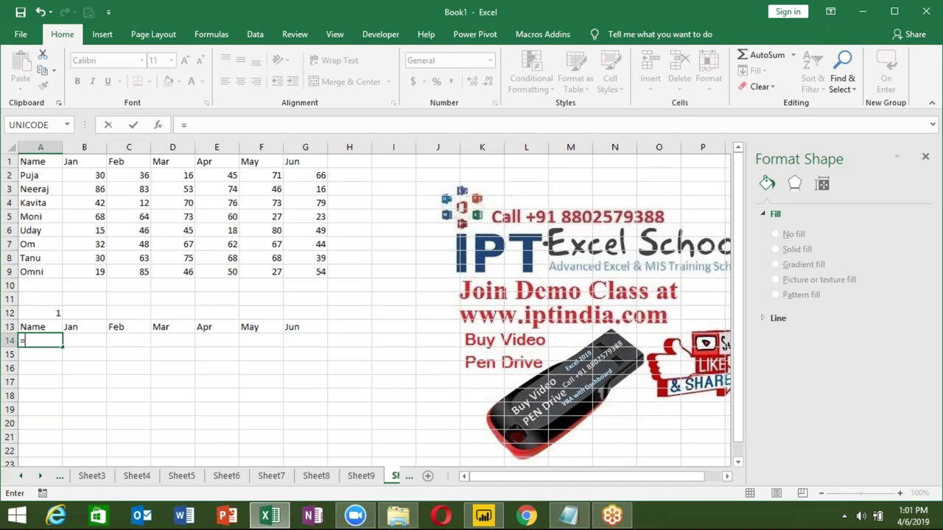
Step: Enter an OFFSET formula in A14 starting from A1, shifted by the rows in A12
type("off")
key("Tab")
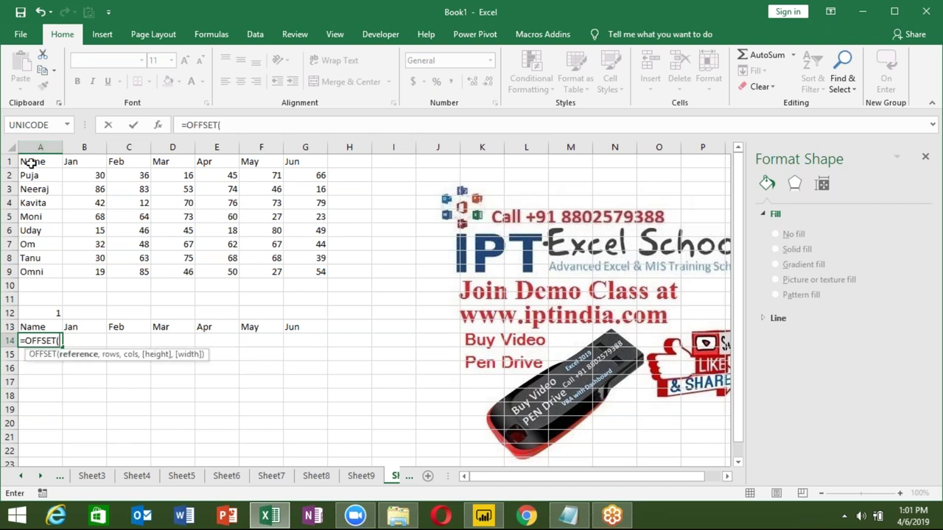
left_click(31, 164)
type(",")
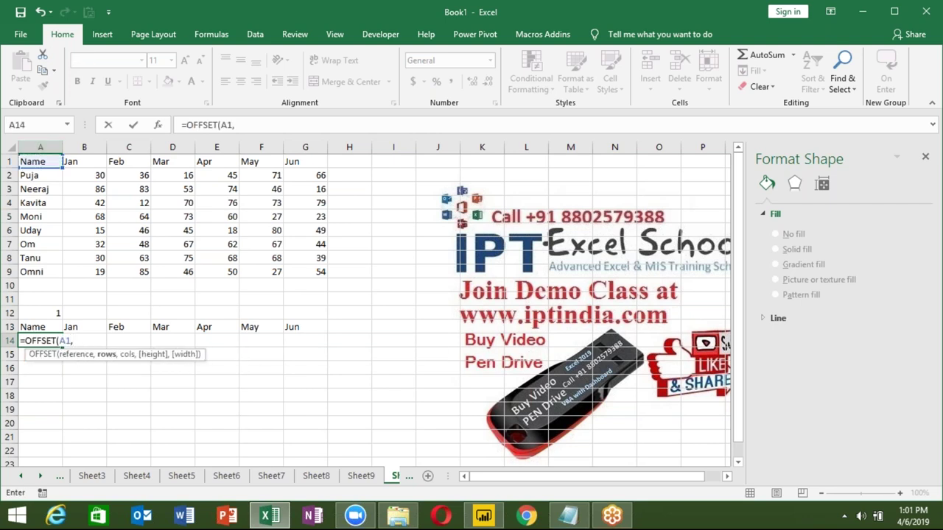
left_click(59, 313)
type(",")
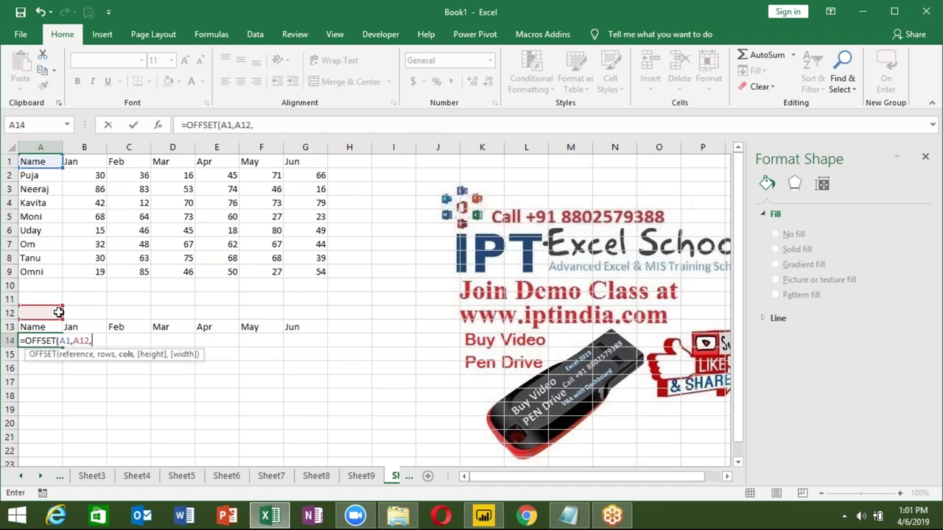
type("0)")
key("Return")
Step: Make the A12 reference absolute, =OFFSET(A1,$A$12,0), and fill it across to G14
key("Up")
key("shift+Right")
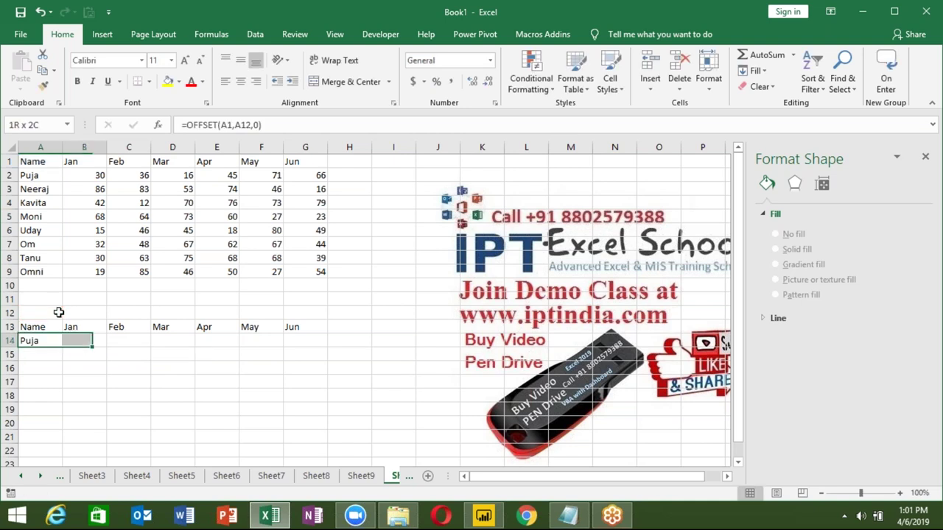
key("shift+Right")
key("shift+Right")
key("shift+Right")
key("shift+Right")
key("shift+Left")
key("shift+Left")
key("shift+Left")
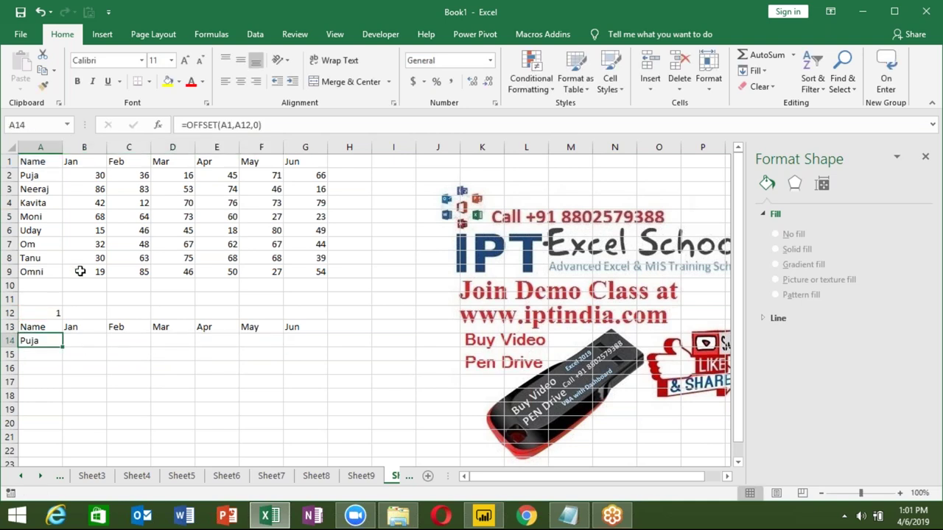
left_click(236, 125)
key("F4")
key("ctrl+Return")
key("shift+Right")
key("shift+Right")
key("shift+Right")
key("shift+Right")
key("shift+Right")
key("shift+Right")
key("ctrl+r")
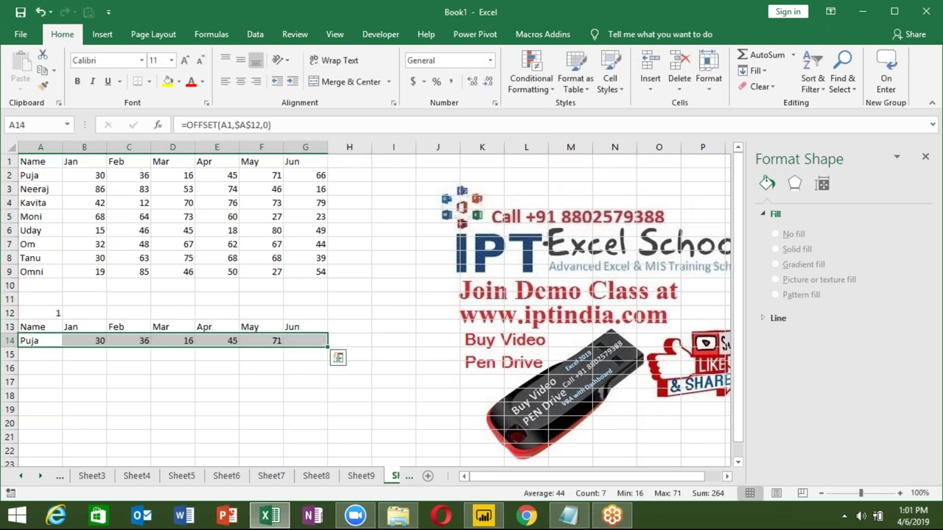
Step: Select the header row and the first person's figures, A13:G14, for charting
key("Up")
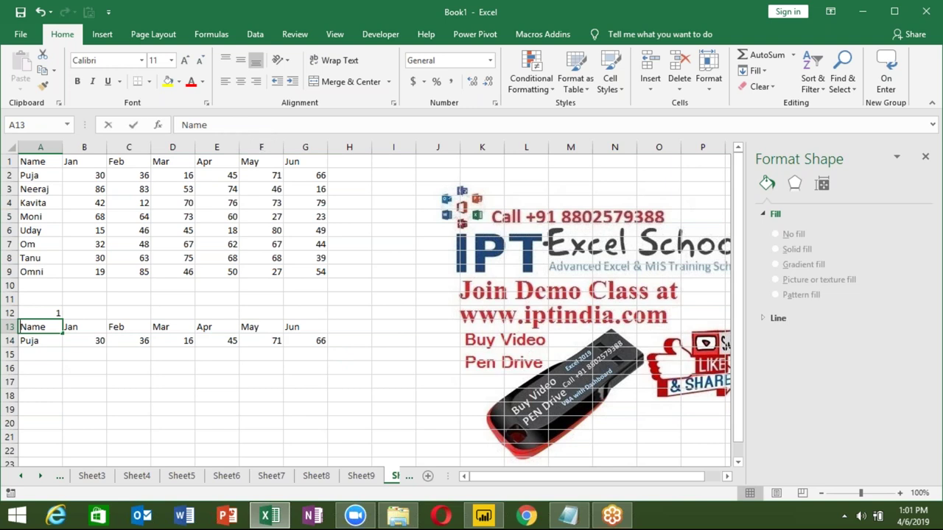
type("1")
key("Escape")
left_click_drag(40, 326, 305, 341)
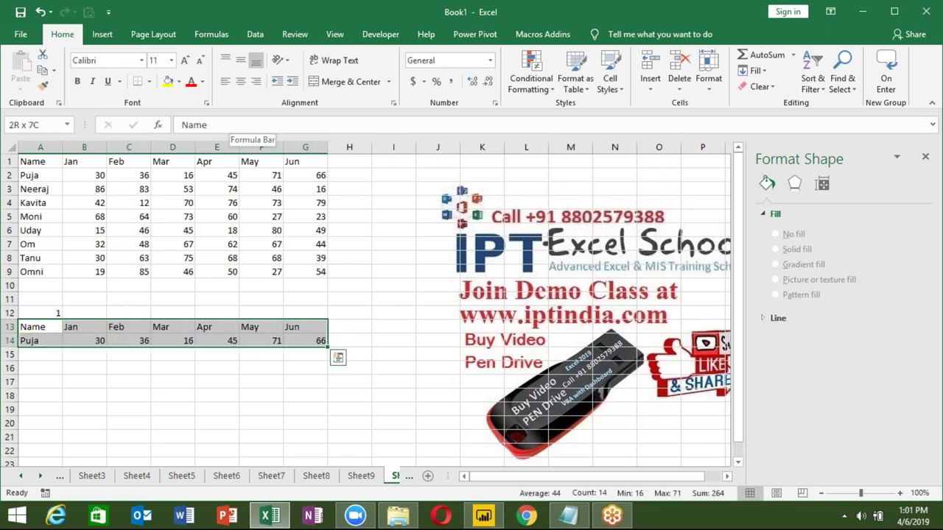
left_click(112, 35)
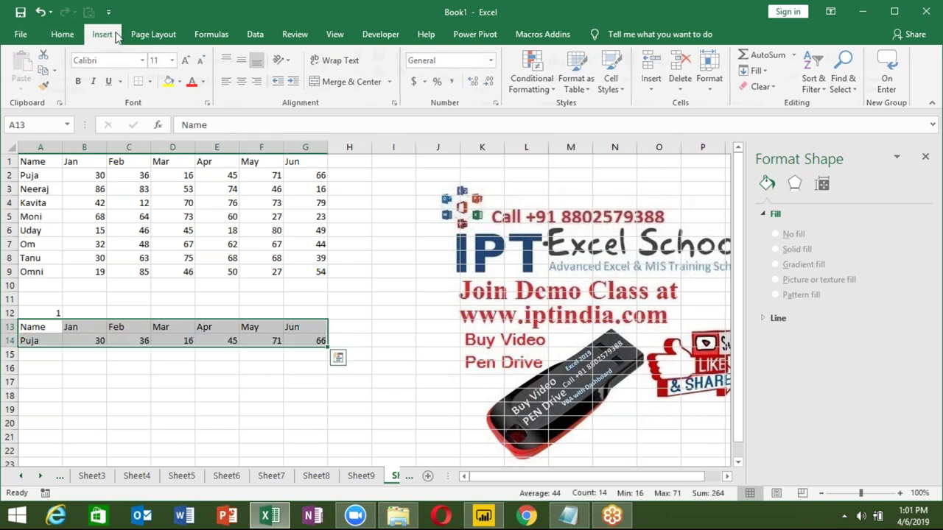
Step: Insert a clustered column chart of A13:G14 and place it beside the table
left_click(368, 55)
left_click(381, 98)
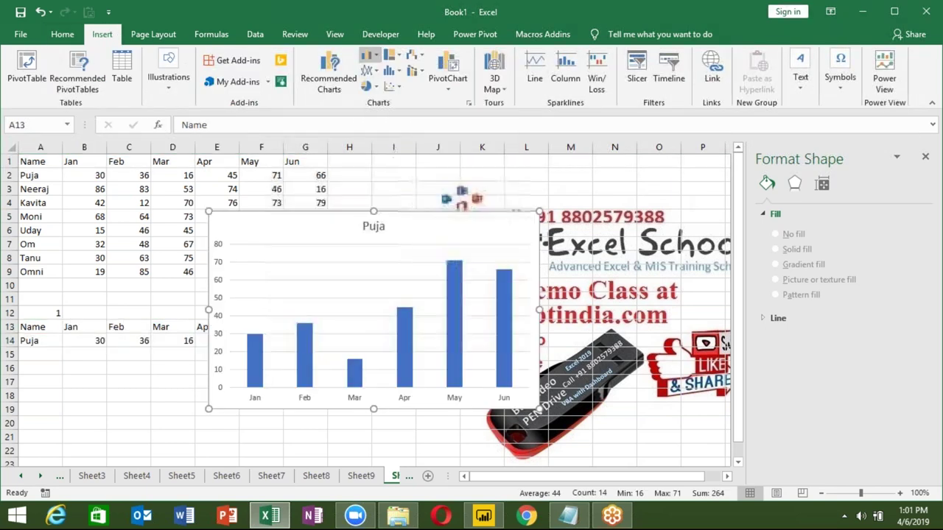
mouse_move(340, 235)
left_mouse_down()
mouse_move(457, 191)
mouse_move(444, 177)
left_mouse_up()
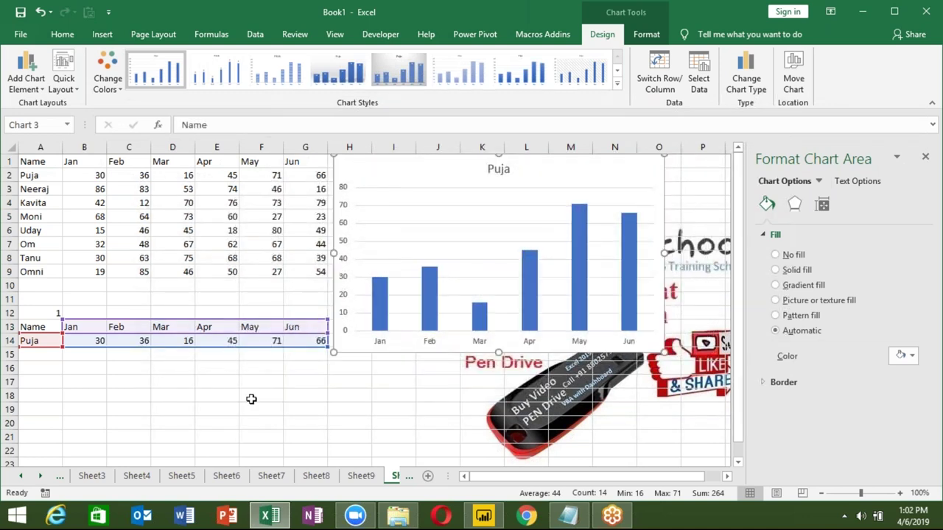
left_click(229, 387)
Step: Set A12 to 2 so the chart shows the second person's figures
left_click(58, 312)
type("2")
key("Return")
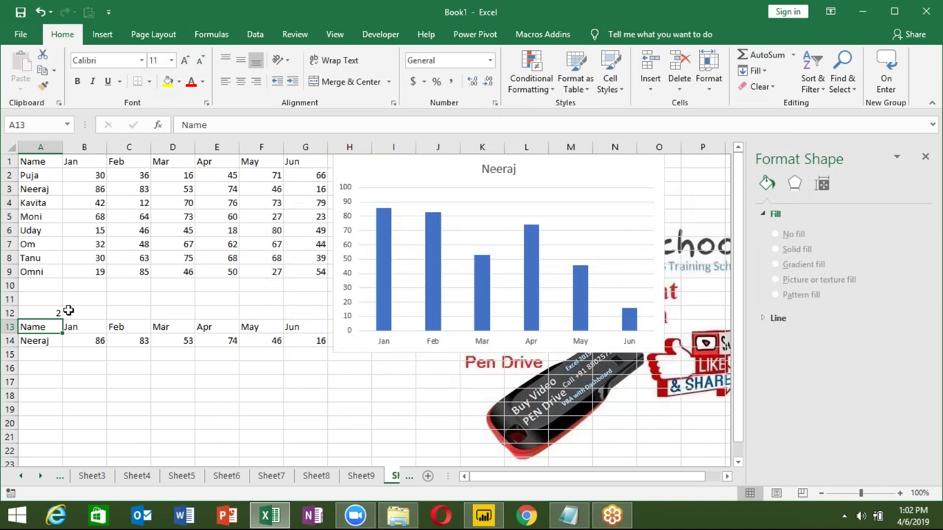
Step: Set A12 to 3 and then 4 to show the third and fourth persons' sales
key("Up")
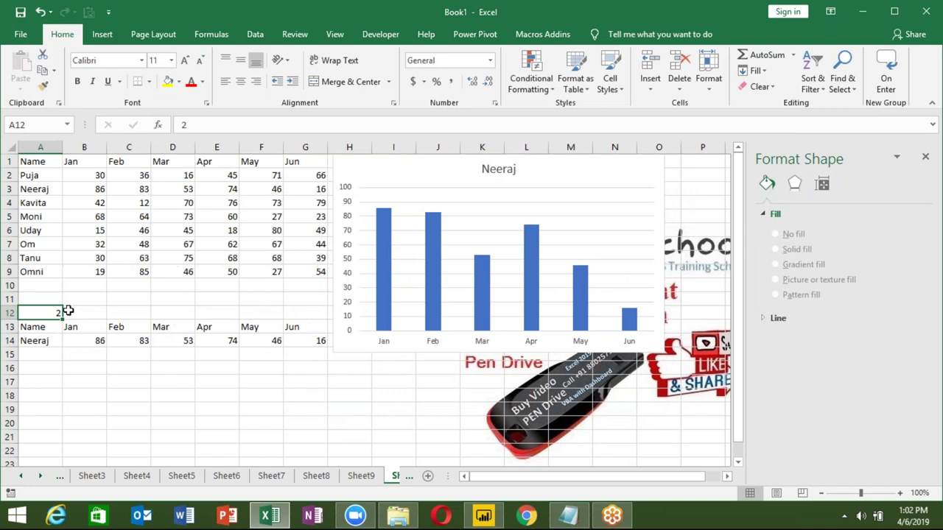
type("3")
key("Return")
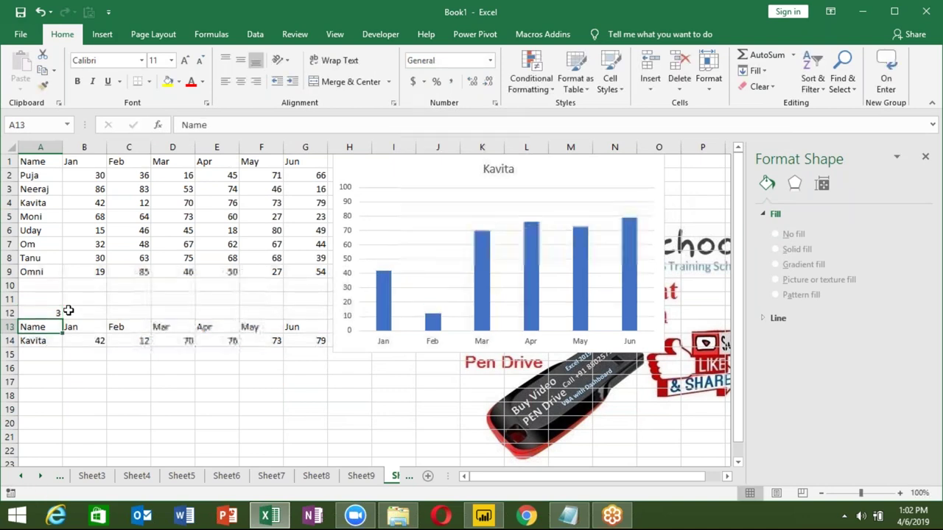
key("Up")
type("4")
key("Return")
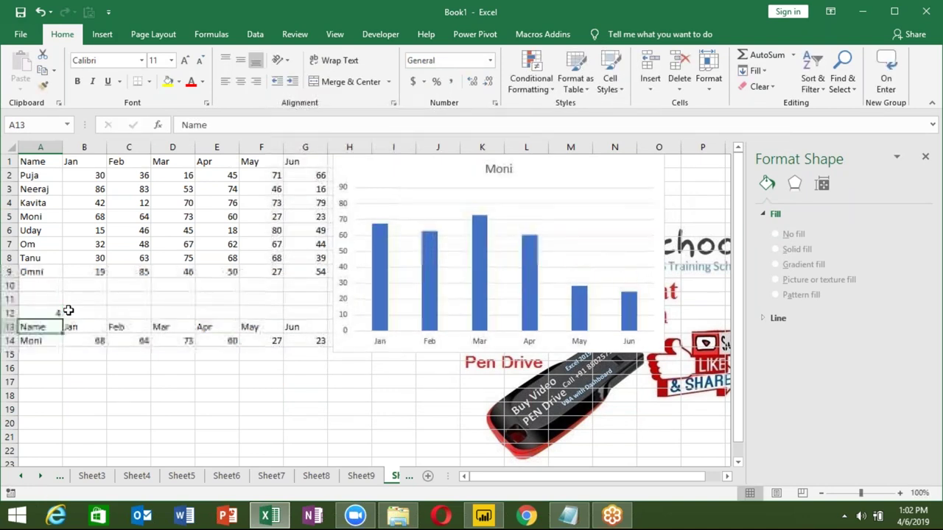
key("Up")
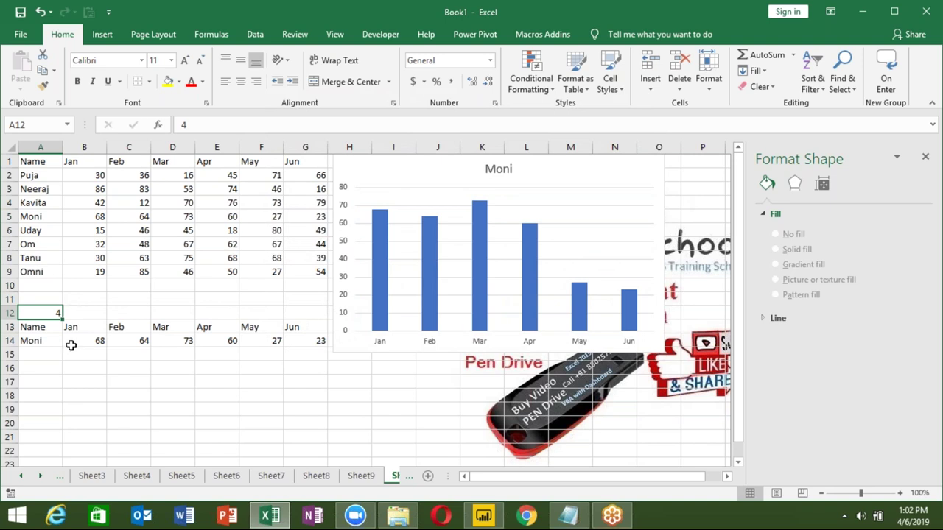
Step: Highlight the chart's source rows 13 and 14, then deselect them
left_click_drag(29, 327, 251, 348)
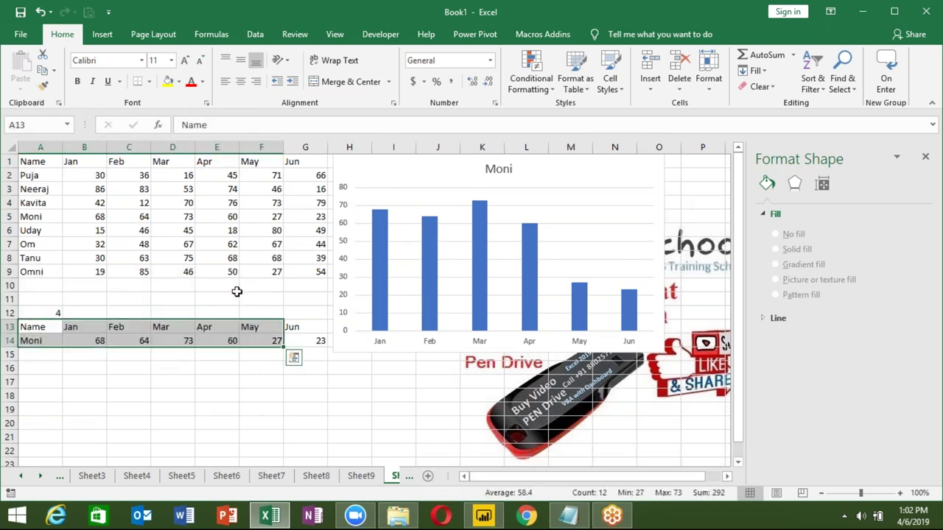
left_click(235, 288)
left_click(374, 35)
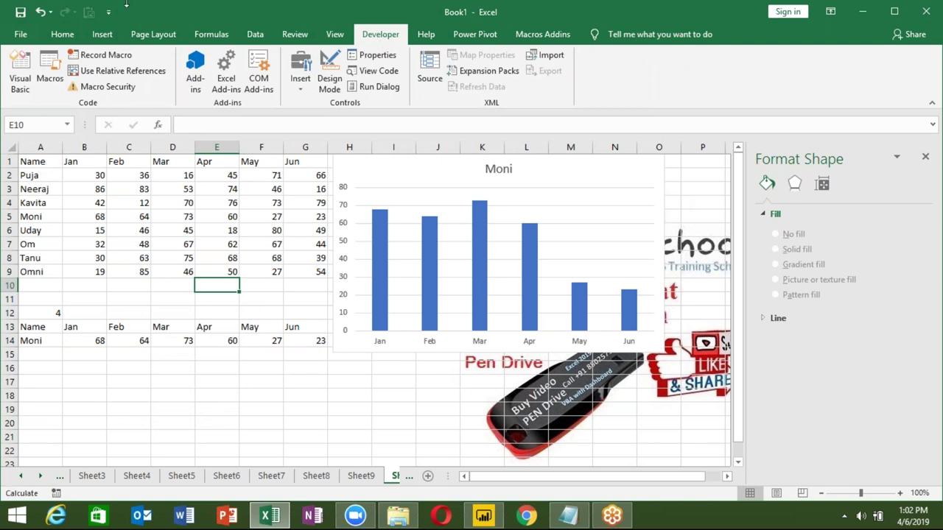
Step: Confirm Developer is enabled under Options > Customize Ribbon, then show the Form Controls gallery
left_click(22, 36)
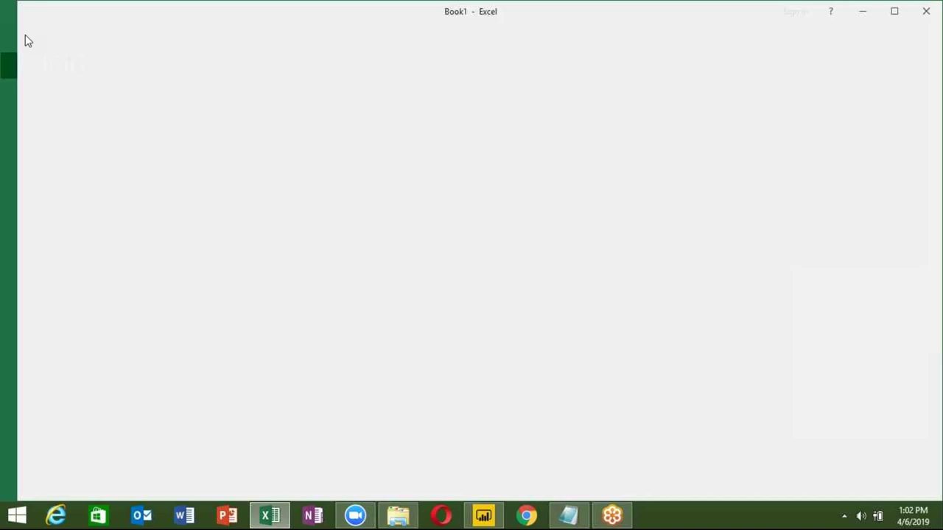
left_click(33, 421)
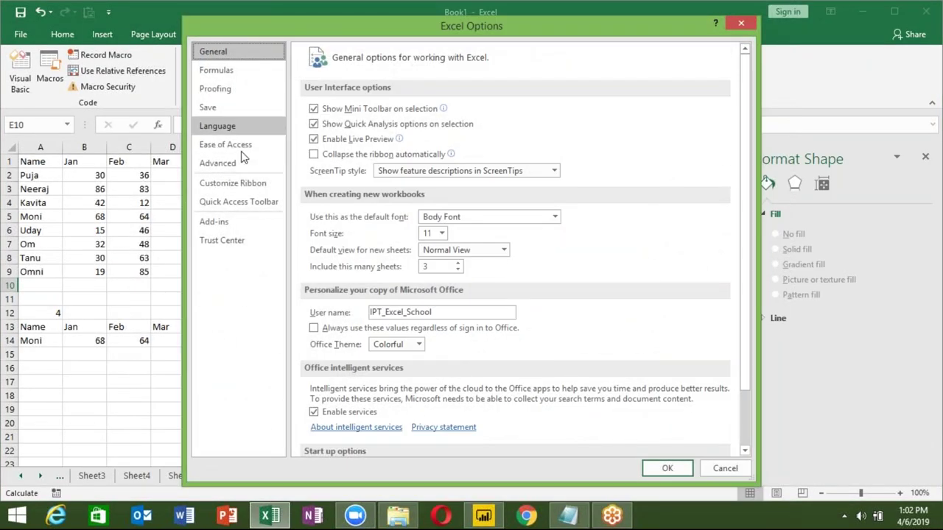
left_click(229, 189)
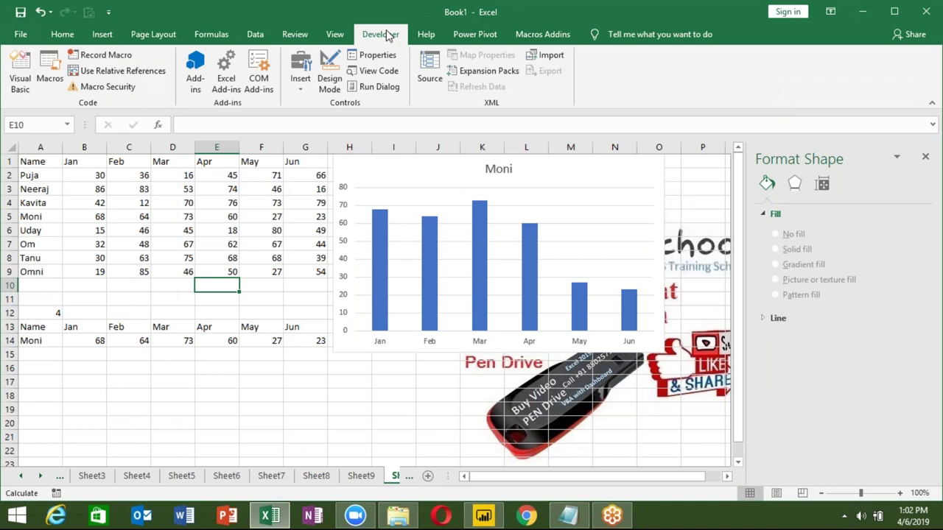
left_click(310, 97)
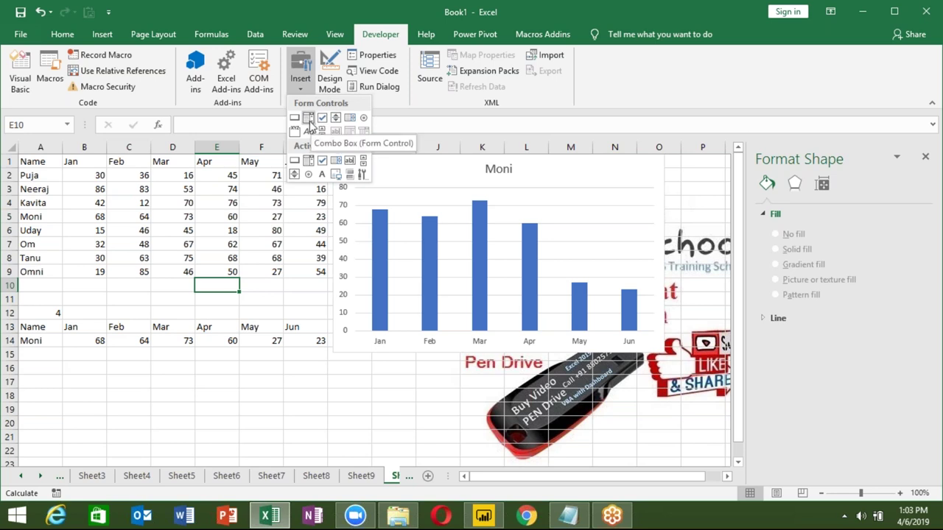
Step: Draw a combo box at the chart's top right with input range $A$2:$A$9 and cell link $A$12
left_click(307, 119)
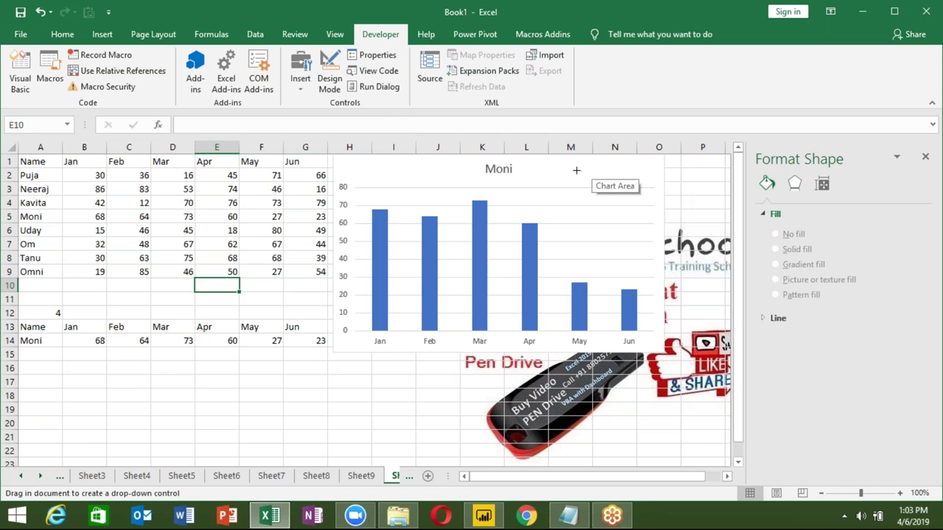
left_click_drag(571, 161, 656, 176)
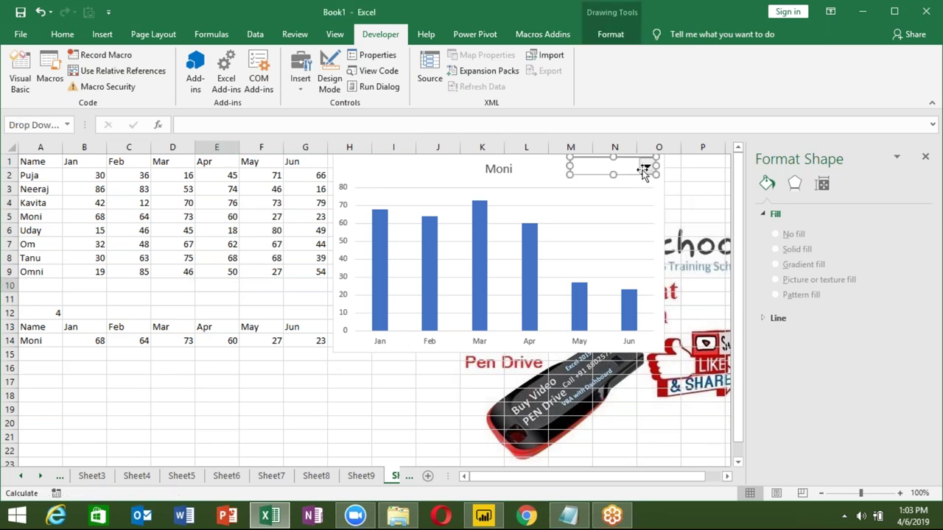
right_click(643, 171)
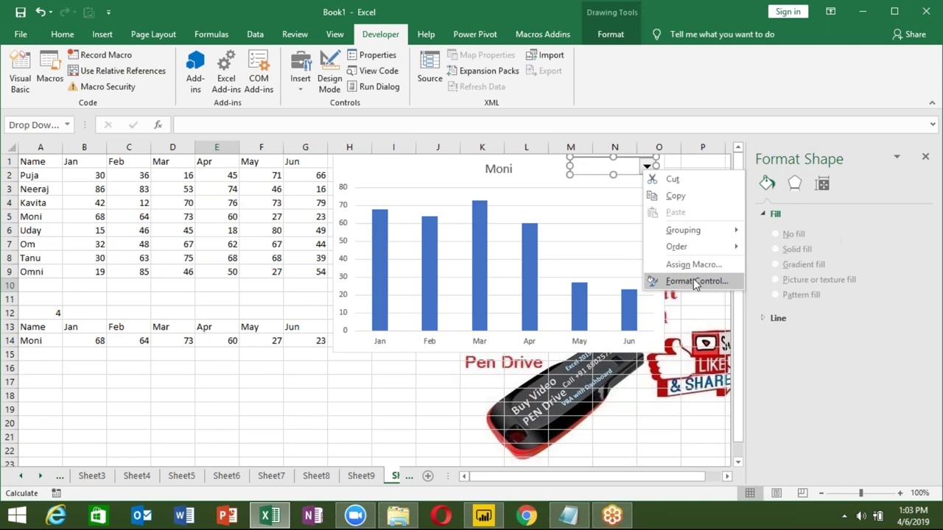
left_click(695, 282)
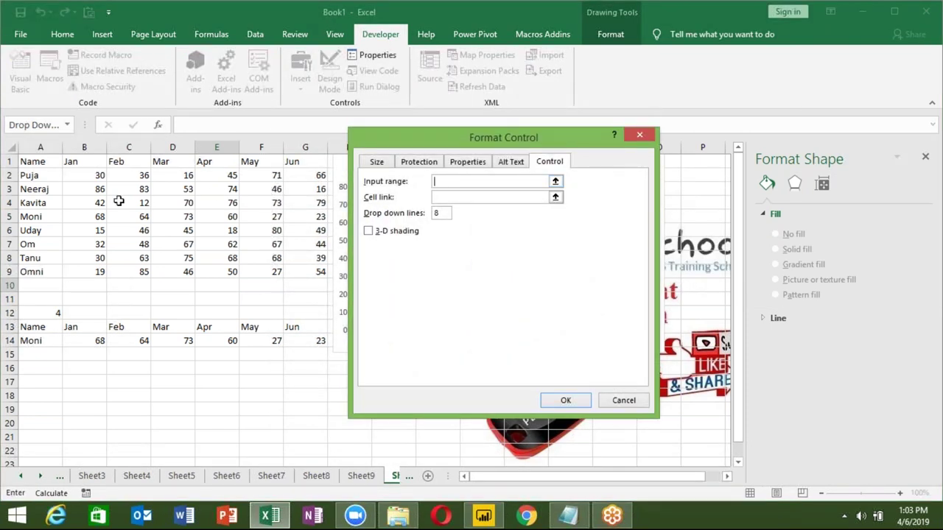
left_click_drag(35, 181, 52, 270)
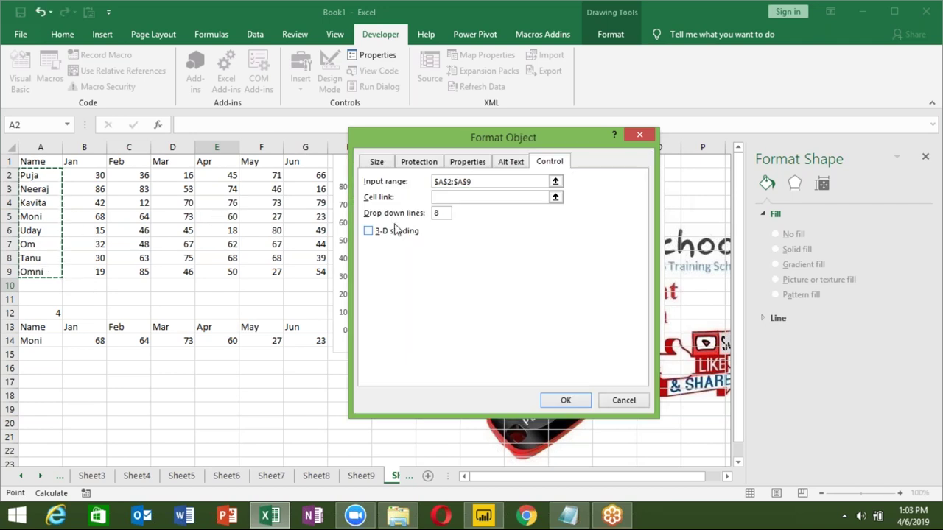
left_click(436, 197)
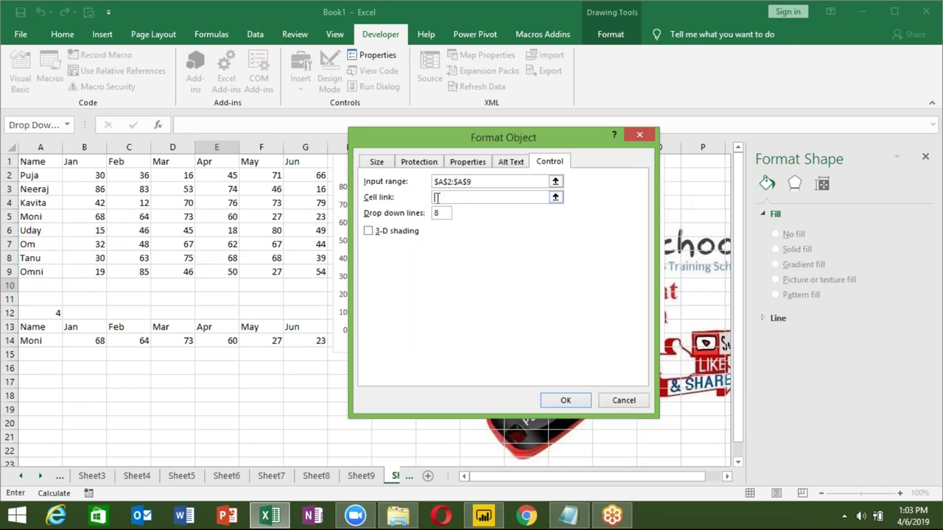
left_click(48, 317)
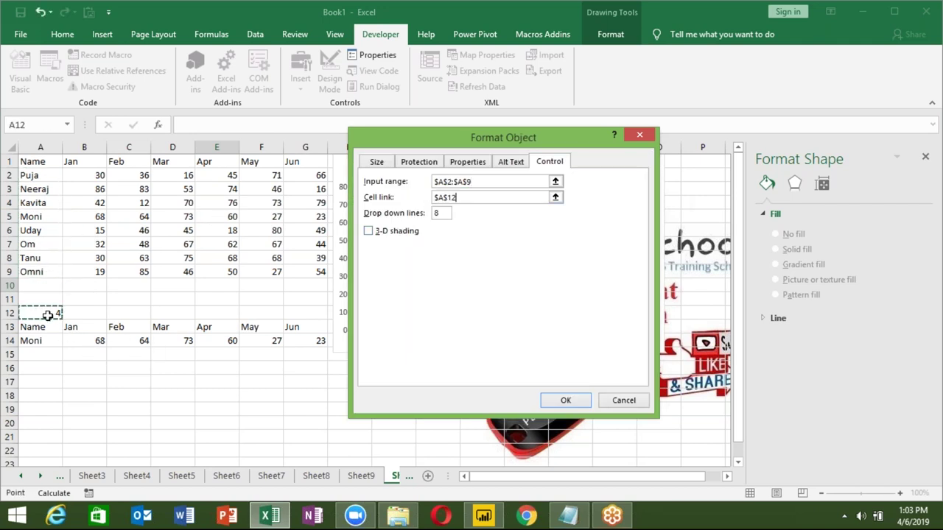
left_click(565, 400)
left_click(711, 190)
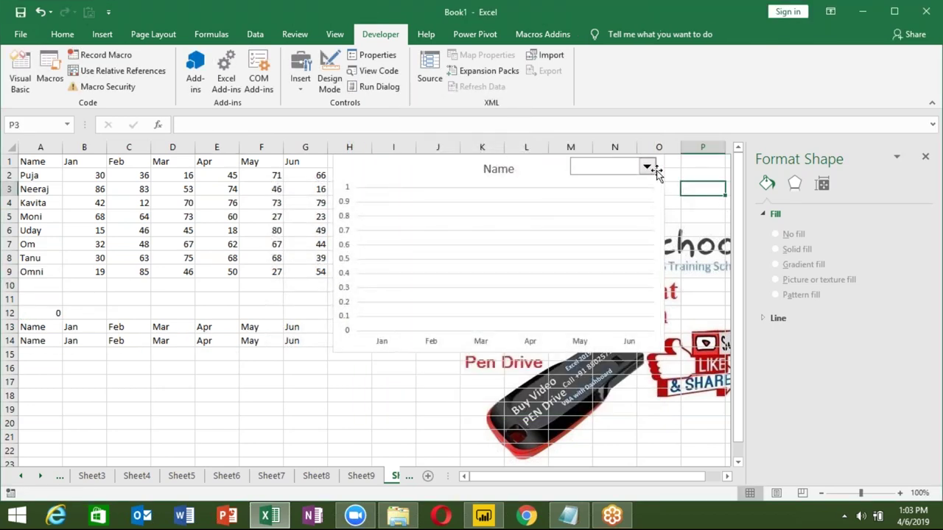
Step: Pick Puja, Neeraj, Kavita and Puja again from the name dropdown to check the chart updates
left_click(646, 168)
left_click(629, 183)
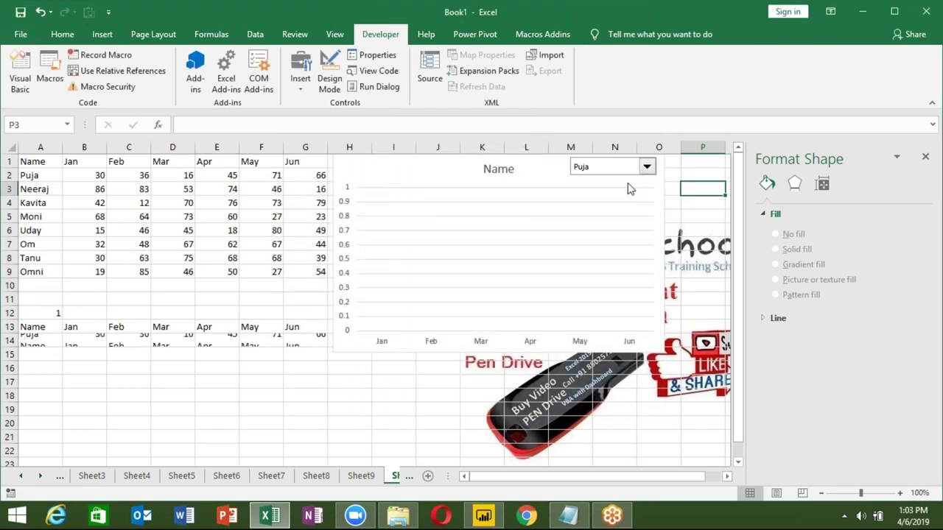
left_click(646, 167)
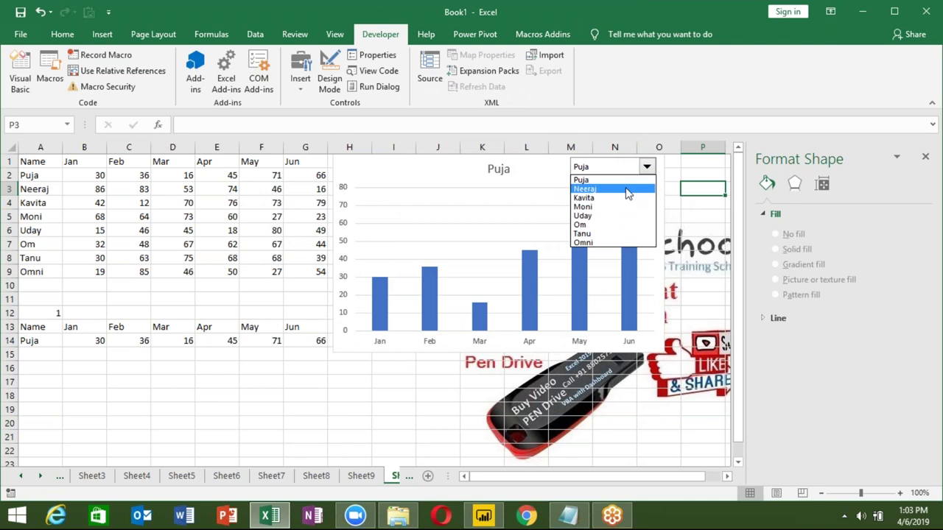
left_click(627, 190)
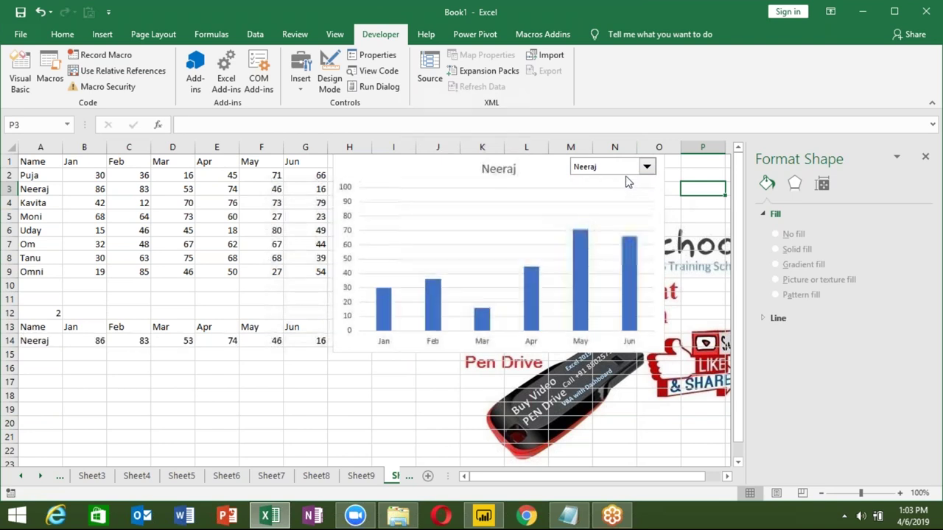
left_click(646, 167)
left_click(618, 200)
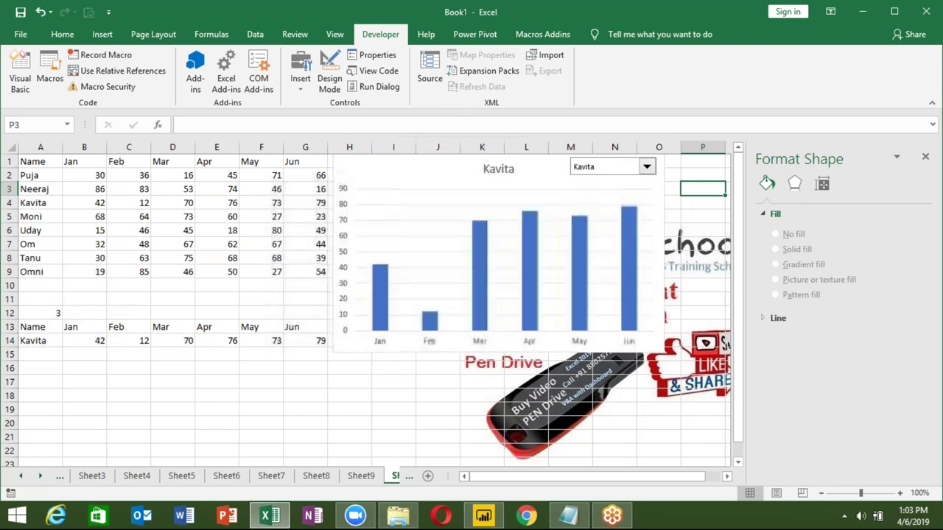
left_click(615, 169)
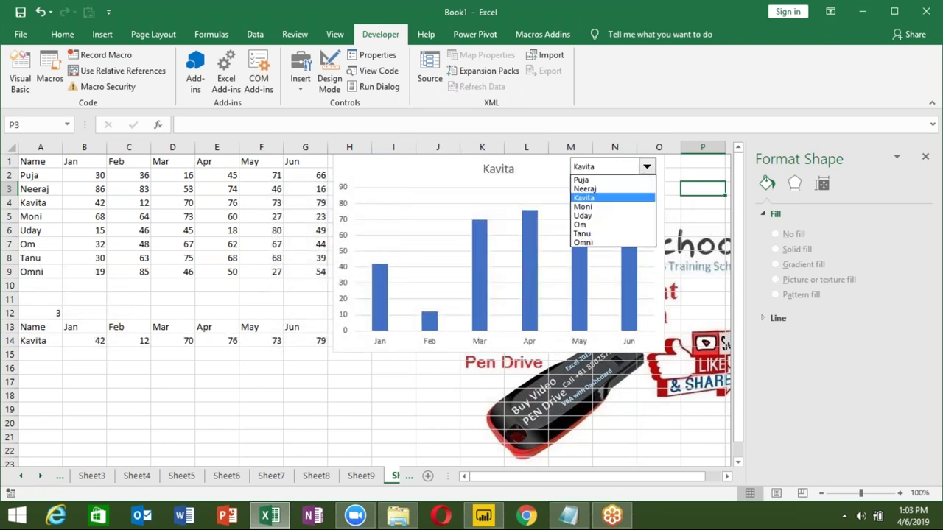
left_click(609, 181)
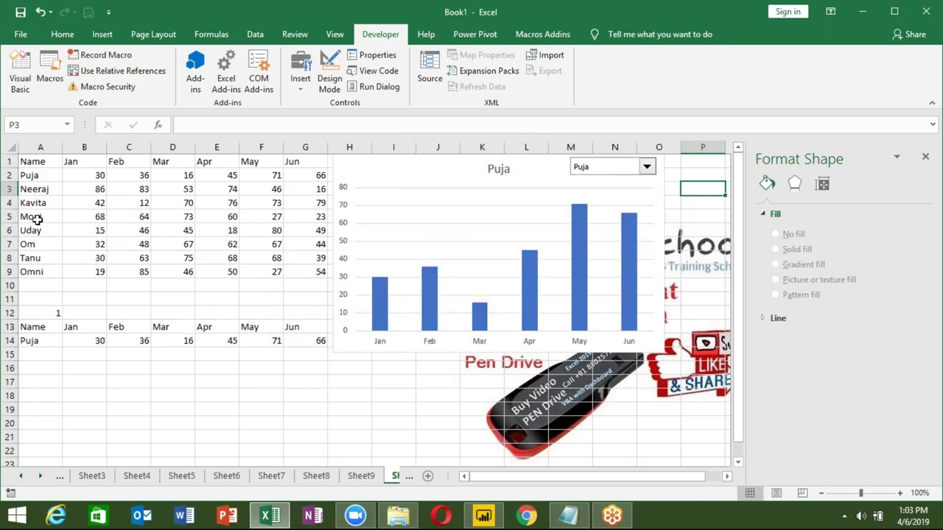
Step: Inspect A12 and the row 14 OFFSET formulas, then choose Neeraj and select the chart
left_click(52, 314)
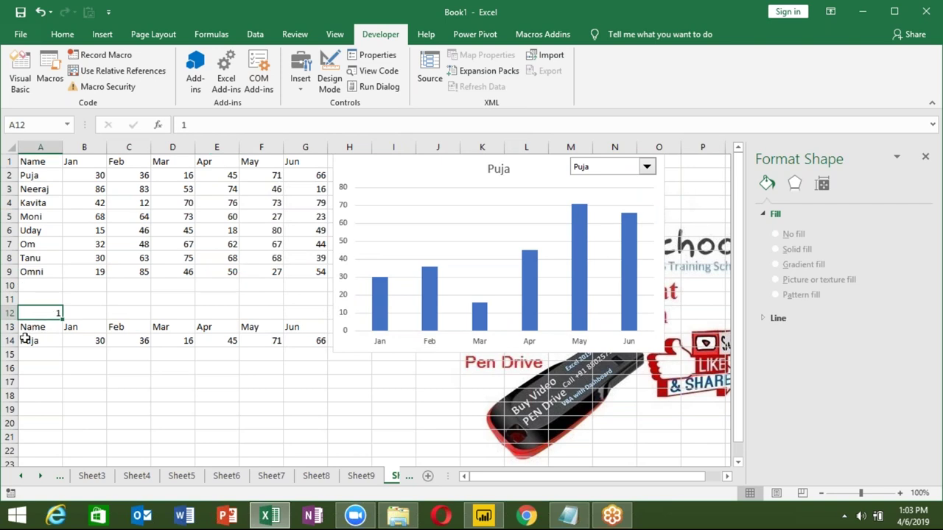
left_click_drag(30, 339, 323, 341)
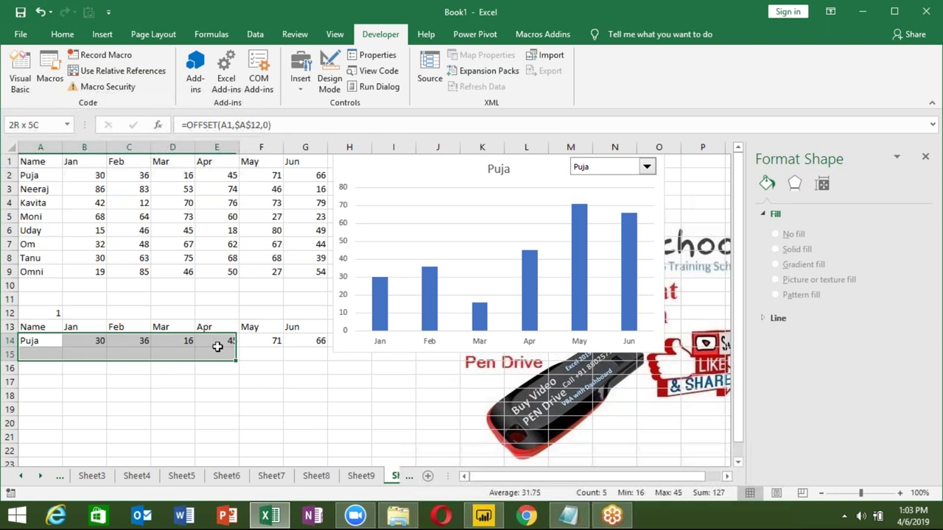
left_click(606, 169)
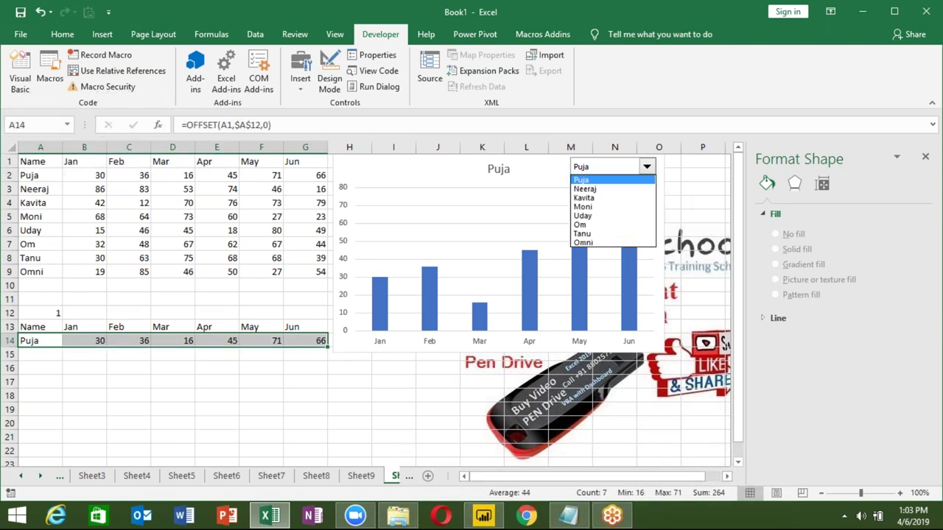
left_click(603, 191)
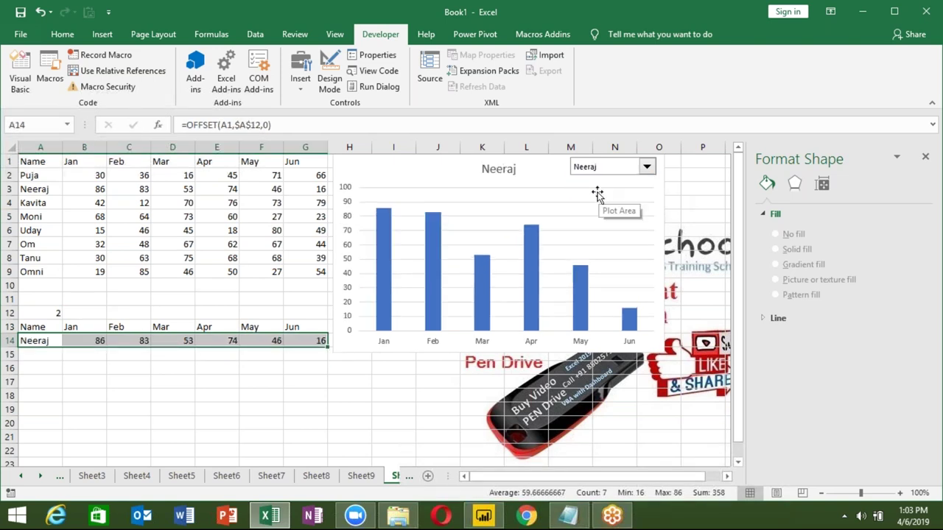
left_click(431, 177)
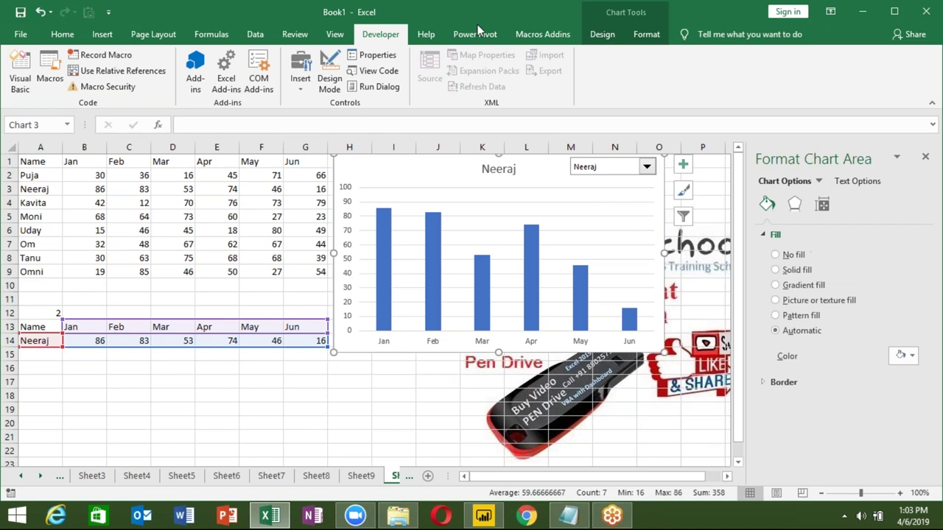
Step: Apply a Quick Layout with axis titles and a legend, and delete the accidental duplicate chart
left_click(604, 35)
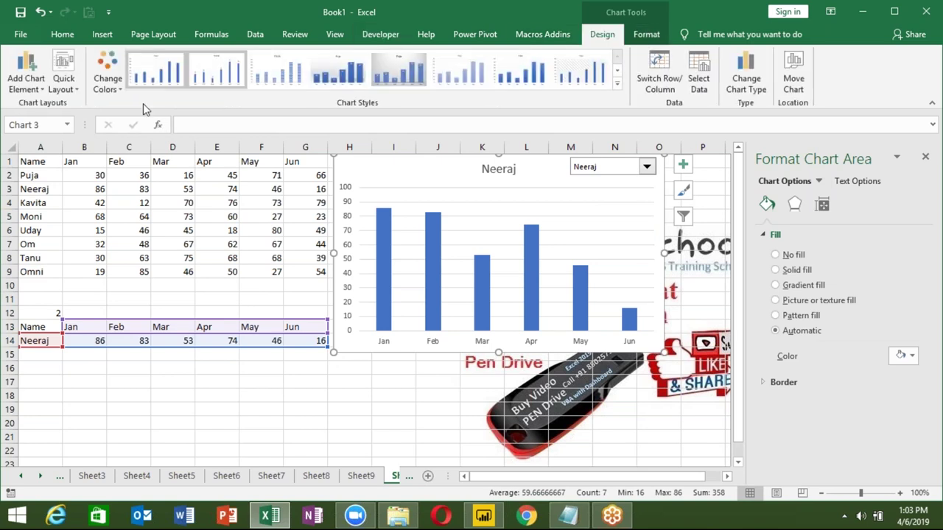
left_click(74, 86)
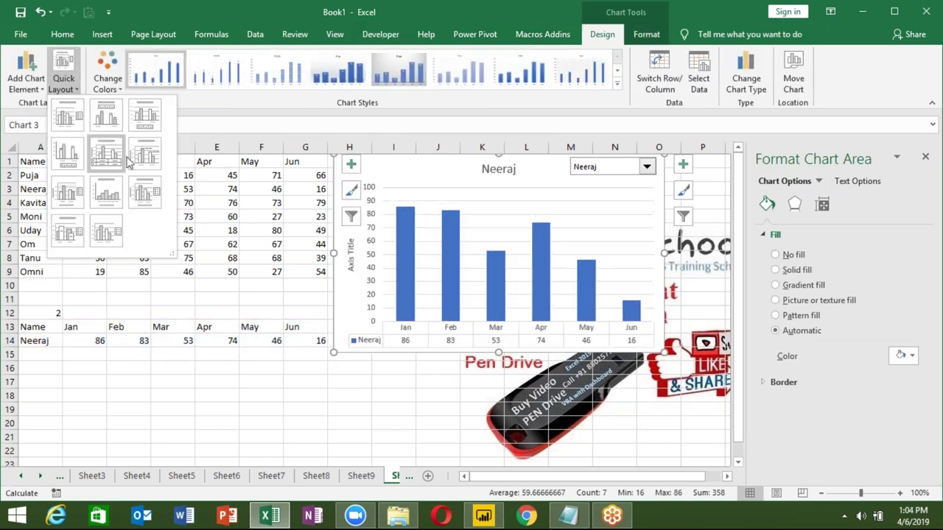
left_click(145, 195)
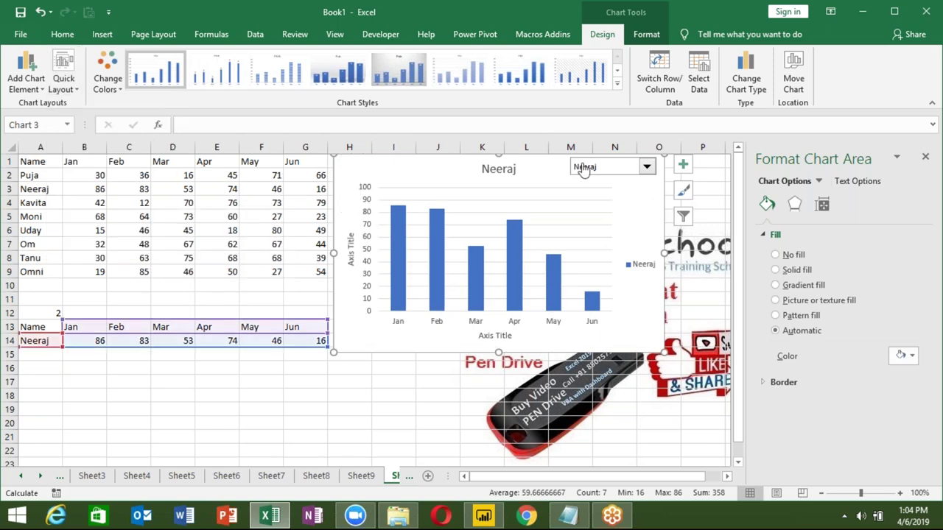
mouse_move(582, 168)
left_mouse_down()
mouse_move(386, 171)
mouse_move(553, 178)
left_mouse_up()
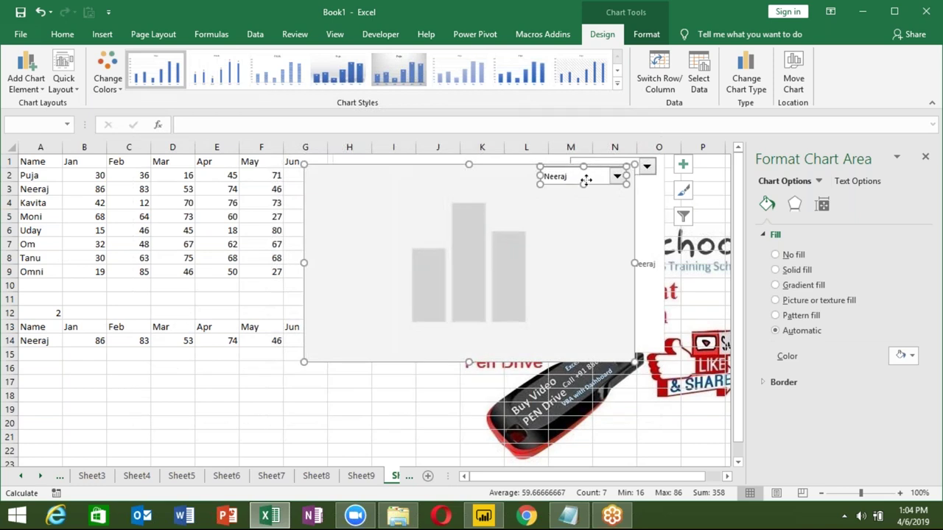
key("ctrl+z")
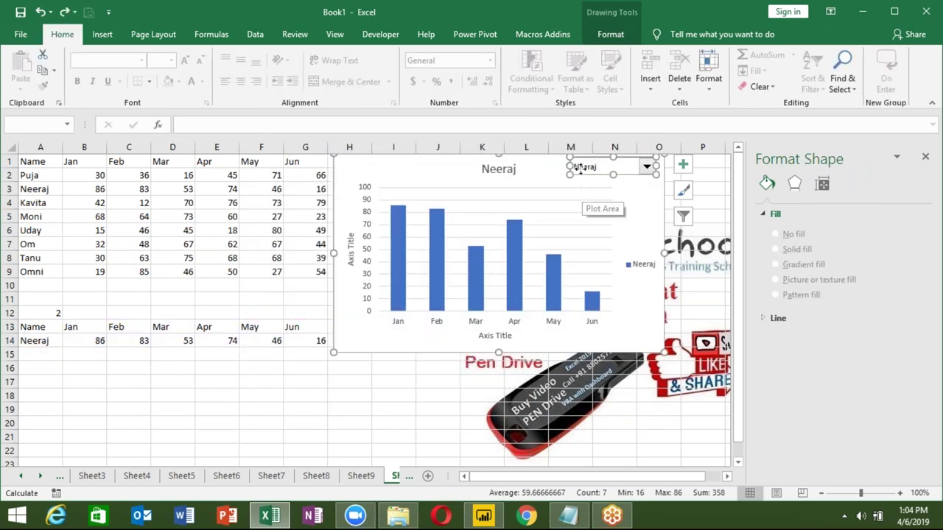
left_click(431, 164)
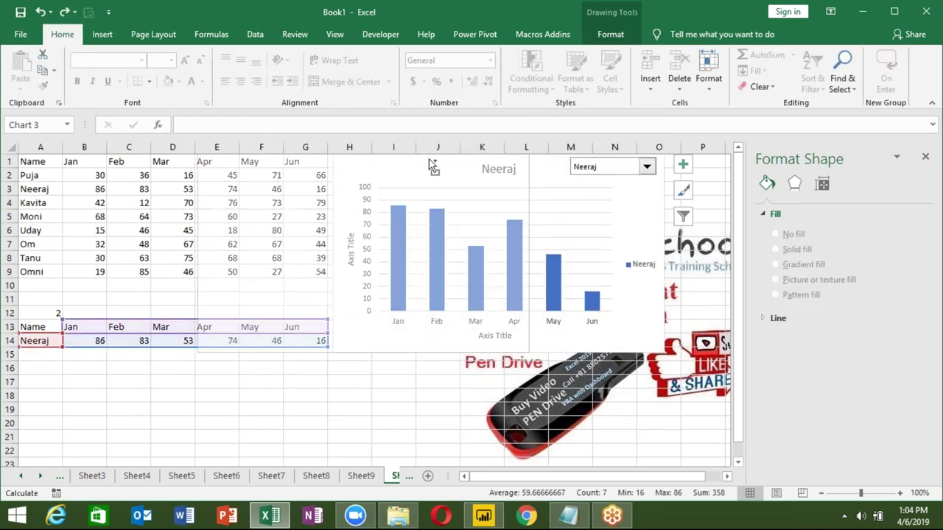
key("ctrl+y")
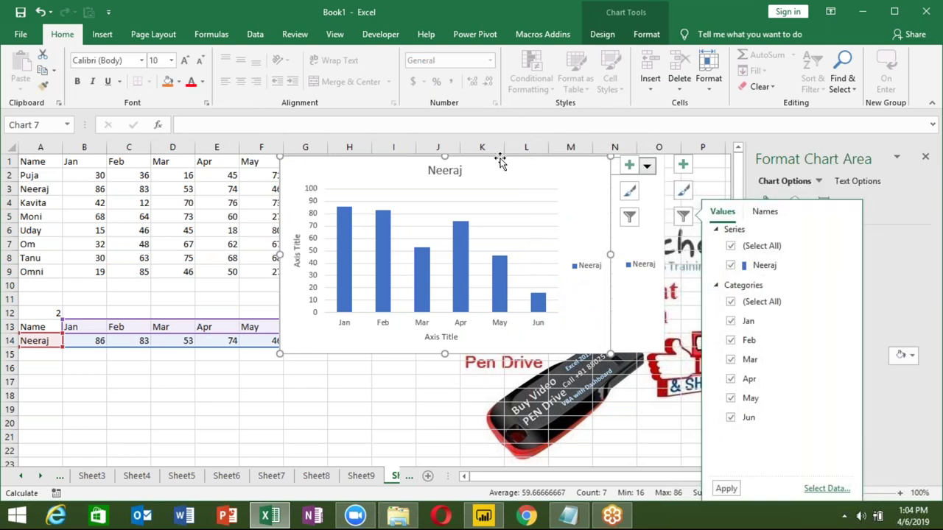
key("Delete")
Step: Move the person dropdown to the chart's top-left and drag the legend lower down
left_click(606, 169)
left_click(606, 169)
right_click(598, 169)
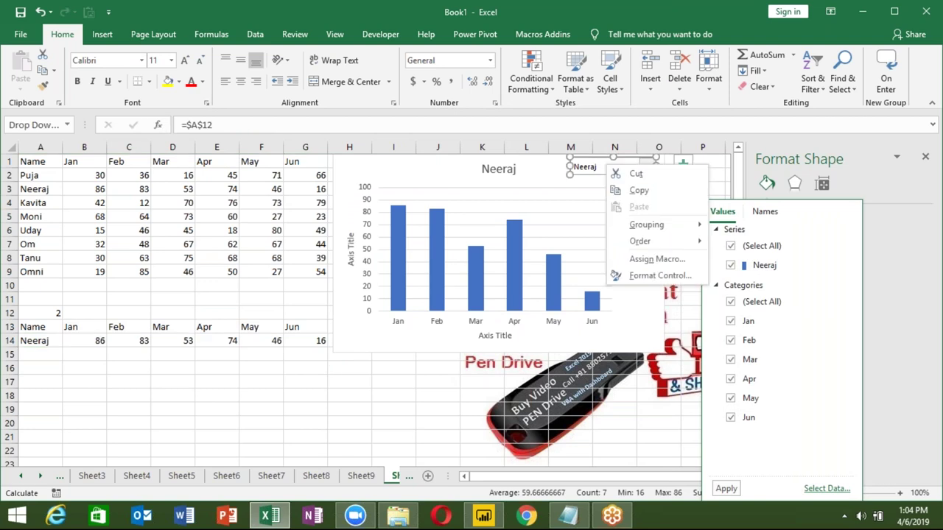
key("Escape")
left_click_drag(595, 171, 372, 173)
left_click(600, 180)
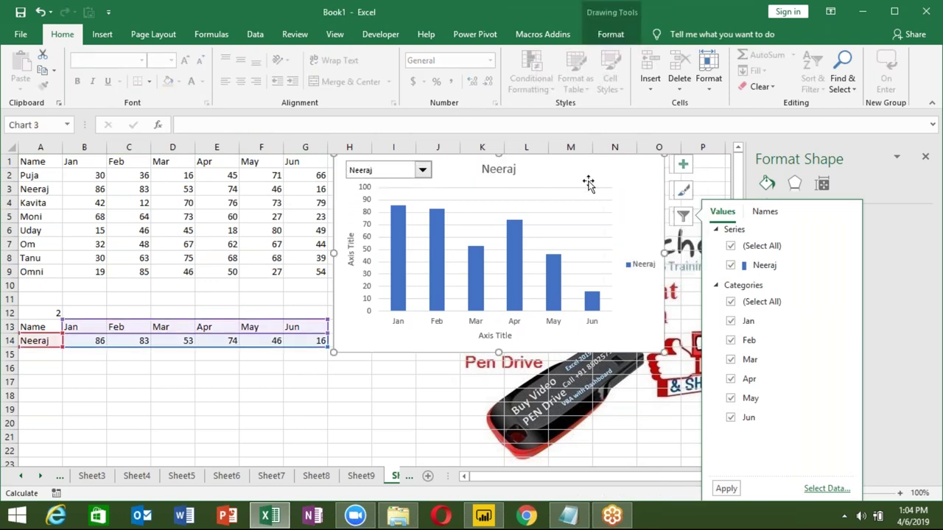
left_click(635, 264)
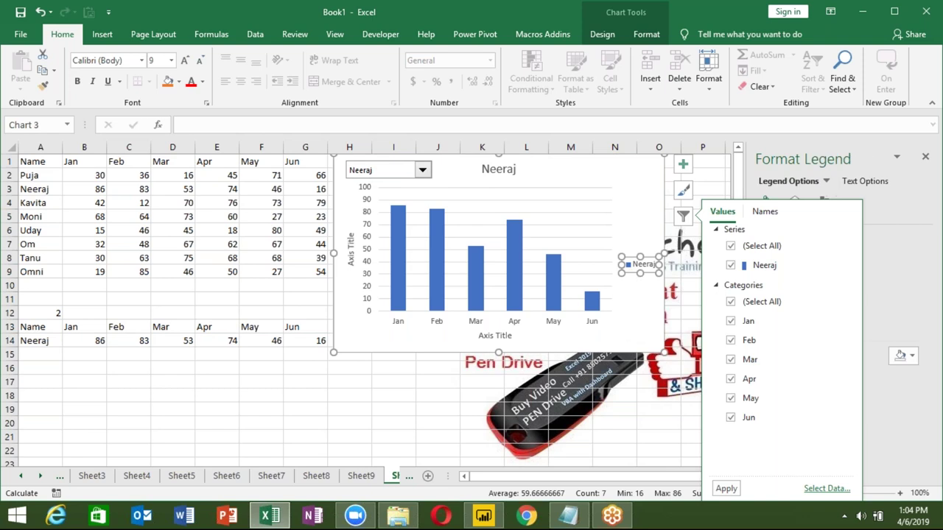
left_click_drag(635, 293, 638, 324)
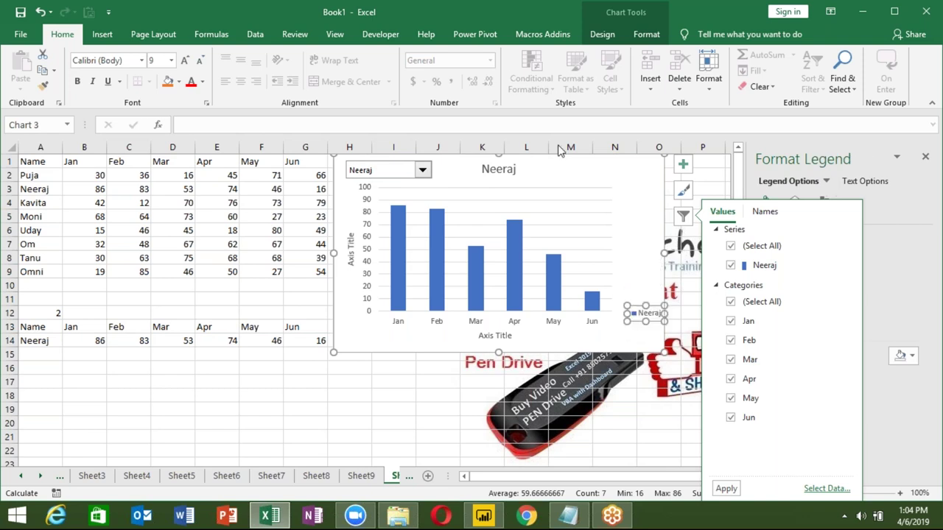
Step: Draw a Form Controls check box beside the Neeraj chart title and clear its default label
left_click(594, 171)
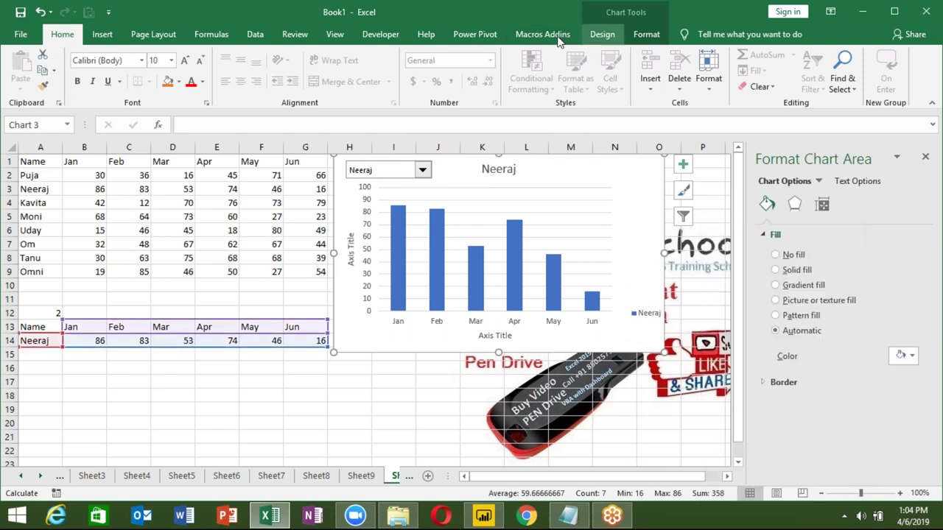
left_click(381, 34)
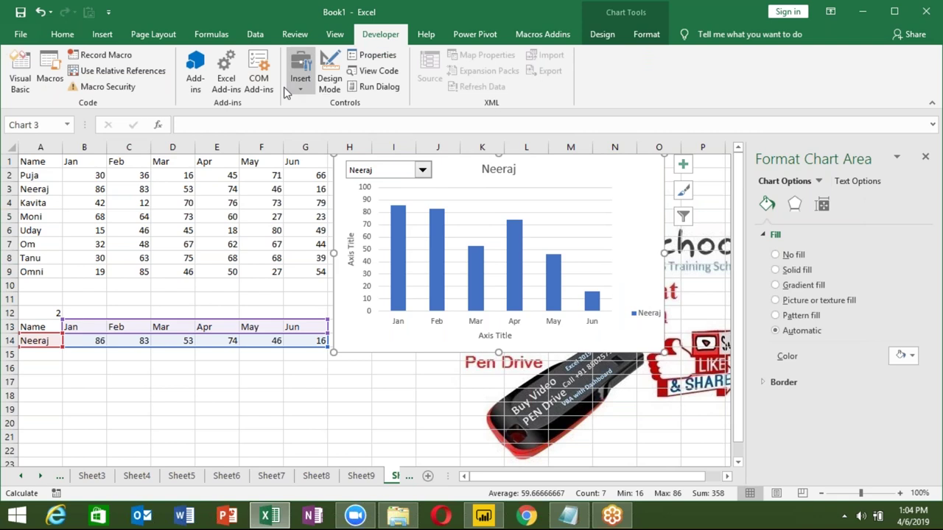
left_click(302, 87)
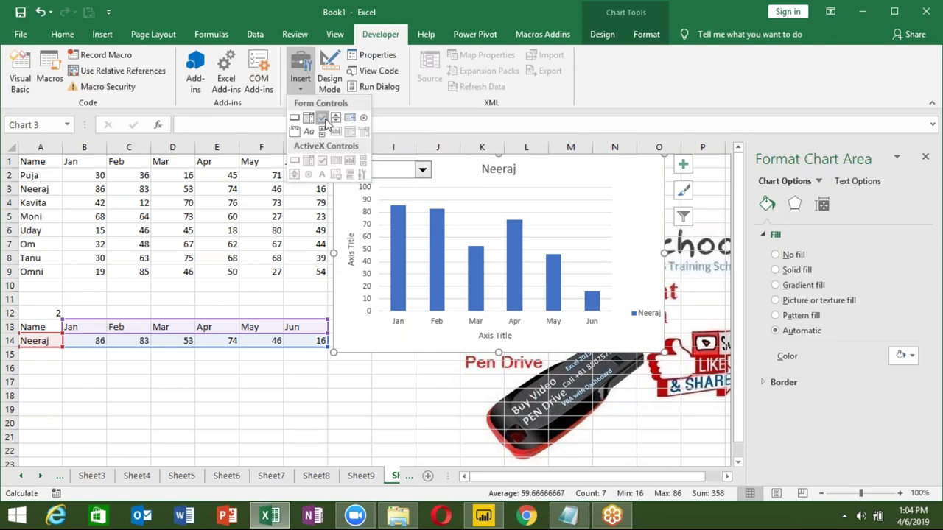
left_click(321, 117)
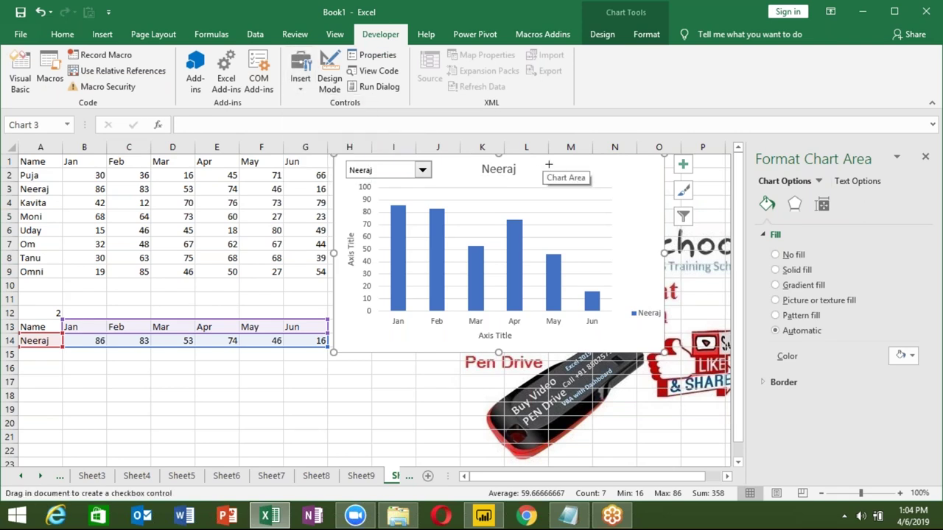
left_click_drag(540, 162, 598, 180)
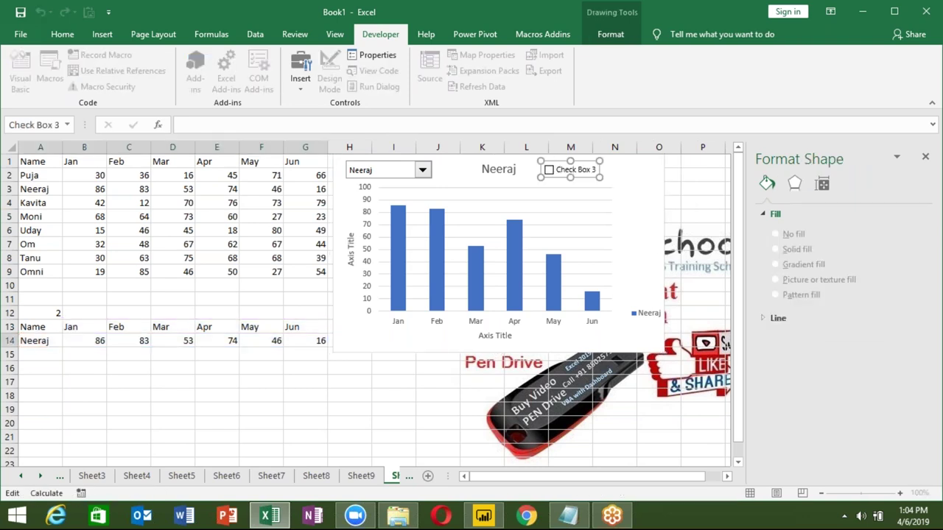
left_click(561, 173)
key("Delete")
key("Delete")
key("Delete")
left_click(246, 262)
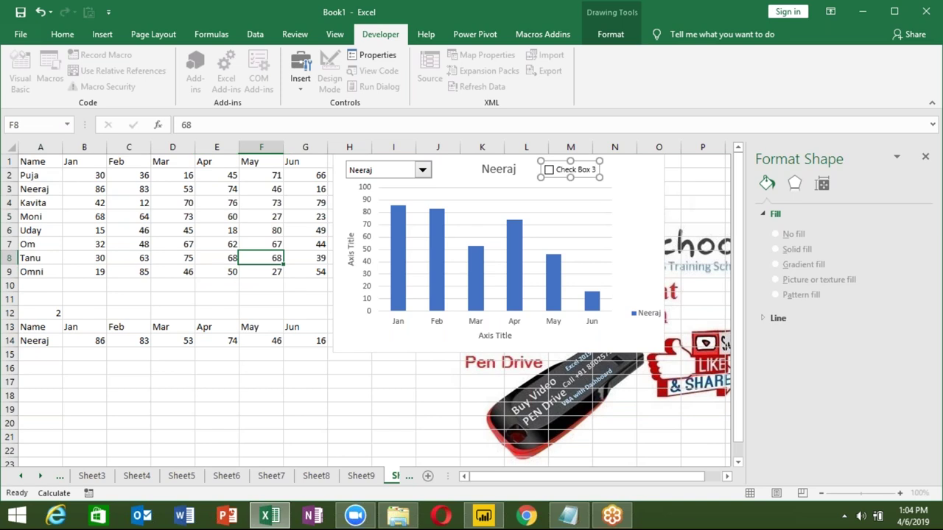
Step: Set the Target check box's cell link to $B$12 in Format Control
right_click(571, 174)
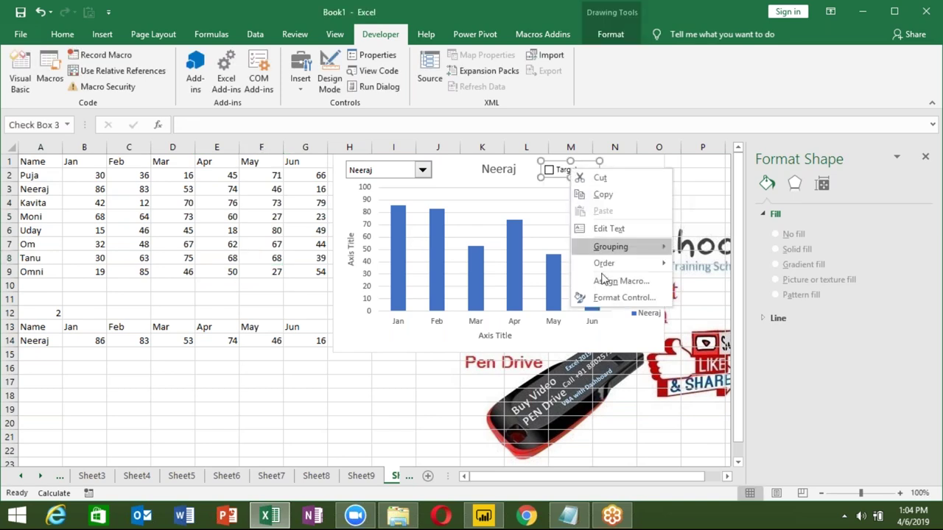
left_click(600, 297)
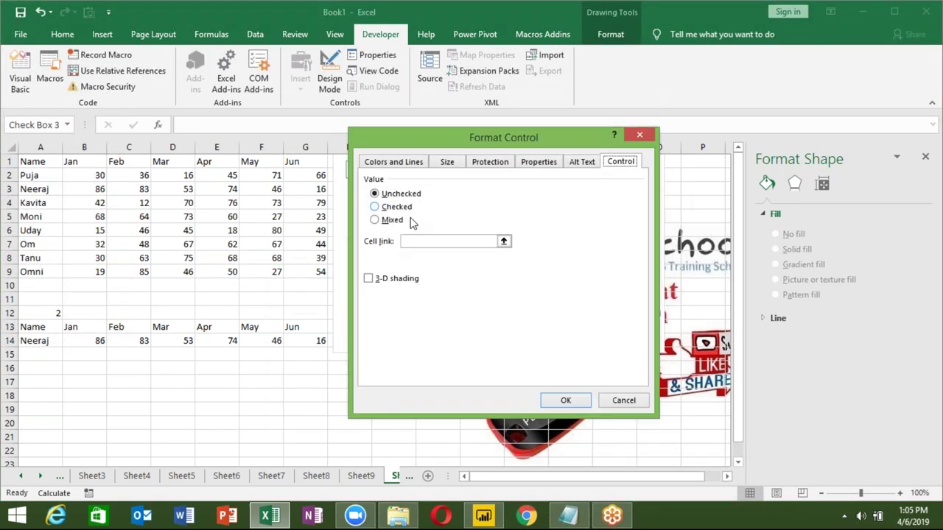
left_click(415, 243)
left_click(87, 316)
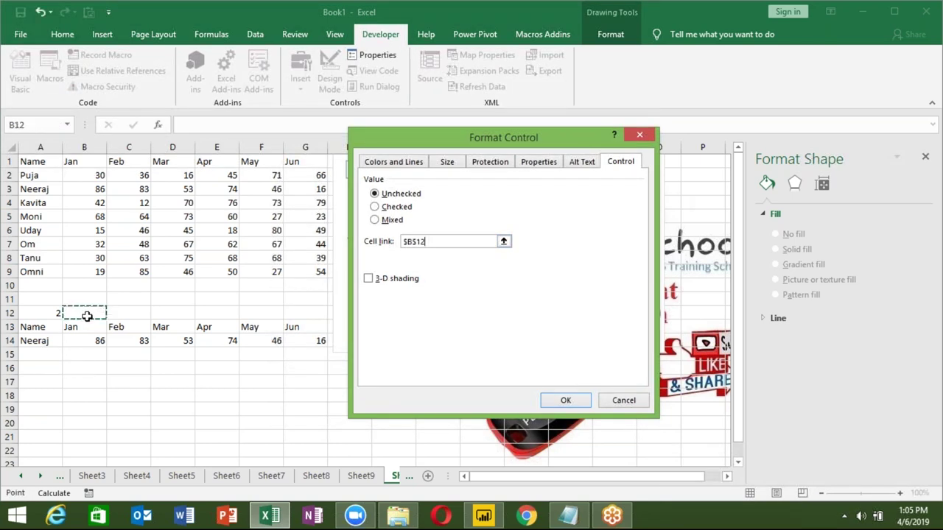
key("Return")
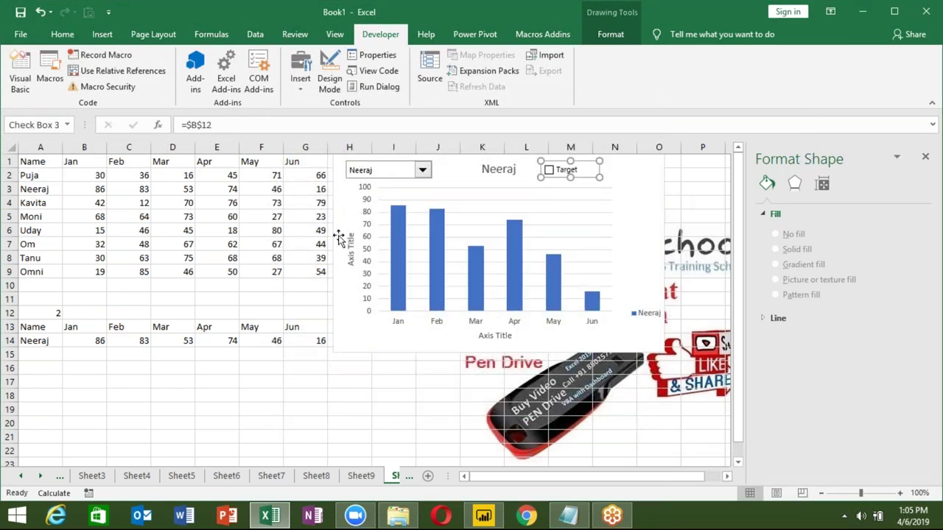
left_click(368, 242)
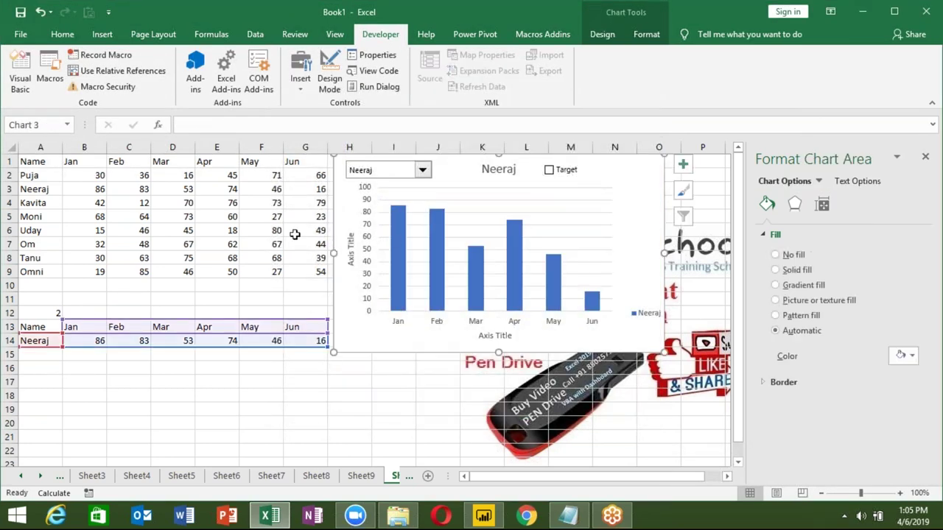
Step: Toggle the Target check box several times to test it, leaving it unticked
left_click(548, 177)
left_click(548, 177)
left_click(548, 177)
left_click(548, 177)
left_click(548, 177)
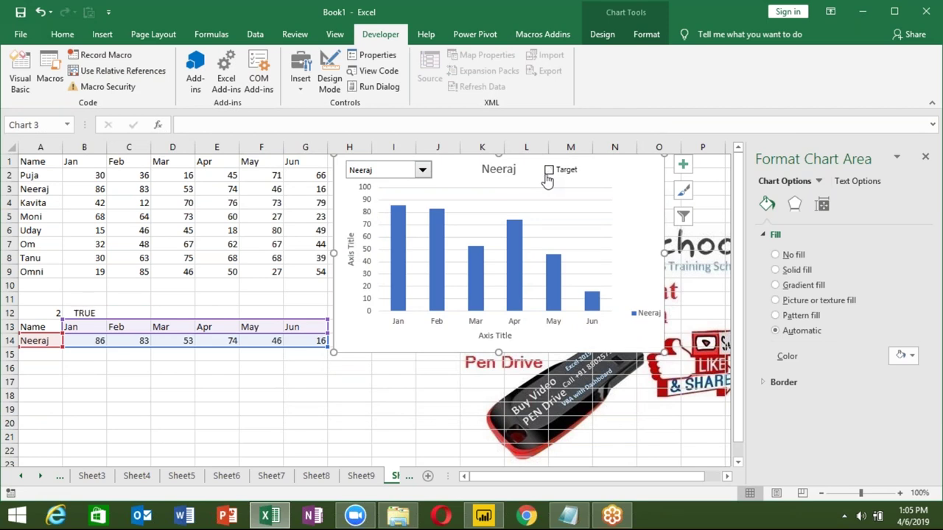
left_click(548, 177)
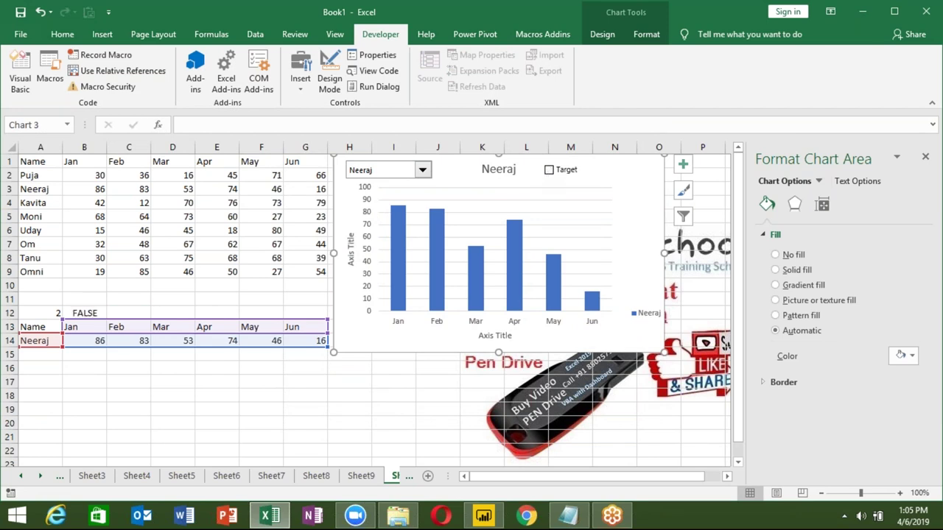
Step: Label A10 'Target' and enter January to March targets 85, 69 and 78
left_click(39, 285)
type("Tar")
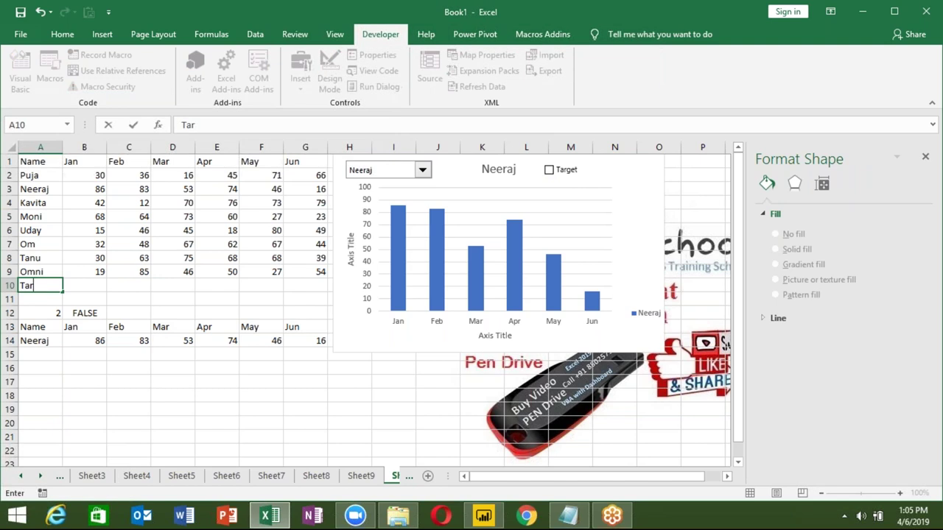
type("get")
key("Tab")
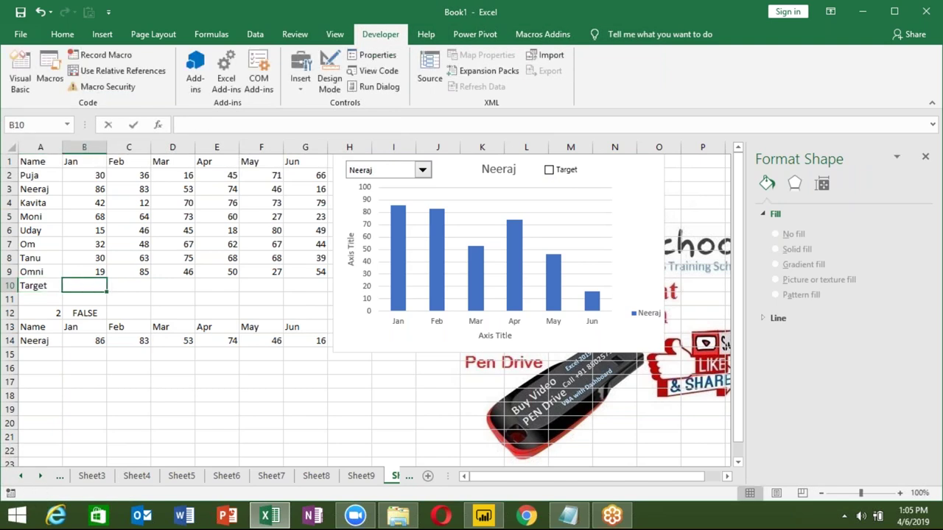
type("85")
key("Tab")
type("69")
key("Tab")
type("7")
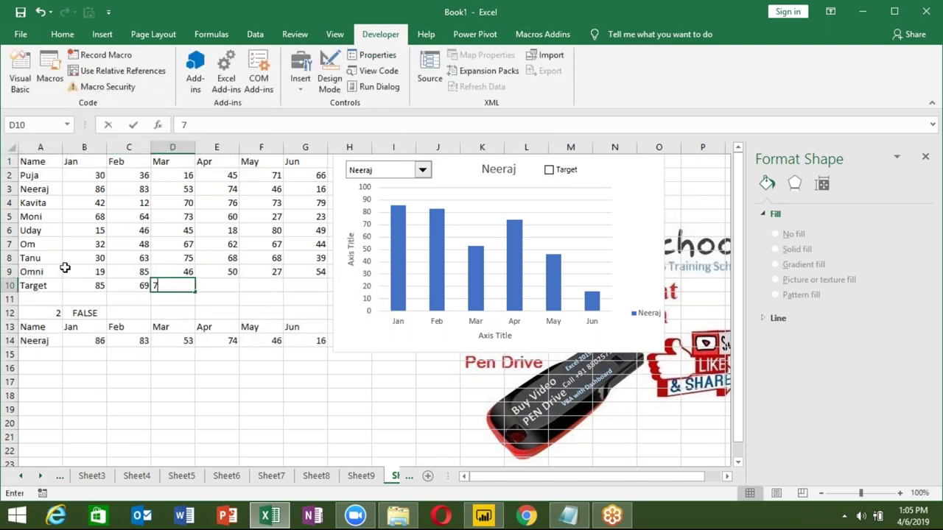
type("8")
key("Tab")
Step: Enter April to June targets 98, 65 and 87, correcting a mistyped 58
type("98")
key("Tab")
type("58")
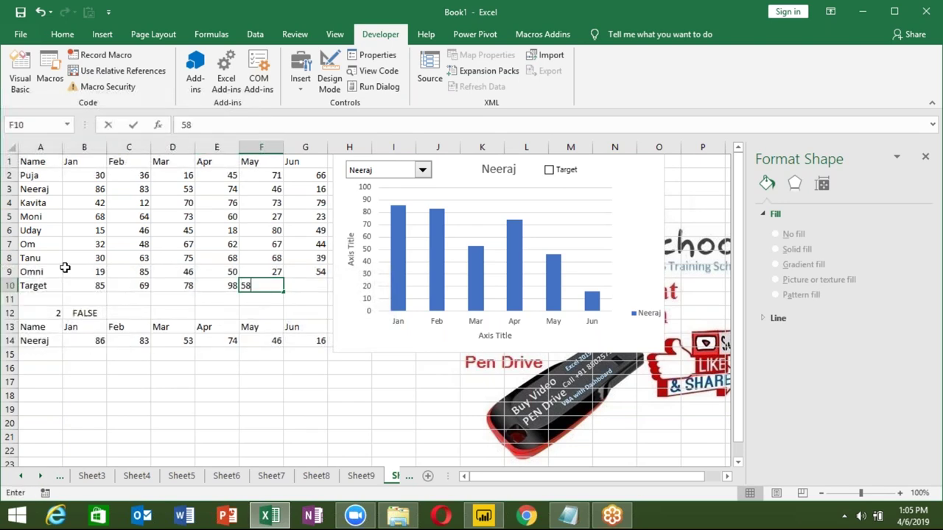
key("Escape")
type("65")
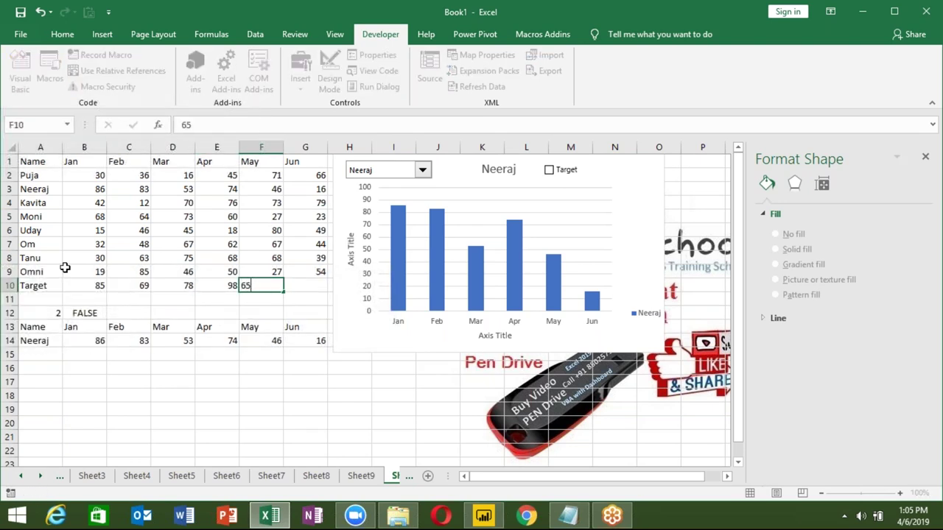
key("Tab")
type("8")
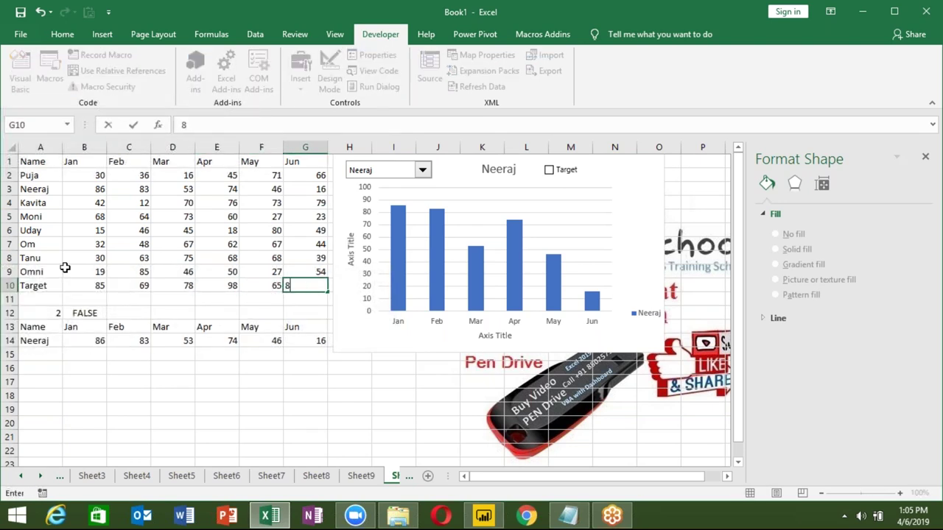
key("Return")
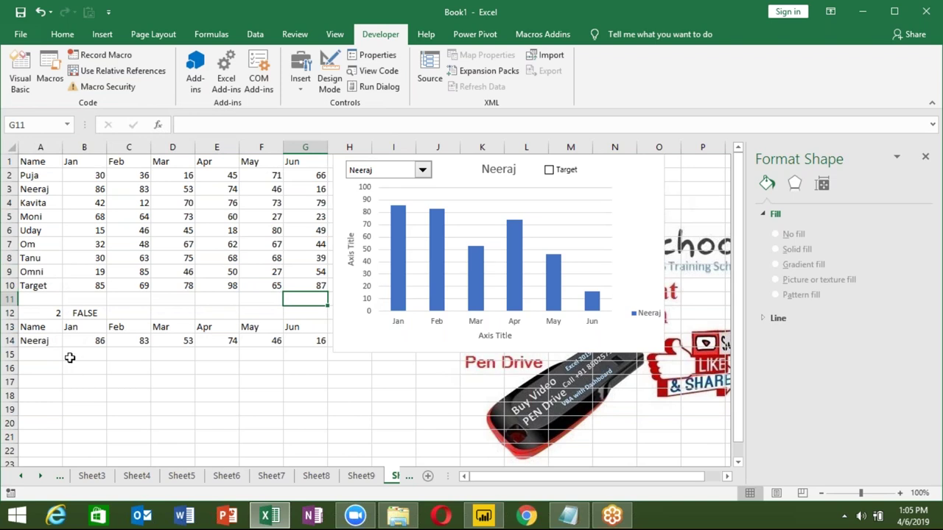
left_click(55, 356)
Step: Enter =IF($B$12,A10,"") in A15, then revert to the earlier OFFSET row
type("=IF(")
left_click(73, 311)
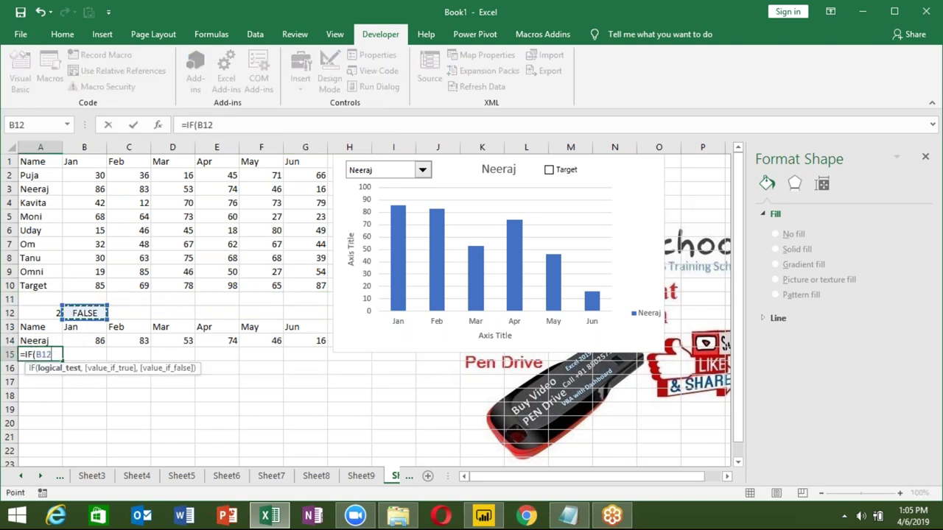
type(",")
left_click(57, 287)
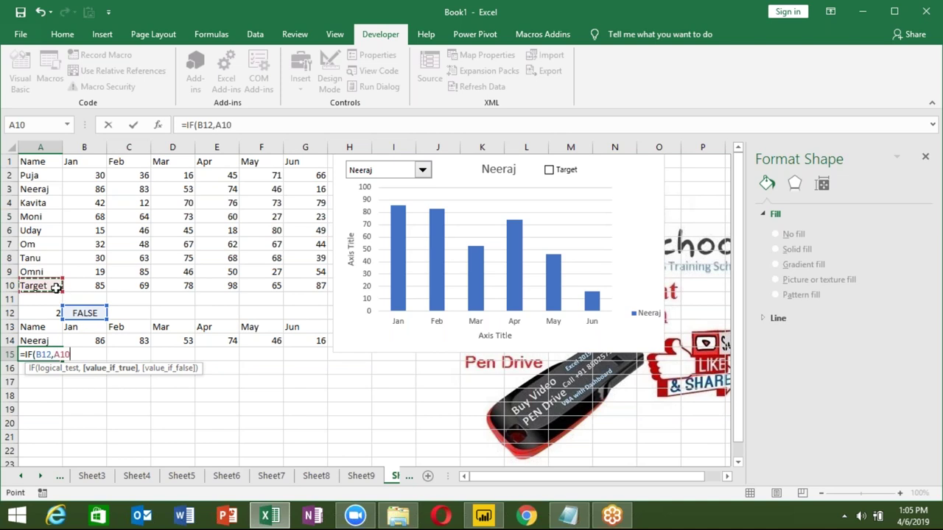
type(",")
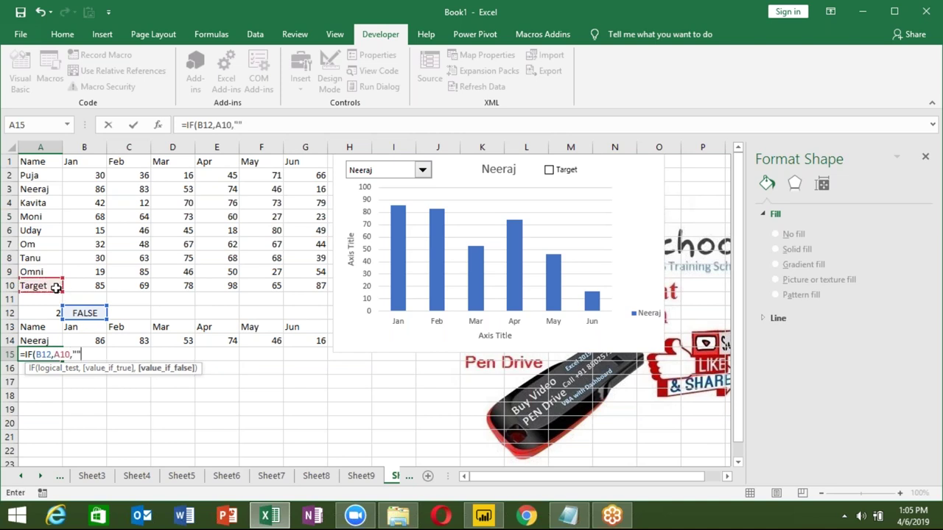
type("\"")
key("ctrl+Return")
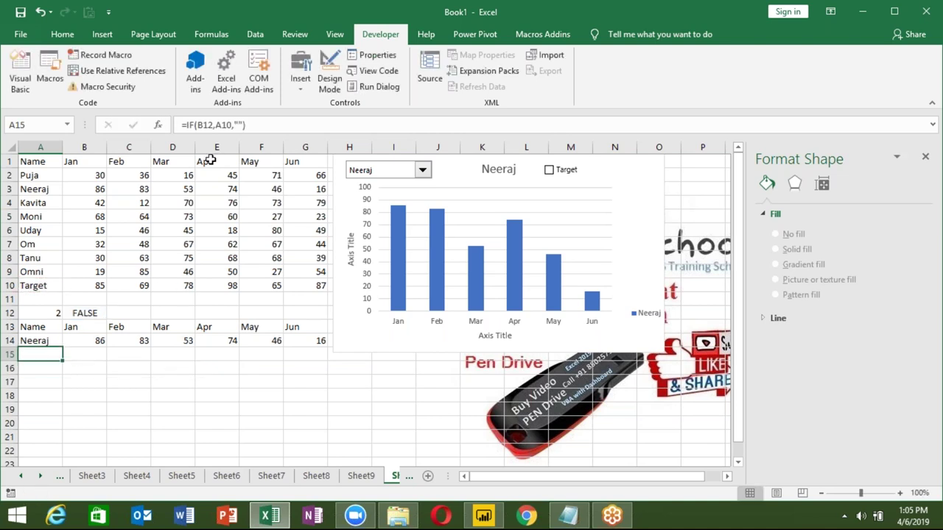
left_click(206, 124)
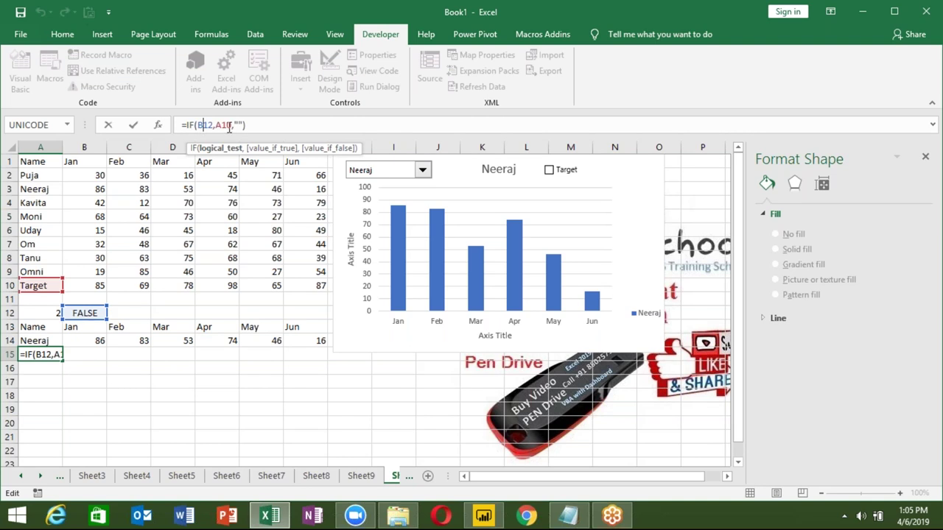
key("F4")
key("ctrl+Return")
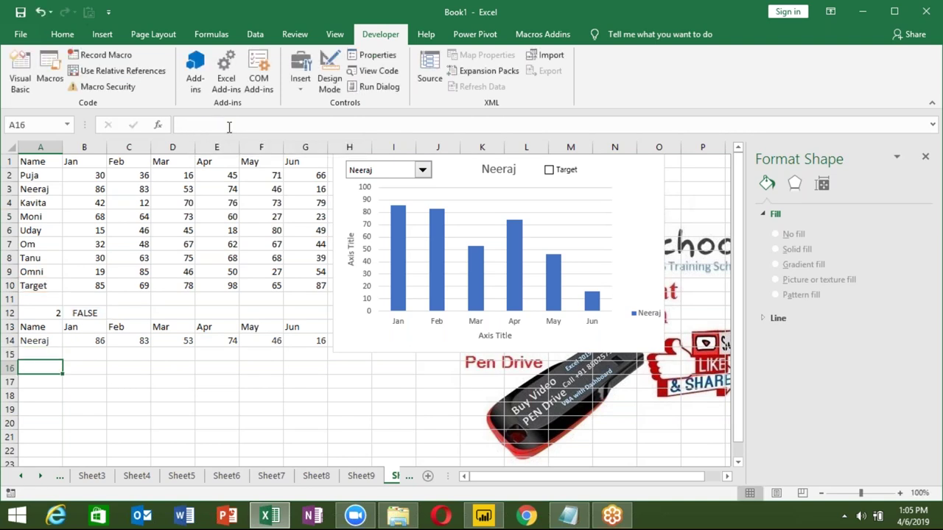
key("shift+Right")
key("shift+Right")
key("shift+Right")
key("shift+Right")
key("shift+Right")
key("shift+Right")
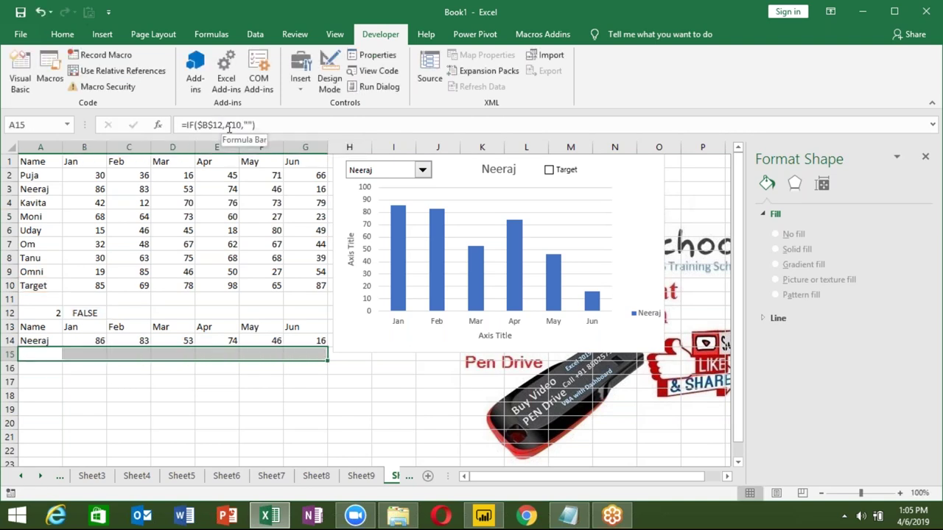
key("ctrl+d")
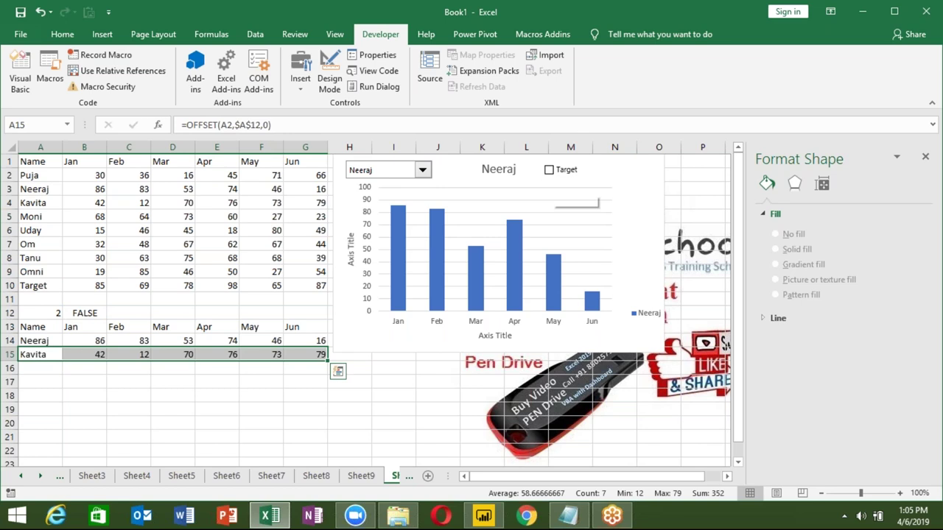
Step: Toggle the Target check box, leaving it on so B12 reads TRUE
left_click(552, 170)
left_click(550, 170)
left_click(550, 170)
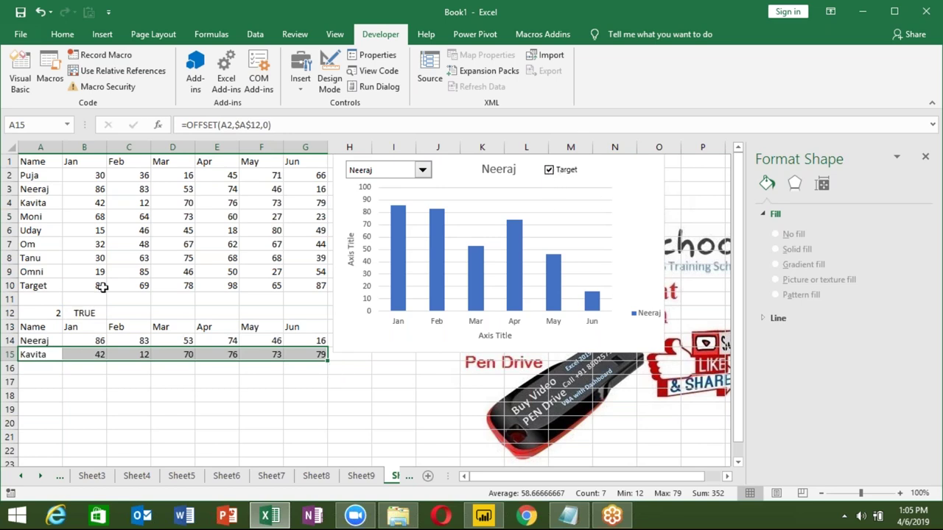
Step: Repoint A15's OFFSET reference to B12, try filling row 15, then view Sheet9's Sales chart
double_click(33, 354)
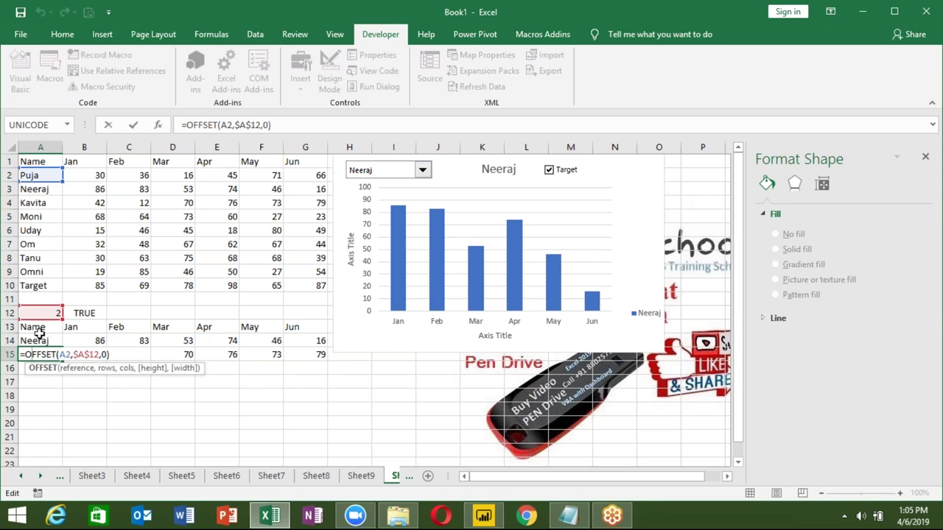
left_click_drag(44, 316, 77, 324)
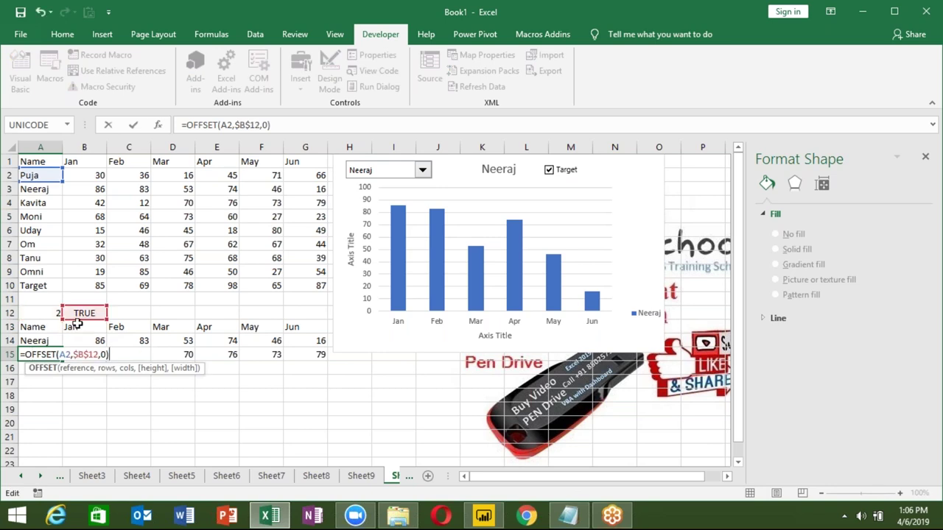
key("Return")
key("Up")
key("ctrl+shift+Right")
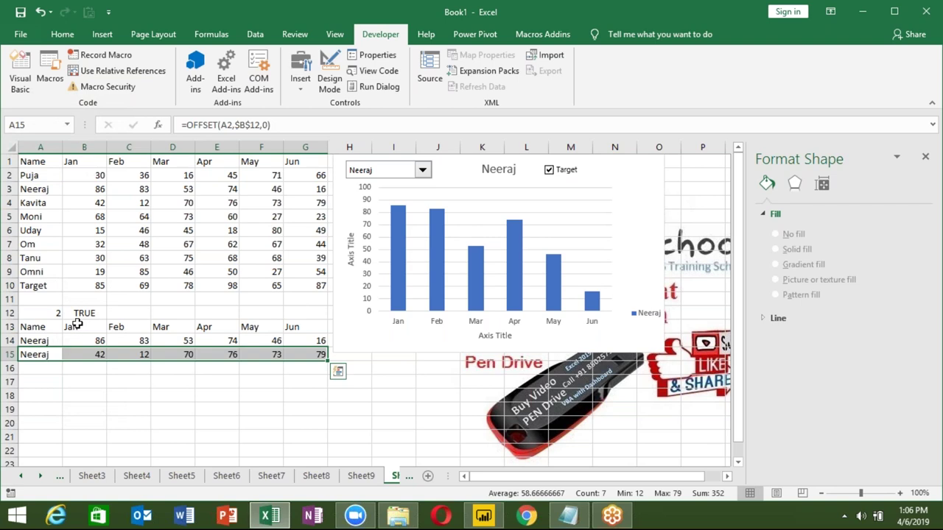
key("F9")
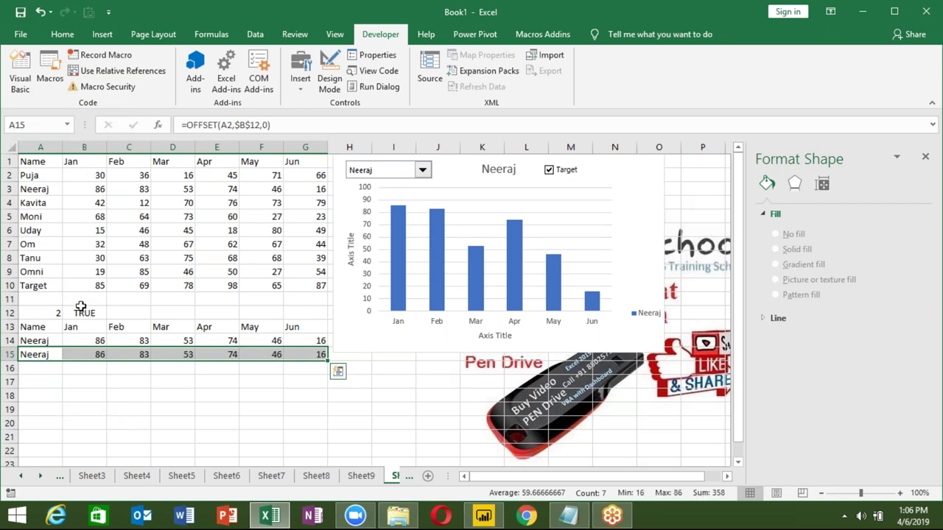
double_click(34, 354)
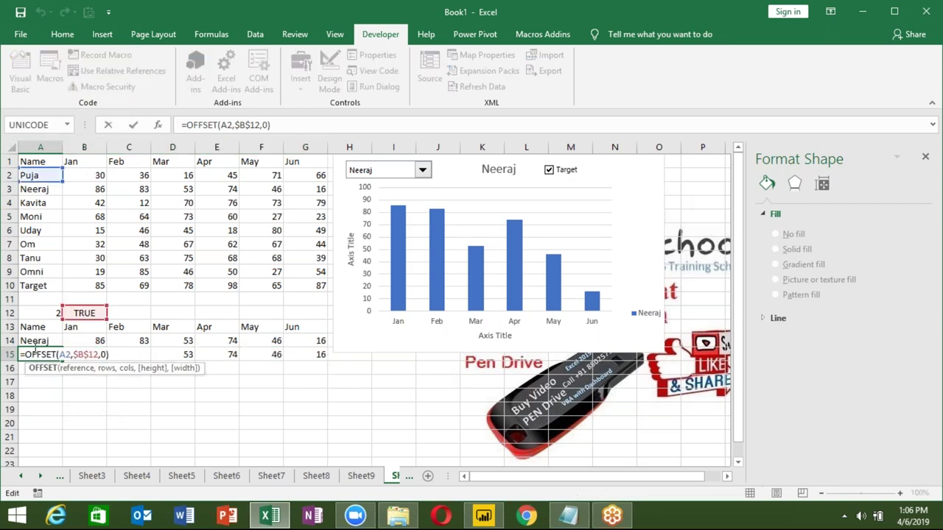
key("Escape")
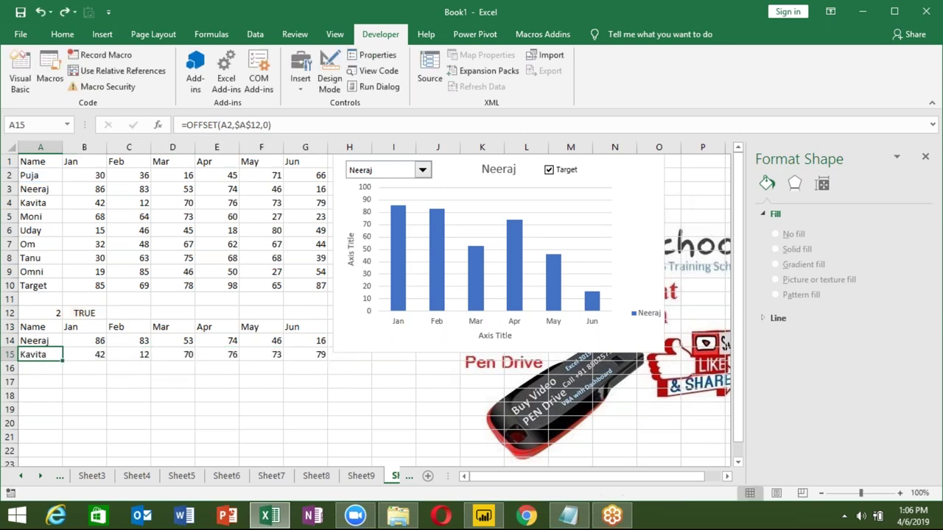
key("ctrl+Page_Up")
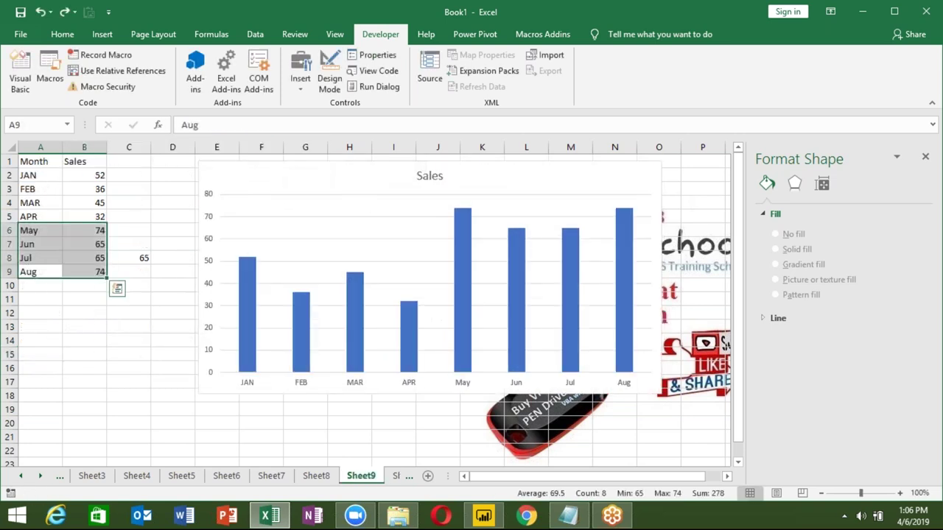
Step: Return to Sheet10 and clear the old OFFSET formulas in A15:G15
scroll(125, 332, "down", 3)
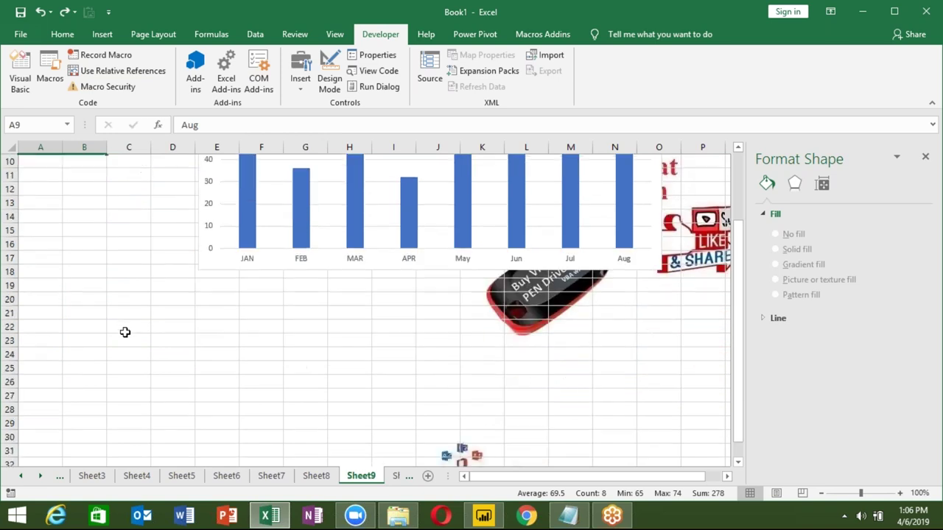
scroll(125, 332, "up", 3)
left_click(395, 478)
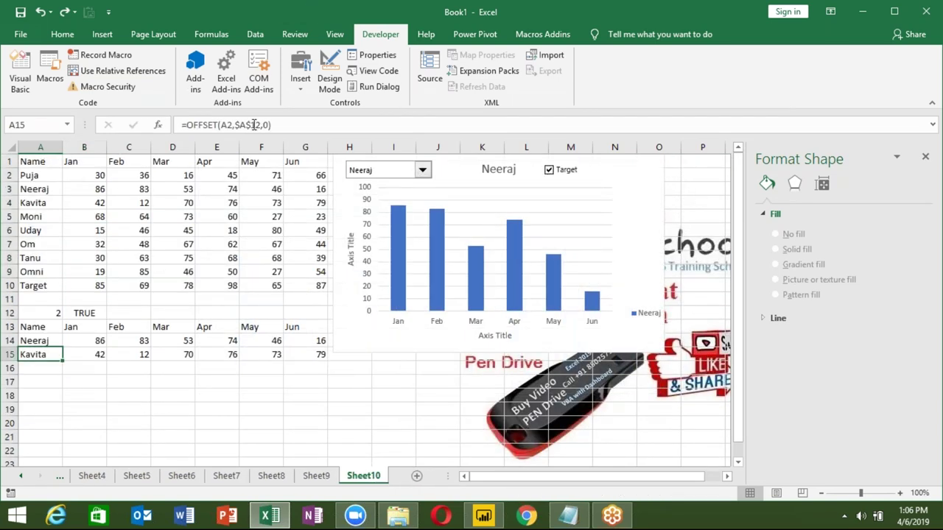
key("F2")
key("ctrl+Return")
key("ctrl+shift+Right")
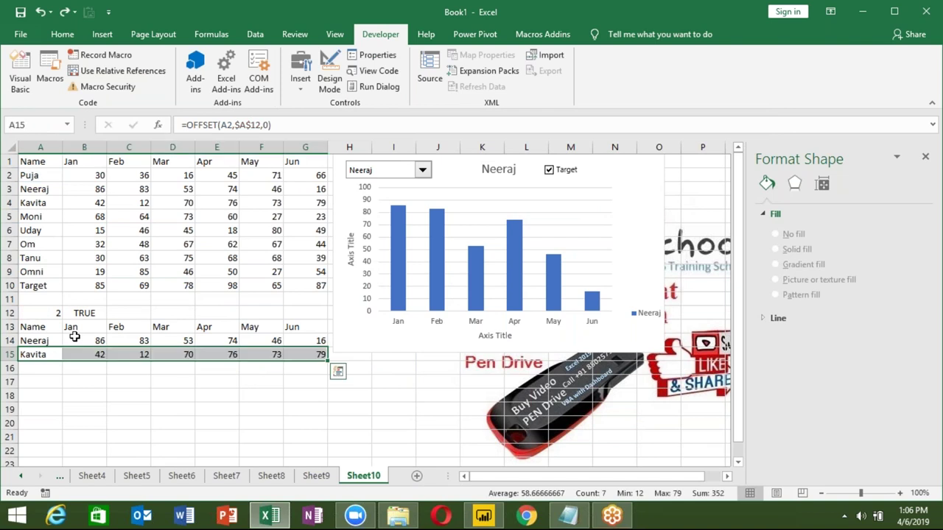
key("Delete")
Step: Enter =IF($B$12,A10,"") in A15 with an absolute B12 reference
key("Left")
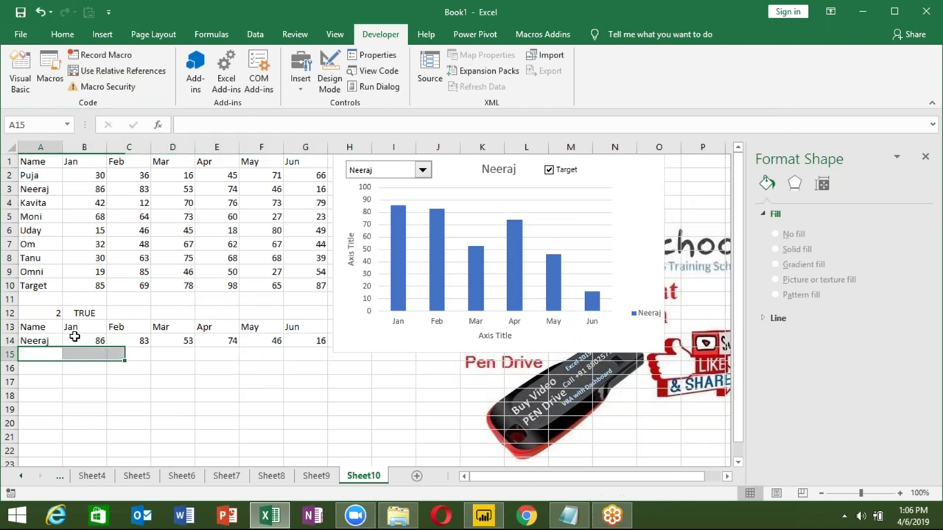
type("=IF(")
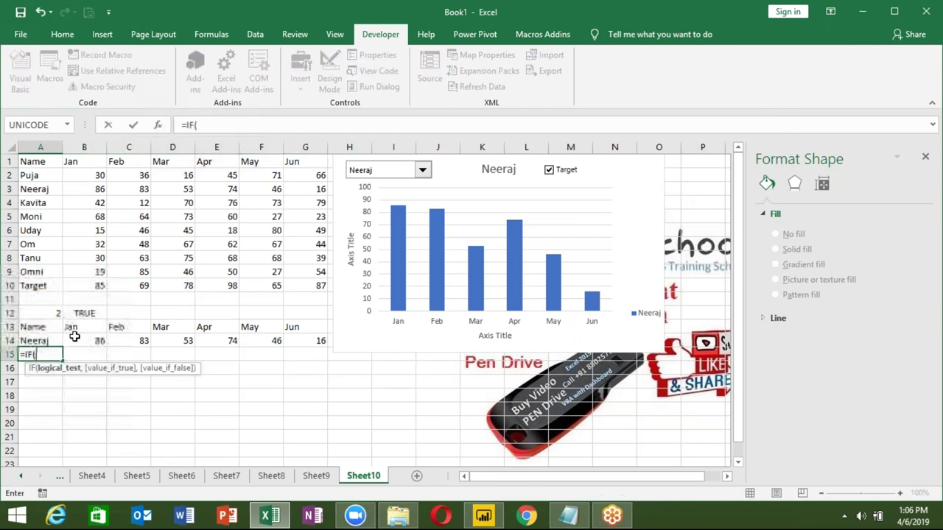
key("Up")
key("Up")
key("Up")
key("Right")
type(",")
key("Up")
key("Up")
key("Up")
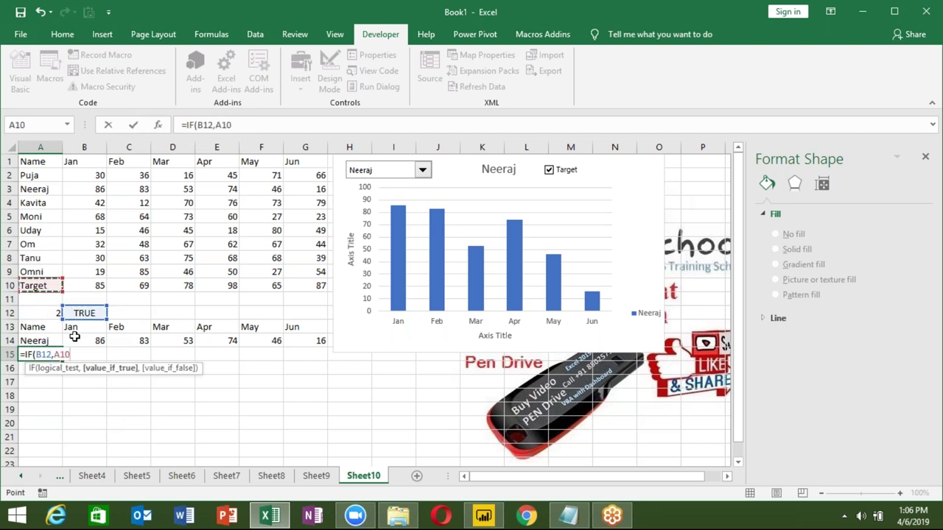
type(",\"\")")
key("ctrl+Return")
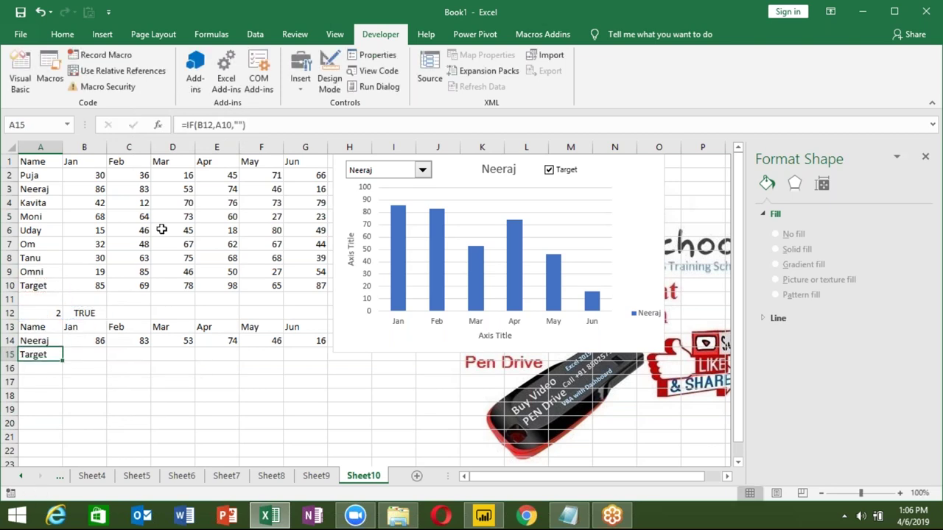
key("F4")
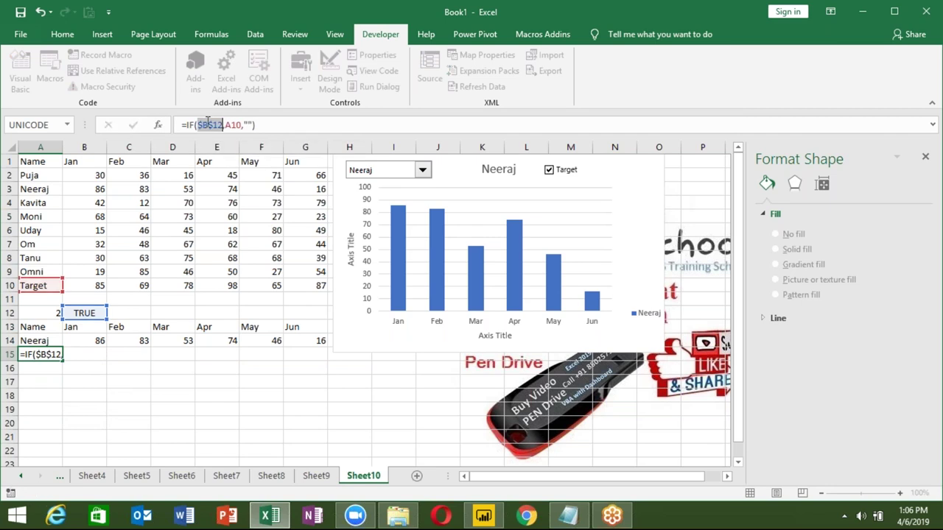
key("Return")
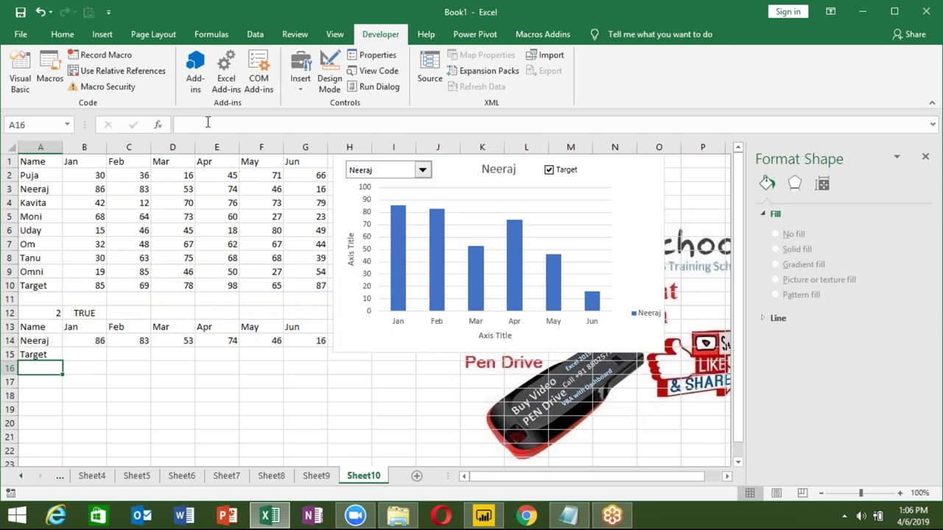
Step: Fill the Target formula across to G15 and extend the chart data to row 15
key("Up")
left_click_drag(63, 361, 327, 359)
left_click(436, 357)
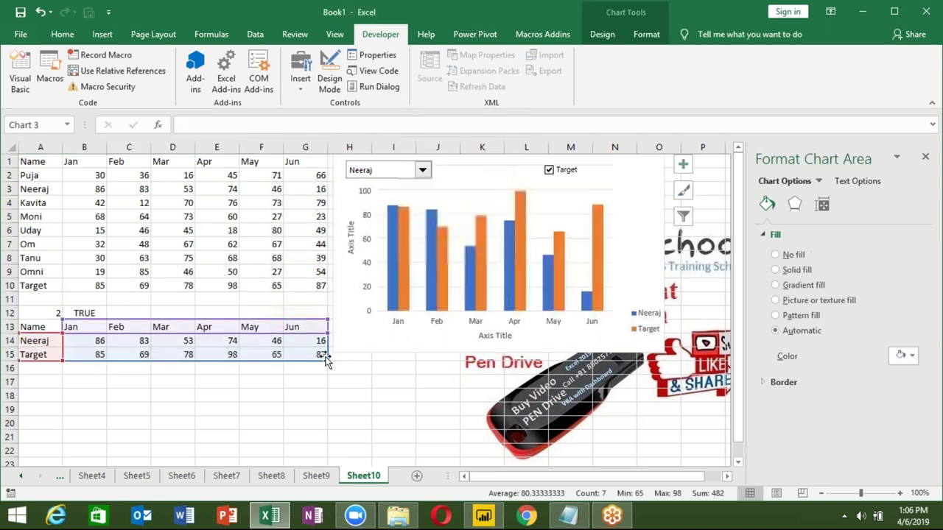
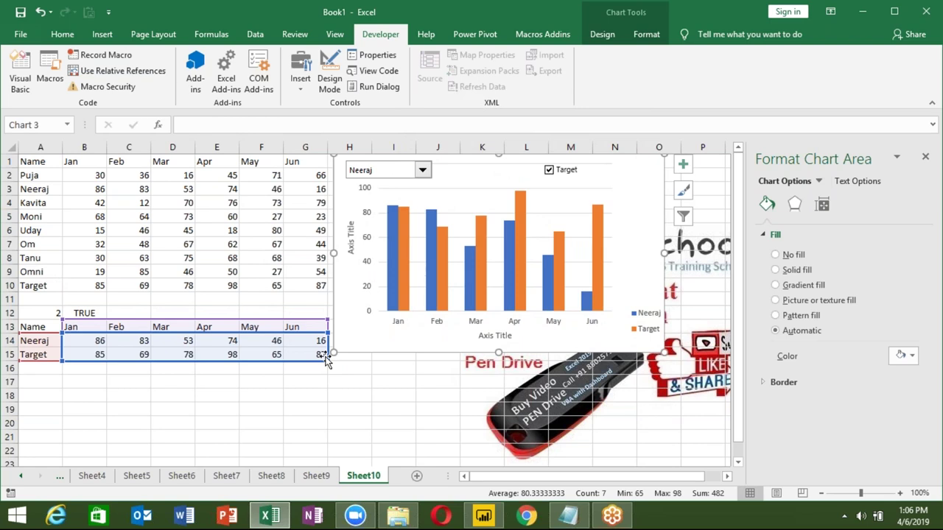
Step: Toggle the Target checkbox on and off repeatedly, leaving it unchecked so B12 reads FALSE
left_click(379, 409)
left_click(548, 170)
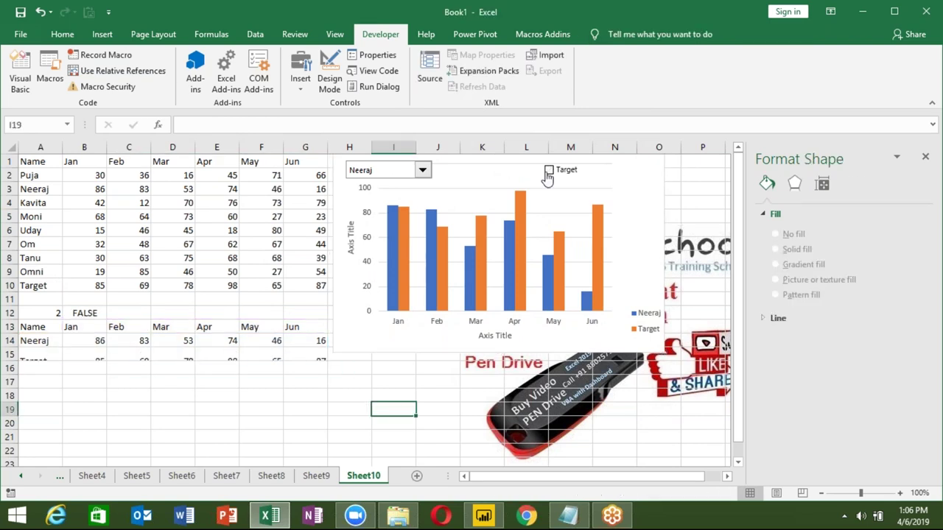
left_click(548, 171)
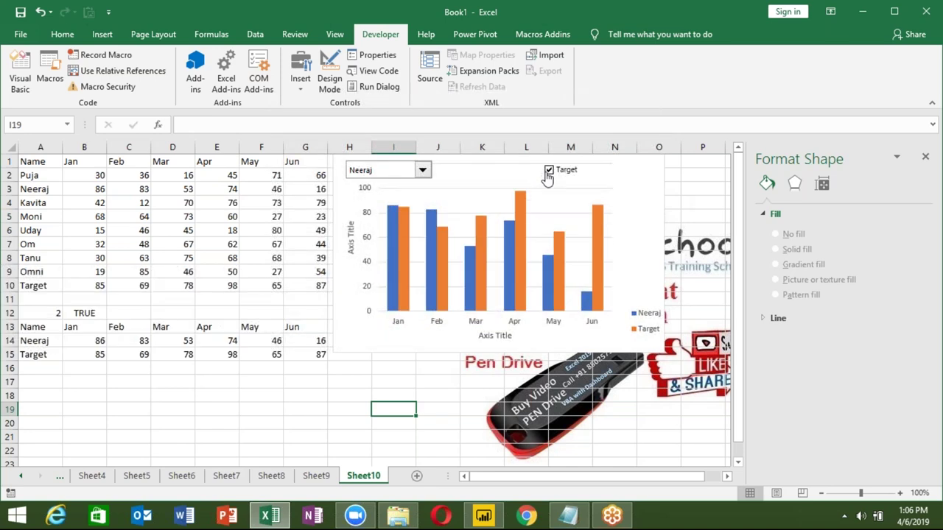
left_click(547, 174)
left_click(548, 172)
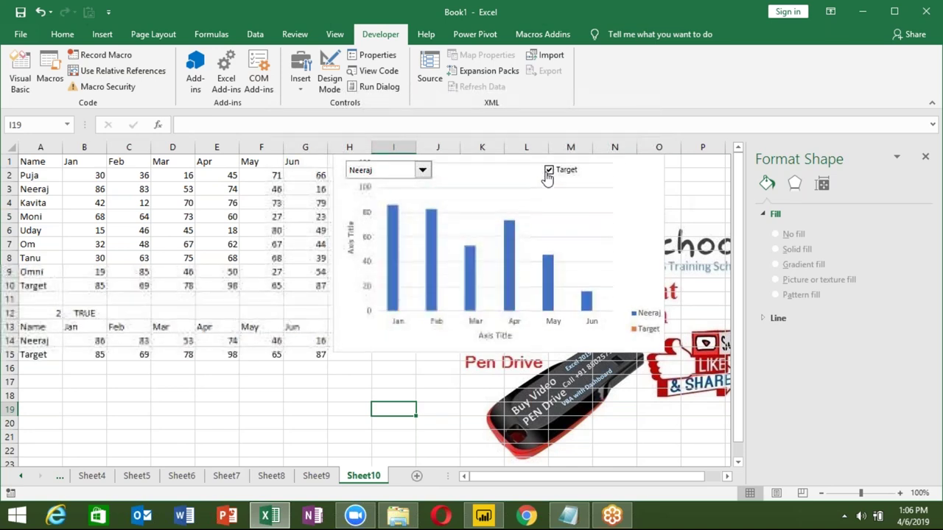
left_click(548, 172)
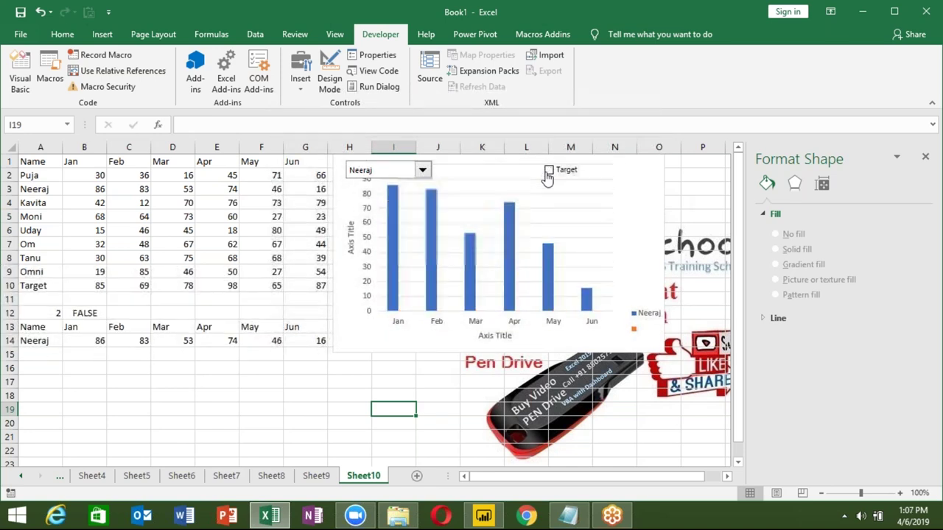
left_click(548, 172)
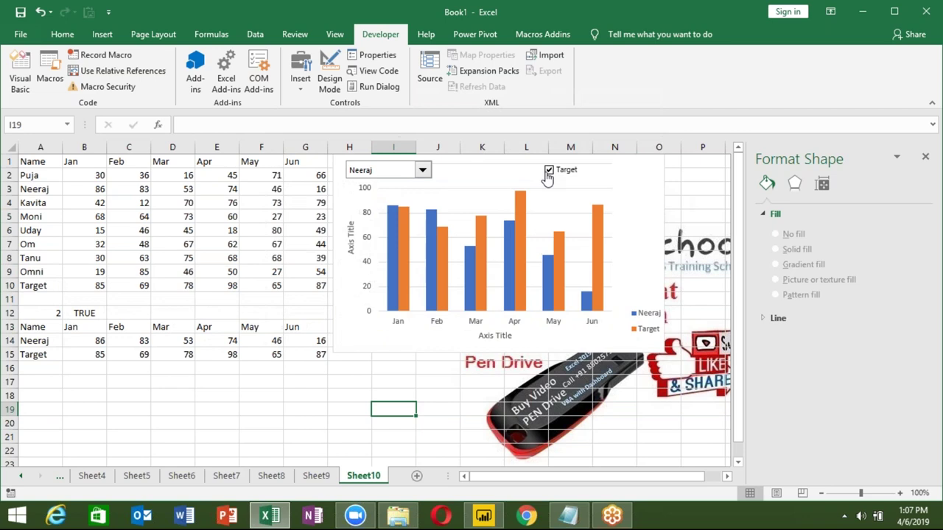
left_click(547, 173)
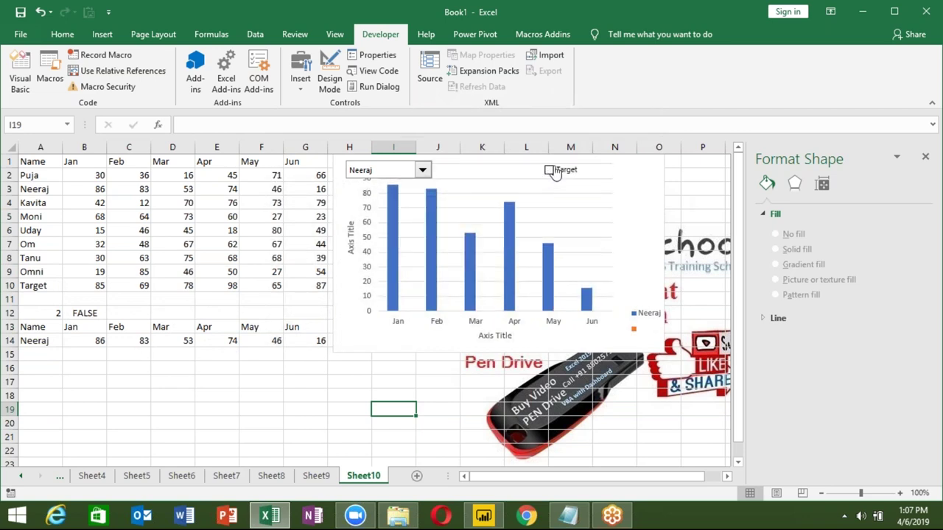
left_click(554, 171)
left_click(554, 171)
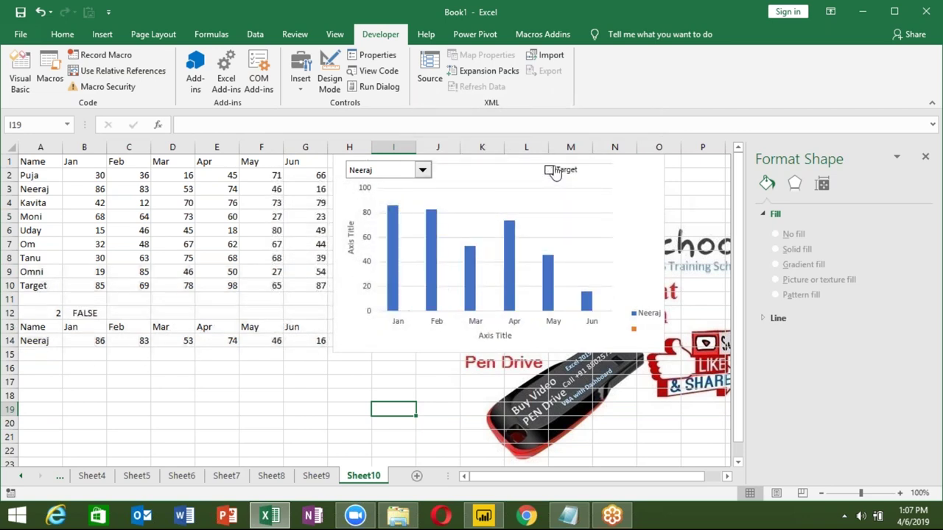
left_click(301, 92)
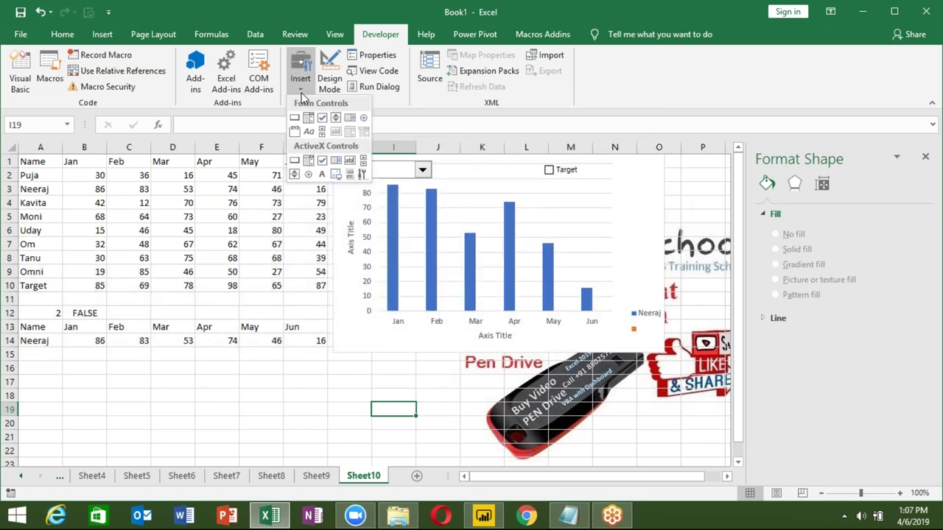
Step: Draw a Form Controls spin button at the chart's top right
left_click(336, 120)
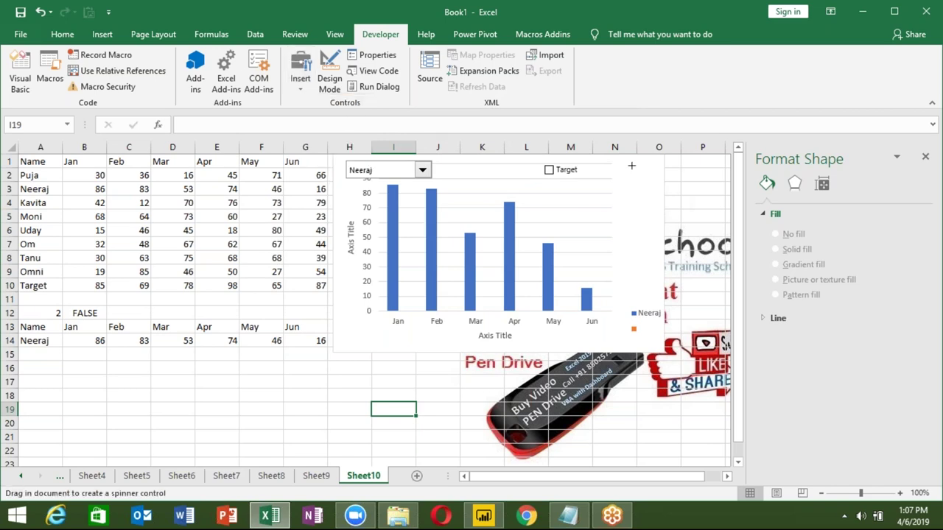
left_click_drag(624, 155, 654, 188)
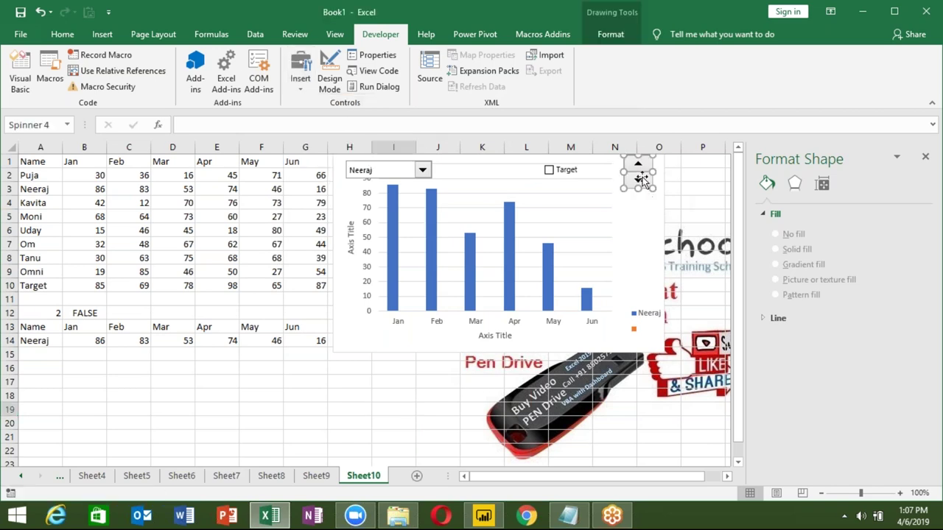
right_click(642, 186)
Step: Format the spinner with minimum 1, maximum 10 and cell link $A$12
left_click(692, 344)
type("10")
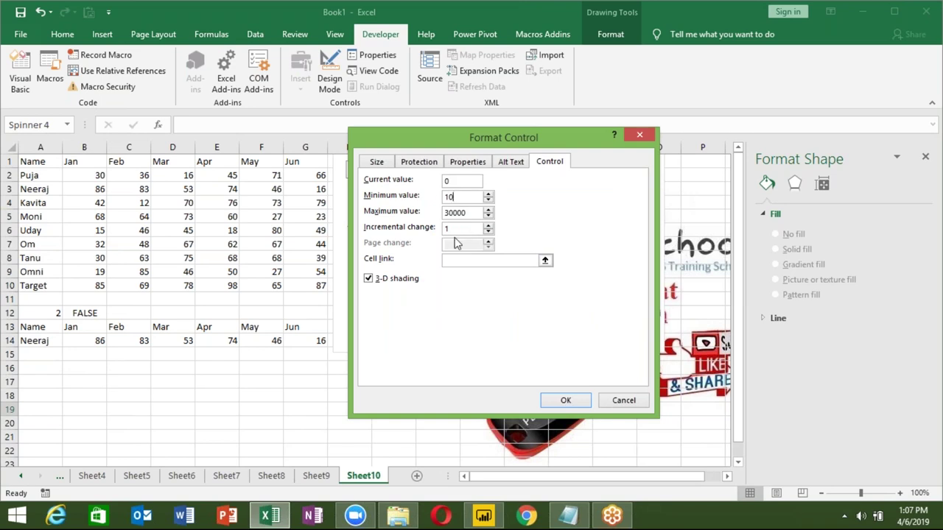
mouse_move(463, 196)
left_mouse_down()
mouse_move(440, 193)
mouse_move(467, 213)
left_mouse_up()
type("1")
type("10")
left_click(446, 260)
left_click(44, 313)
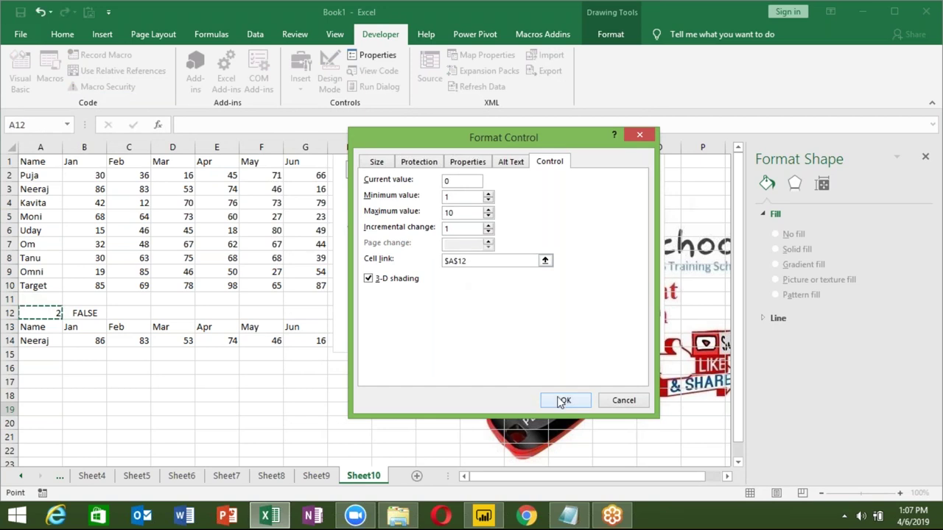
left_click(565, 401)
left_click(394, 381)
Step: Step the spinner up and down through Puja, Neeraj and Kavita, ending on Neeraj
left_click(638, 166)
left_click(638, 166)
left_click(638, 182)
left_click(639, 165)
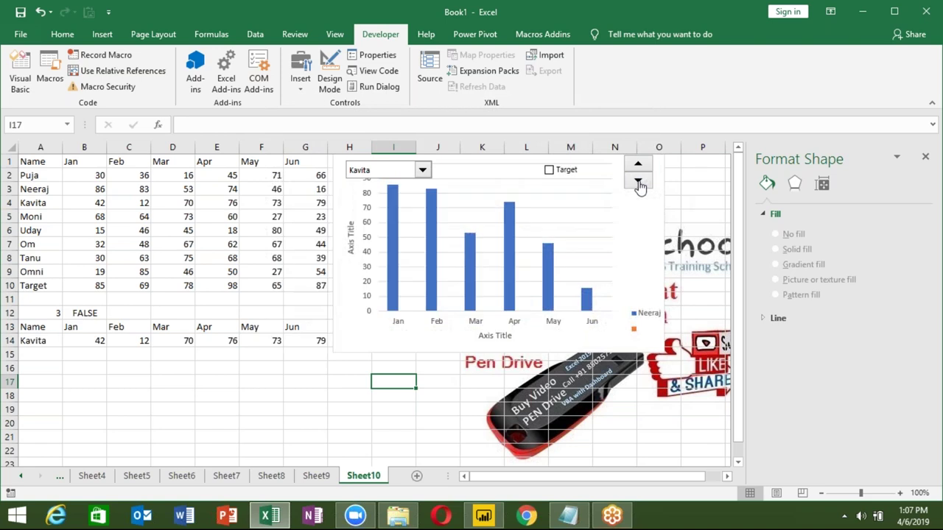
left_click(638, 180)
left_click(638, 180)
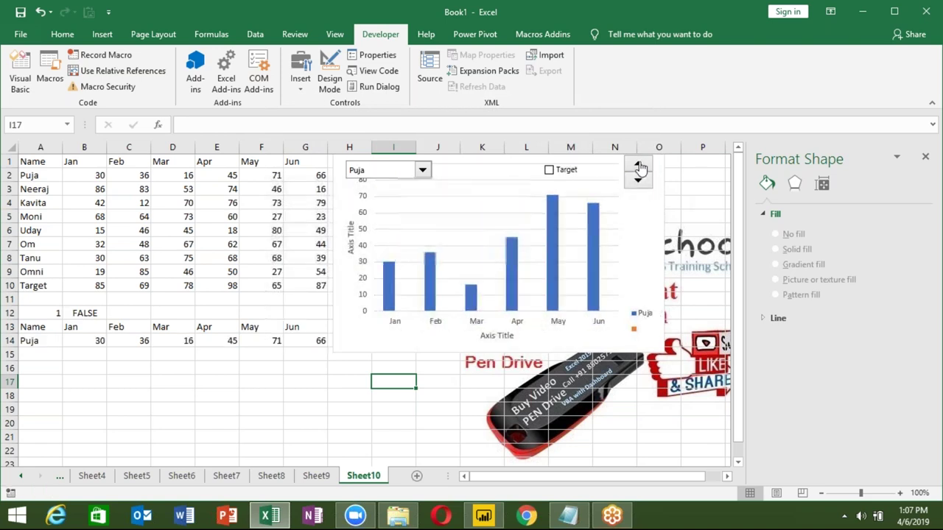
left_click(636, 164)
Step: Begin drawing an ActiveX check box control on the sheet
left_click(301, 74)
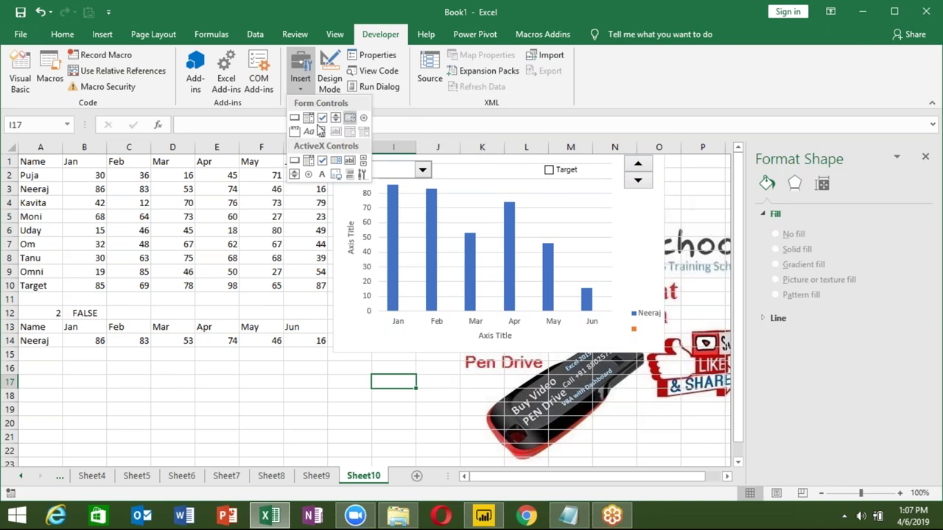
left_click(321, 162)
left_click_drag(245, 227, 290, 234)
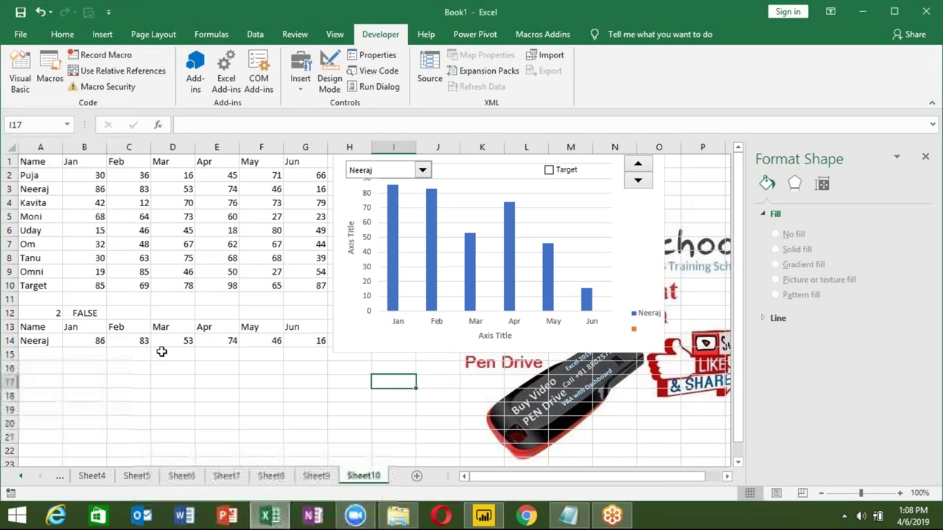
left_click(92, 476)
left_click(136, 476)
left_click(182, 475)
left_click(222, 475)
left_click(271, 476)
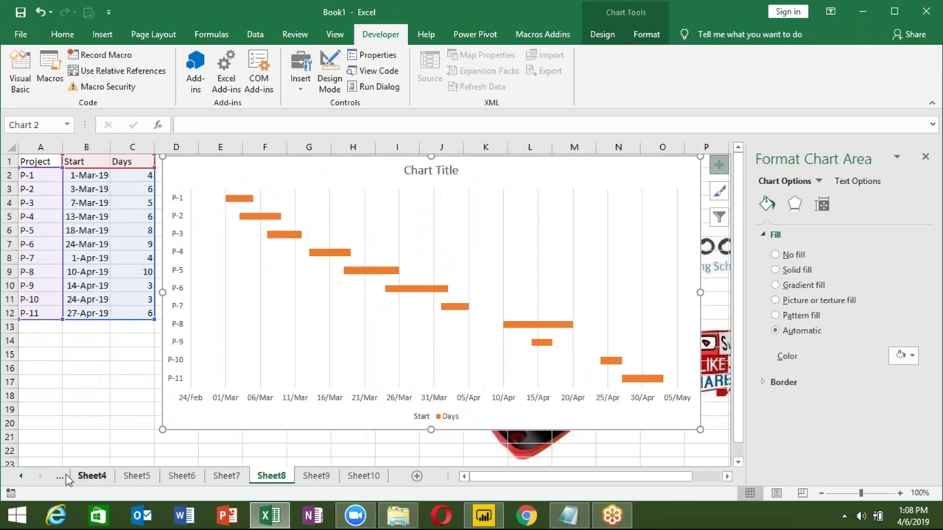
left_click(316, 476)
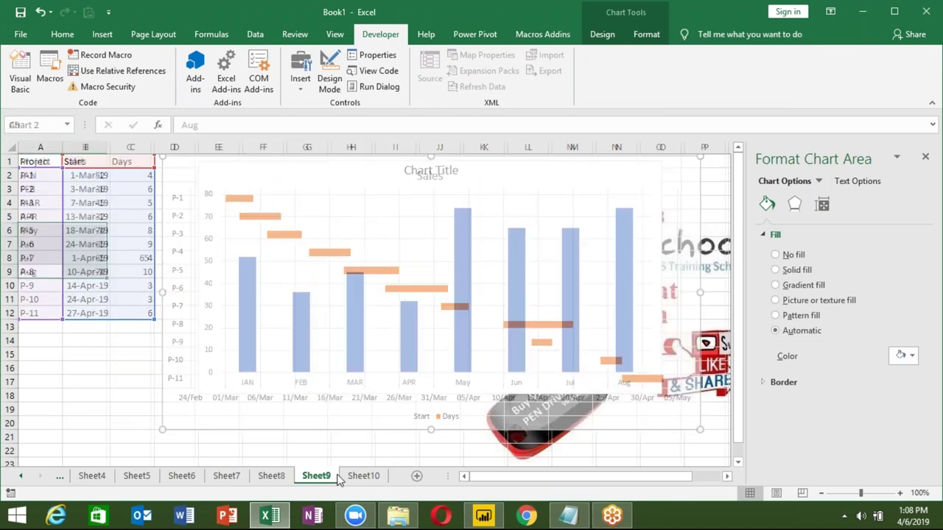
left_click(346, 477)
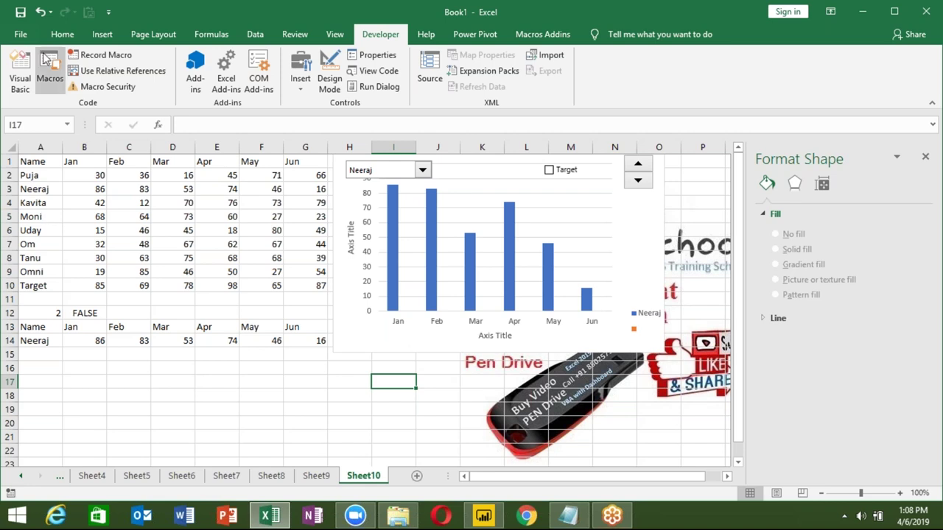
left_click(20, 12)
Step: Save to the Desktop under the file name 'Chart' as an Excel Macro-Enabled Workbook
left_click(225, 267)
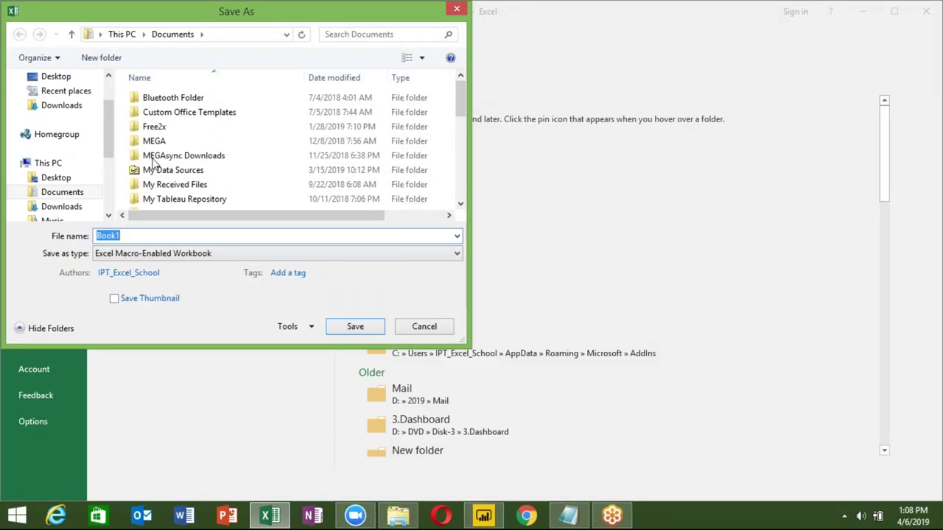
left_click(56, 177)
scroll(109, 211, "down", 3)
double_click(114, 236)
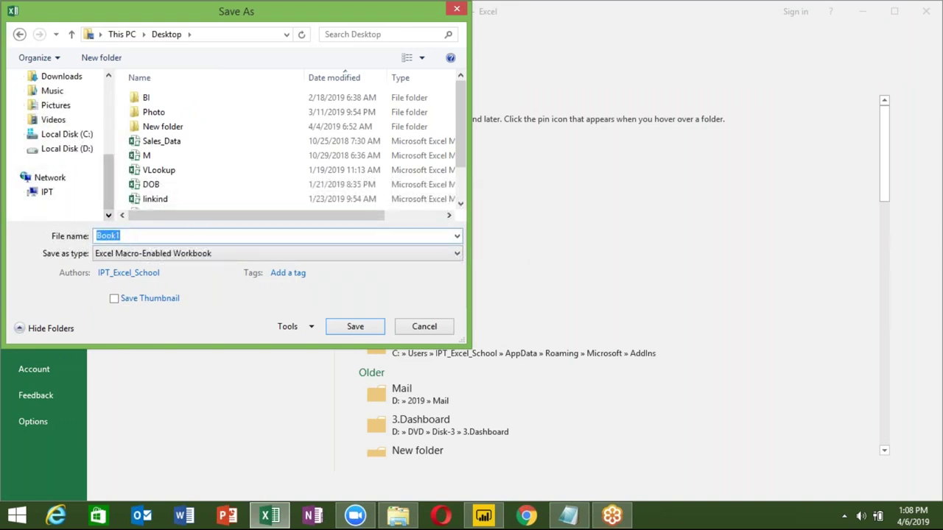
type("M")
key("BackSpace")
type("Chart")
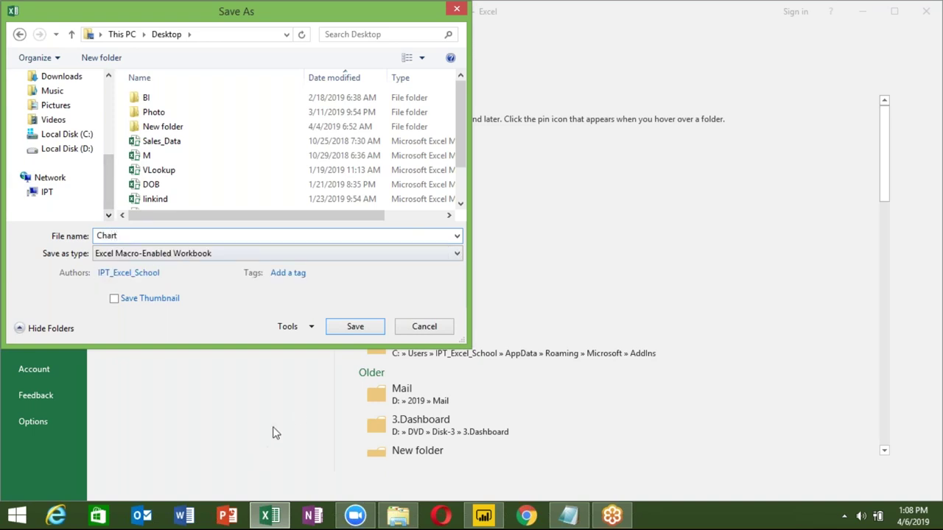
left_click(355, 326)
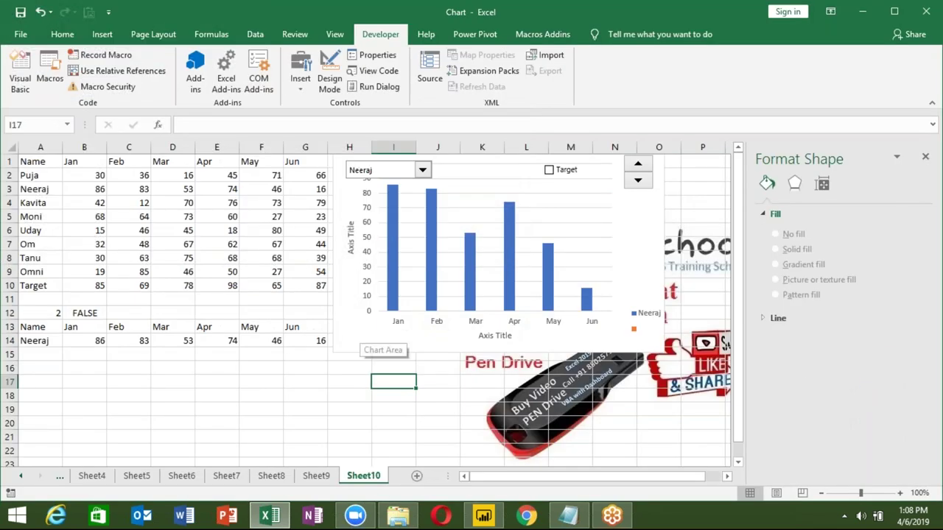
Step: Close Excel and refresh the Windows desktop so the Chart file shows
left_click(260, 259)
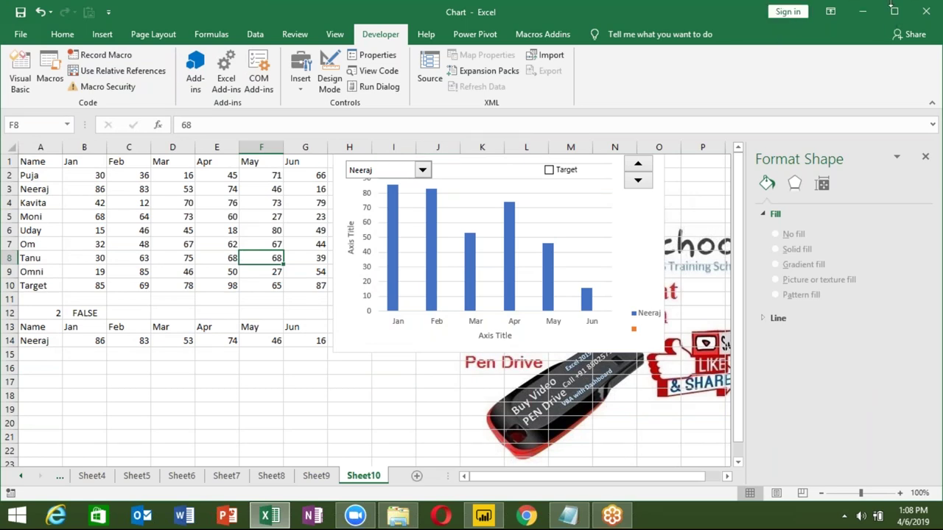
left_click(928, 12)
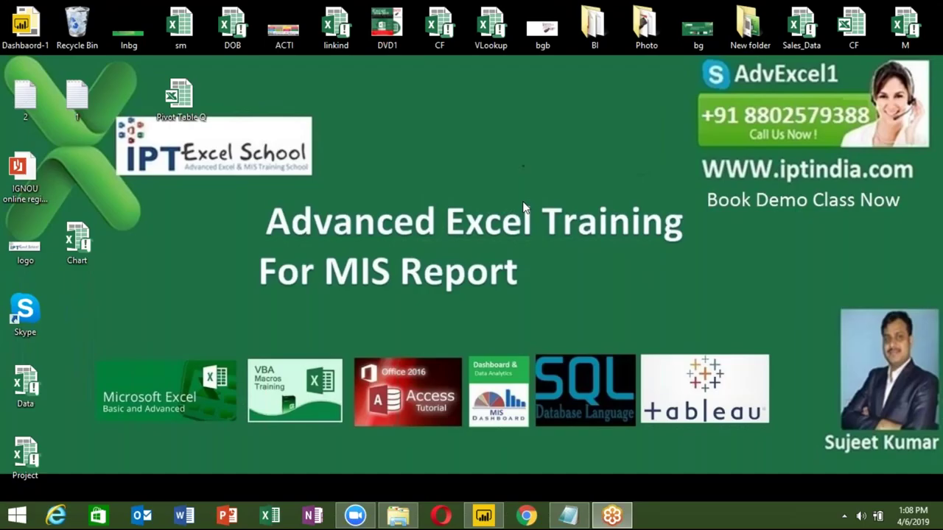
right_click(524, 207)
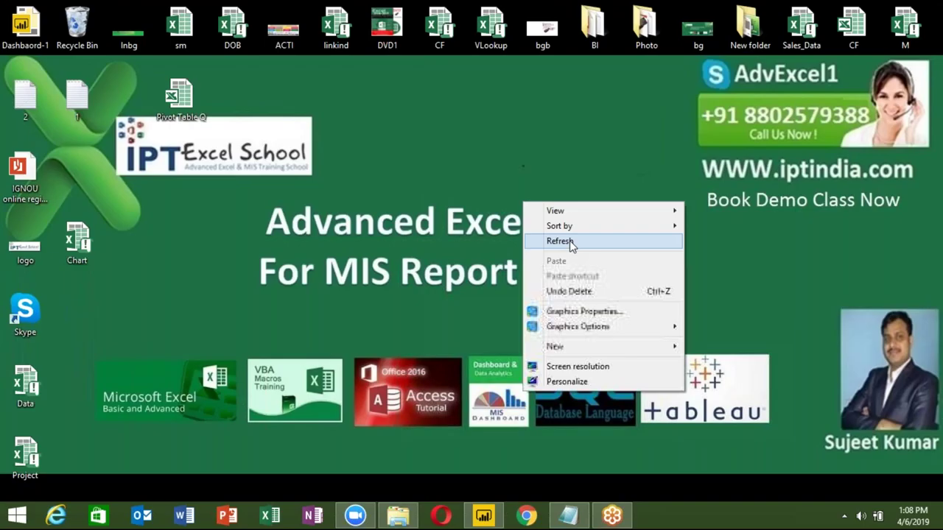
left_click(575, 242)
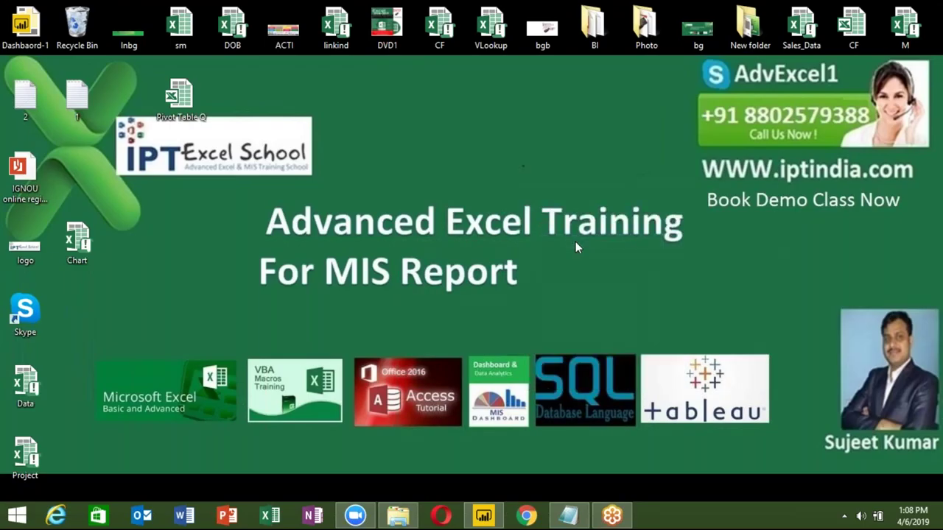